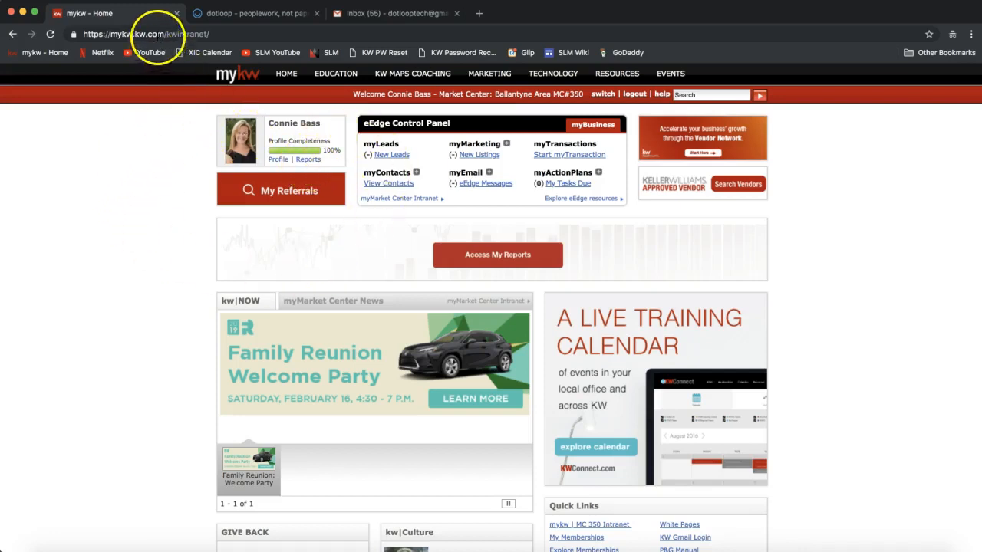
Leave the intranet home page and switch to the dotloop tab showing the Loops page.
left_click(164, 34)
left_click(166, 34)
left_click_drag(166, 34, 81, 34)
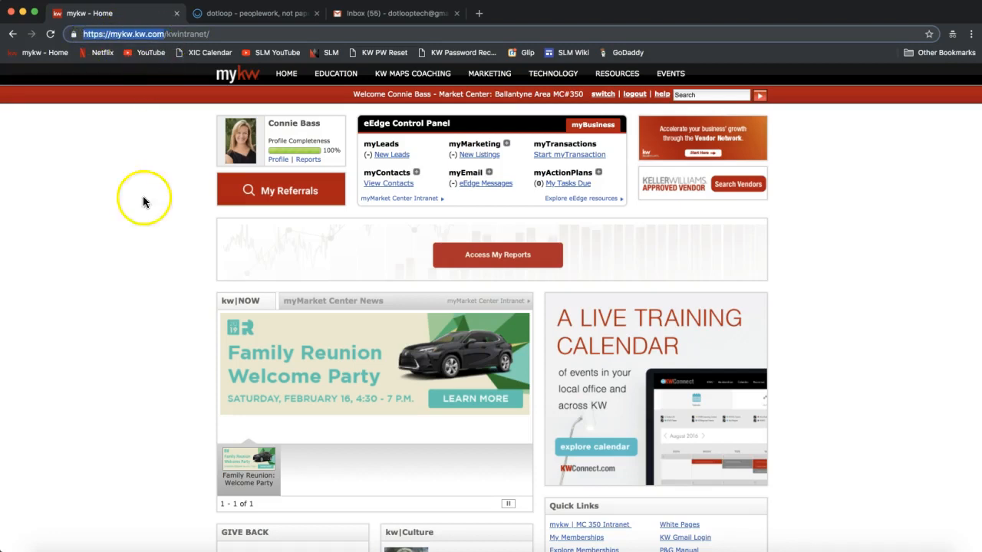
left_click(142, 220)
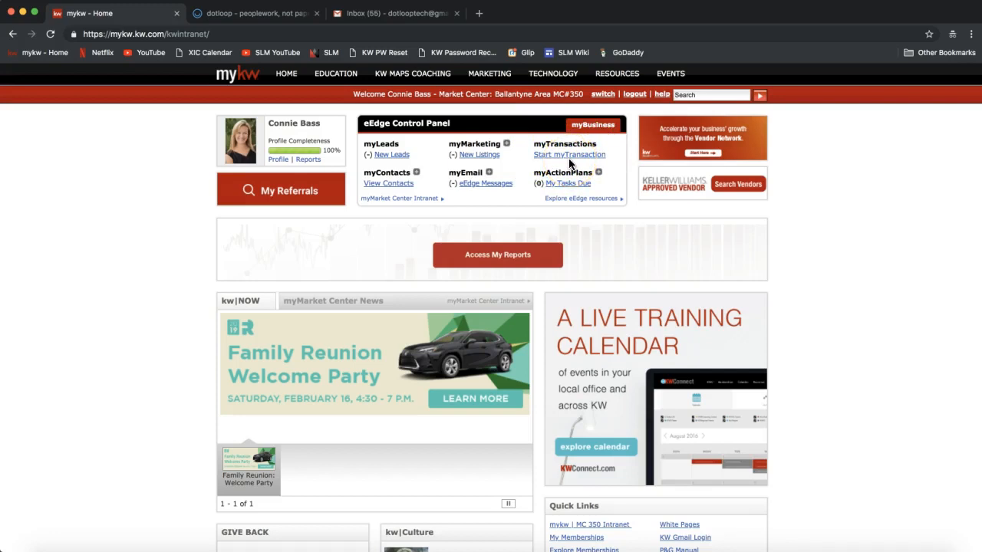
left_click(252, 13)
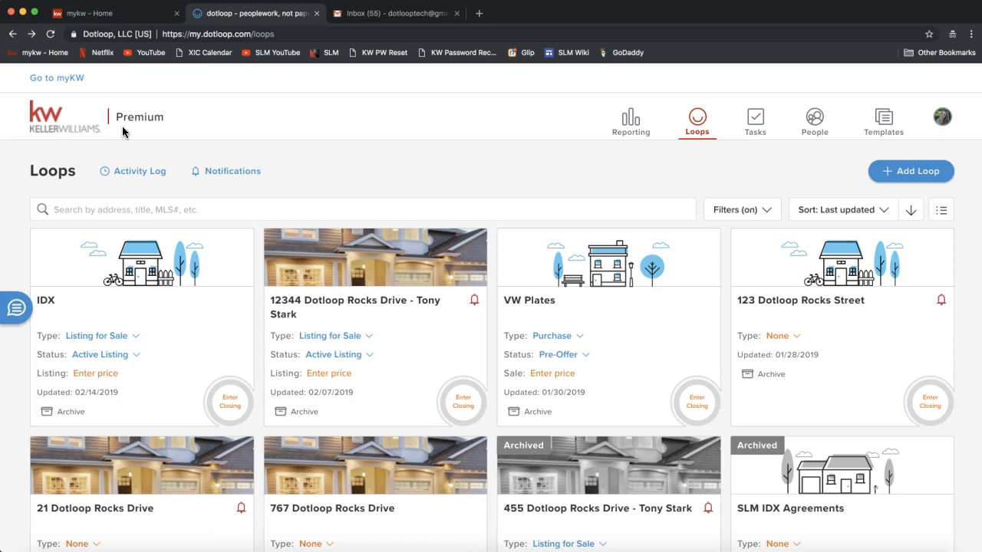
left_click(942, 118)
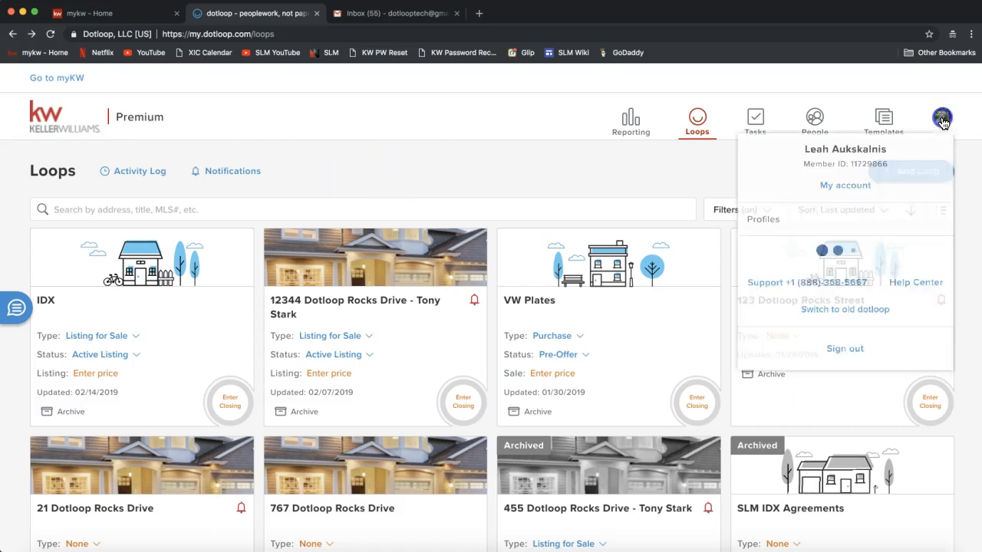
left_click(816, 378)
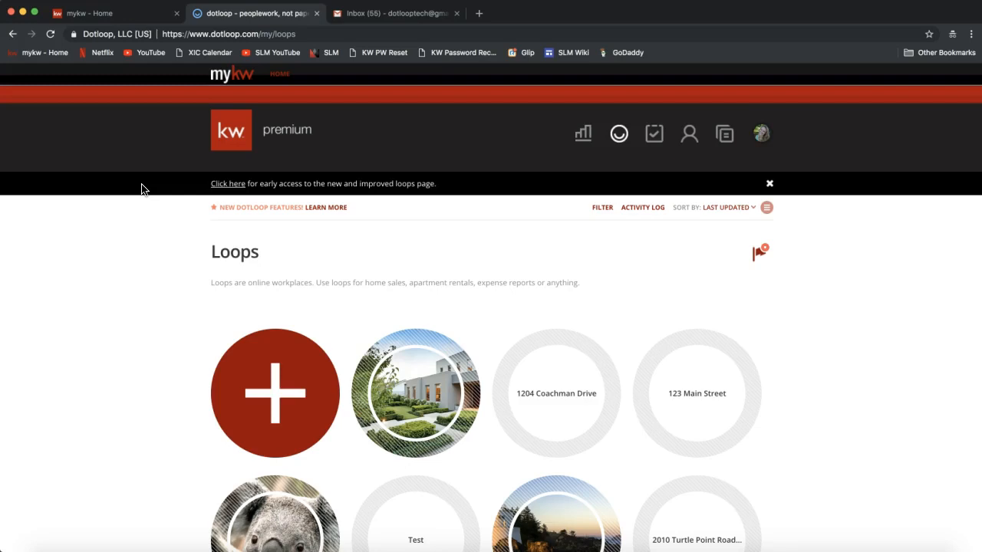
left_click(228, 185)
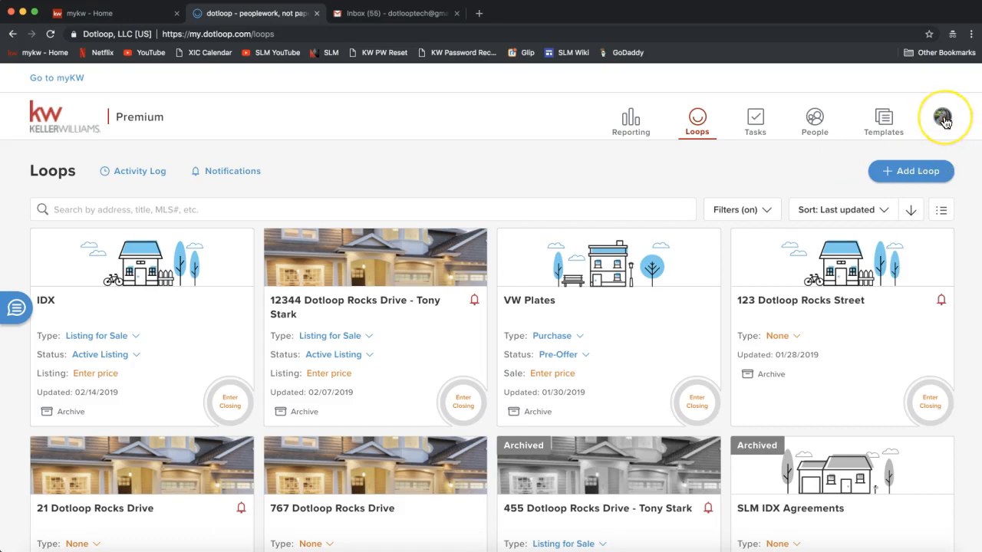
left_click(943, 119)
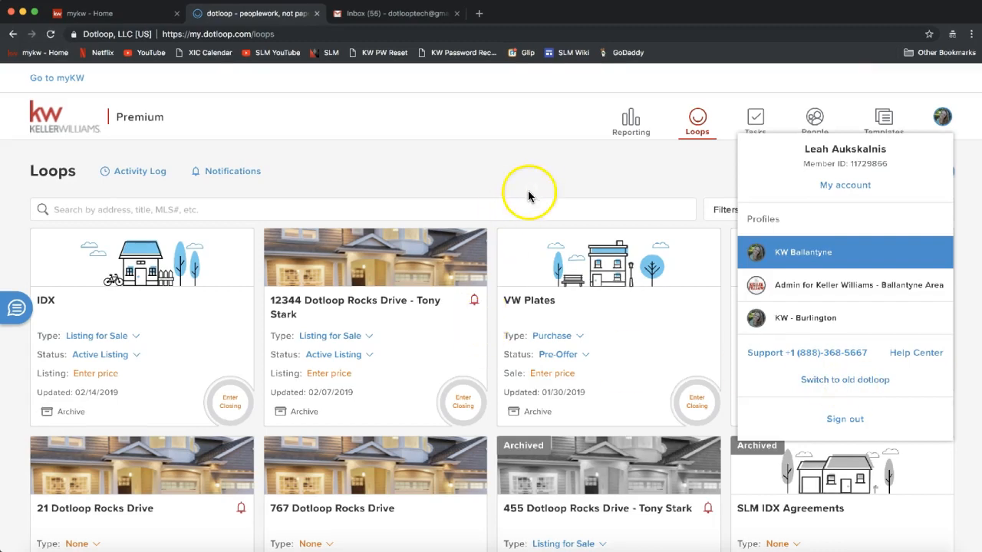
left_click(578, 172)
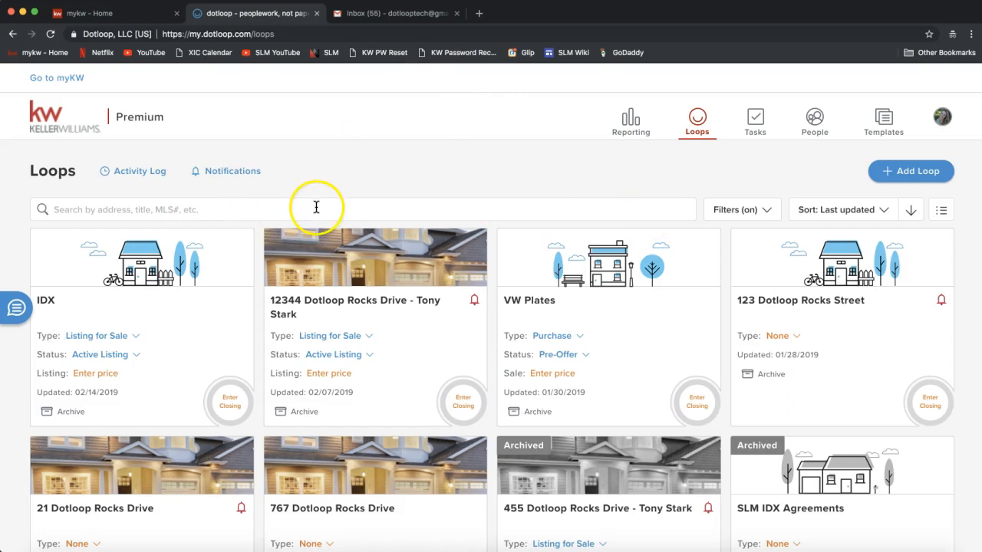
left_click(60, 209)
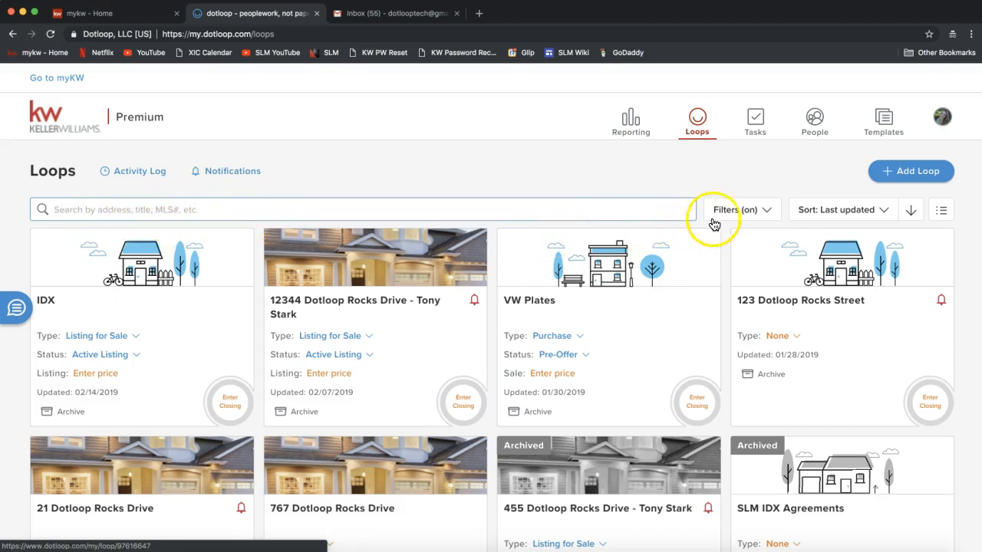
In the loop filters panel, switch the Archived option to Hide Archived.
left_click(748, 214)
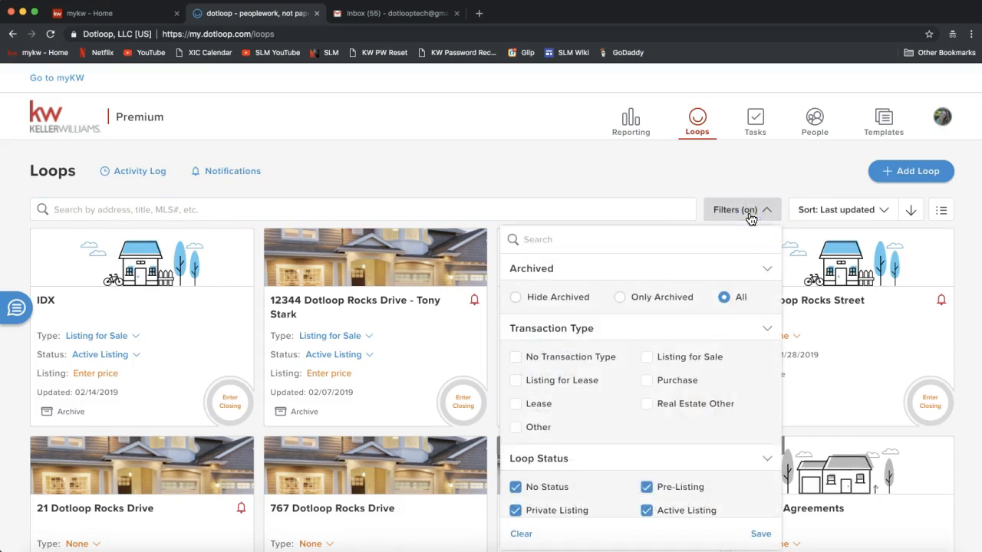
left_click(735, 212)
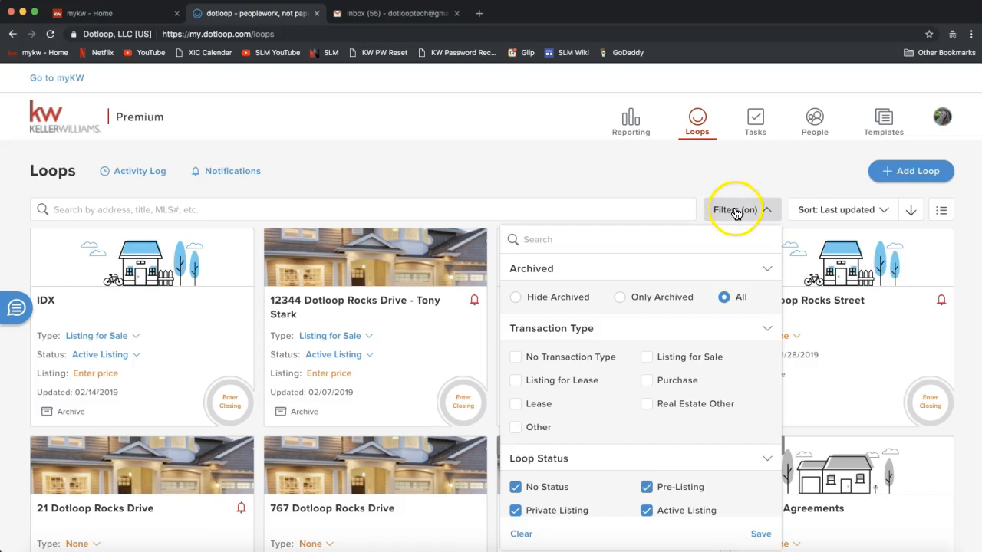
scroll(739, 216, "down", 1)
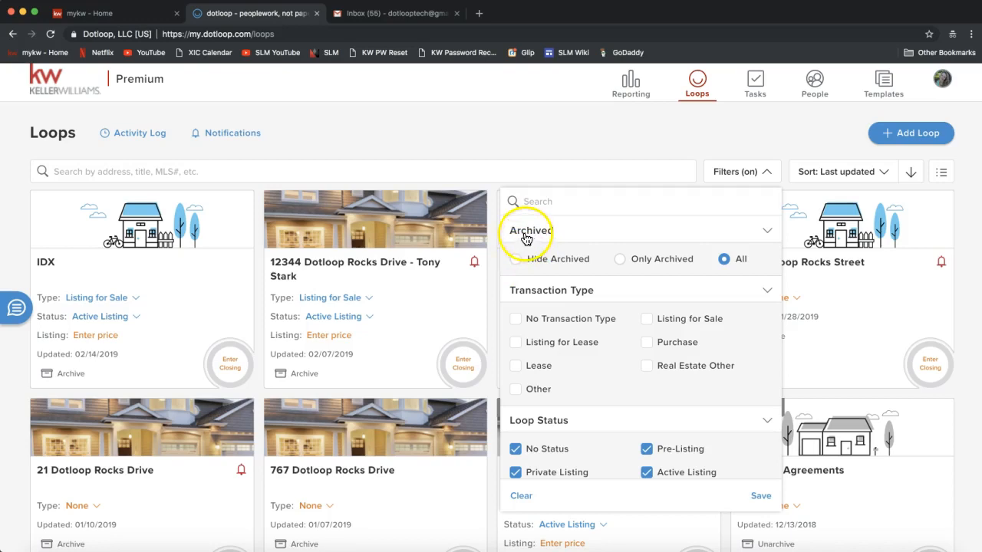
left_click(516, 261)
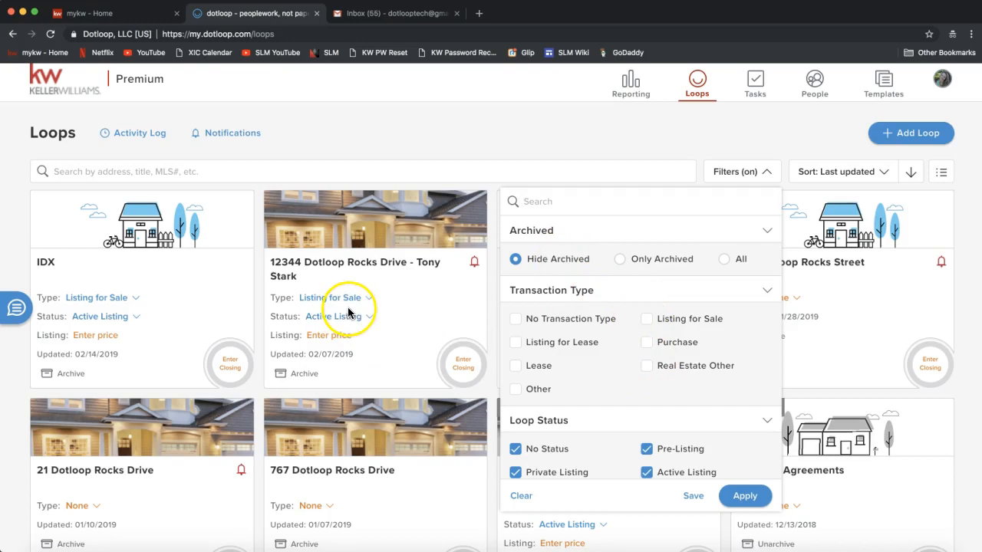
Close the filters and archive the 123 Dotloop Rocks Street and 12344 Dotloop Rocks Drive loops.
left_click(623, 149)
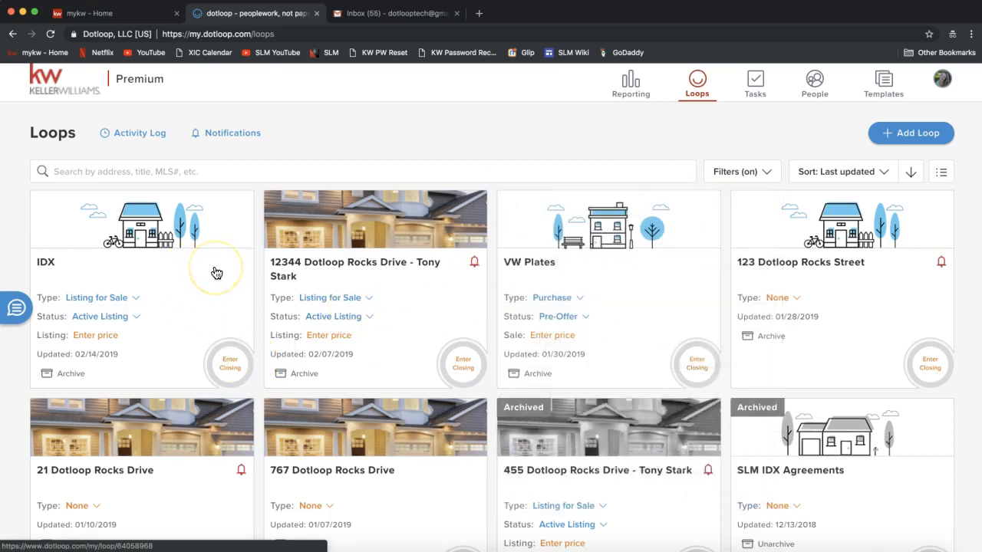
left_click(364, 284)
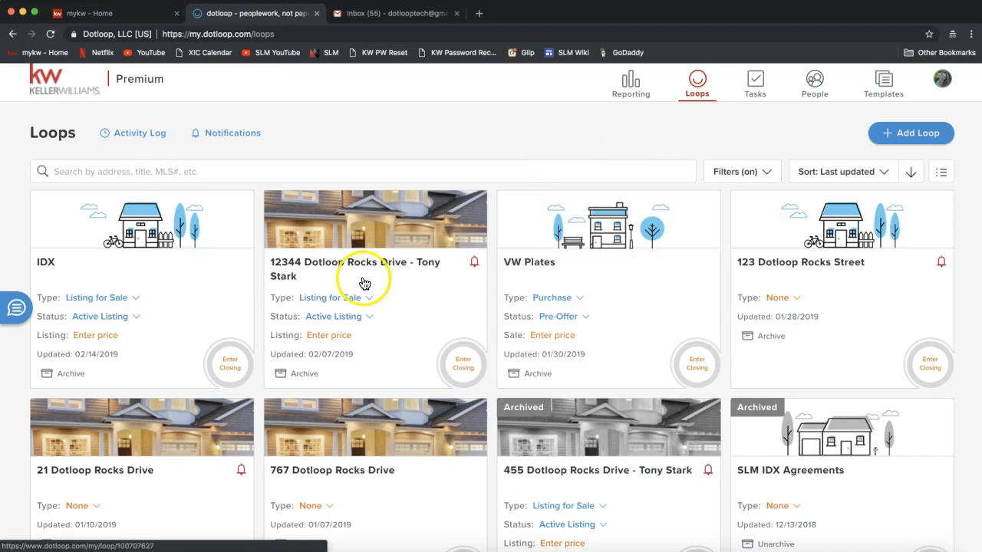
left_click(304, 374)
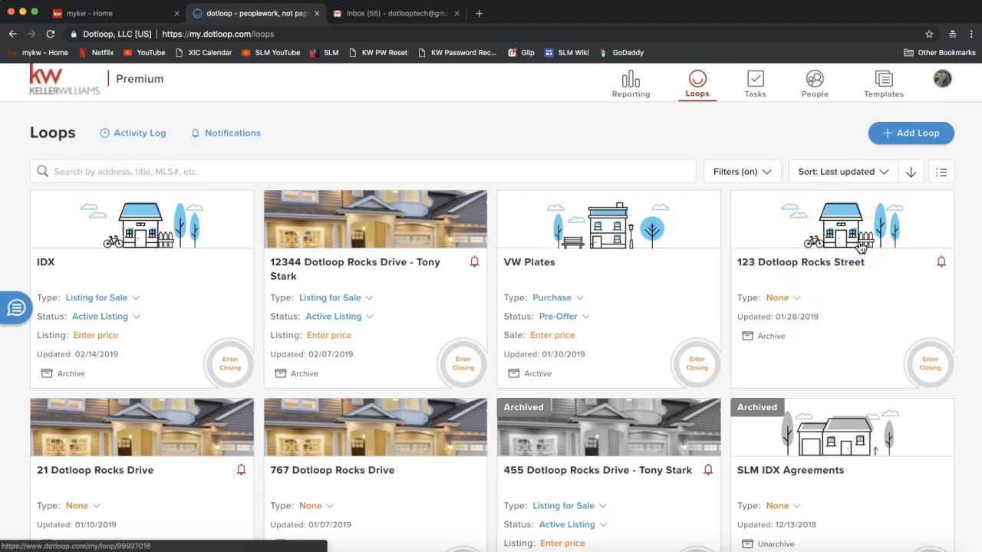
left_click(850, 287)
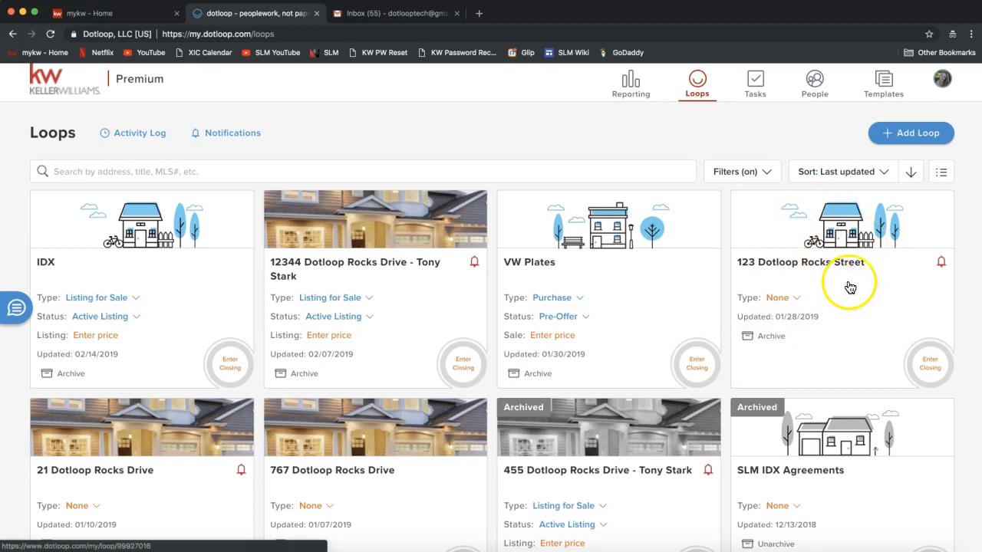
left_click(771, 341)
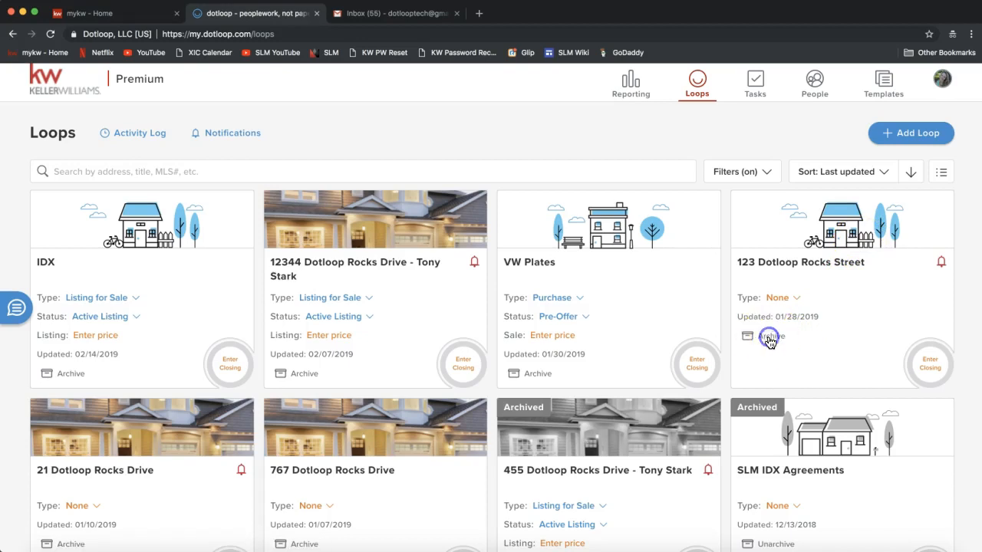
left_click(760, 199)
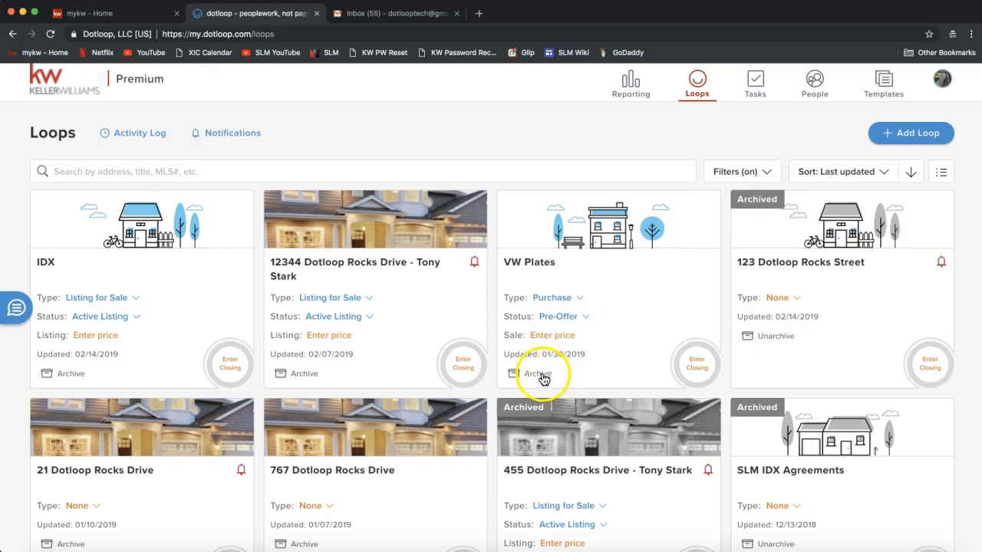
left_click(304, 375)
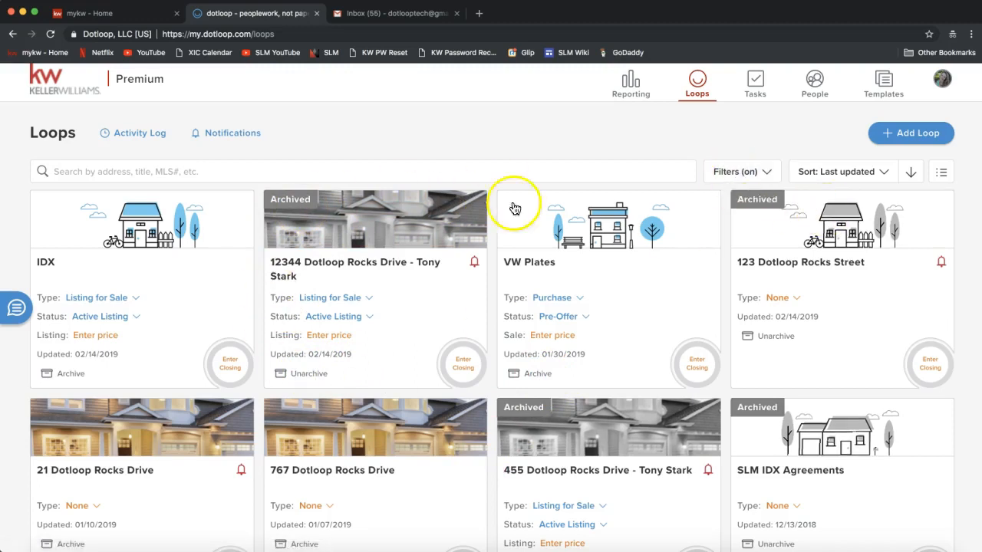
left_click(733, 176)
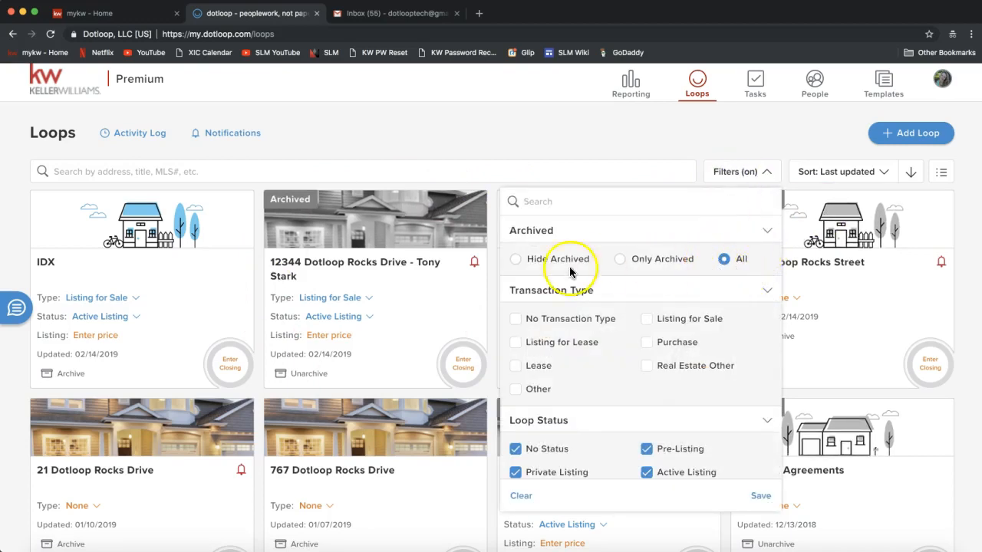
Apply Hide Archived so only unarchived loops like IDX and VW Plates remain.
left_click(515, 260)
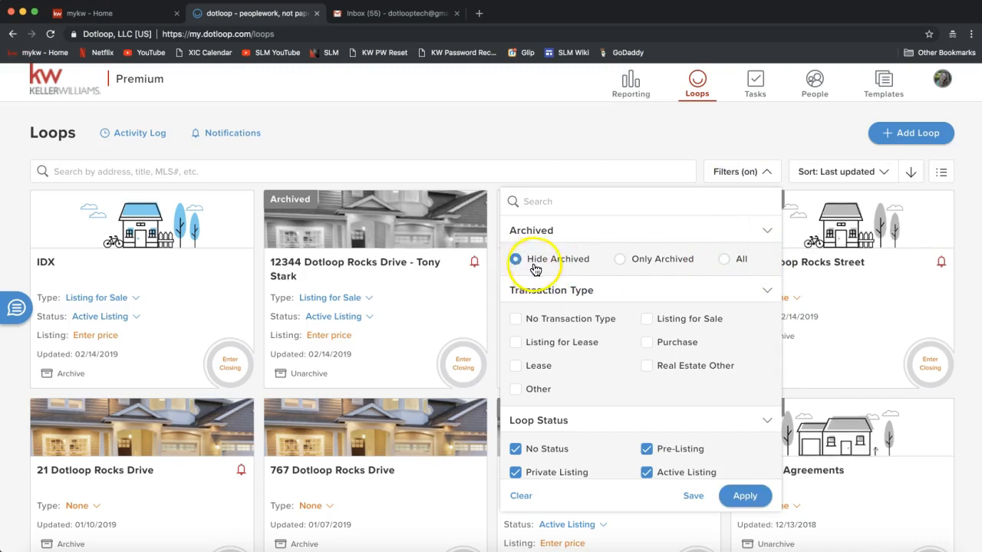
left_click(748, 497)
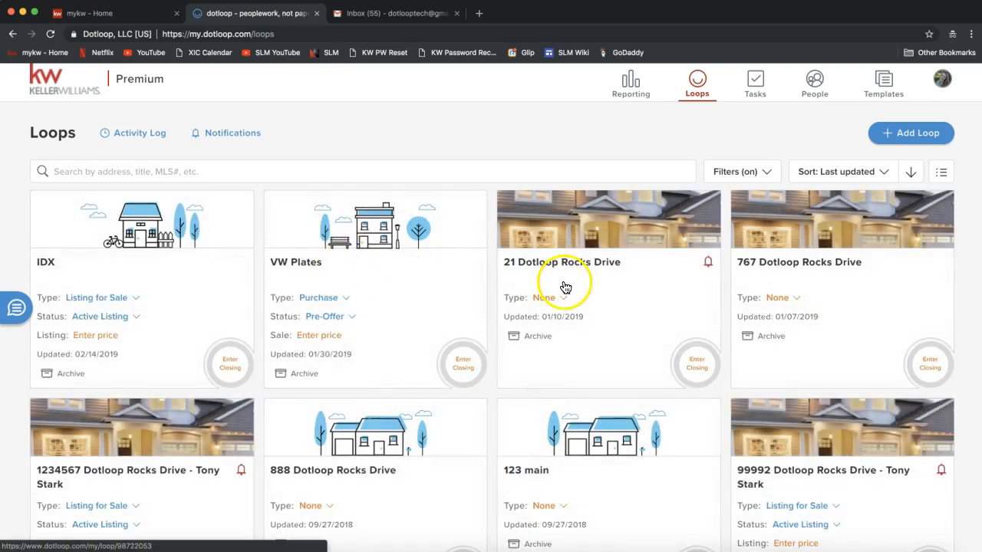
left_click(742, 180)
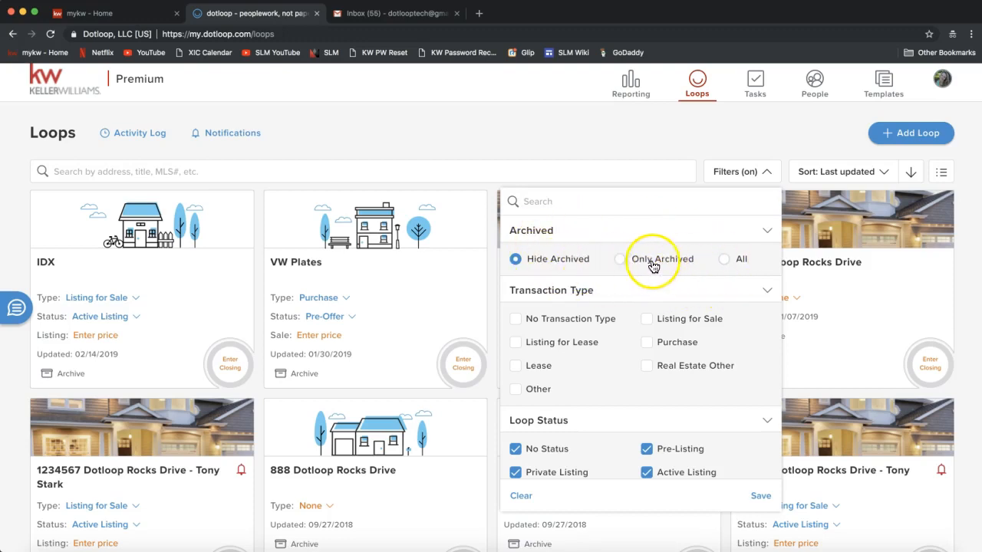
Try the Only Archived option, then return the filter to Hide Archived.
left_click(621, 260)
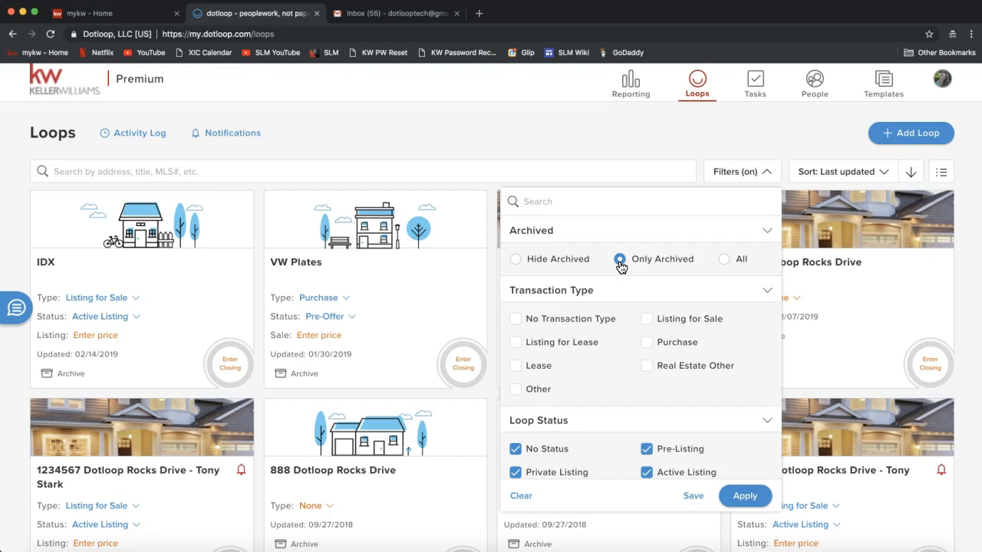
left_click(533, 259)
scroll(603, 254, "down", 2)
scroll(603, 254, "down", 3)
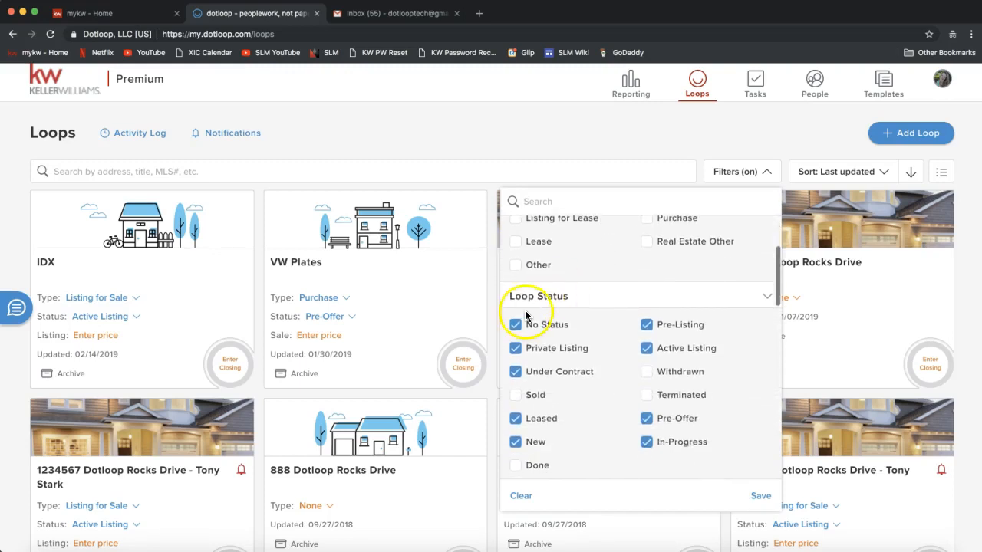
scroll(558, 308, "down", 2)
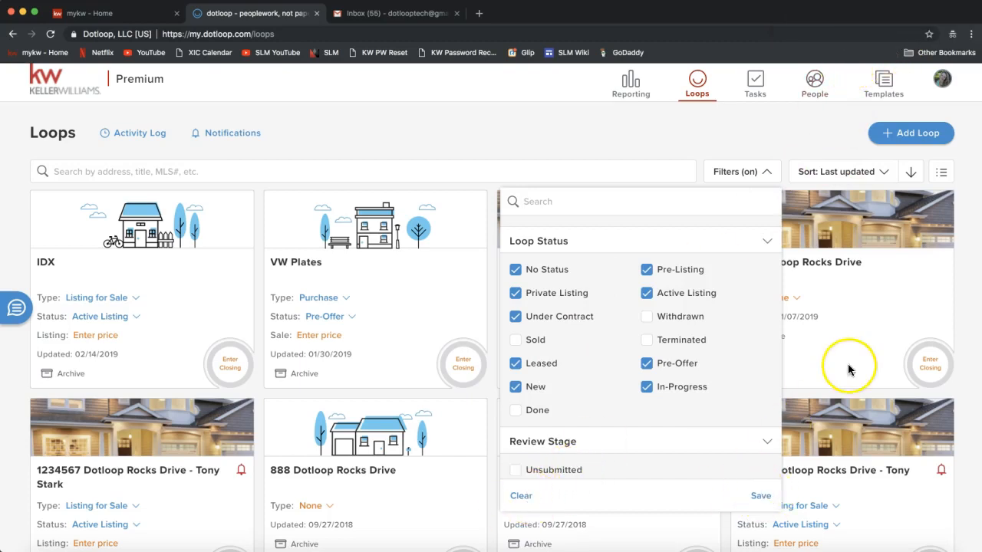
scroll(849, 370, "down", 3)
scroll(849, 369, "up", 3)
scroll(850, 370, "up", 2)
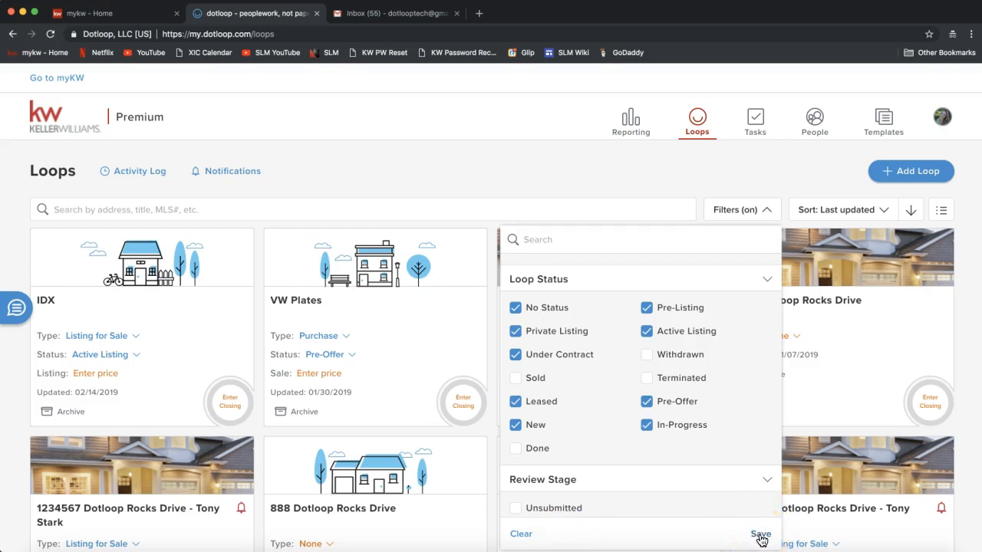
Keep Under Contract included, leave Sold unchecked, and apply the status filters.
left_click(515, 356)
left_click(516, 355)
left_click(516, 378)
left_click(748, 537)
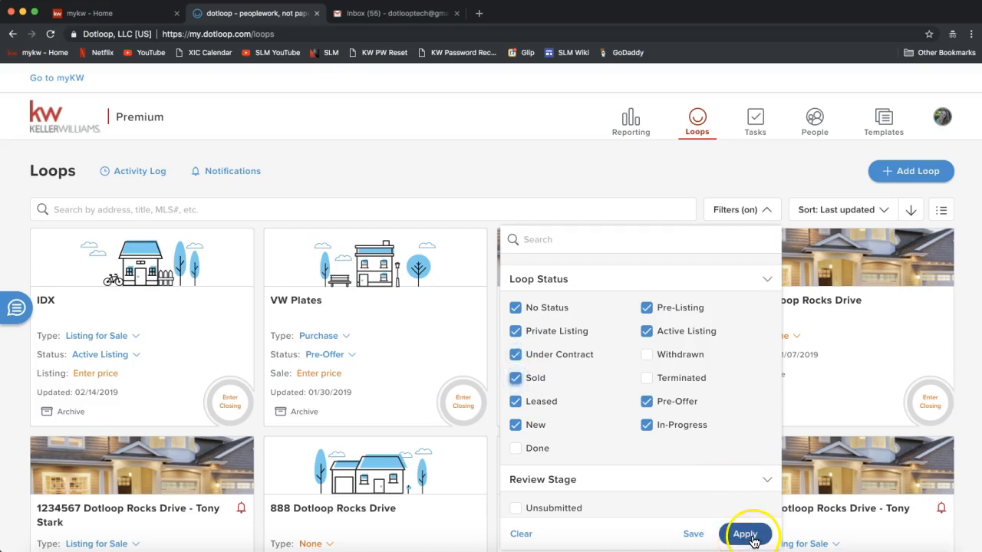
left_click(516, 378)
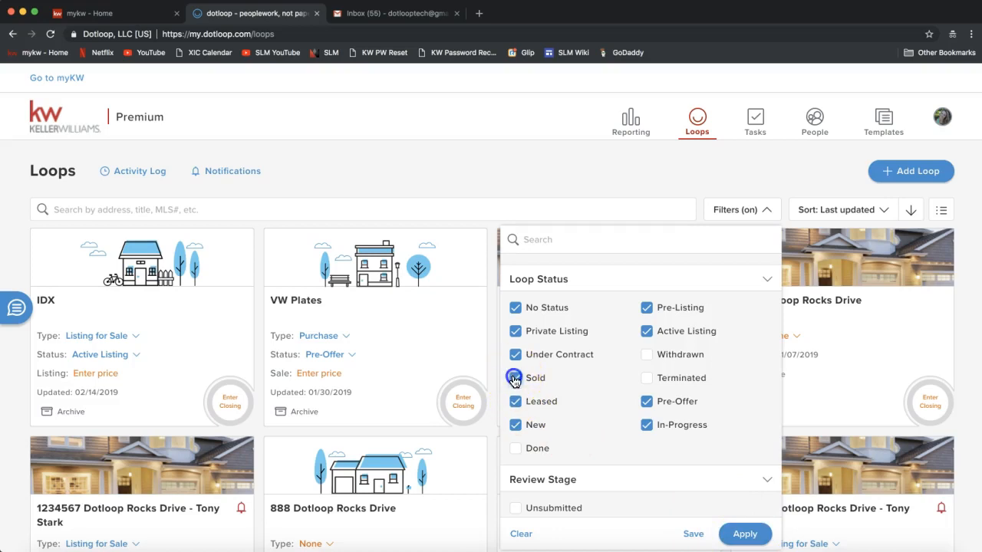
left_click(745, 537)
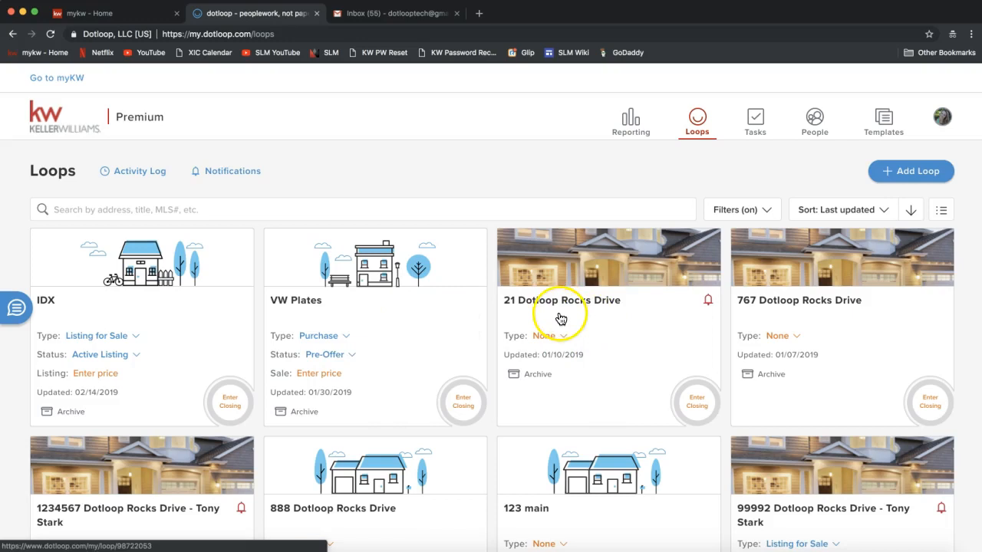
Set the 21 Dotloop Rocks Drive card's Type dropdown from None to Purchase.
double_click(514, 336)
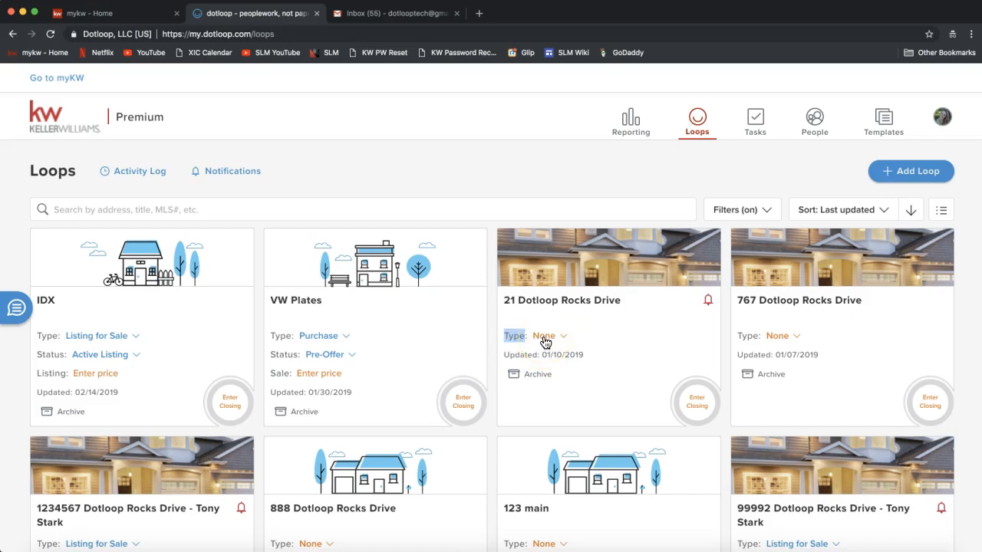
left_click(544, 339)
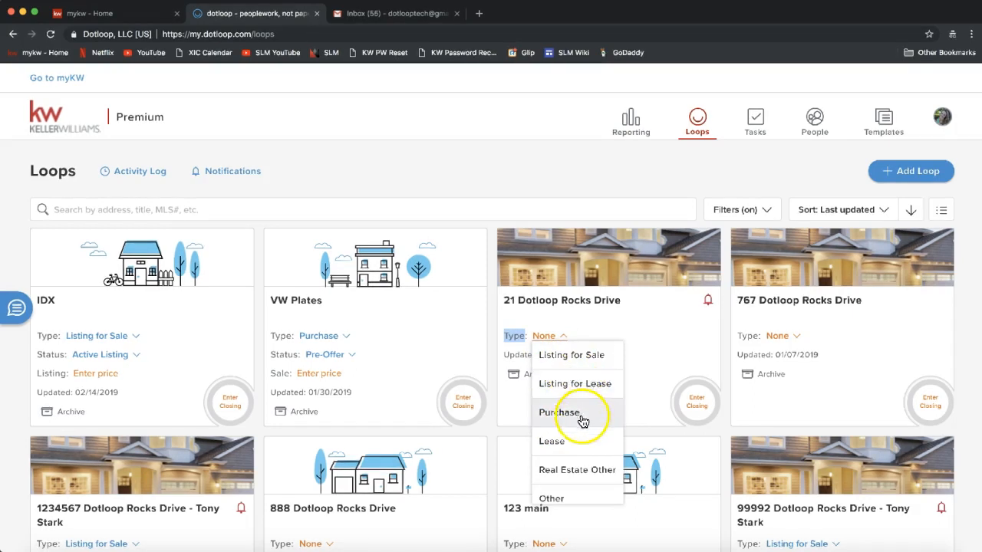
scroll(567, 485, "down", 1)
scroll(567, 485, "up", 1)
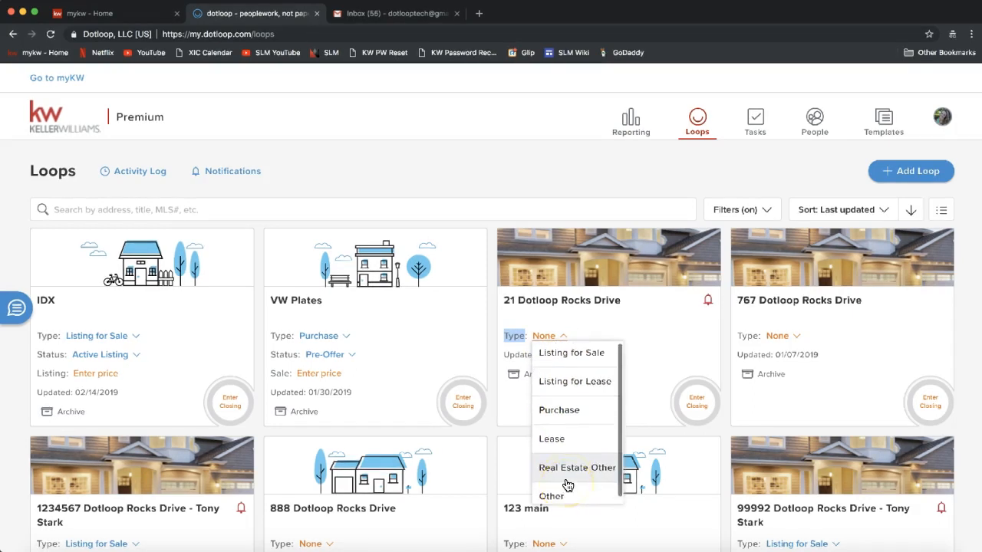
left_click(573, 418)
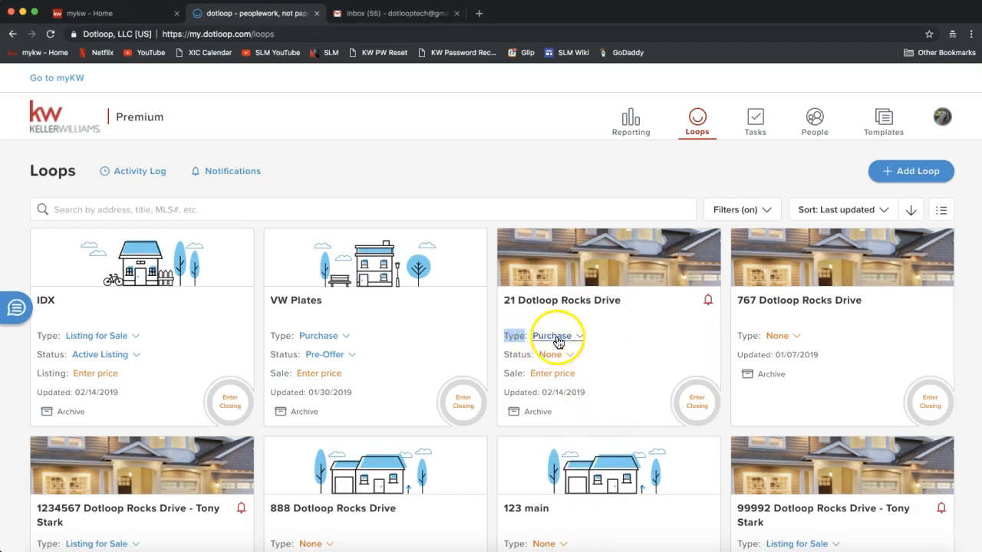
double_click(516, 355)
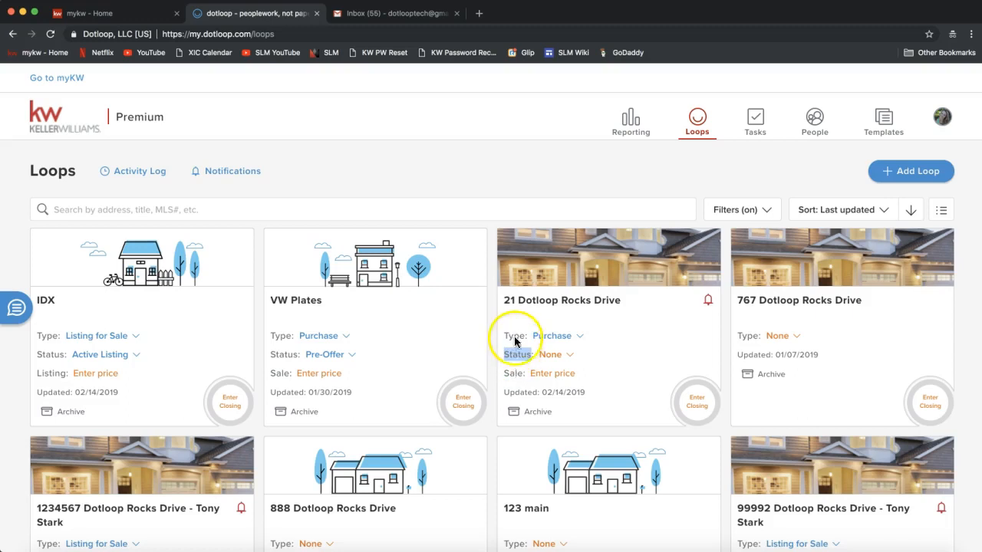
Choose Sold in the 21 Dotloop Rocks Drive card's Status dropdown.
double_click(514, 353)
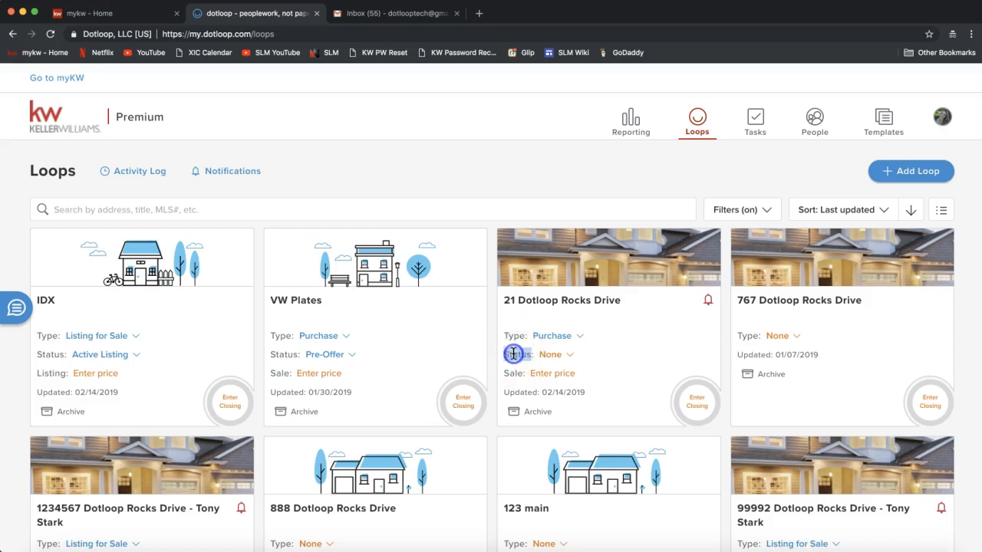
left_click(557, 358)
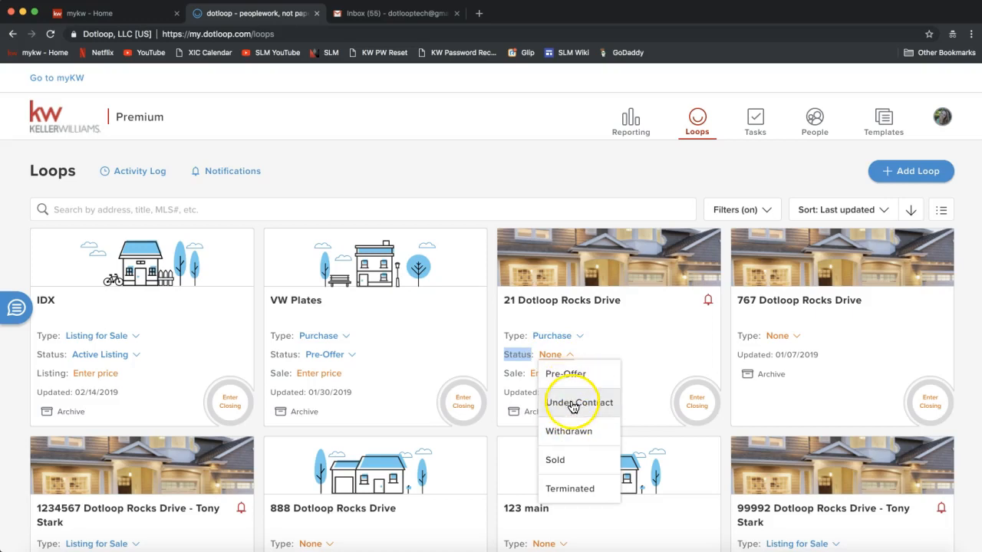
left_click(571, 432)
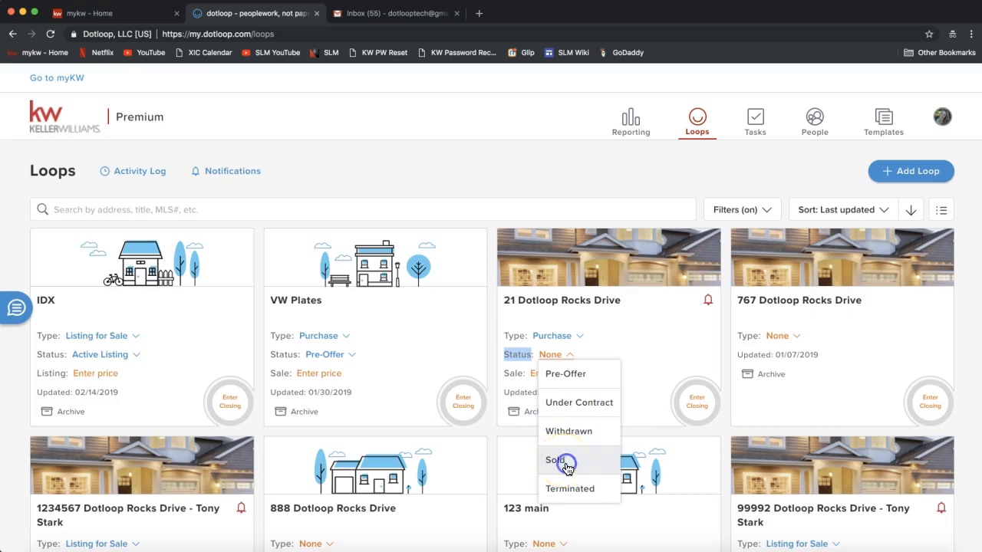
left_click(567, 462)
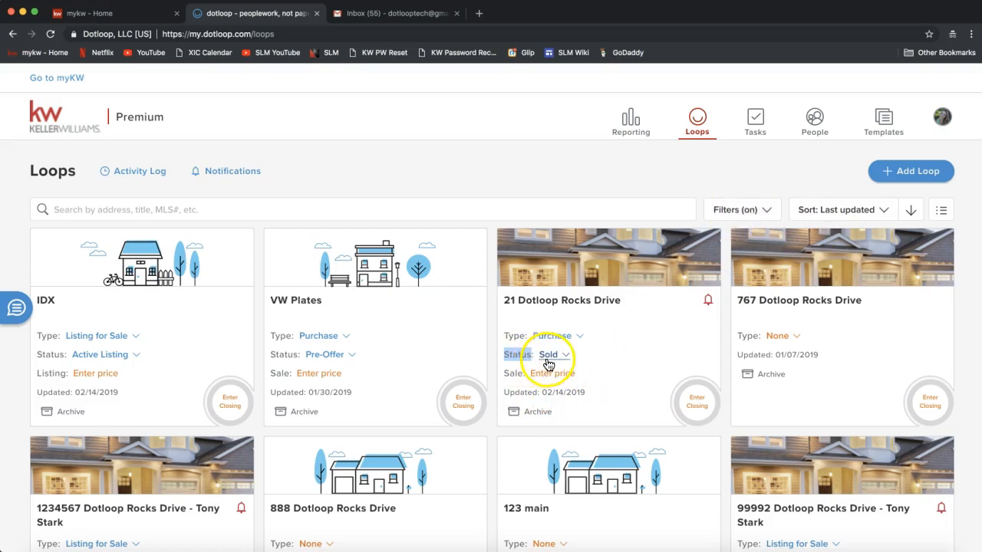
Reload the Loops page so the Sold 21 Dotloop Rocks Drive loop drops out.
left_click(734, 210)
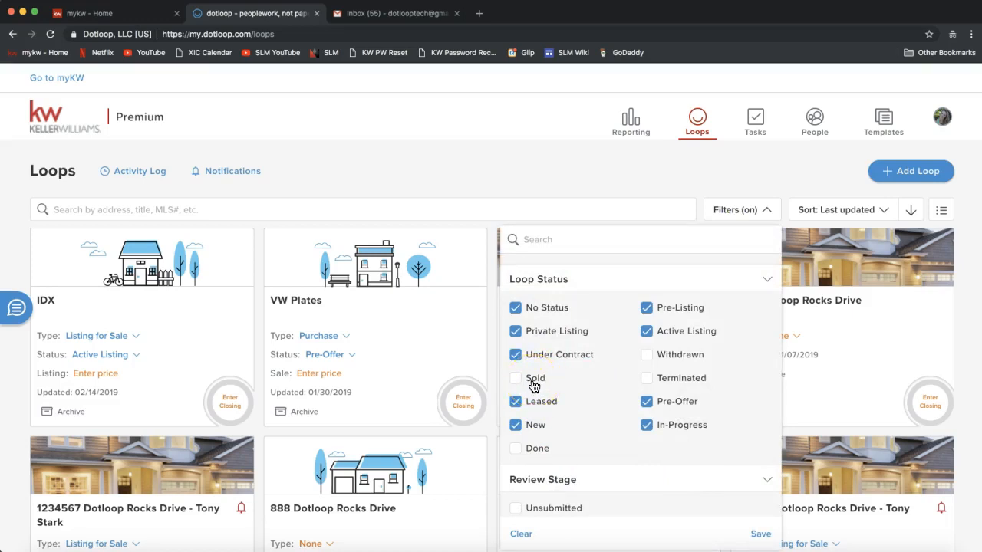
left_click(536, 183)
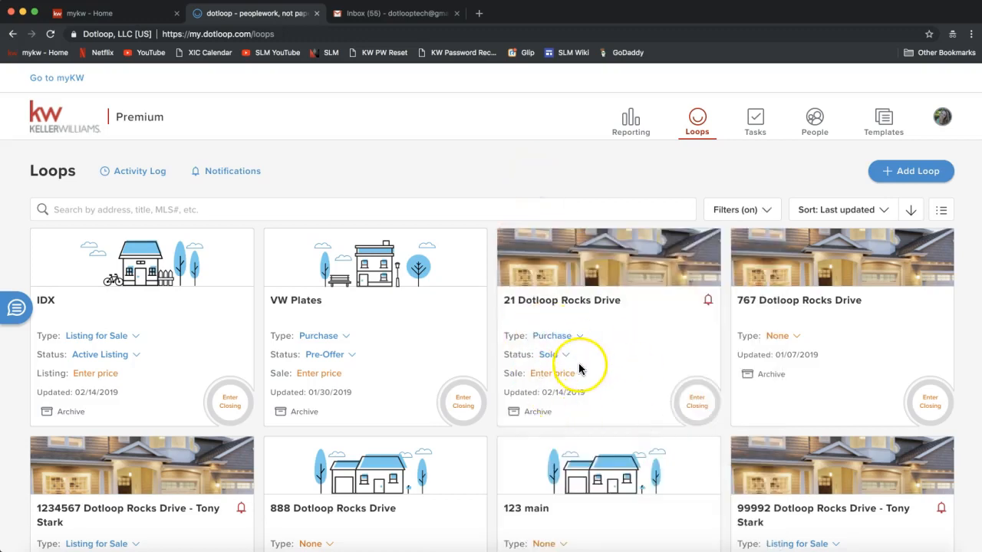
left_click(549, 361)
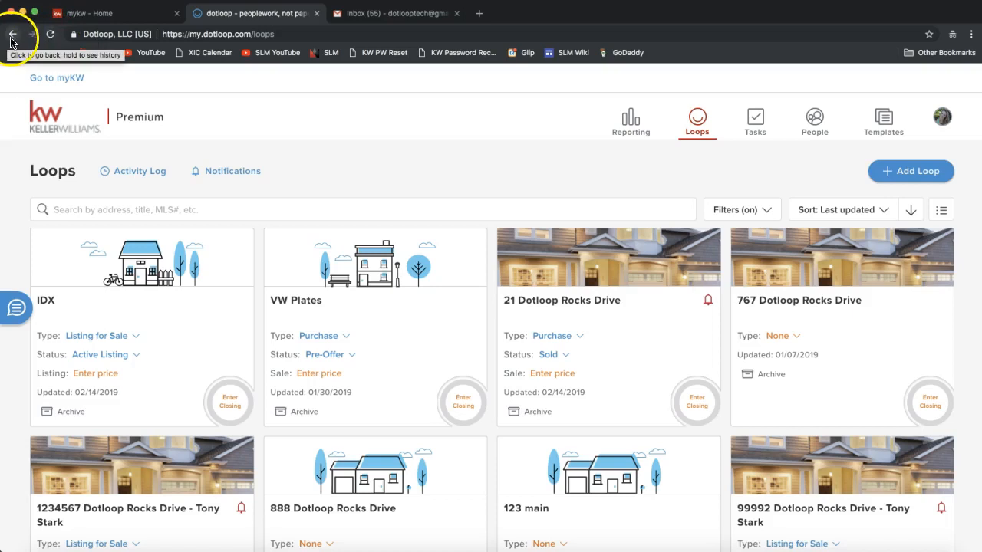
left_click(49, 35)
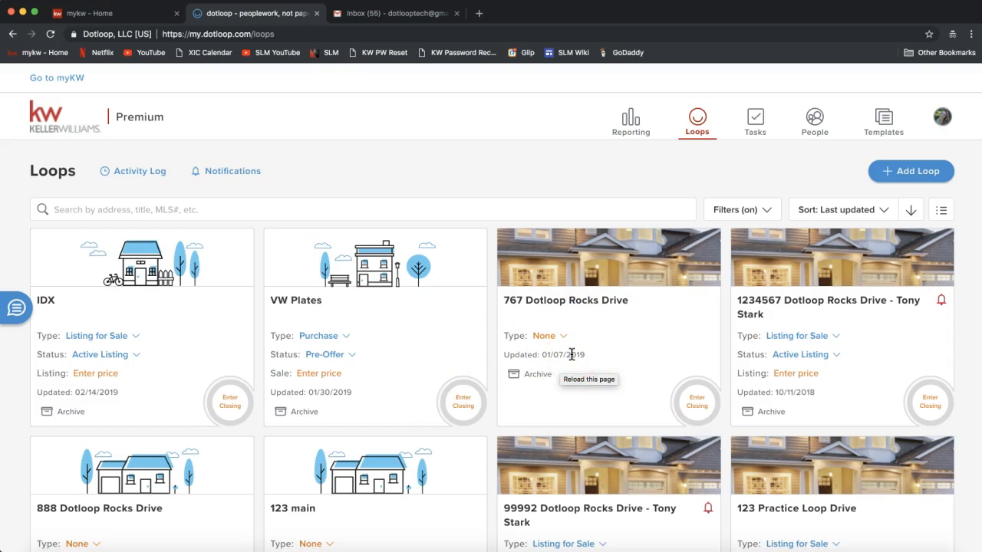
left_click(749, 211)
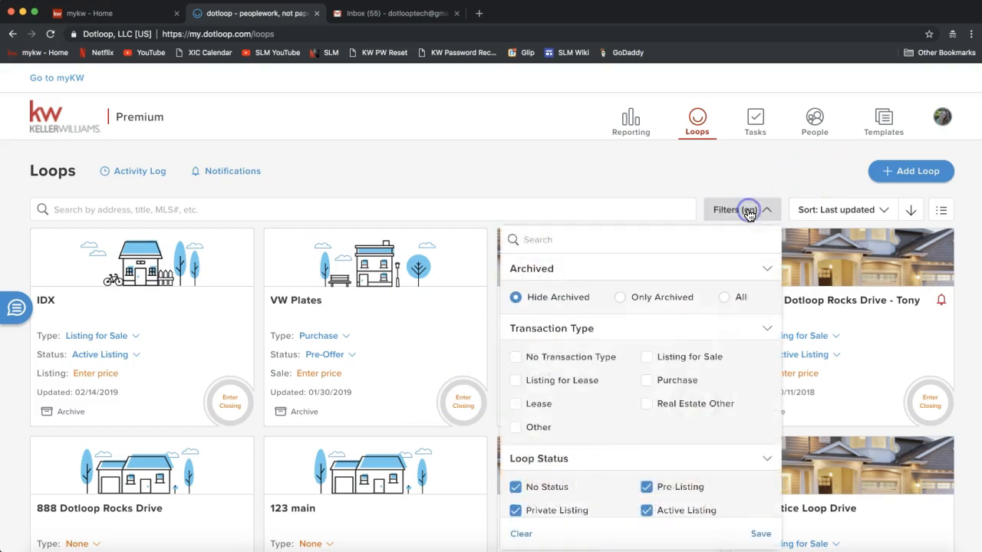
scroll(639, 346, "down", 3)
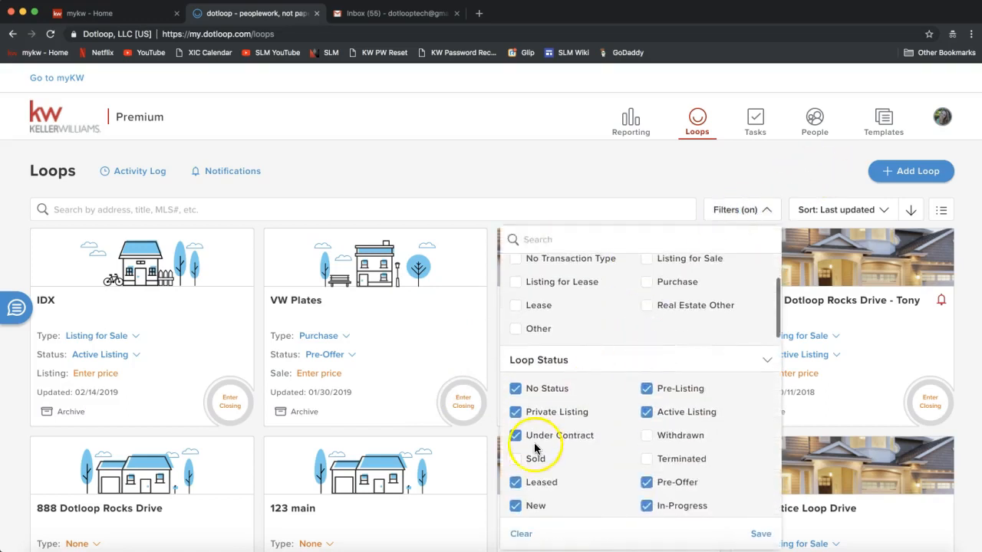
left_click(515, 461)
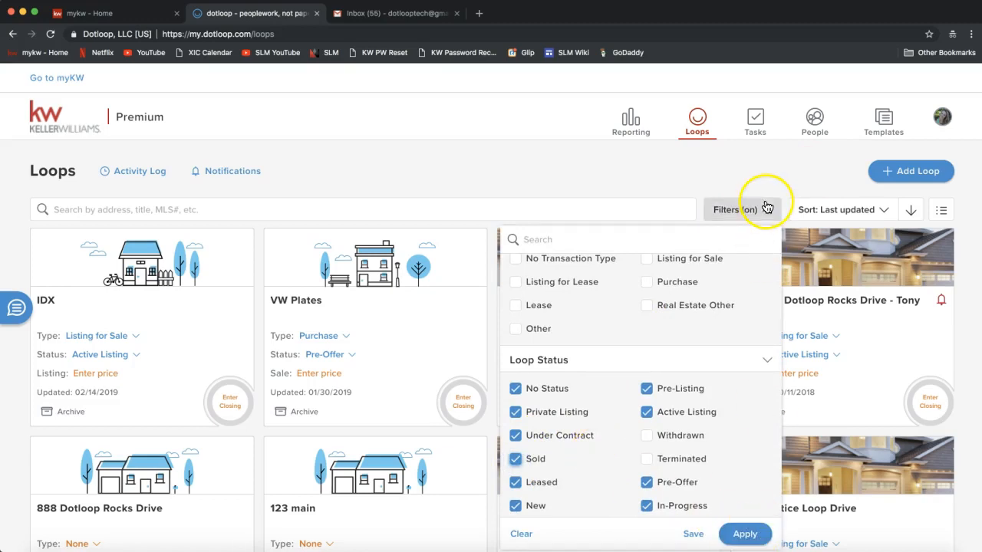
left_click(705, 177)
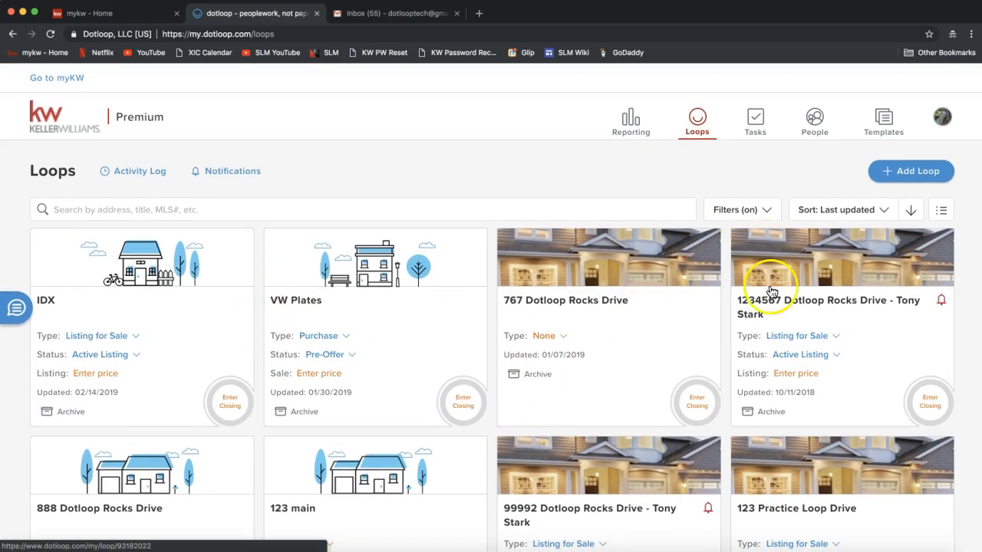
left_click(865, 217)
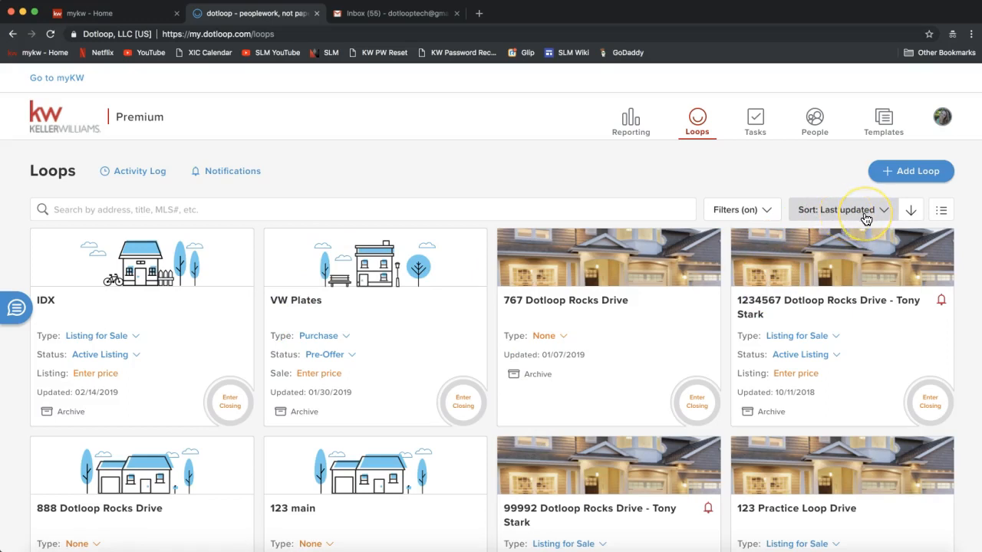
left_click(850, 216)
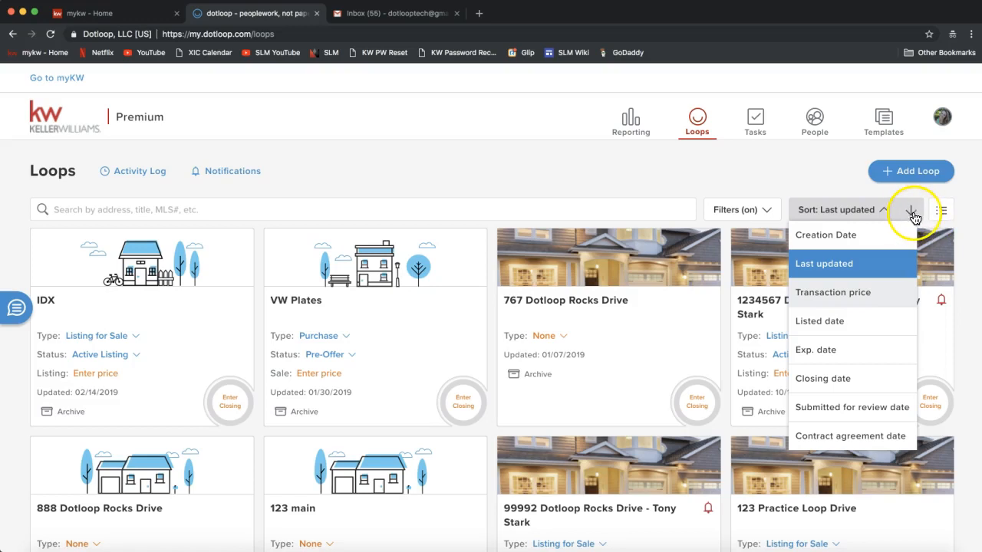
left_click(966, 209)
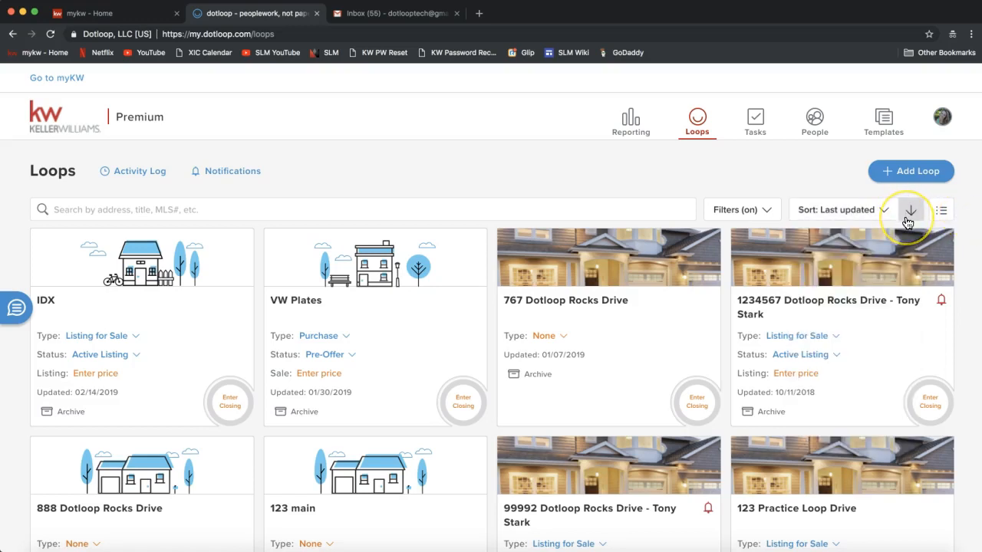
left_click(910, 219)
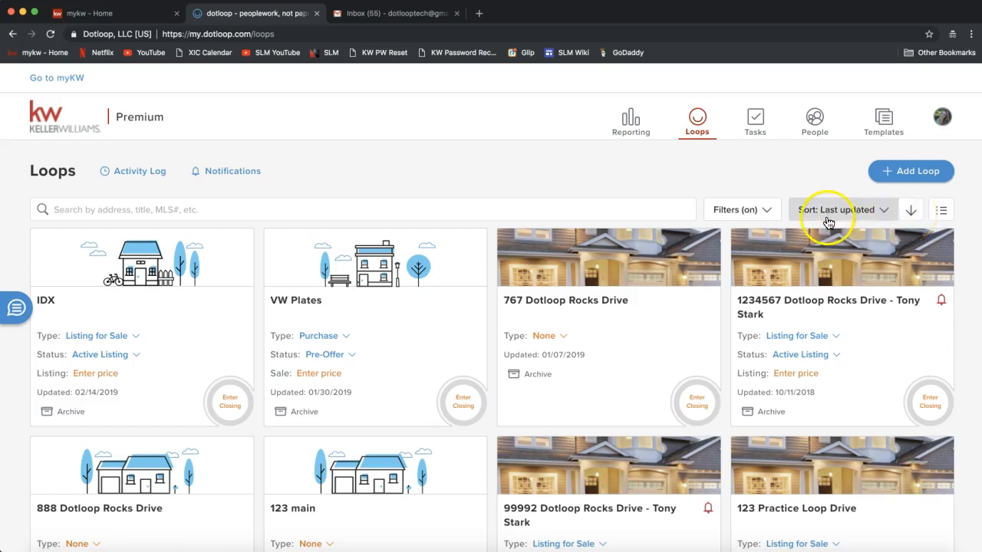
left_click(941, 213)
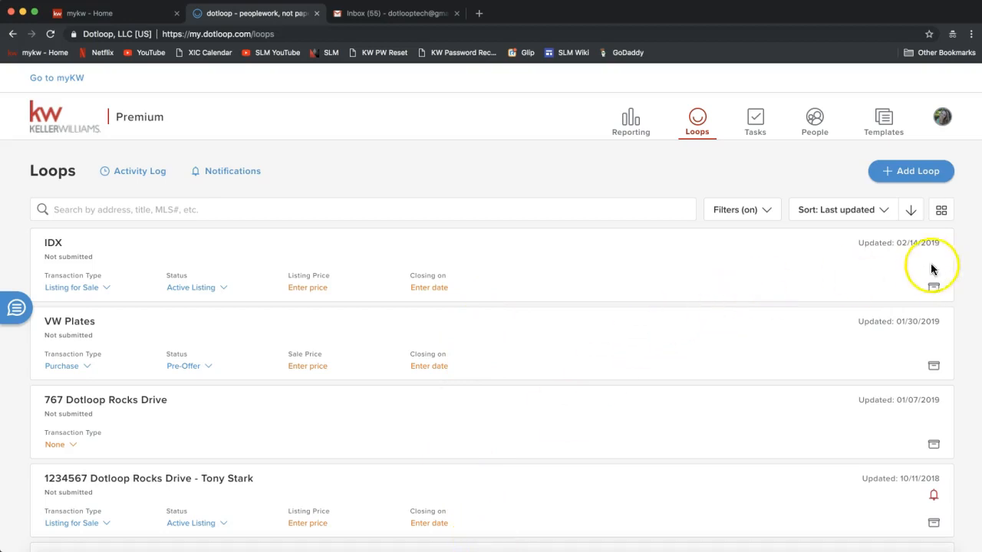
left_click(942, 214)
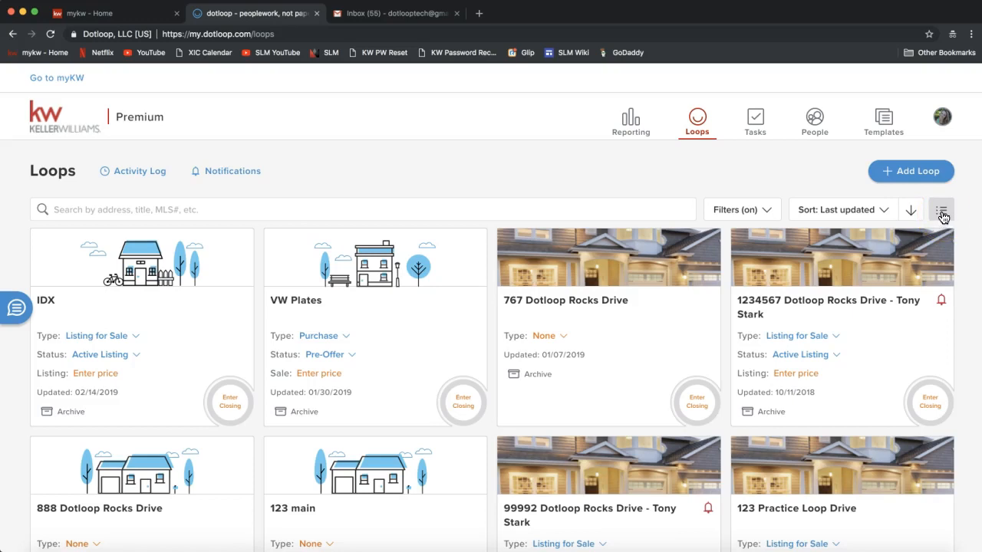
left_click(11, 325)
left_click(11, 323)
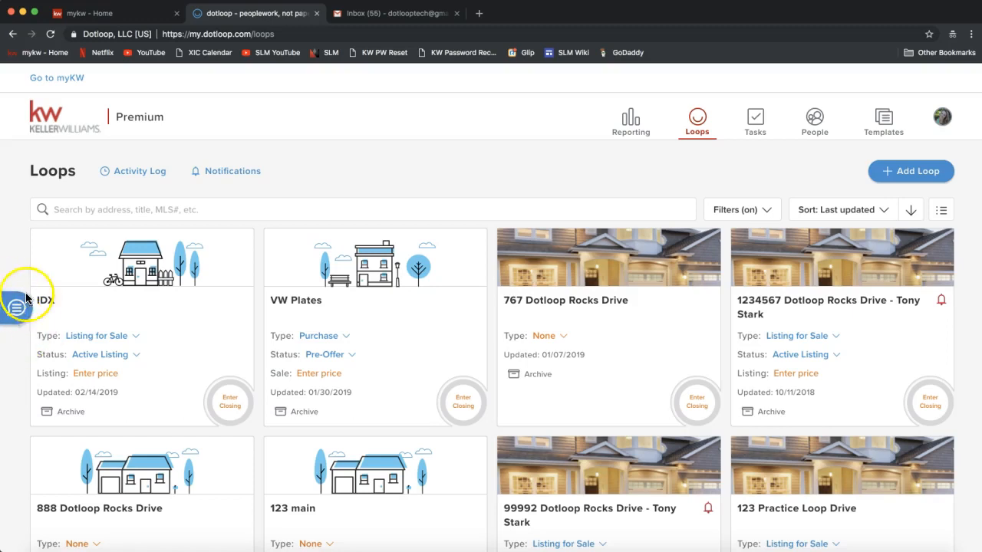
Open Messenger from the left-edge chat tab and start a New Conversation.
left_click(16, 315)
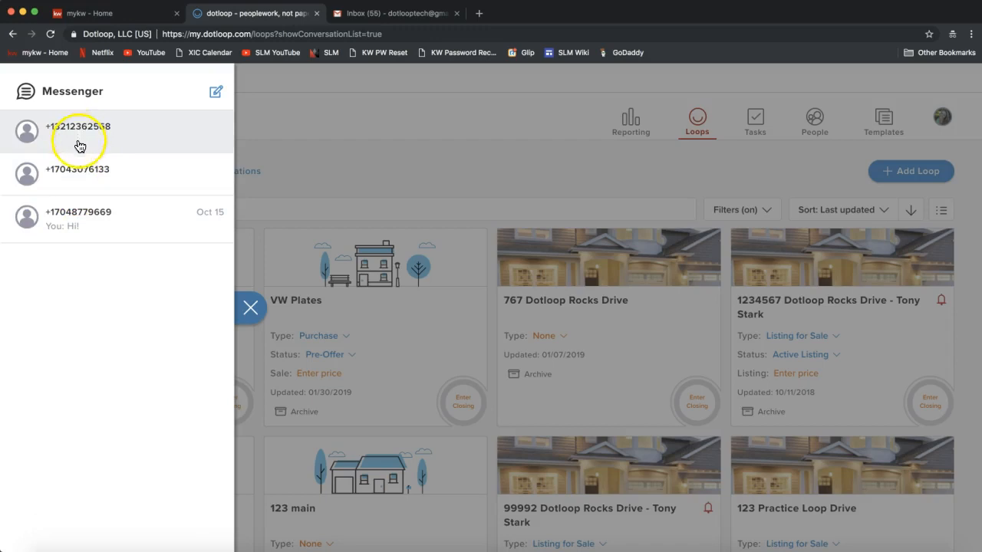
double_click(63, 91)
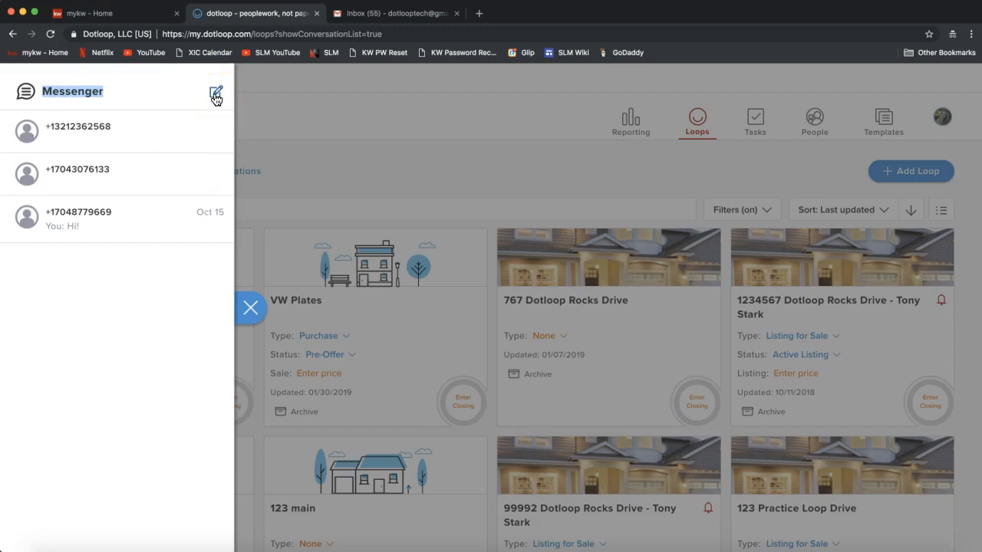
left_click(216, 97)
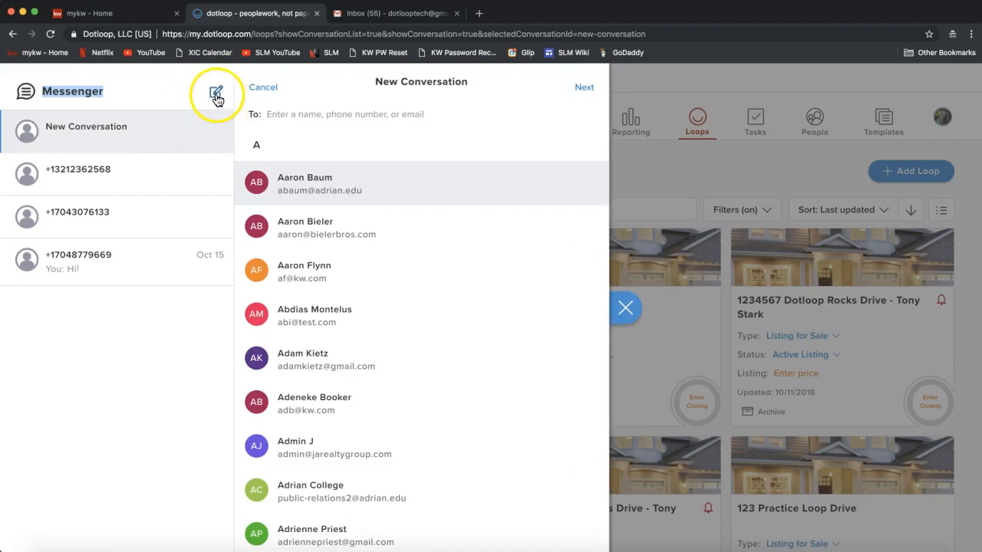
Enter the recipient's phone number in the To field and open the conversation.
left_click(358, 114)
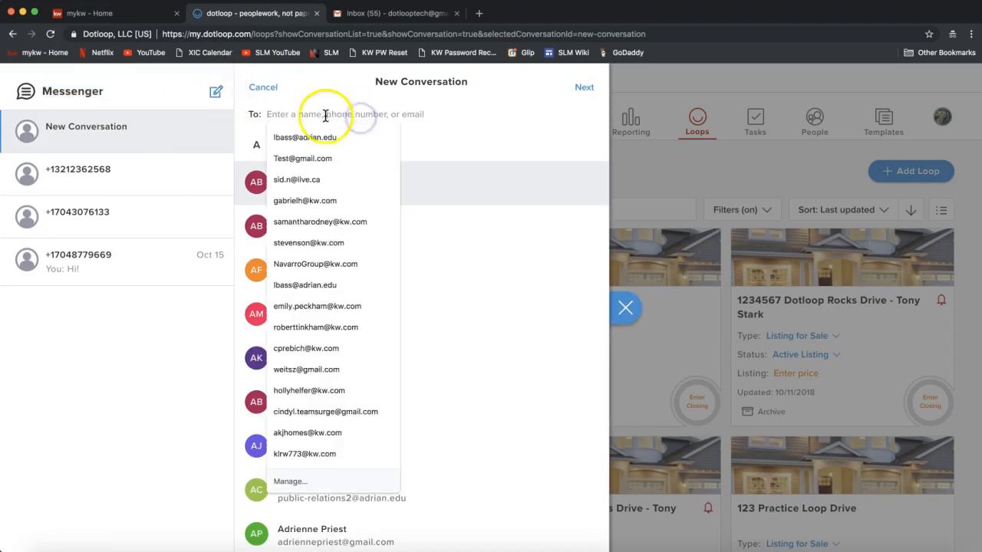
left_click(477, 119)
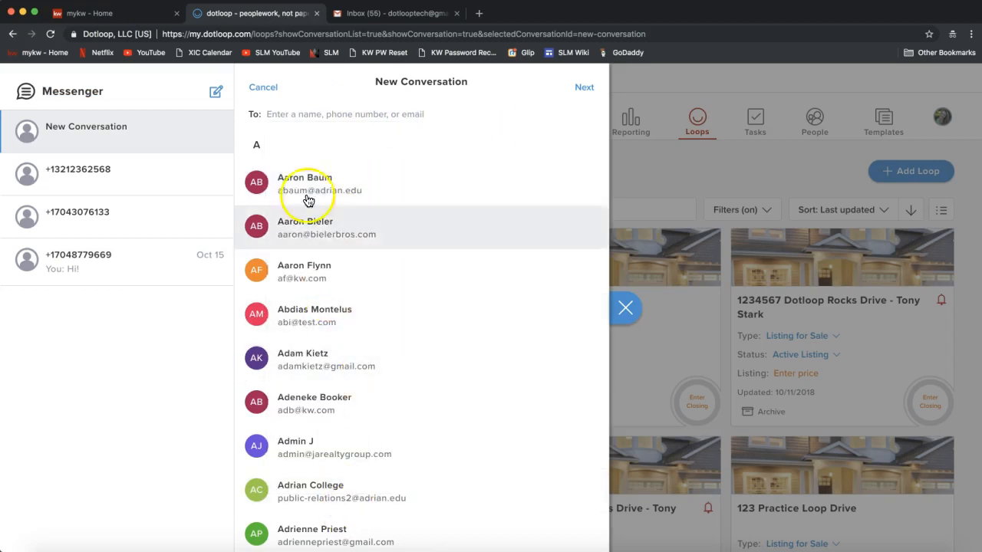
left_click(302, 113)
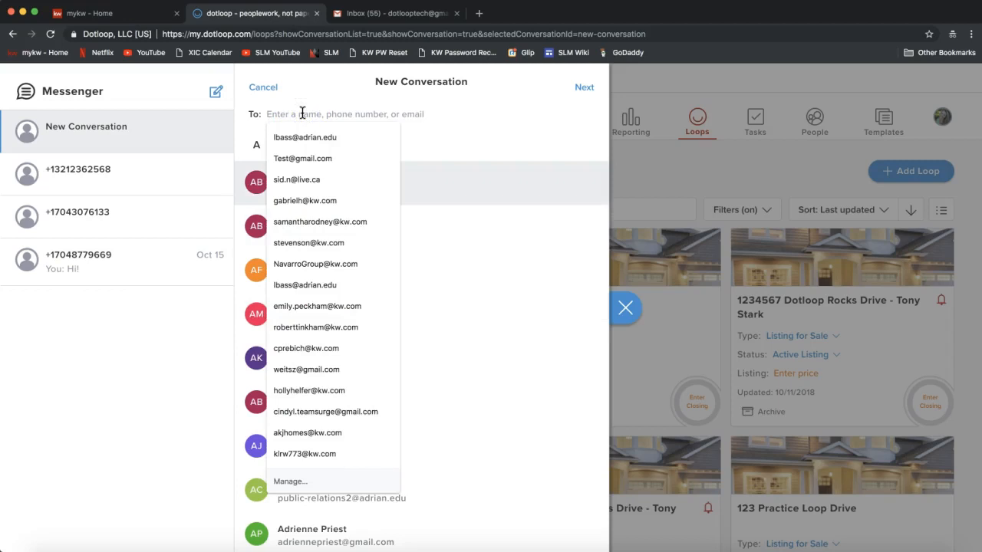
type("794")
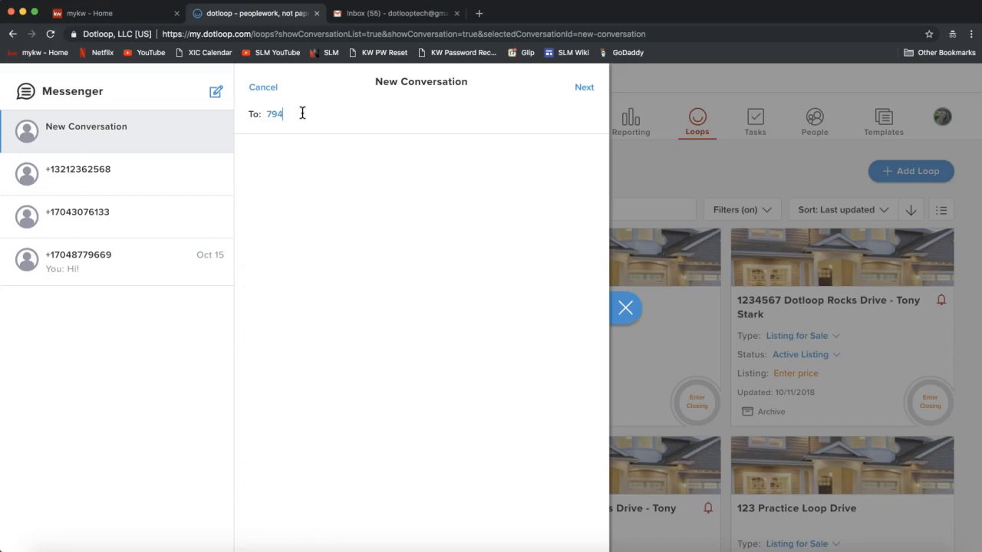
key("BackSpace")
key("BackSpace")
key("BackSpace")
left_click(583, 90)
left_click(573, 99)
Decline the join.me present request, minimise the meeting window, and close Messenger.
left_click(292, 470)
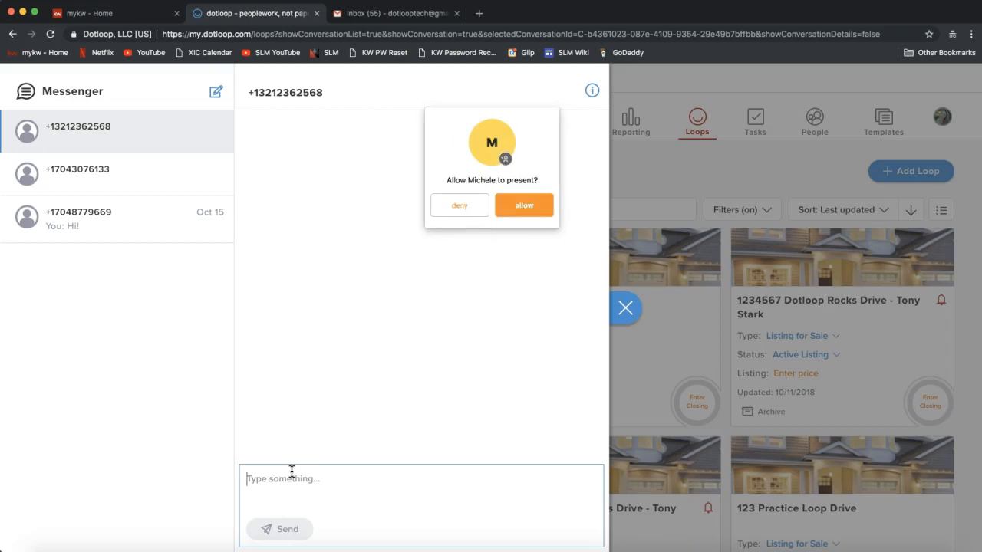
left_click(457, 205)
left_click(667, 550)
left_click(550, 34)
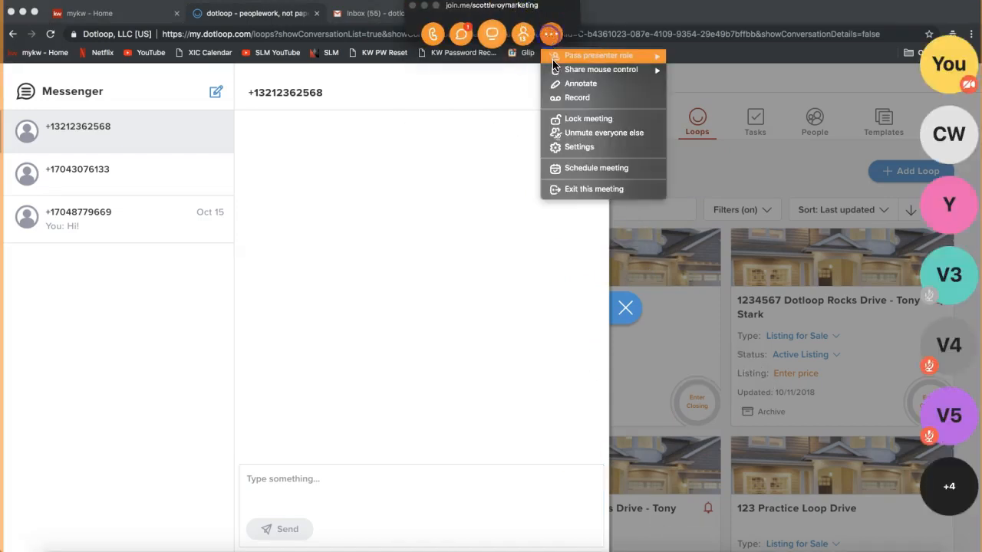
left_click(427, 10)
left_click(425, 10)
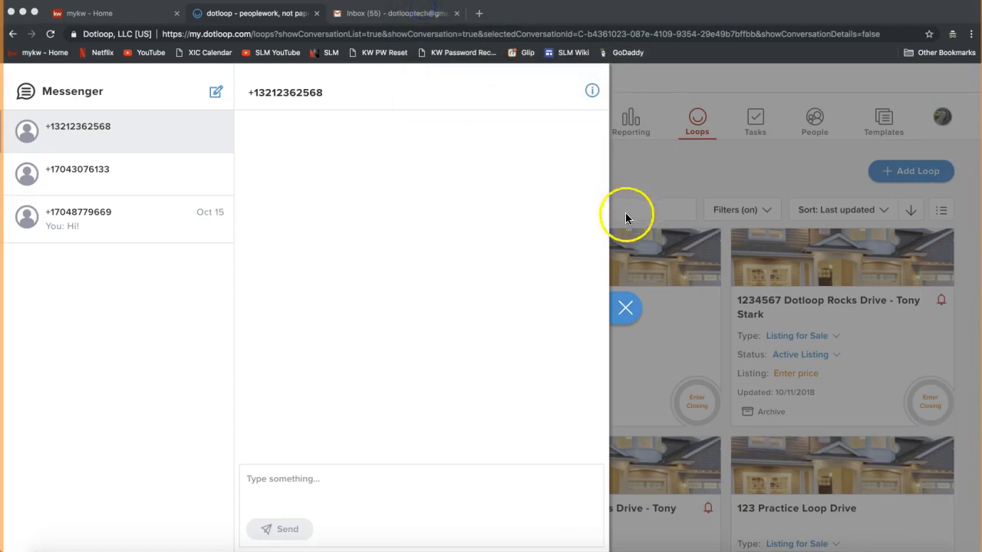
left_click(627, 308)
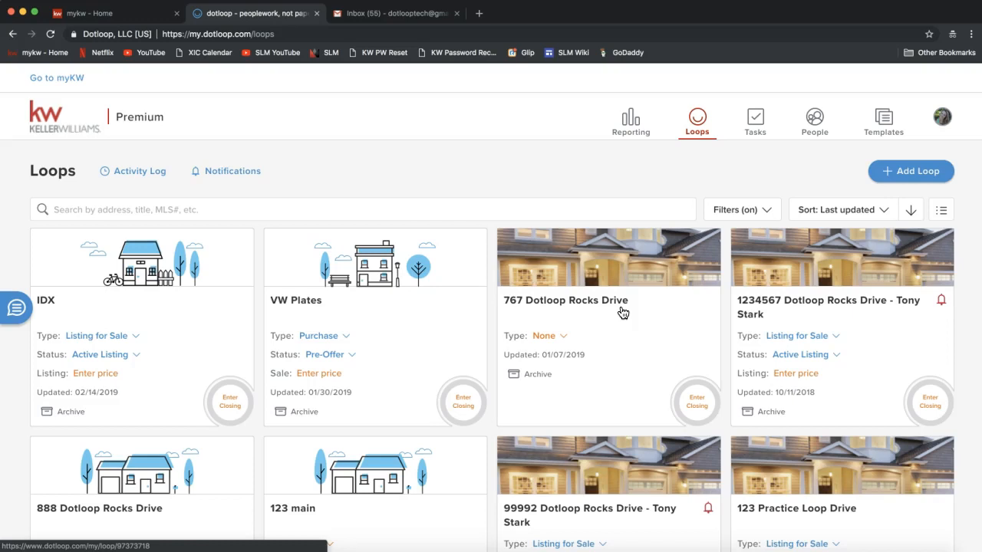
Start a new loop from the Loops page with Add Loop.
left_click(599, 179)
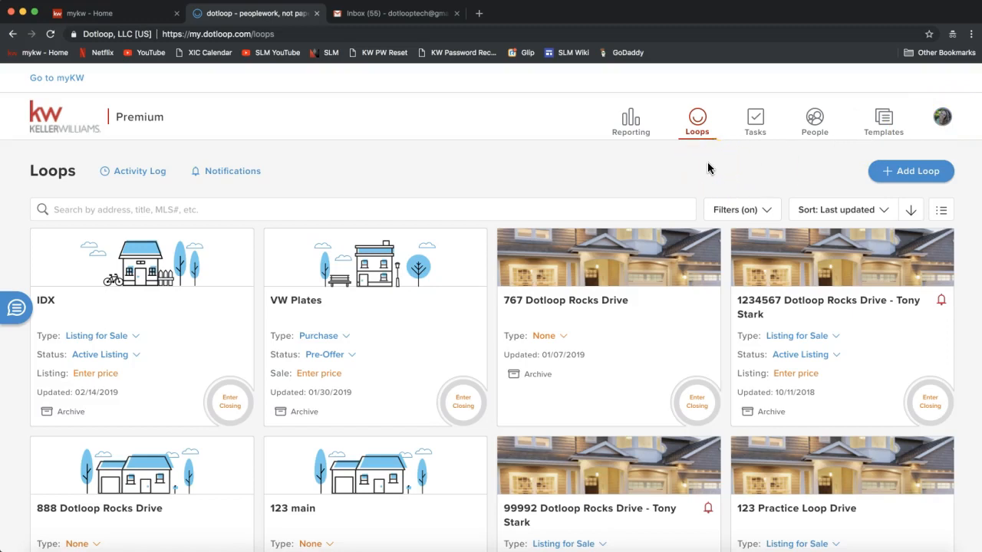
left_click(738, 181)
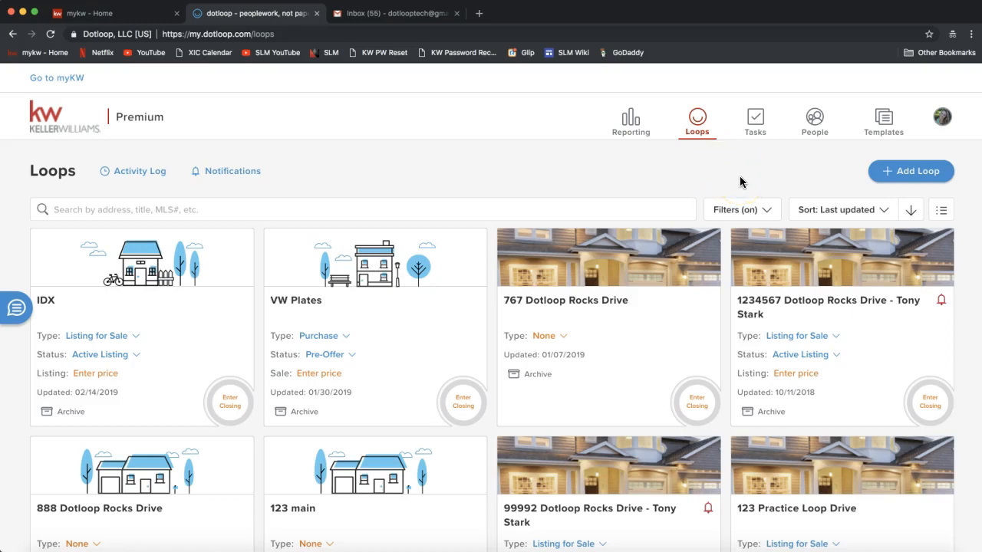
left_click(906, 175)
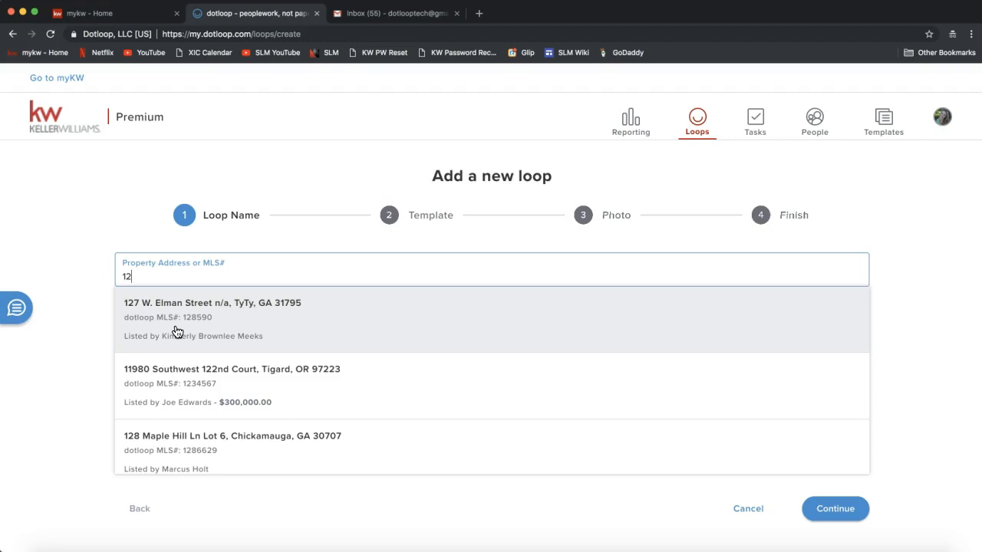
Enter 1266 Dotloop Rocks Drive as the new loop's property address.
type("66")
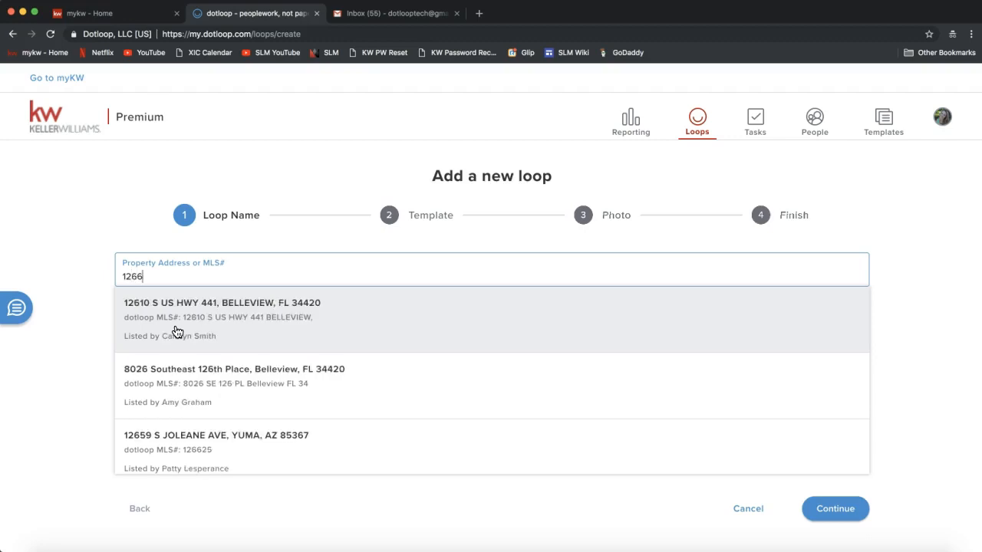
type(" Dotloop")
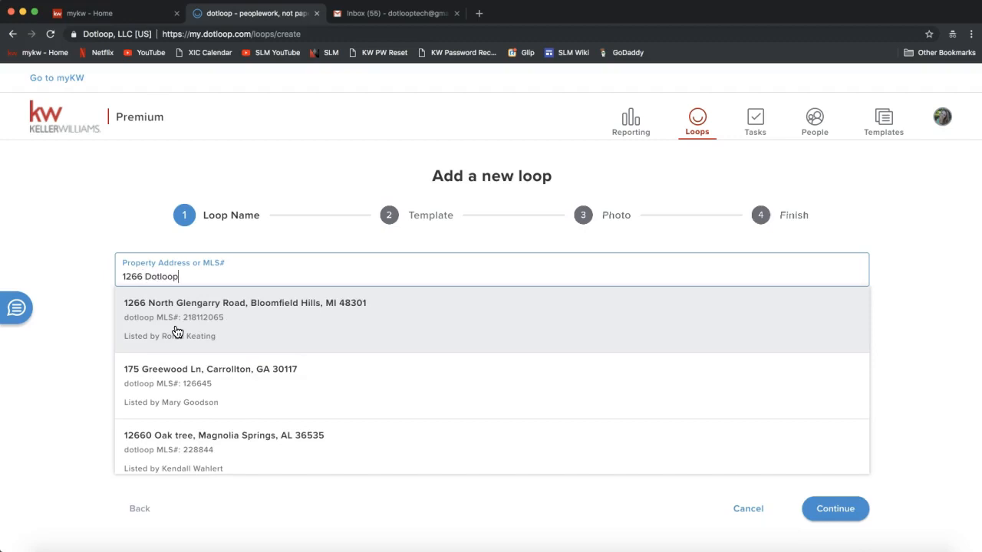
type(" Rocks")
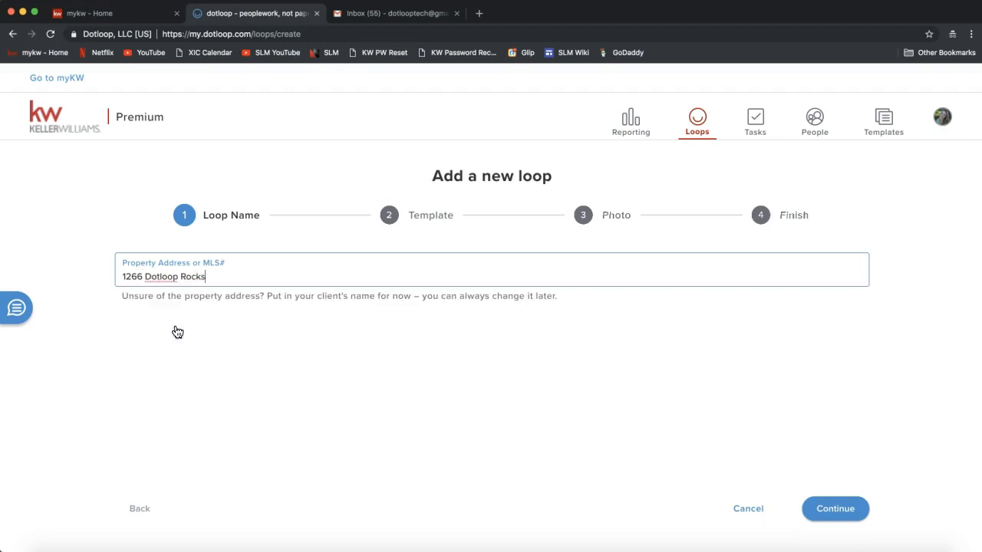
type(" Drive")
left_click(845, 521)
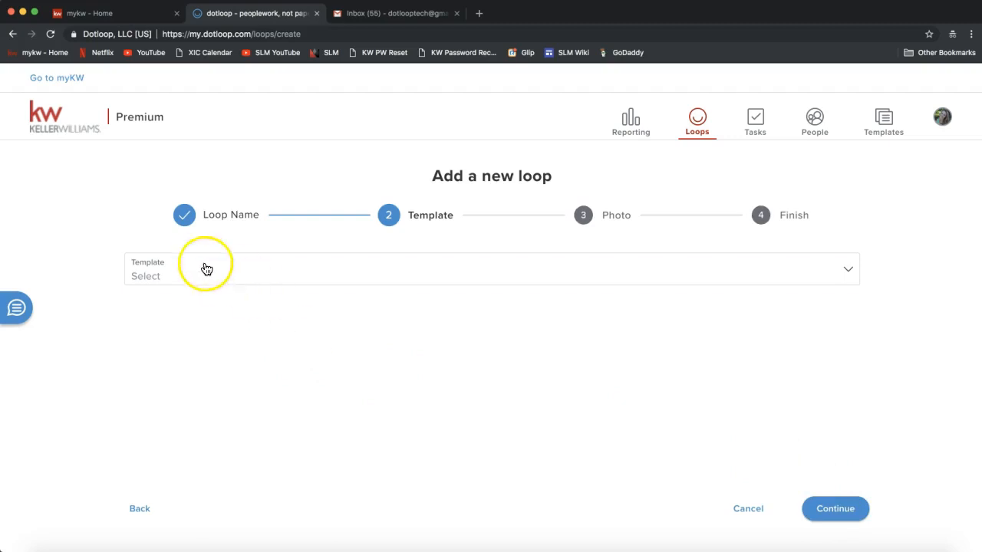
double_click(427, 216)
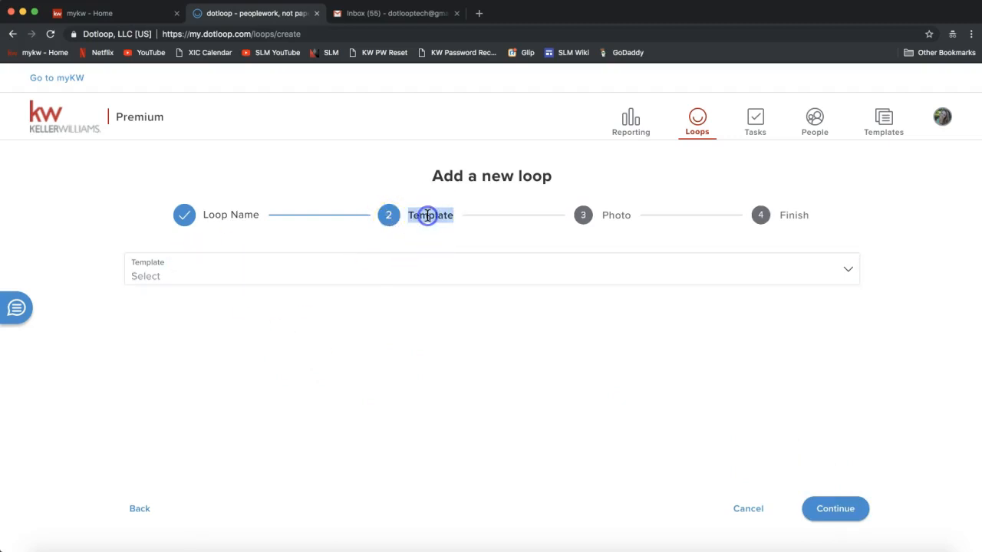
left_click(277, 278)
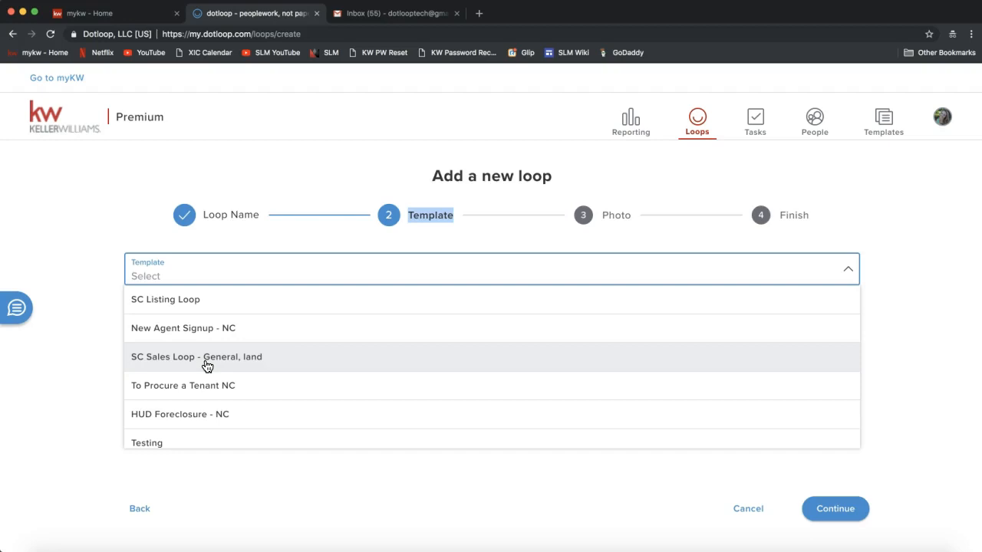
scroll(206, 383, "down", 5)
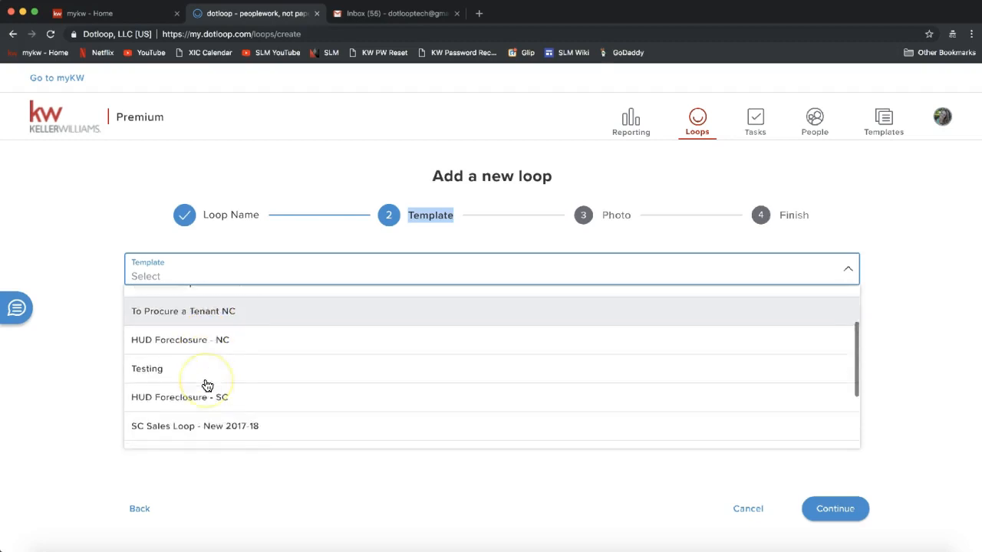
scroll(205, 383, "up", 5)
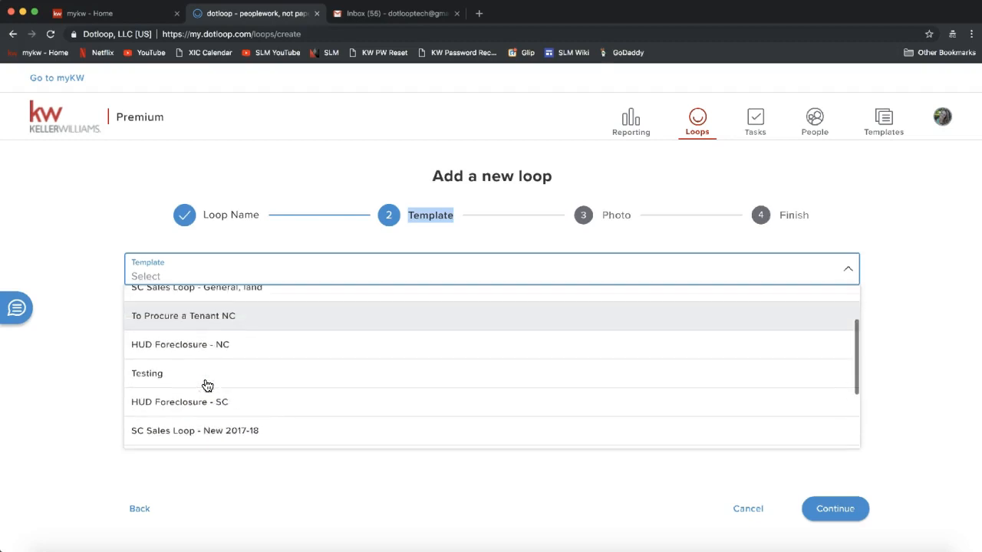
left_click(148, 220)
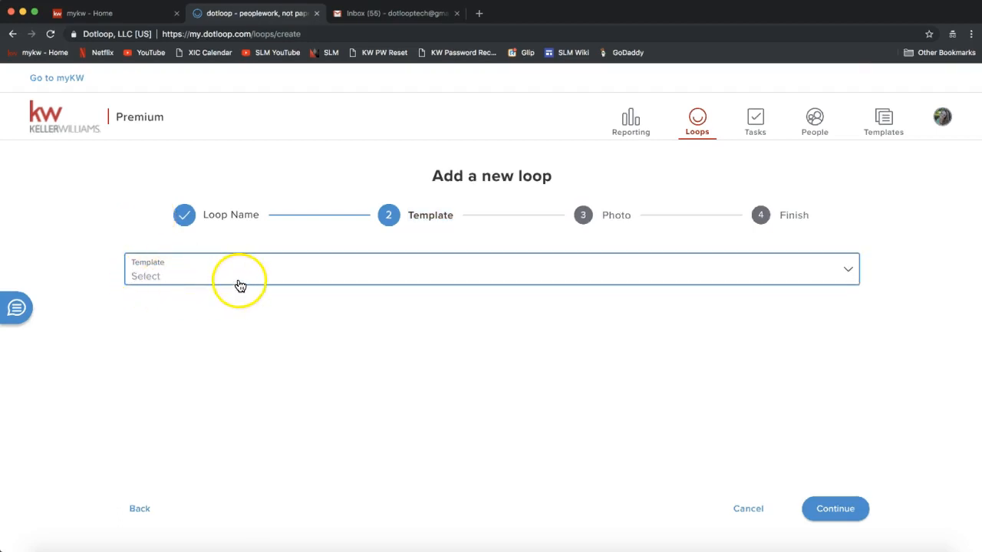
Continue past the Template step without a template, reaching the Photo step.
left_click(836, 509)
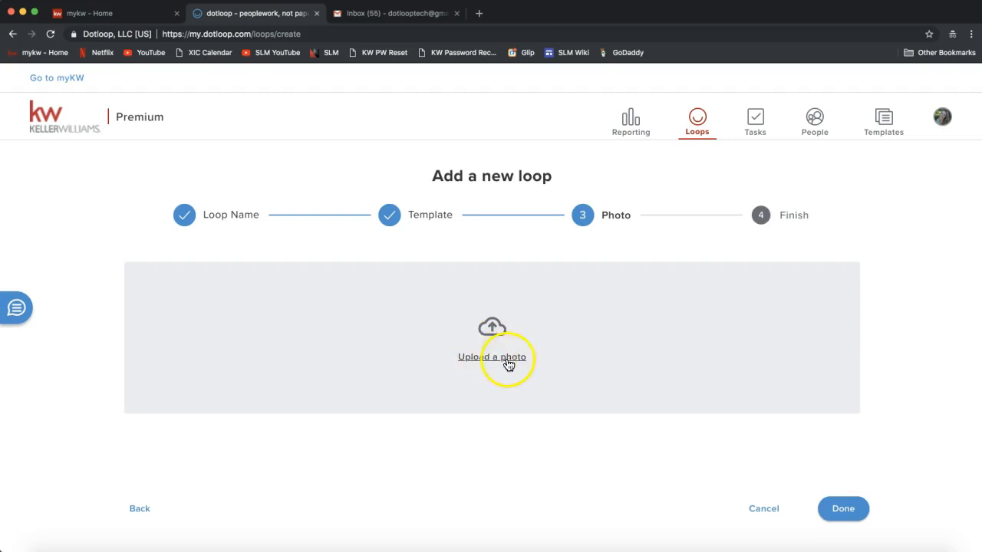
Upload Home.jpg from the Desktop as the new loop's photo and confirm with Done.
left_click(499, 358)
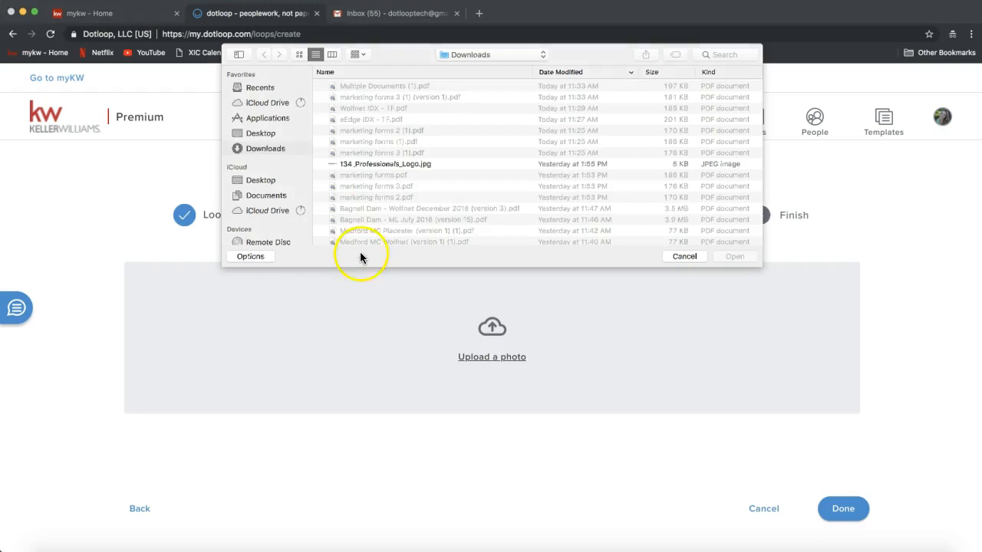
left_click(261, 149)
left_click(267, 135)
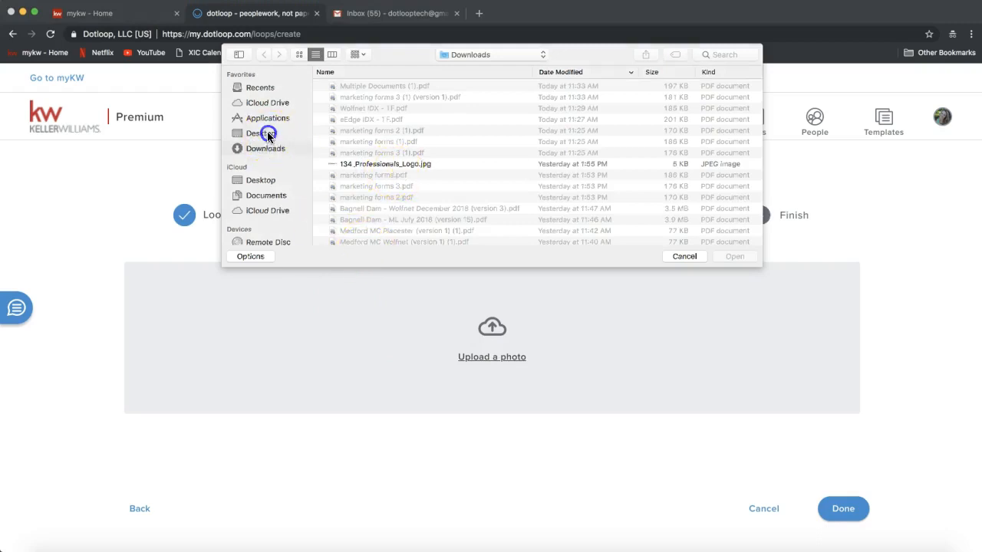
scroll(430, 161, "down", 5)
scroll(427, 164, "down", 10)
scroll(425, 163, "up", 5)
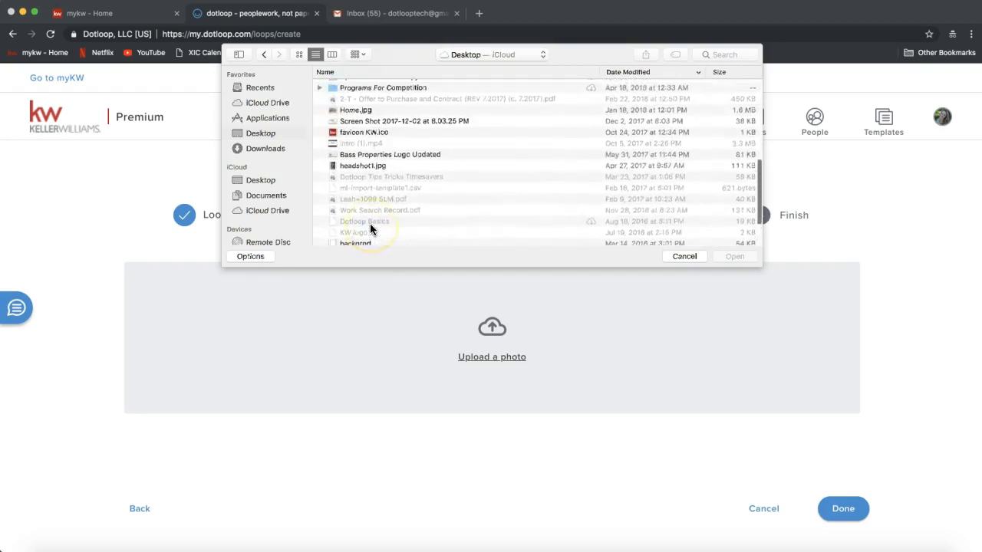
scroll(370, 223, "up", 3)
double_click(363, 194)
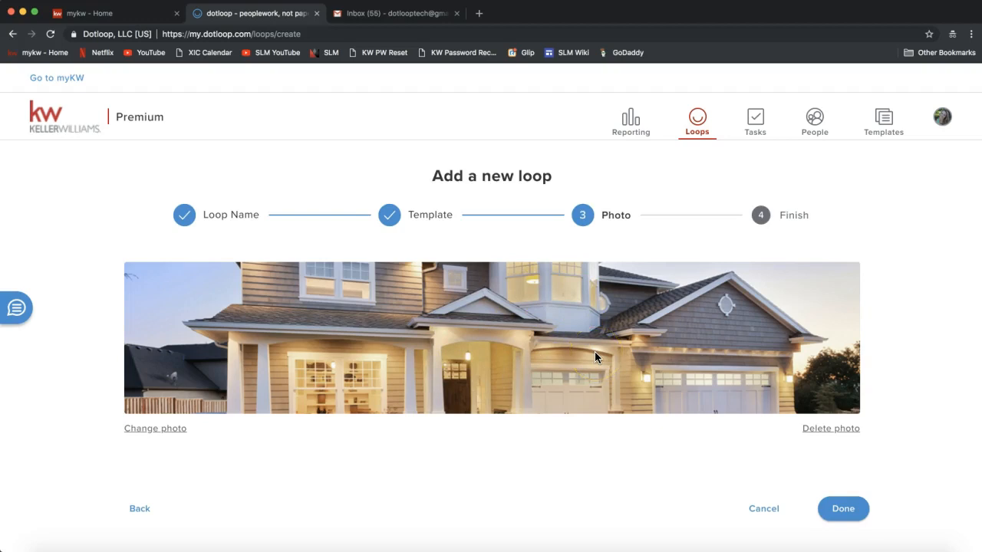
left_click(850, 515)
left_click(850, 517)
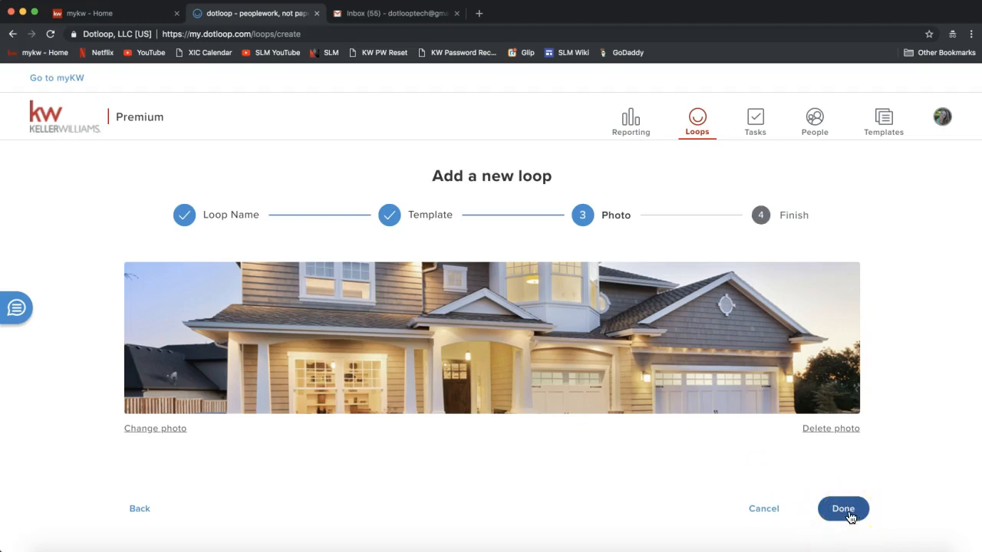
left_click(850, 517)
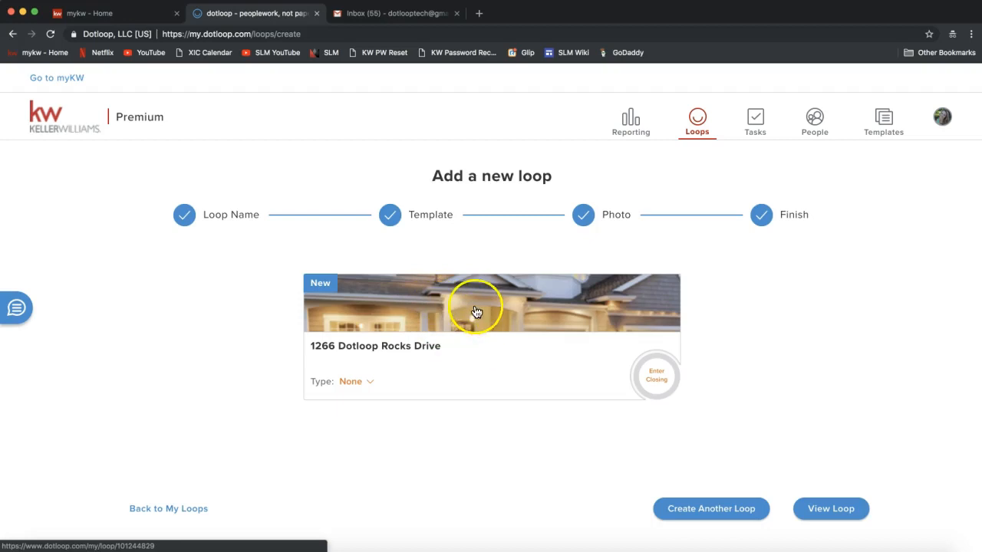
Open the newly created 1266 Dotloop Rocks Drive loop via View Loop.
left_click(833, 510)
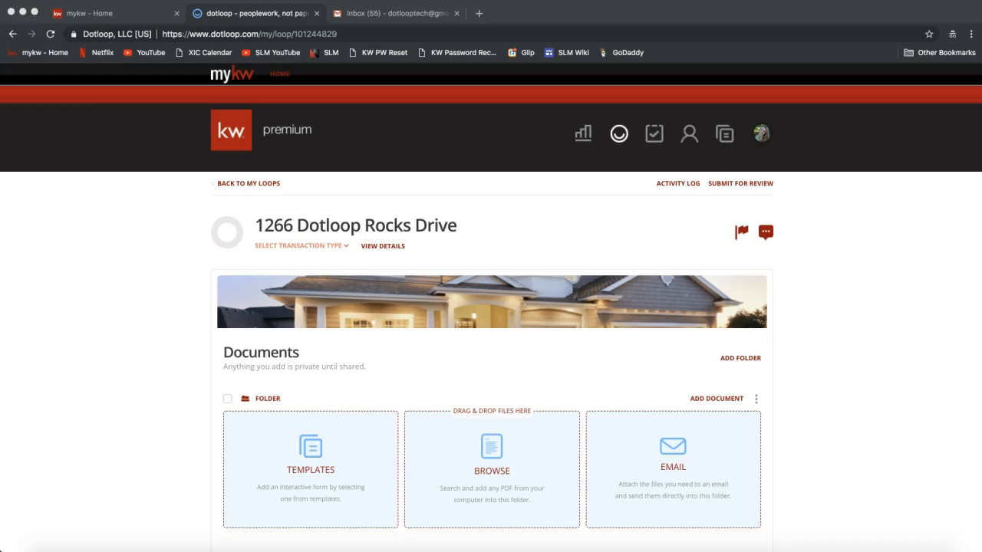
Post 'Dotloop Notes:' plus the pasted notes link in join.me chat, then close chat and minimize the toolbar.
left_click(665, 550)
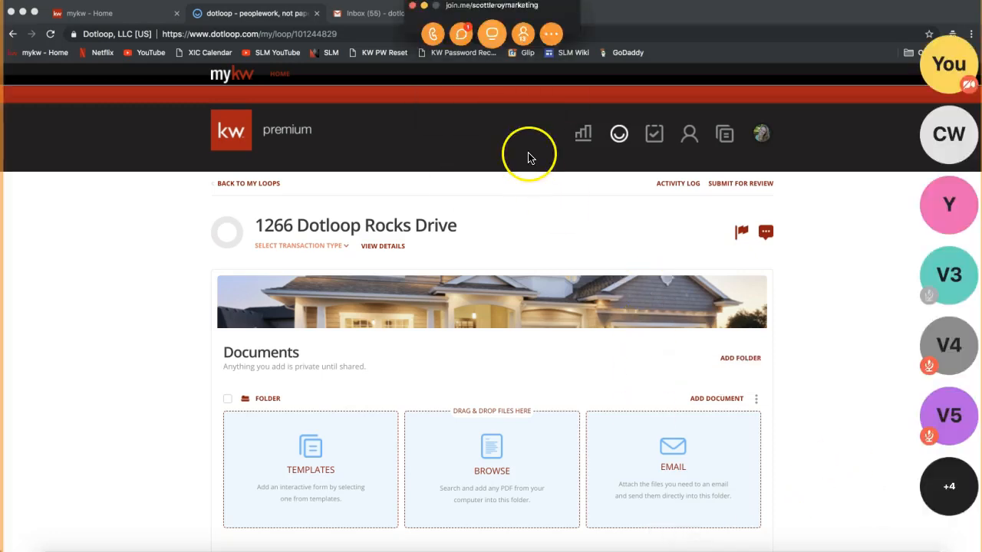
left_click(461, 35)
type("Dotloop Notes")
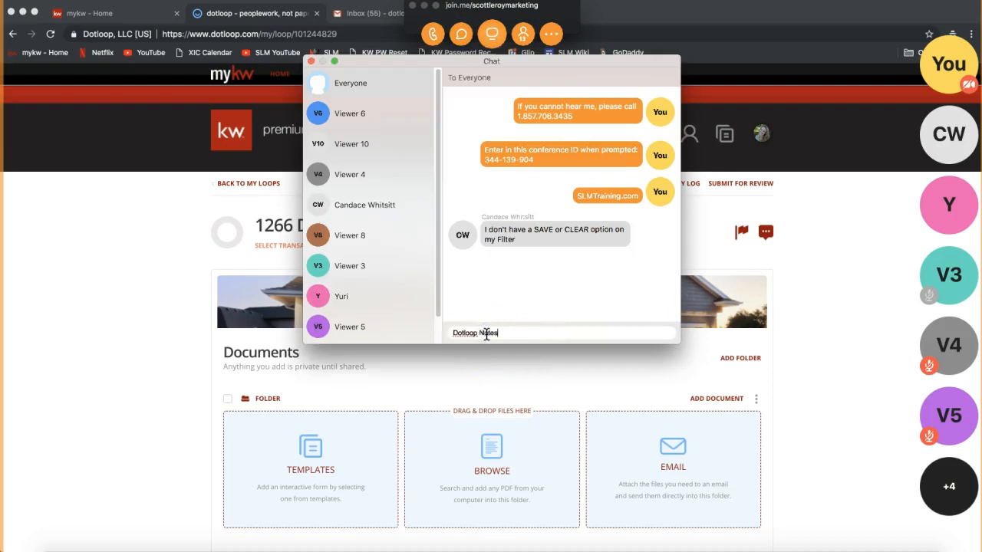
type(":")
key("Return")
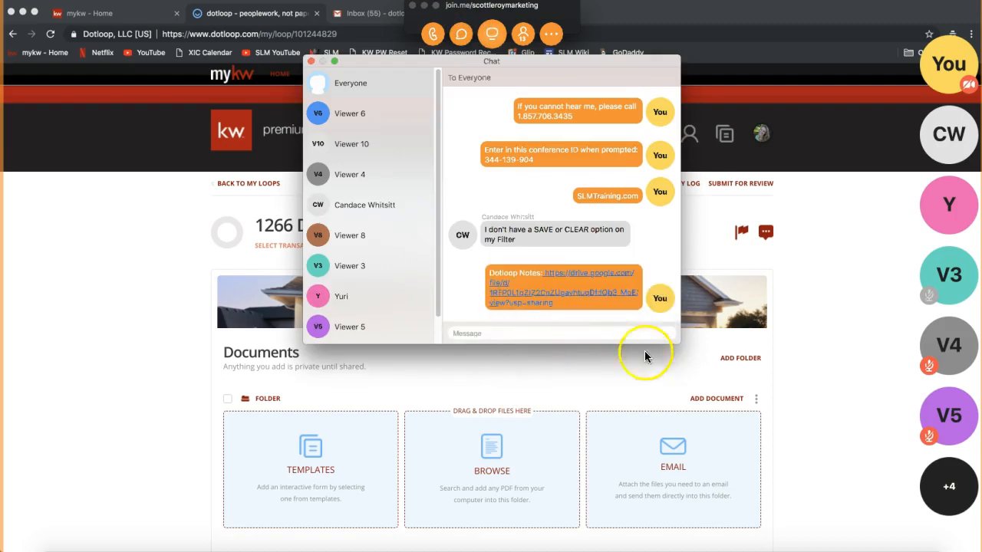
left_click(311, 60)
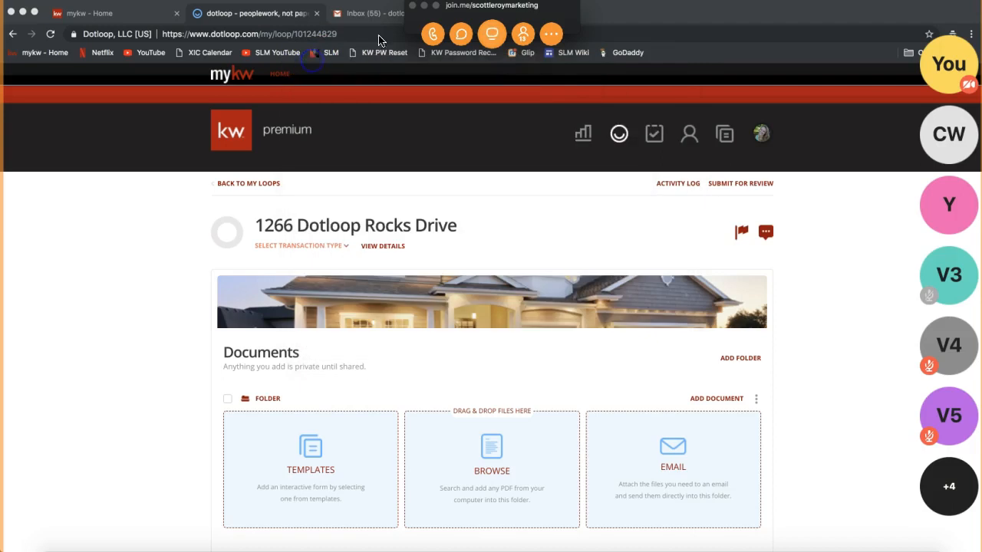
left_click(424, 6)
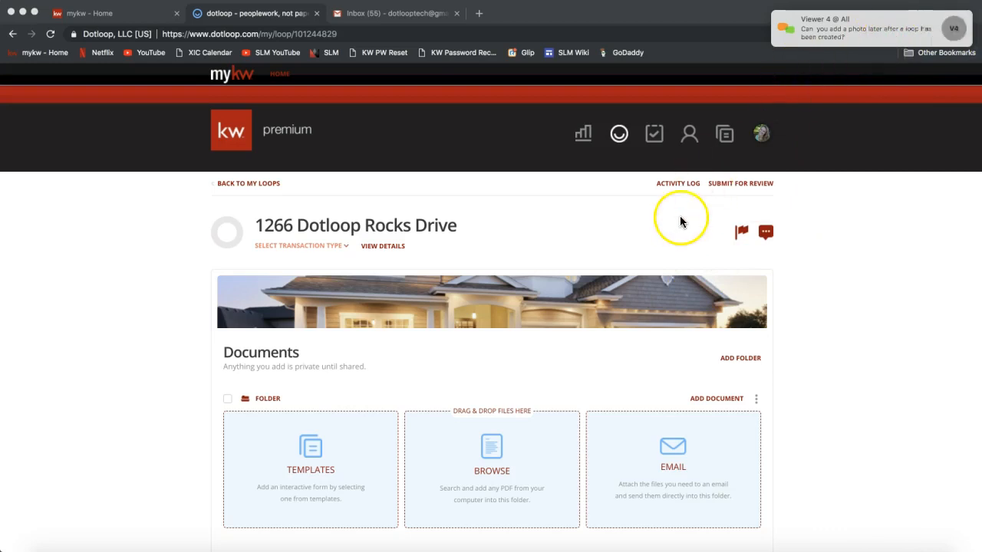
Open the loop's details page and delete its current house photo.
left_click(382, 248)
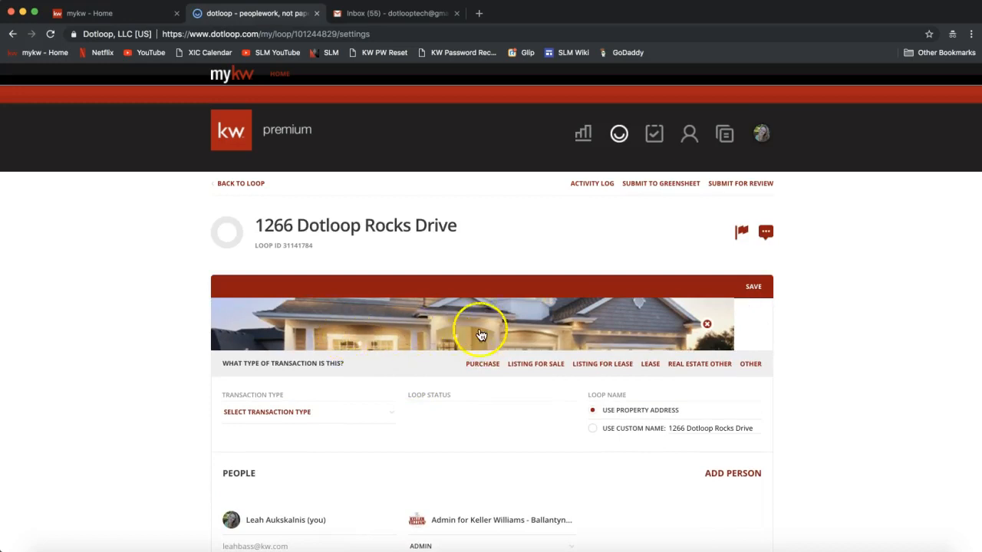
left_click(706, 323)
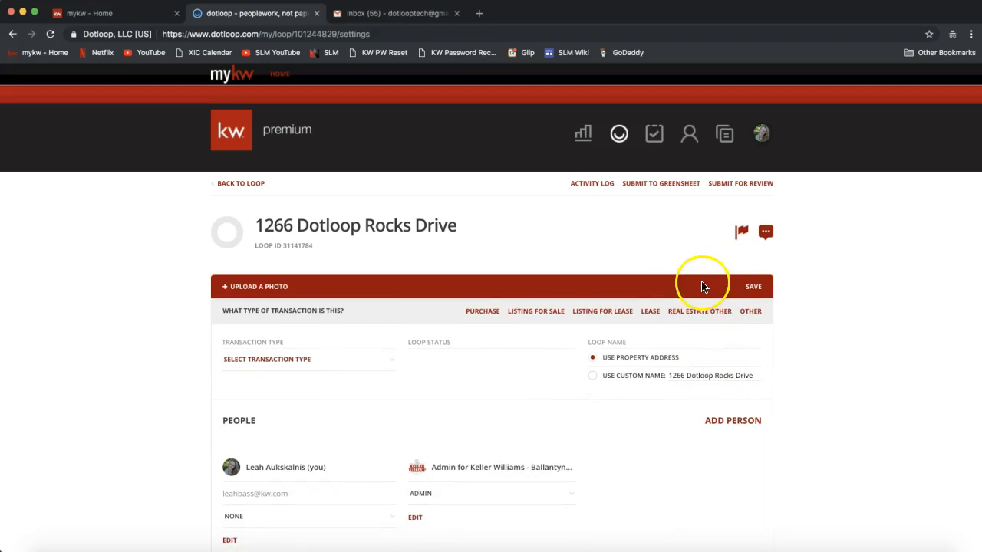
Re-upload Home.jpg as the house photo on the loop's details page.
left_click(245, 292)
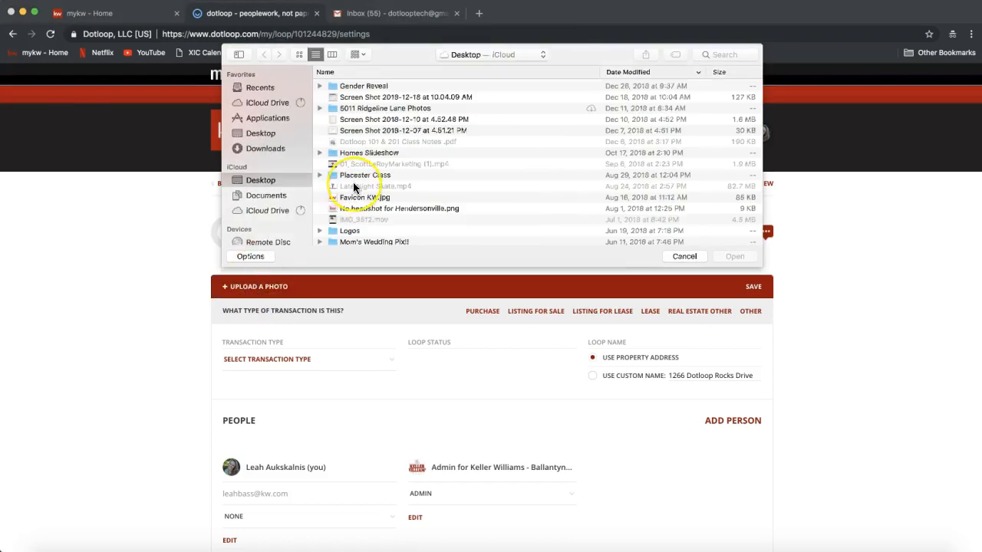
scroll(354, 187, "down", 15)
scroll(359, 108, "up", 3)
left_click(350, 107)
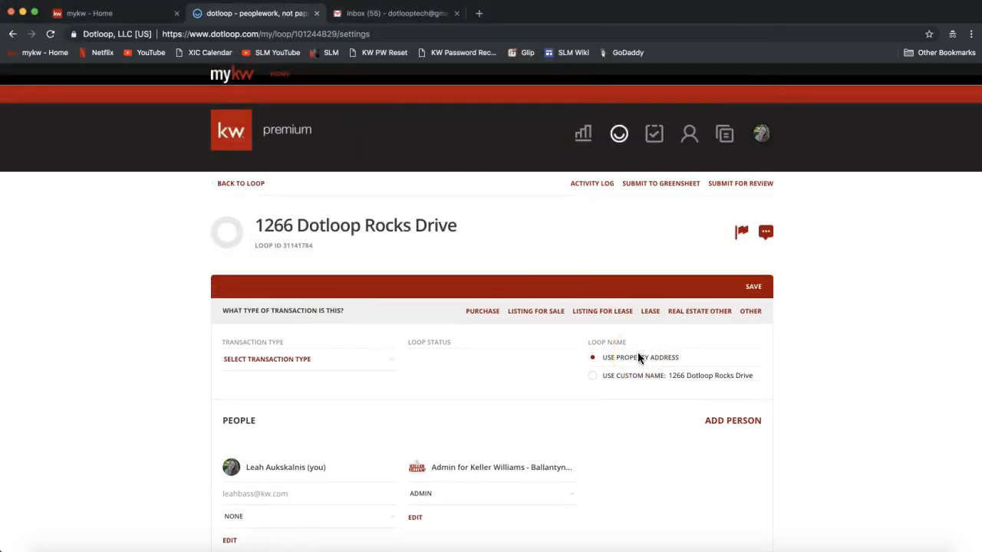
left_click(697, 429)
Append a dash and the seller's name after the address in the custom loop name, then save.
left_click(672, 430)
left_click_drag(672, 430, 769, 432)
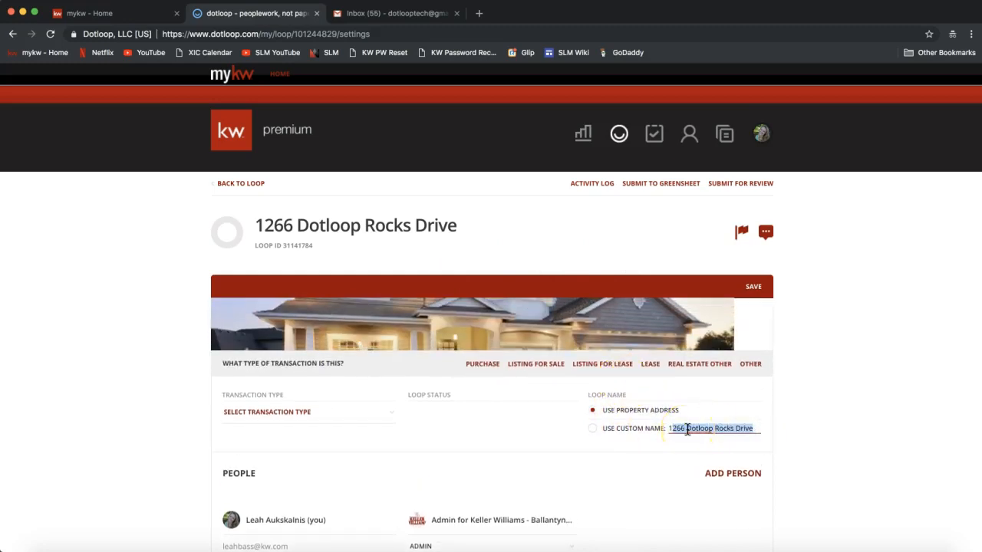
left_click(758, 427)
left_click(754, 428)
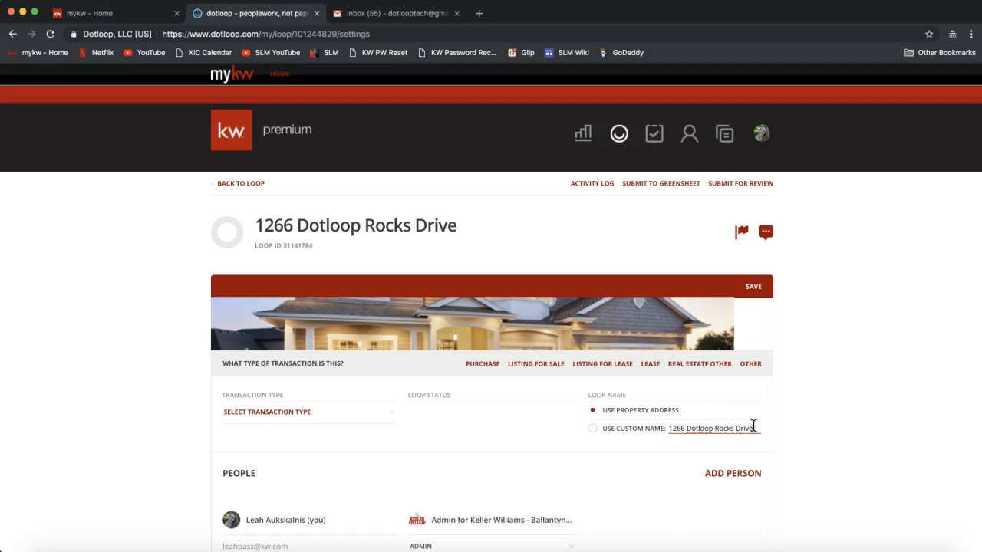
type("- Tom S")
type("tarks")
left_click(752, 290)
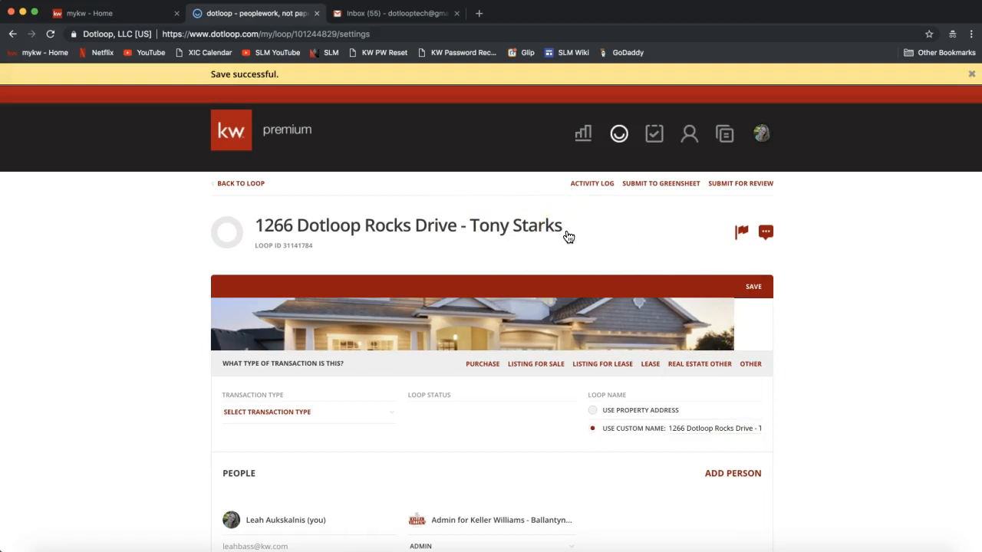
Remove the extra 's' typo from the seller's surname and save the loop name again.
left_click(767, 415)
left_click_drag(732, 430, 826, 432)
key("Right")
key("BackSpace")
left_click(939, 317)
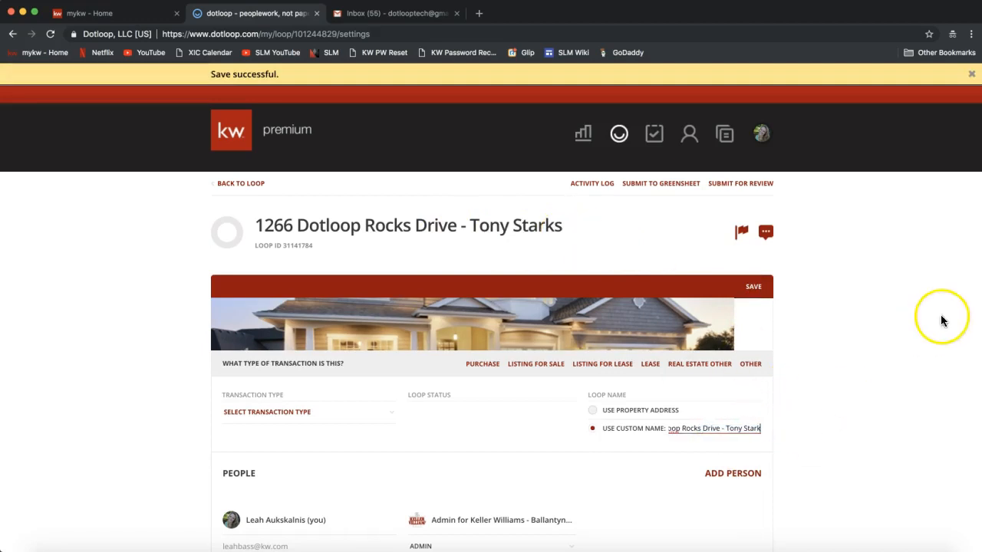
left_click(105, 368)
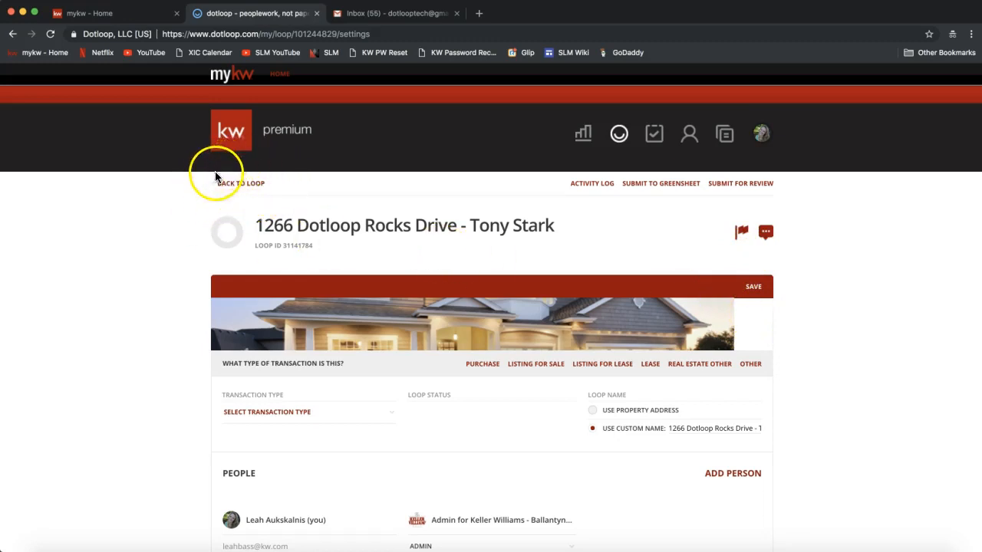
left_click(236, 188)
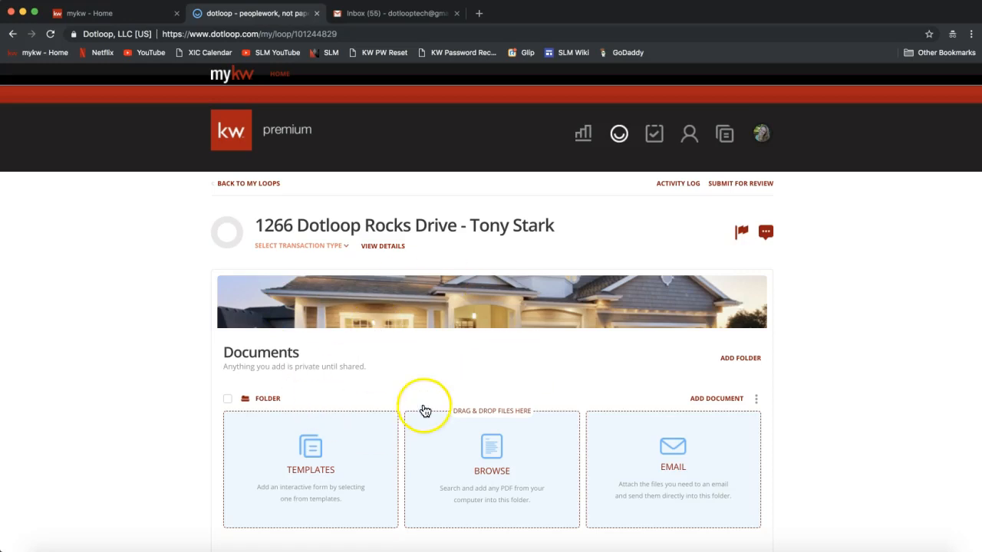
left_click(262, 352)
double_click(262, 352)
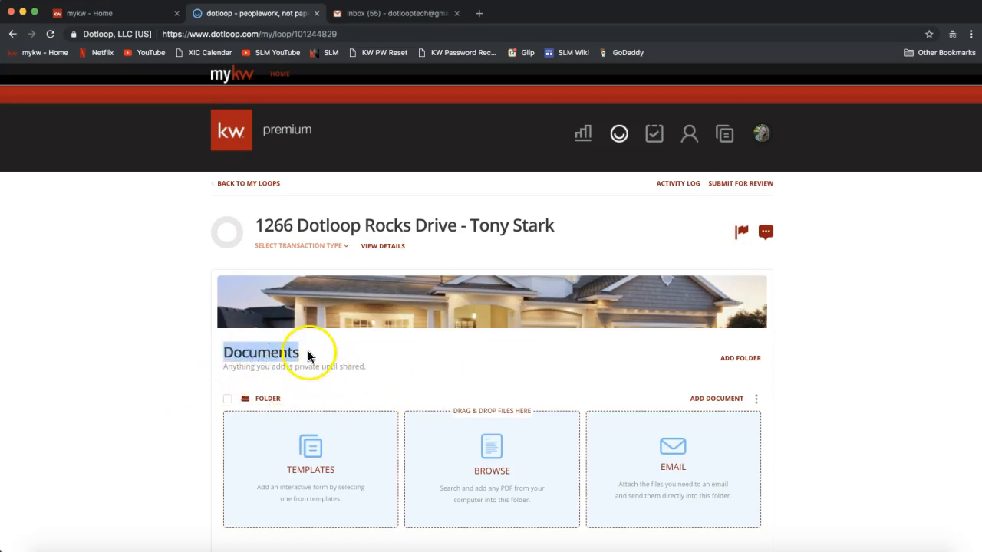
left_click(170, 379)
scroll(170, 379, "down", 5)
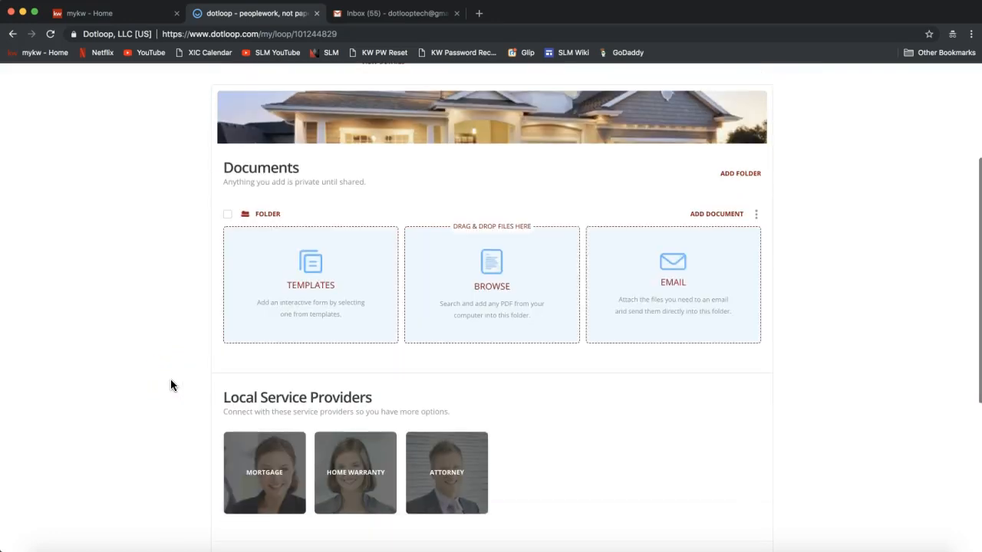
scroll(170, 380, "up", 2)
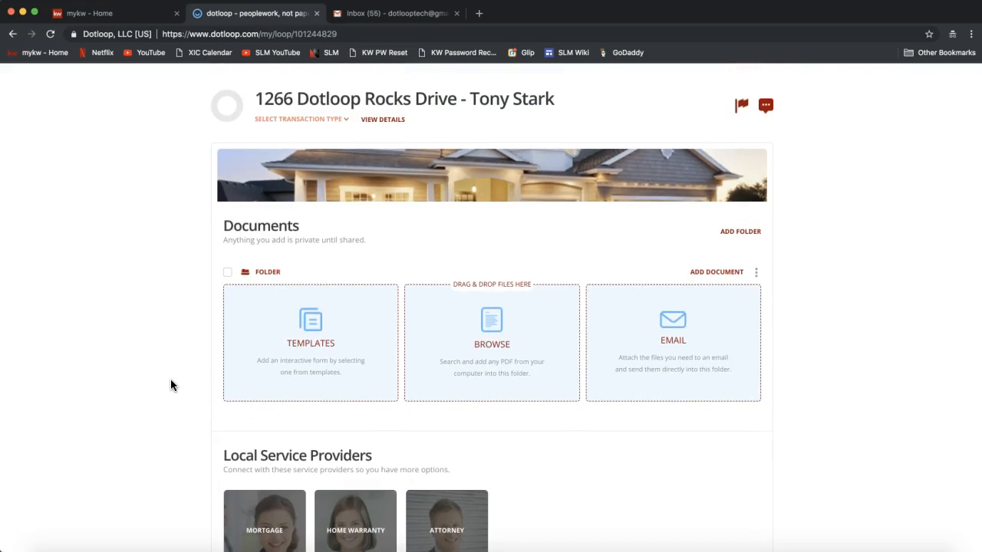
scroll(170, 379, "down", 10)
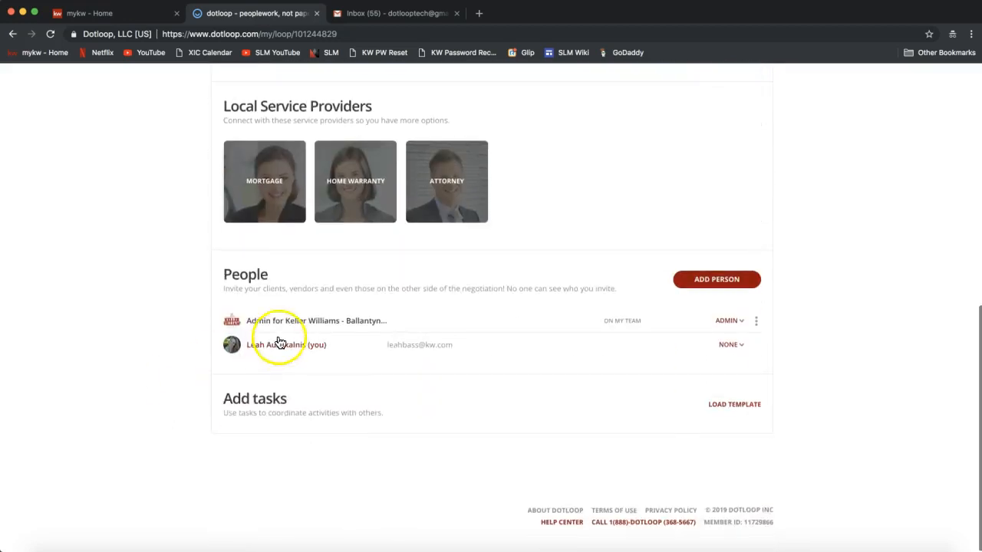
left_click_drag(268, 276, 220, 272)
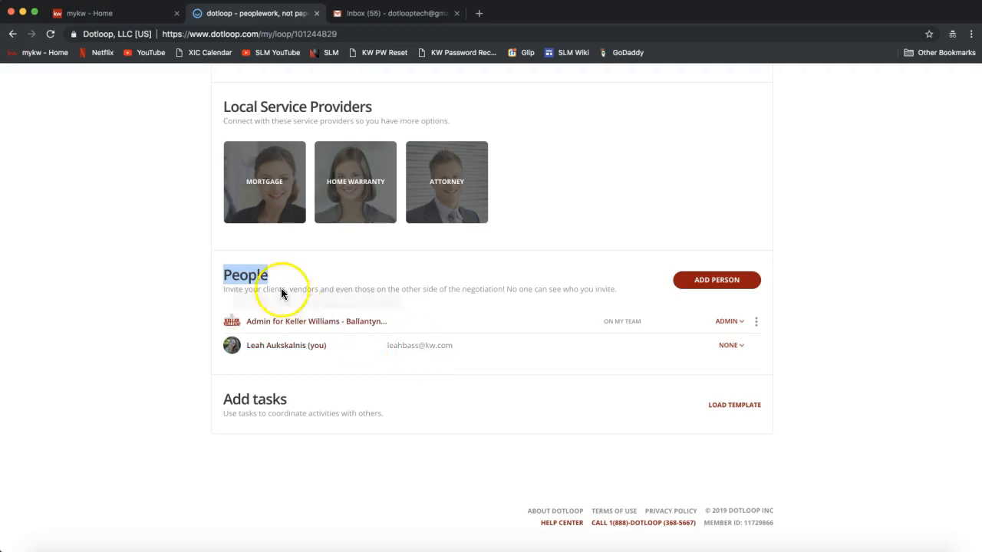
Add a person with the seller's full name, filling the e-mail from the suggested contact.
left_click(715, 285)
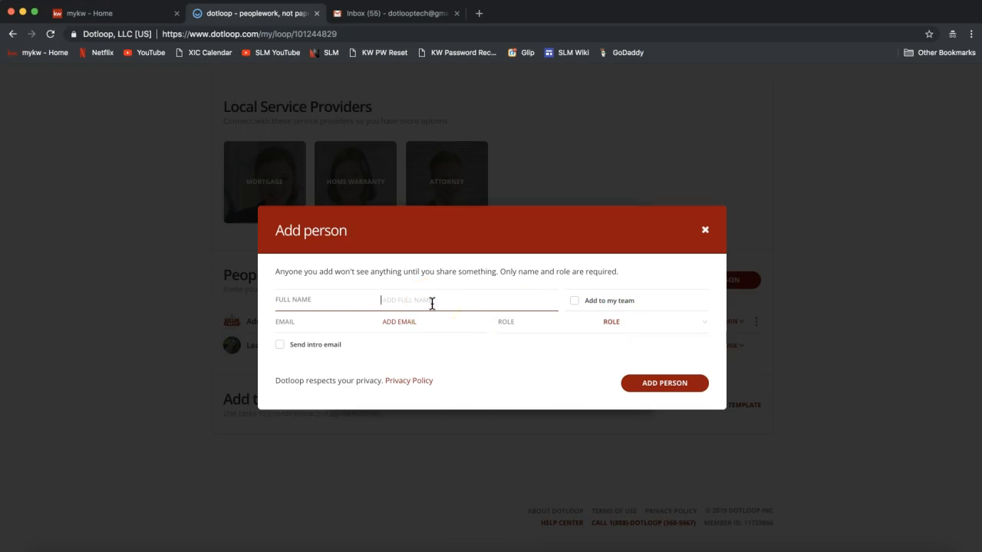
type("Tony Stark")
left_click(404, 327)
left_click(407, 316)
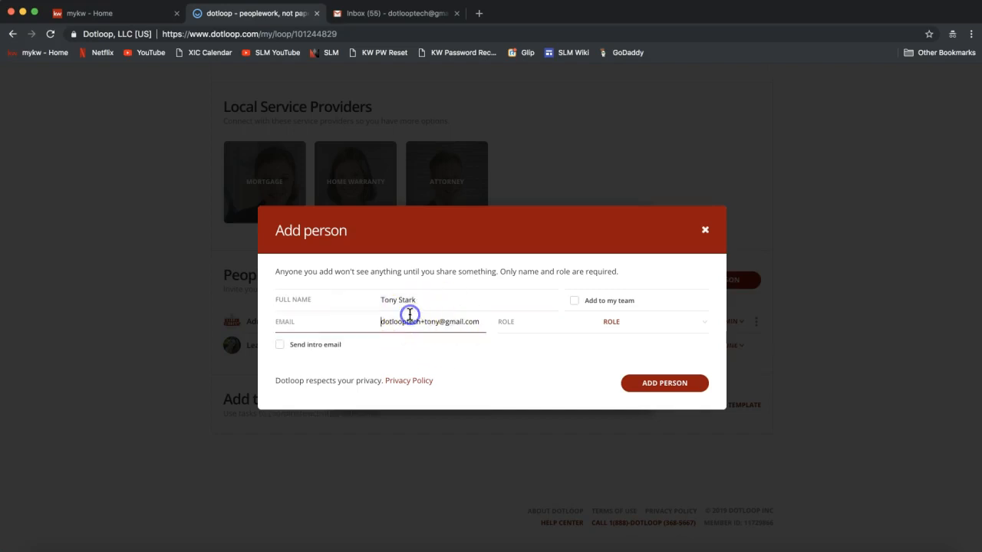
triple_click(395, 326)
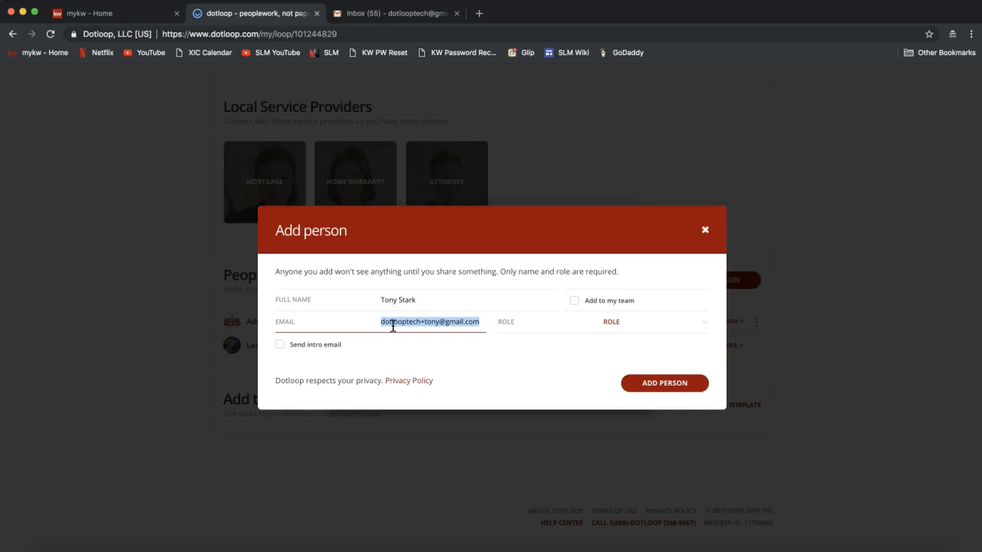
triple_click(393, 327)
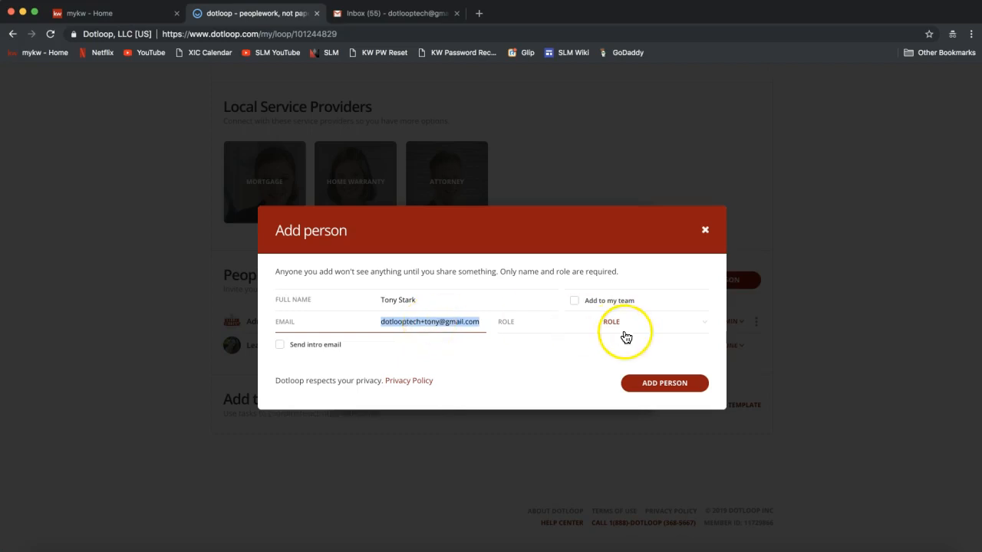
double_click(504, 322)
Assign the Seller role to the new contact in the Add person dialog.
left_click(628, 331)
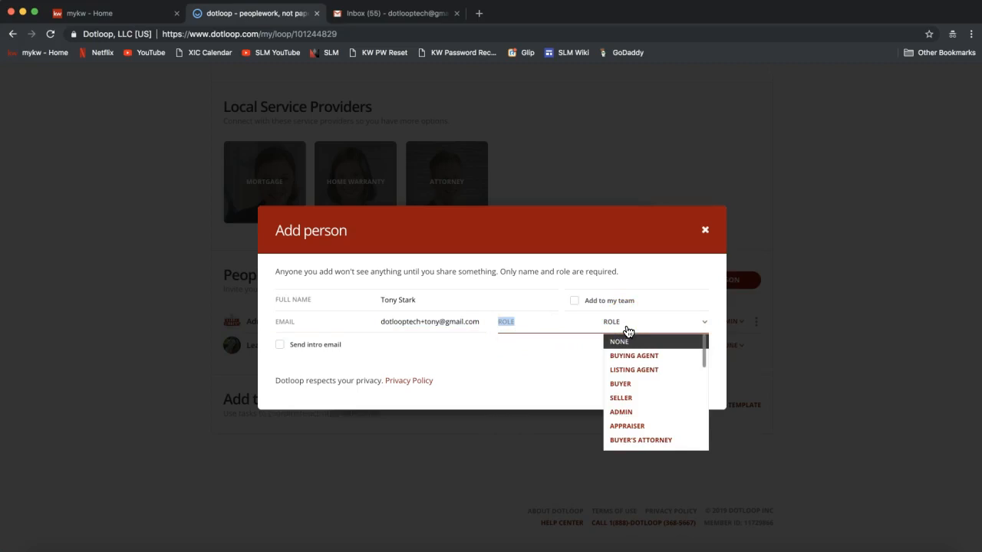
left_click(509, 331)
left_click(640, 328)
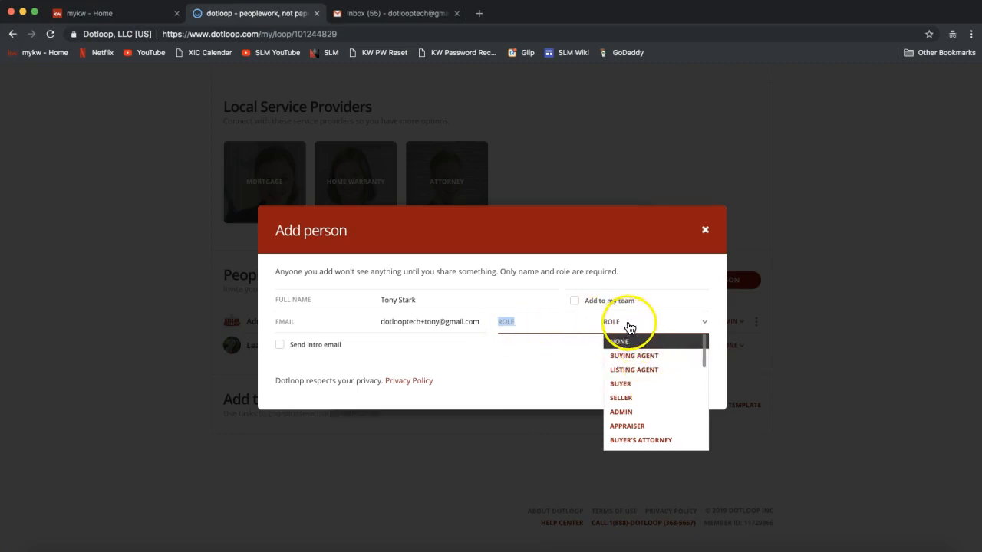
mouse_move(703, 354)
left_mouse_down()
mouse_move(704, 370)
mouse_move(704, 341)
left_mouse_up()
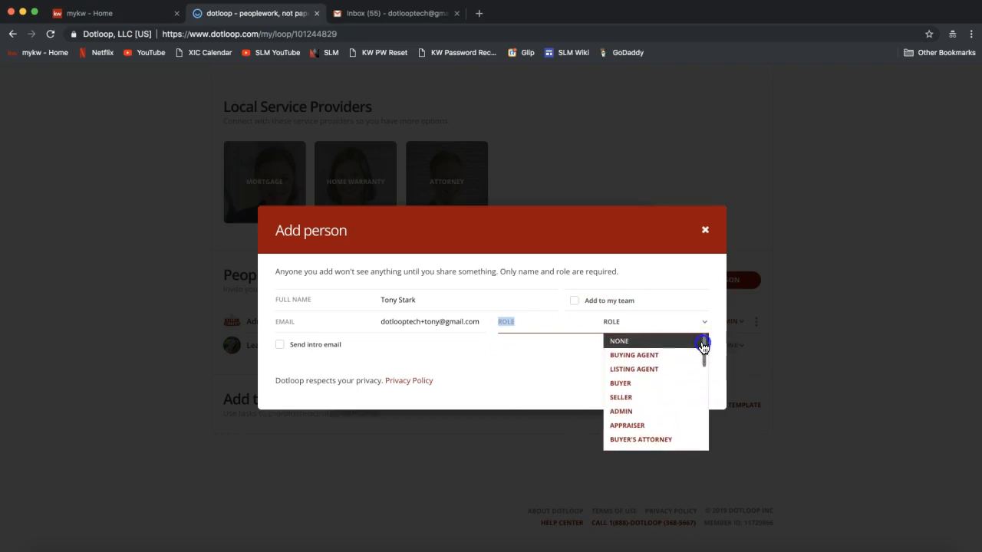
left_click(631, 398)
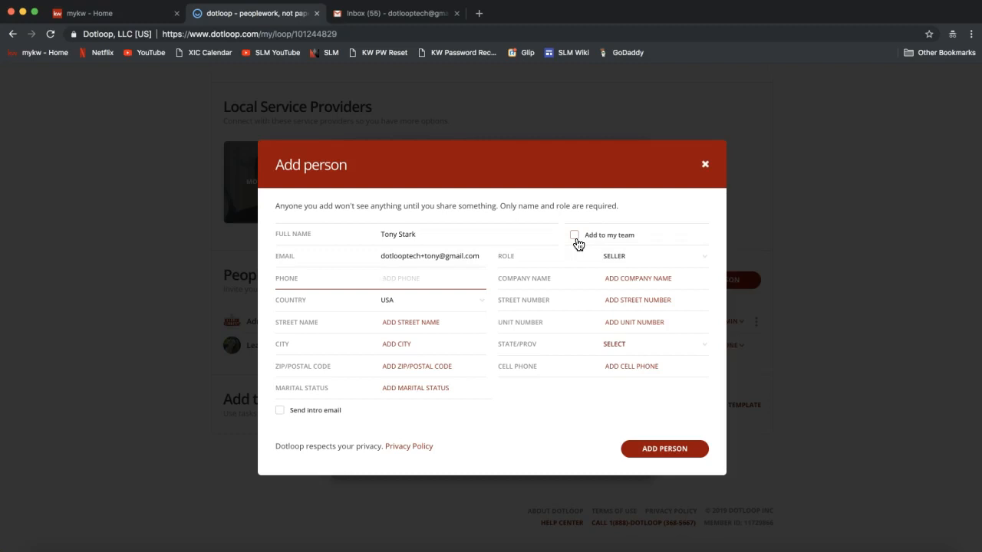
left_click(578, 244)
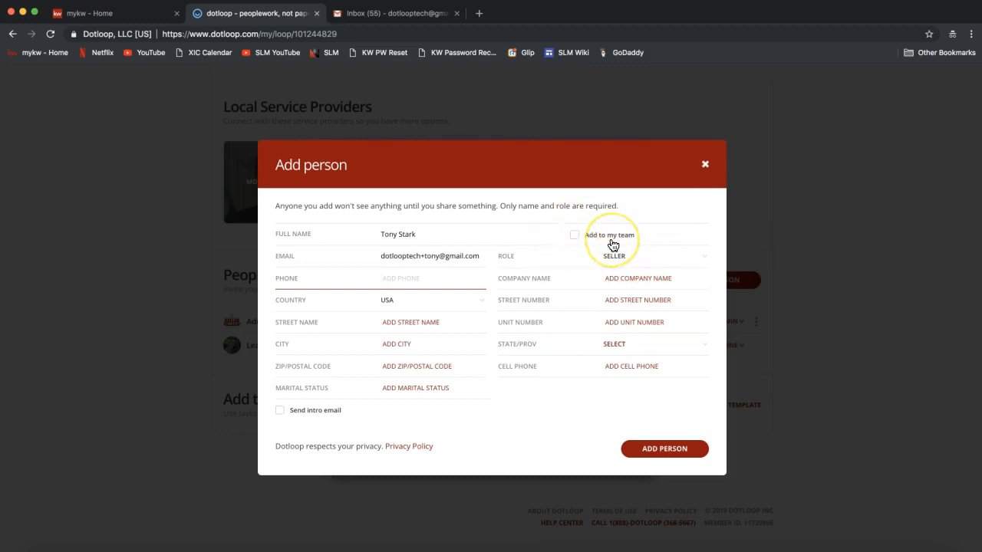
Save the new contact so it appears under People as Seller.
left_click(639, 455)
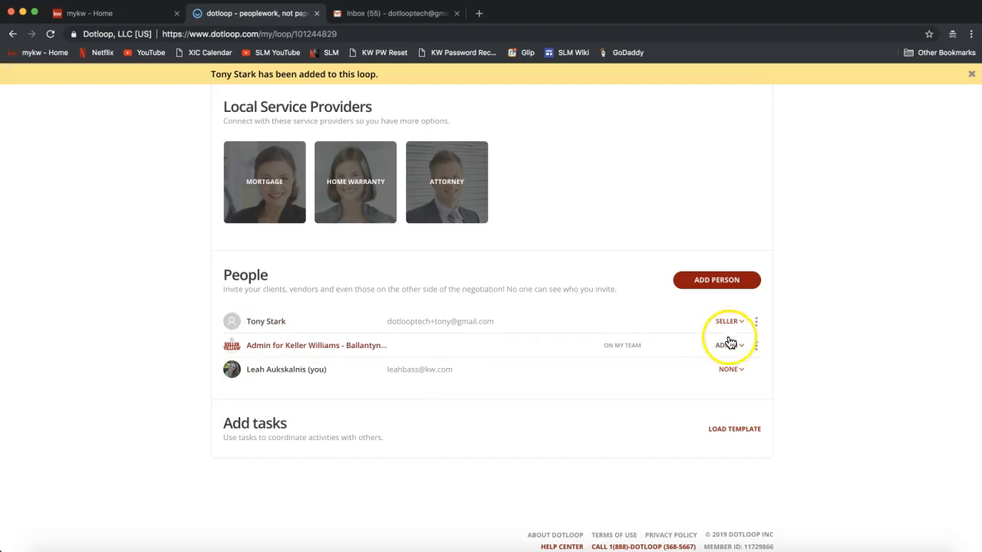
left_click(717, 284)
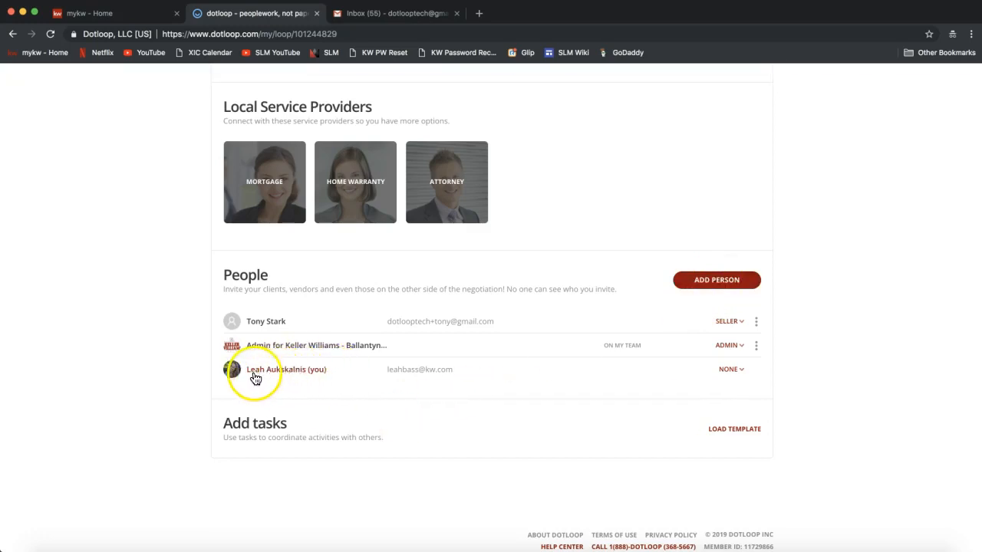
left_click(731, 373)
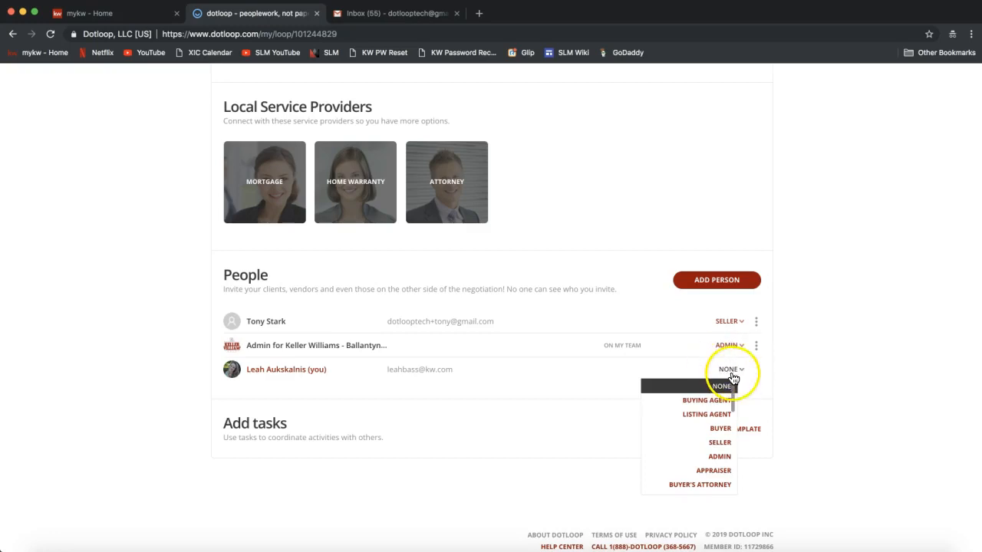
Change your own People entry from None to Listing Agent.
left_click(700, 419)
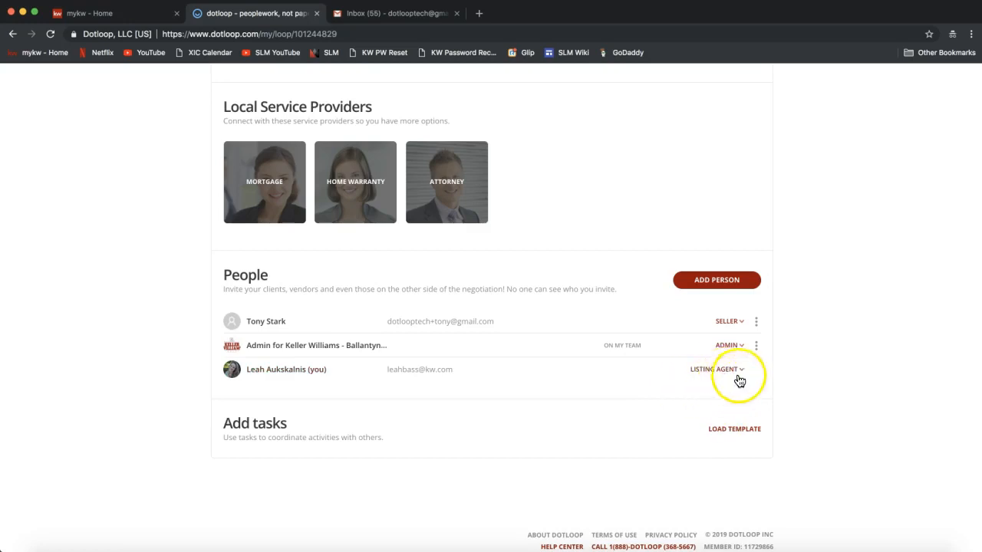
left_click(857, 353)
scroll(857, 353, "up", 1)
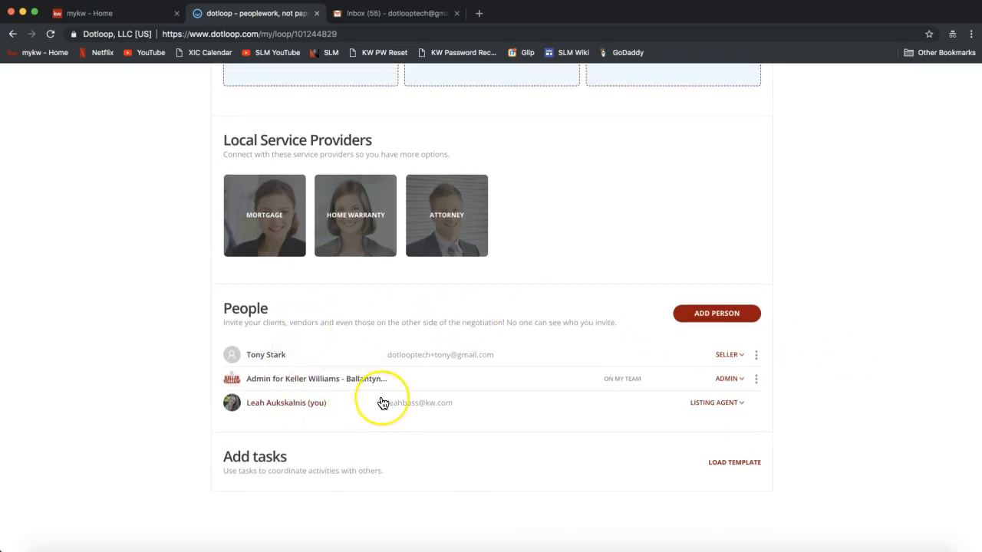
scroll(383, 404, "up", 10)
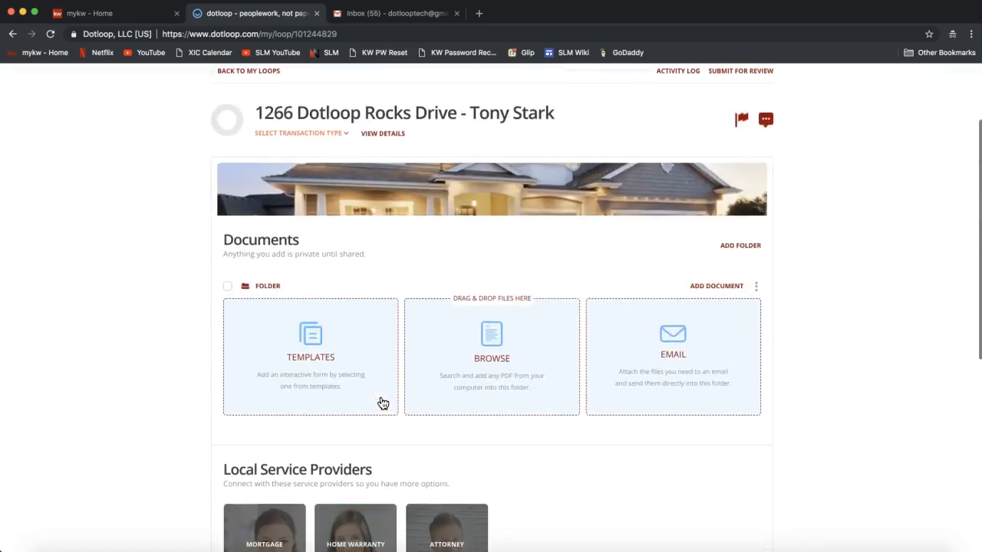
scroll(383, 403, "up", 2)
double_click(253, 303)
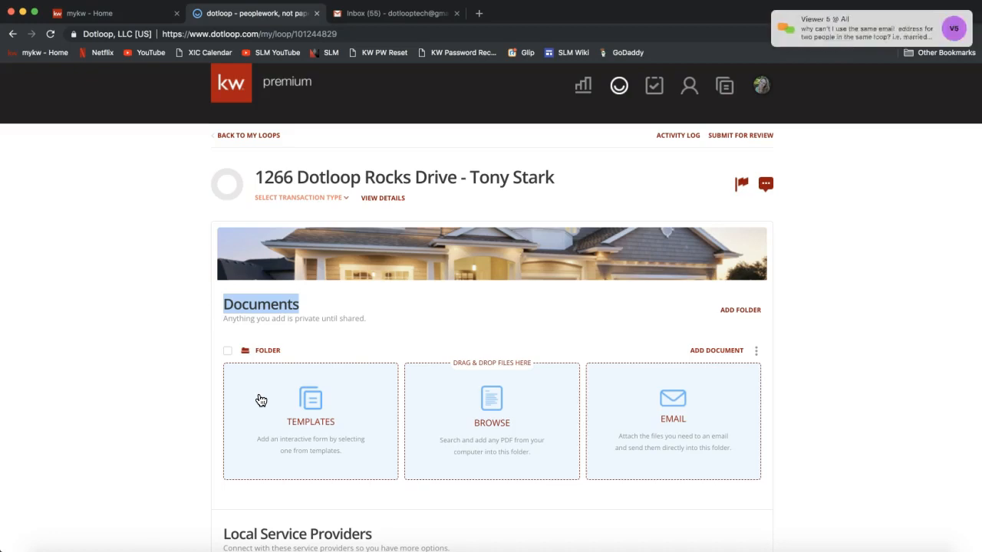
Dismiss the attendee chat and bring the Local Service Providers section into view.
left_click(860, 31)
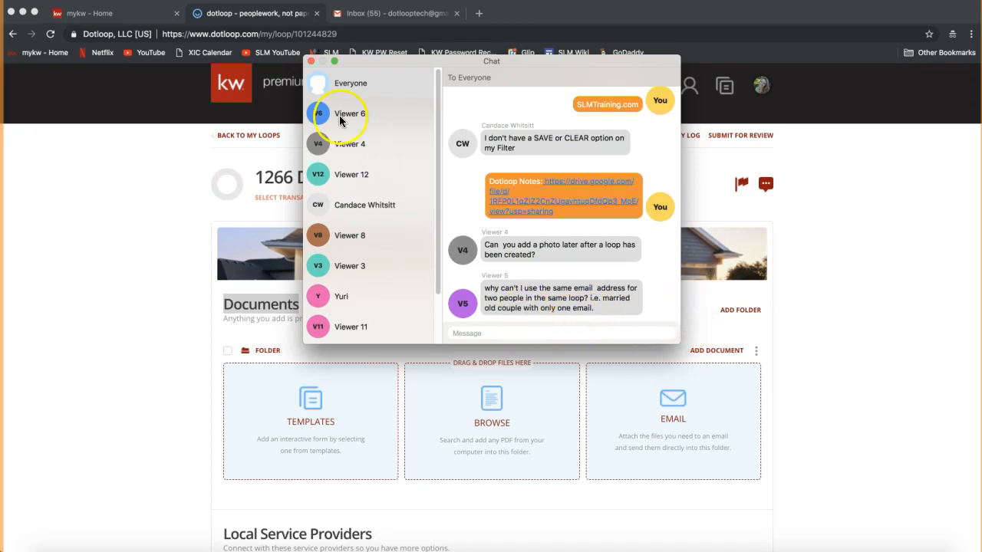
left_click(310, 62)
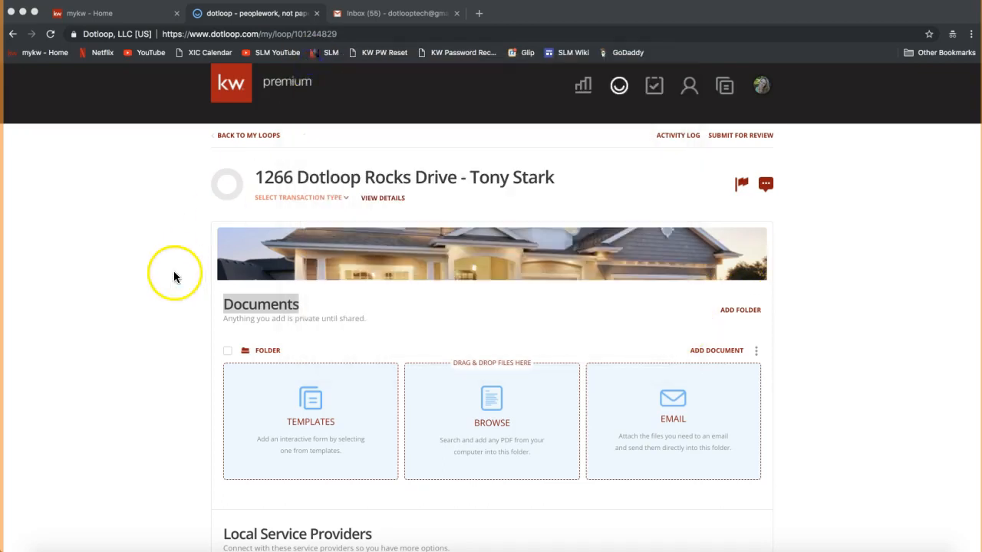
scroll(174, 277, "down", 3)
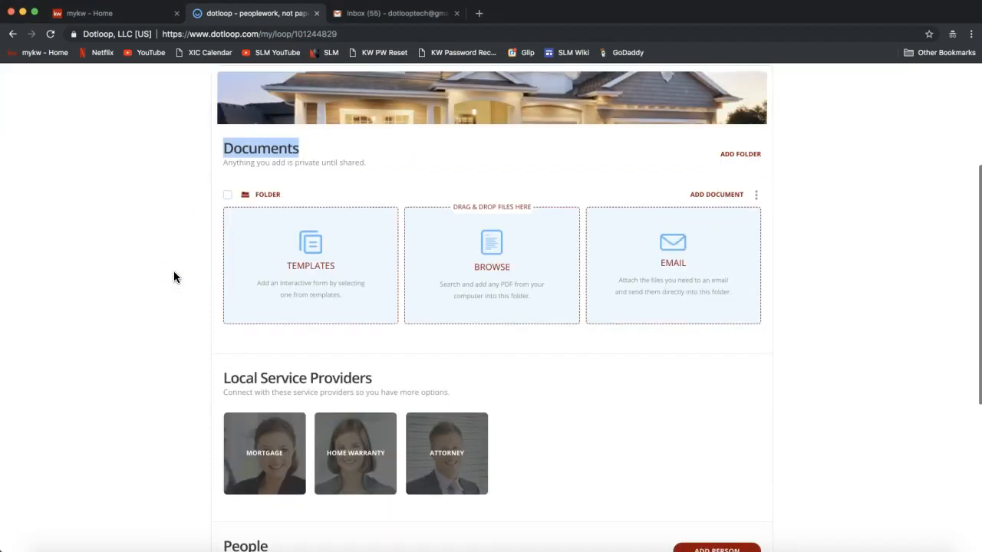
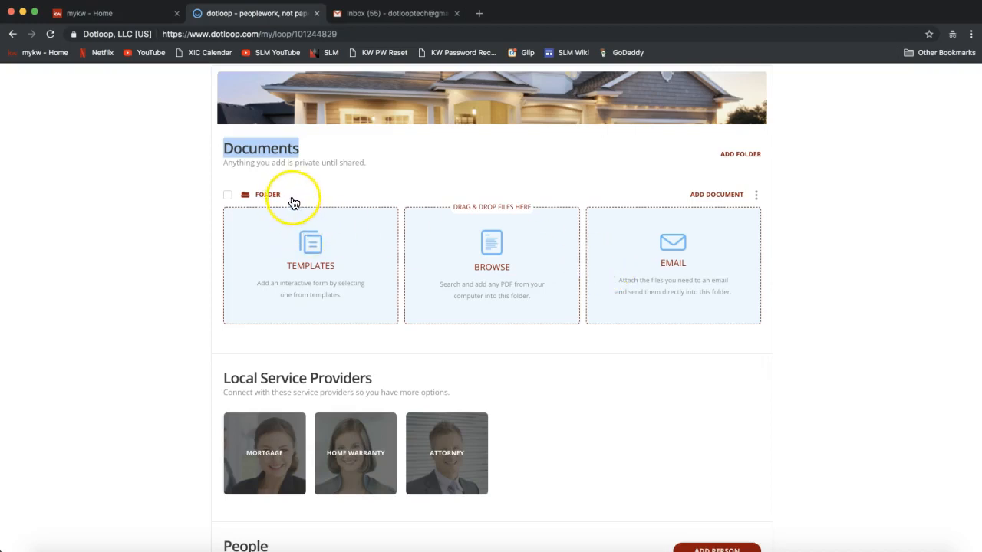
Rename the loop's document folder to 'Listing Folder' by adding 'Listing' before 'Folder'.
left_click(757, 197)
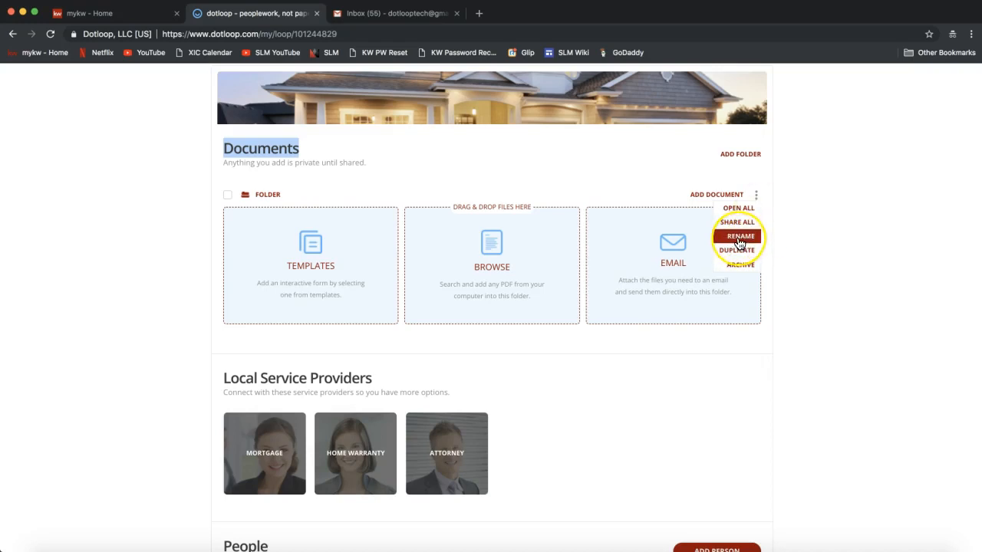
left_click(757, 198)
left_click(757, 199)
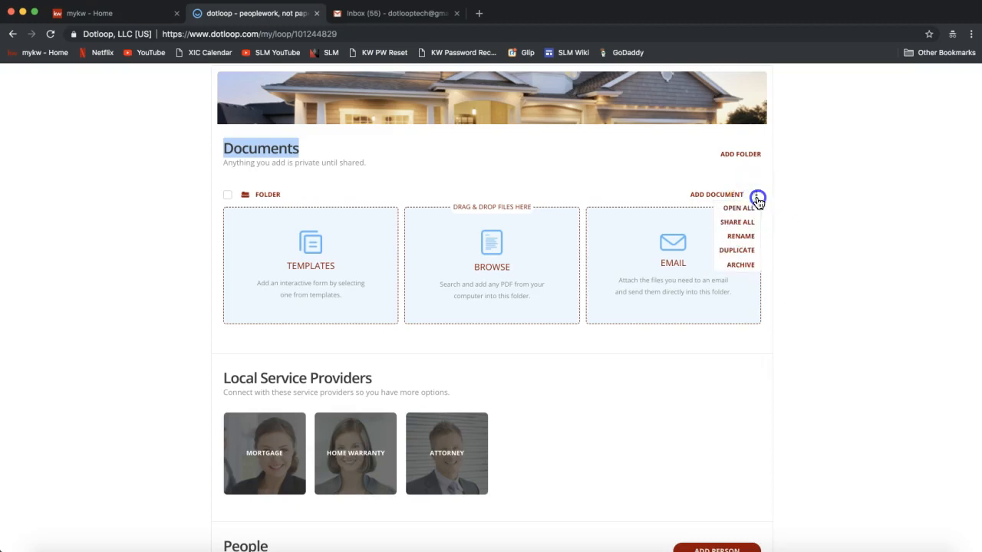
left_click(748, 236)
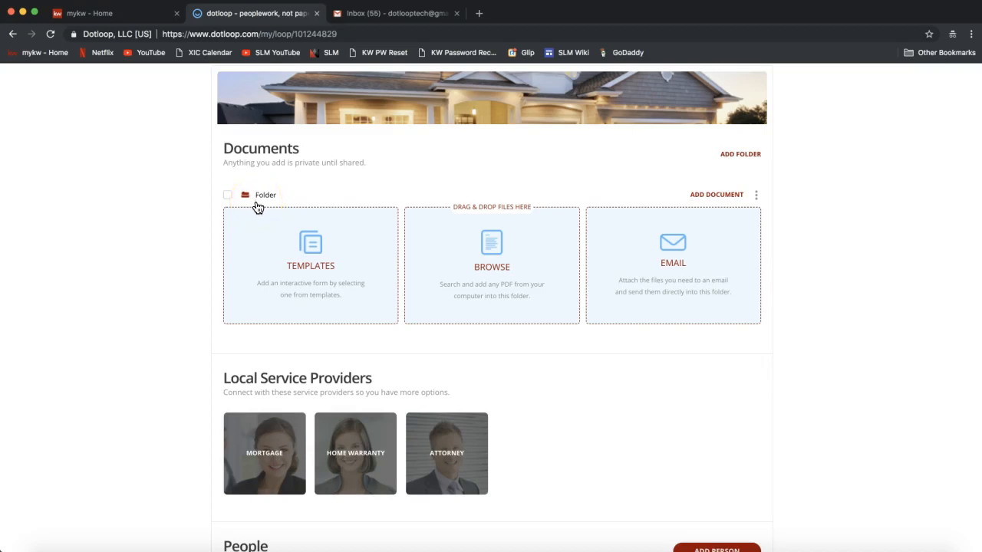
type("Listing")
left_click(278, 196)
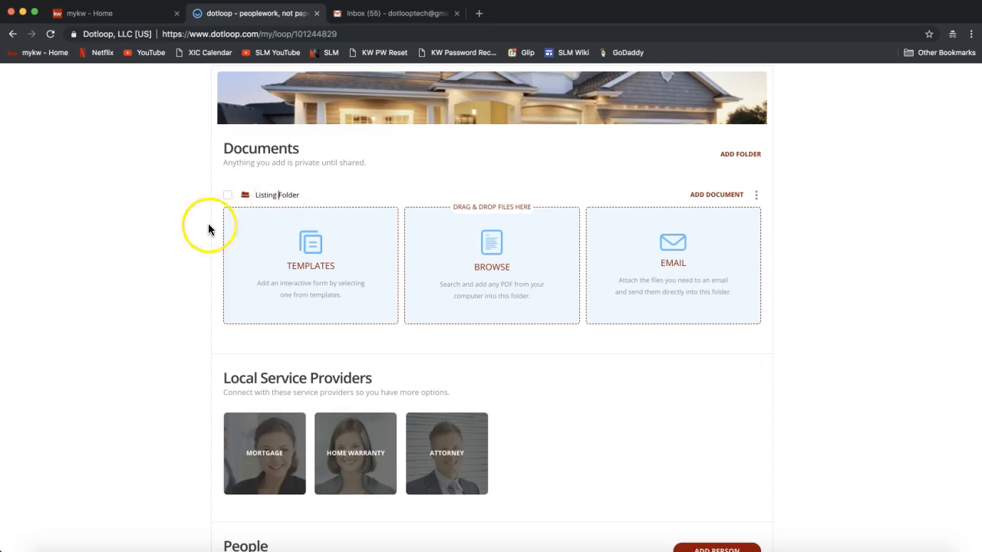
left_click(119, 224)
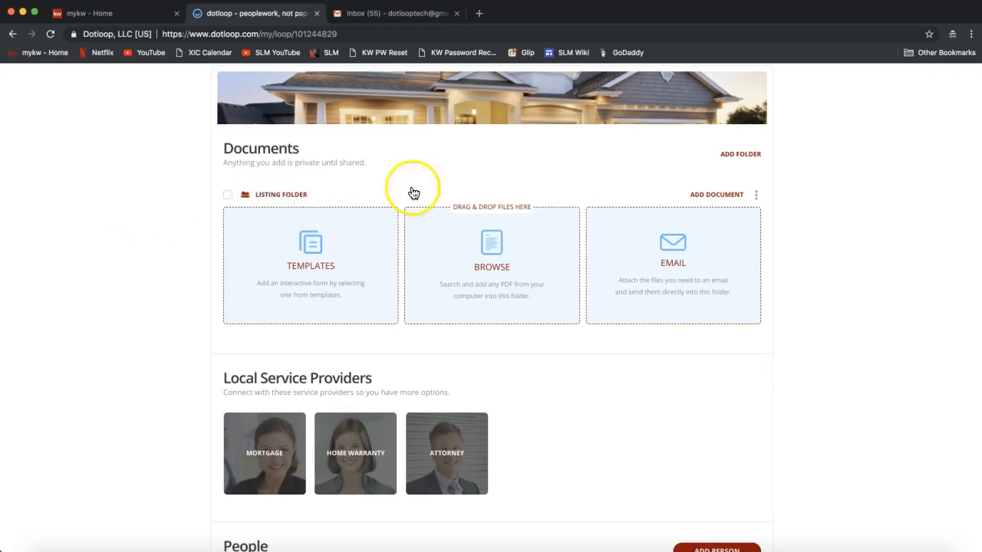
left_click(756, 196)
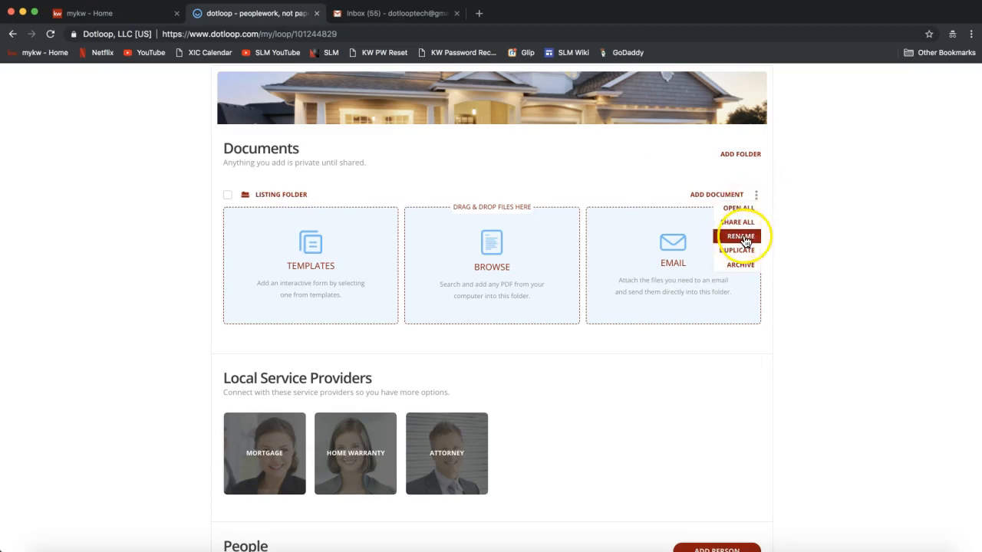
Add a new folder and rename it from 'New Folder' to 'Sales Folder'.
left_click(800, 203)
scroll(800, 203, "up", 1)
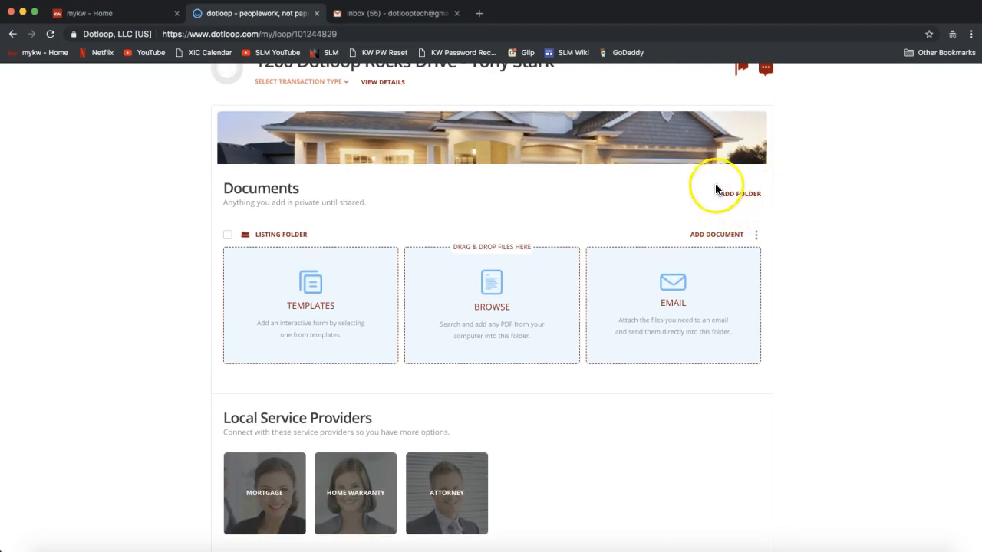
left_click(749, 201)
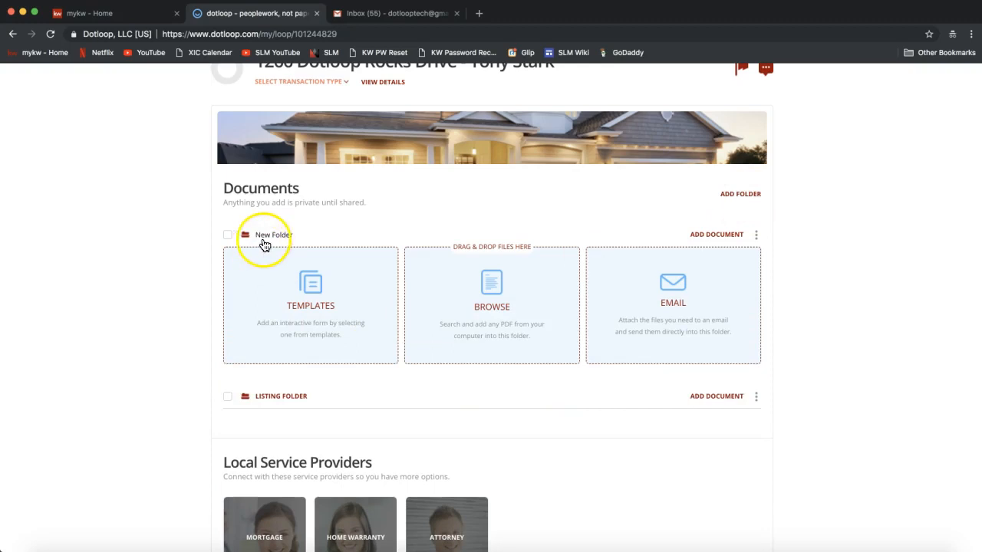
left_click(270, 237)
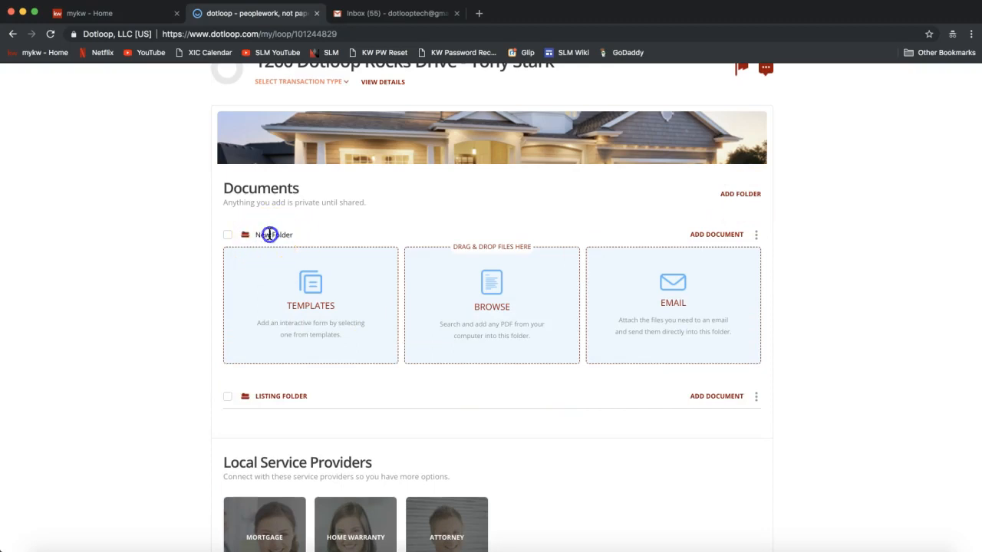
key("BackSpace")
key("BackSpace")
key("BackSpace")
type("Sales")
left_click(351, 260)
left_click(499, 314)
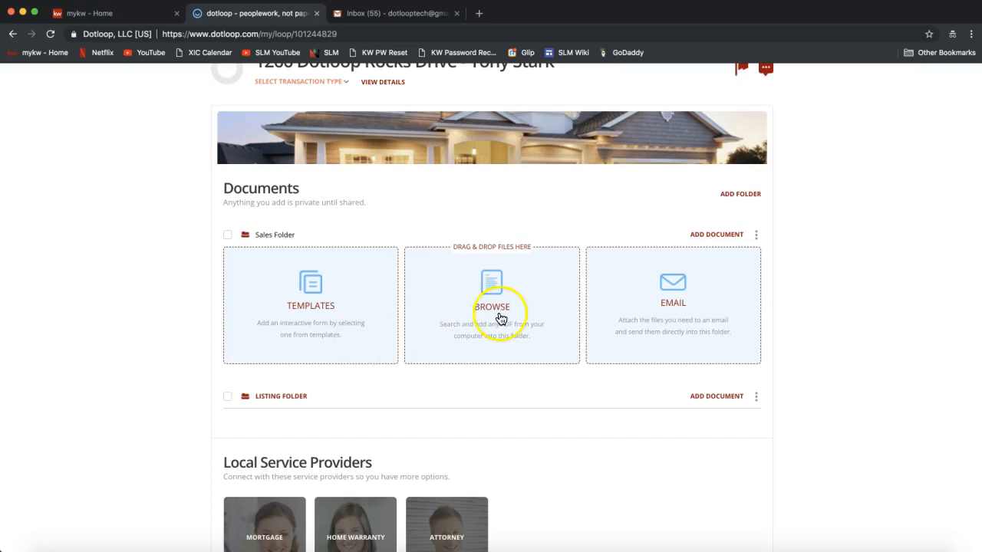
left_click(127, 318)
left_click(128, 318)
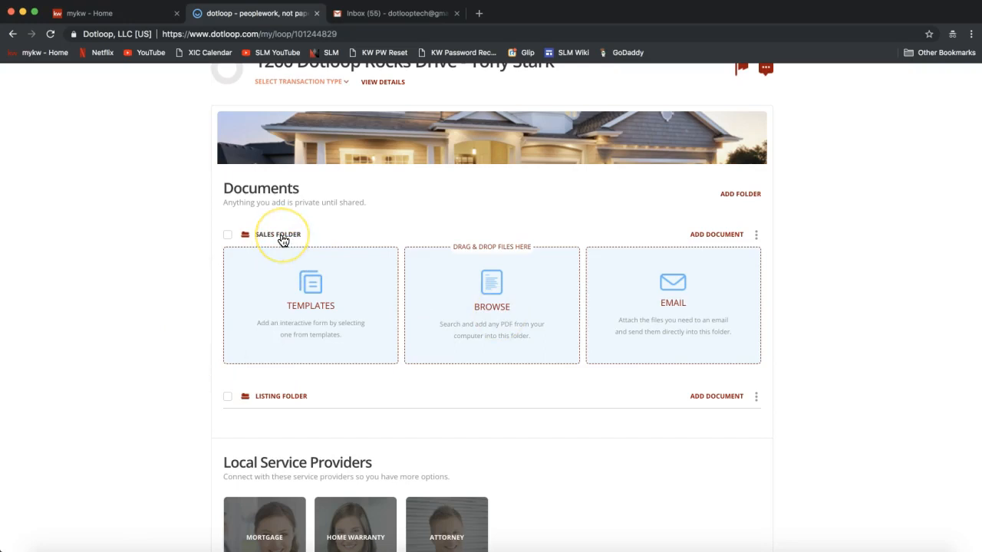
Add another folder and rename it from 'New Folder' to 'Closing Folder'.
left_click(732, 200)
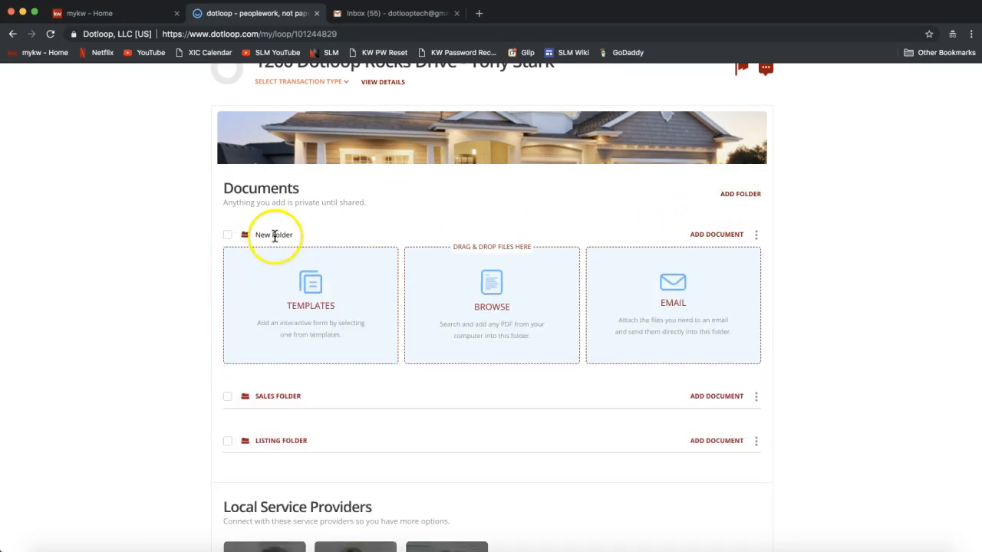
left_click(274, 235)
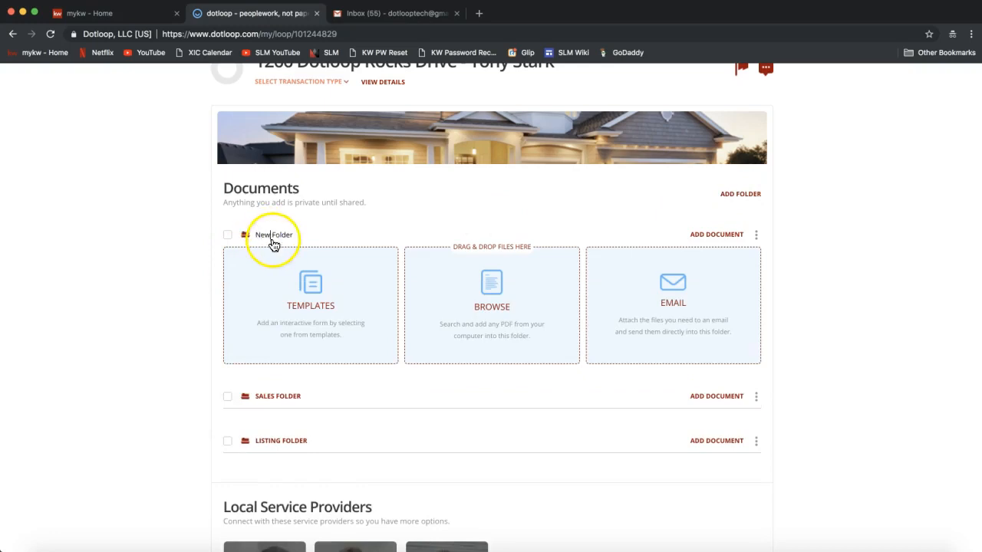
key("BackSpace")
key("BackSpace")
key("BackSpace")
type("Closing")
left_click(170, 283)
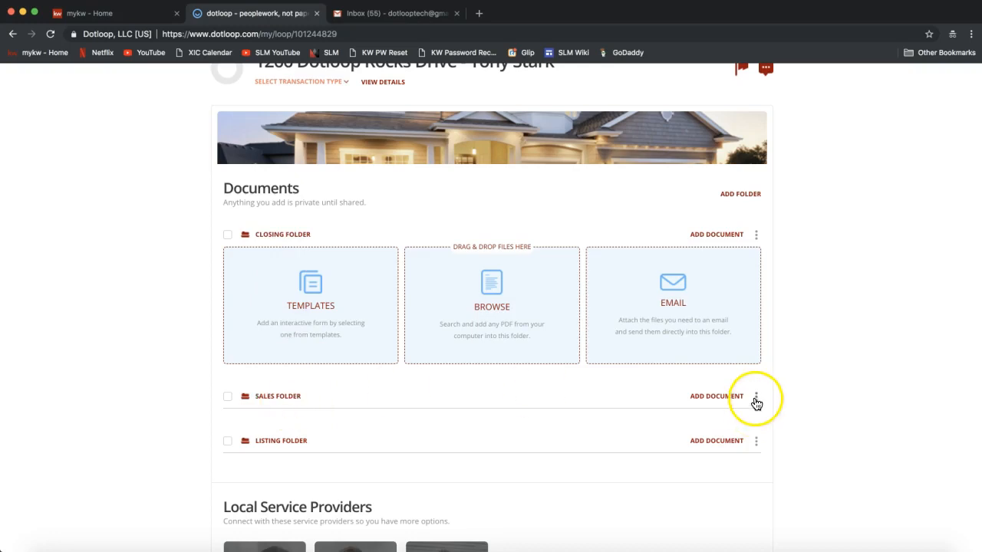
left_click(755, 401)
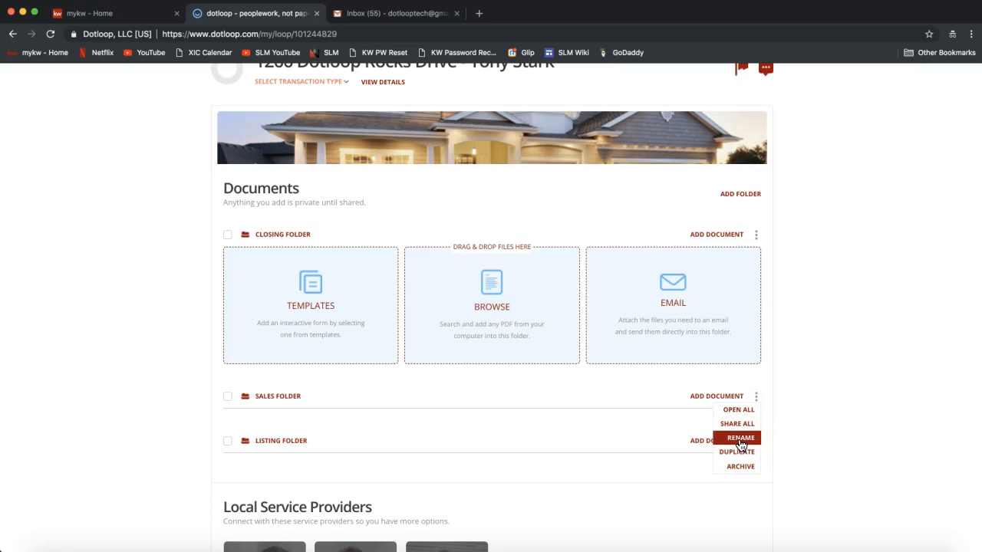
left_click(846, 328)
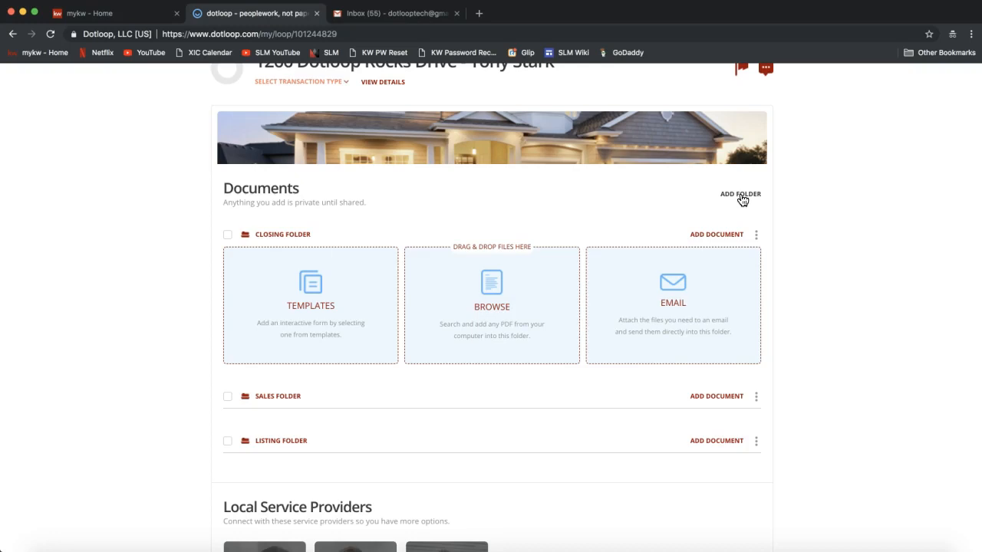
scroll(638, 158, "up", 2)
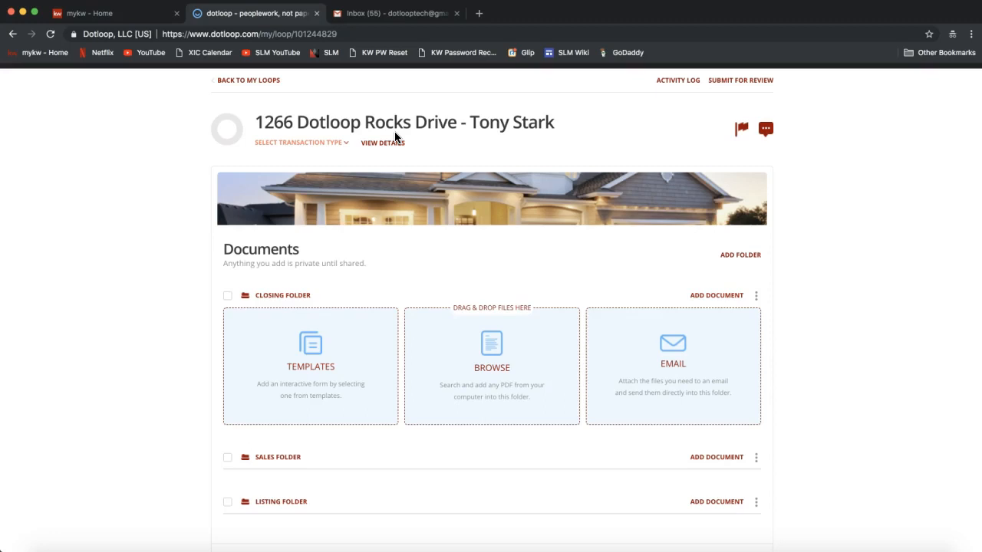
Expand the Listing Folder's add-document panel with Templates, Browse and Email options.
scroll(816, 326, "down", 3)
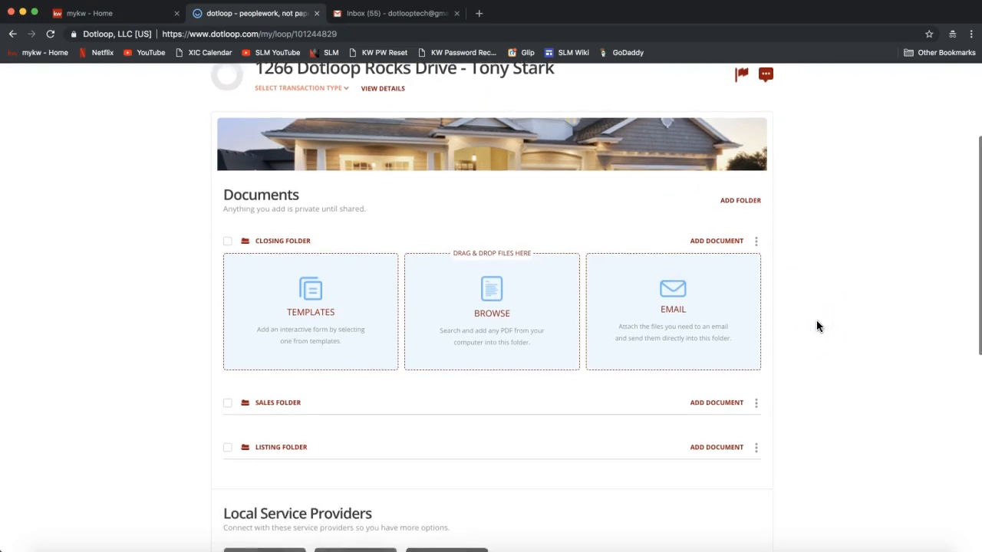
scroll(793, 419, "down", 1)
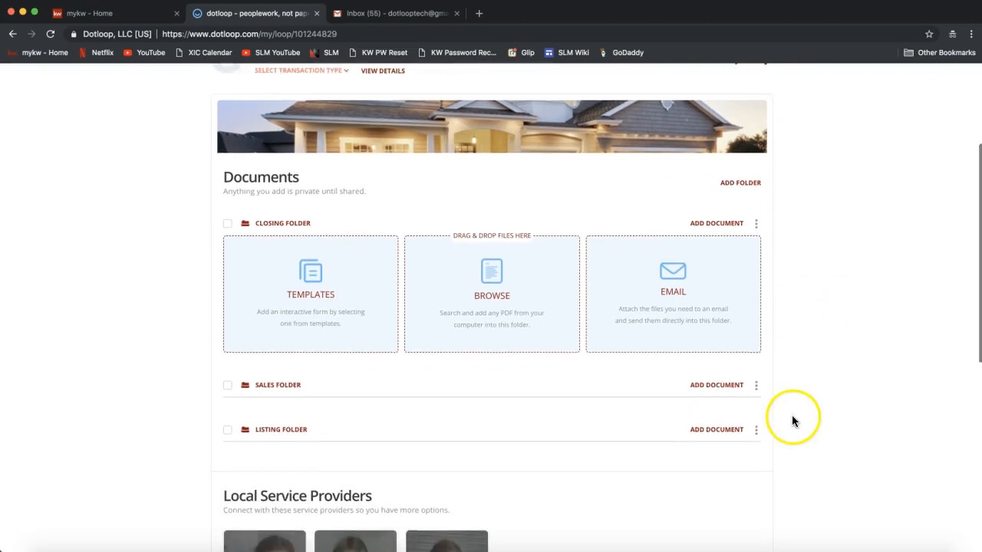
left_click(709, 433)
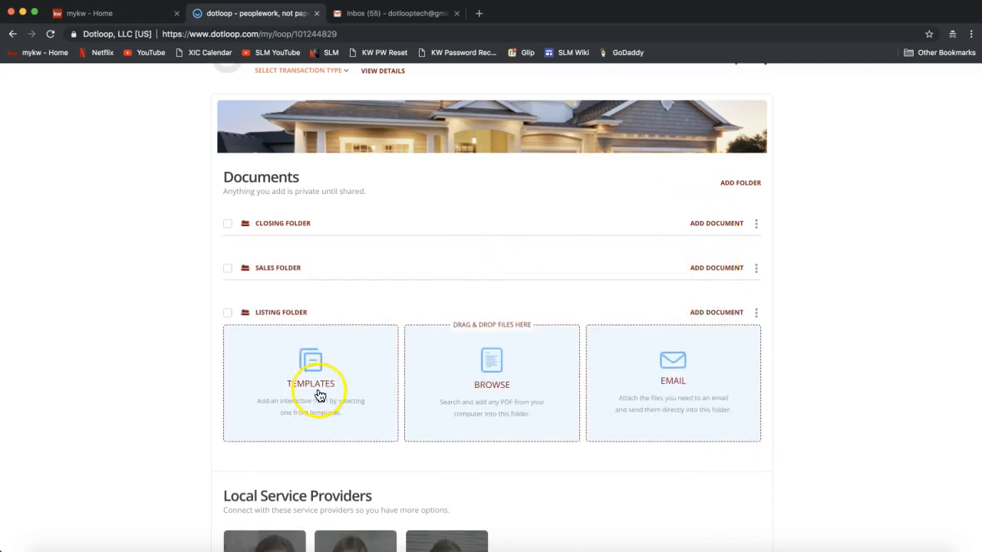
scroll(658, 395, "down", 2)
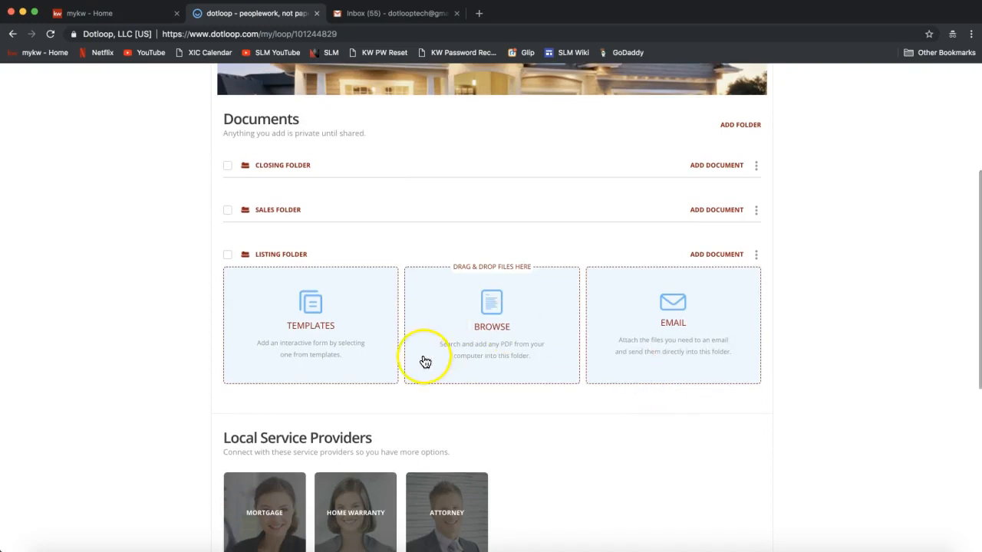
Open the Listing Folder's templates and browse to the 2018 NCAR DOCUMENTS category.
left_click(310, 331)
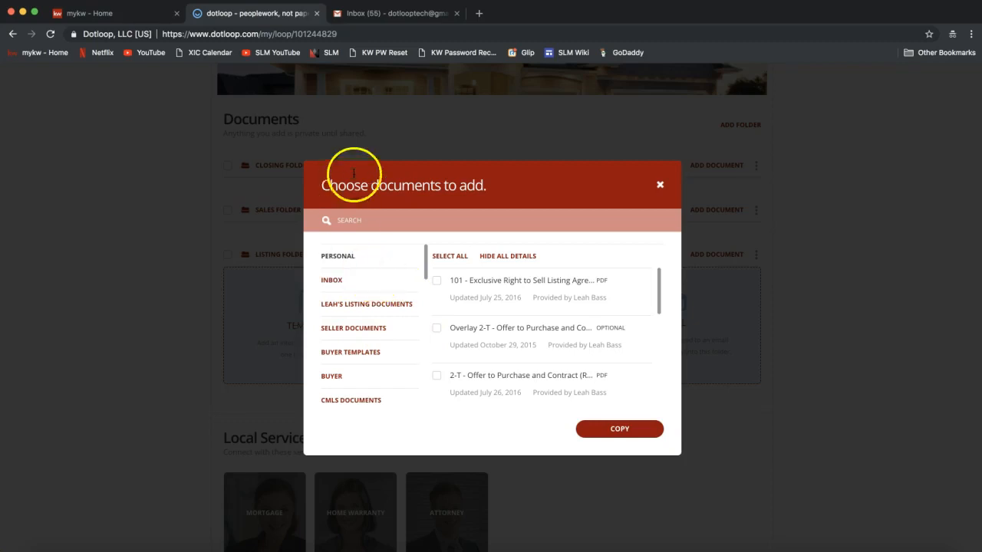
scroll(366, 318, "down", 5)
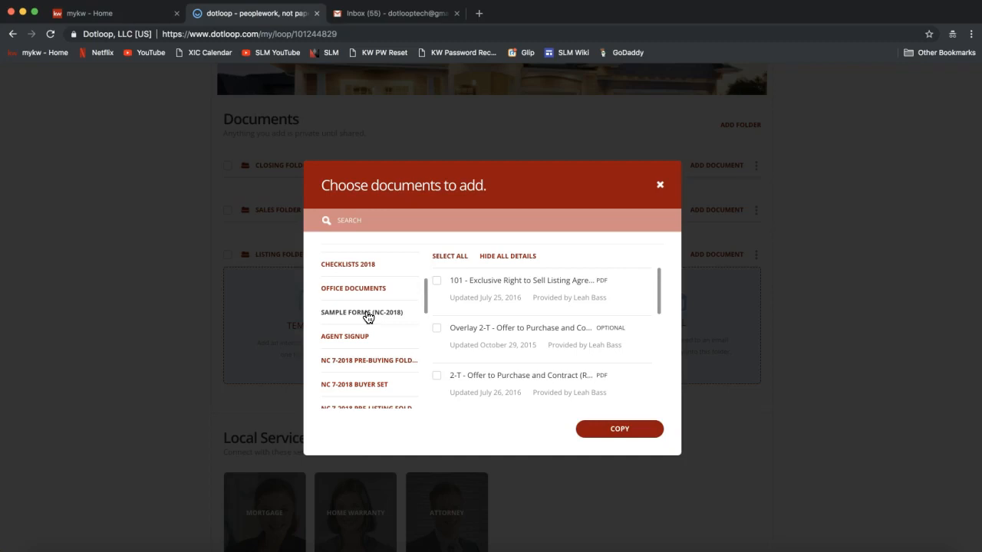
left_click(395, 322)
left_click_drag(427, 289, 417, 405)
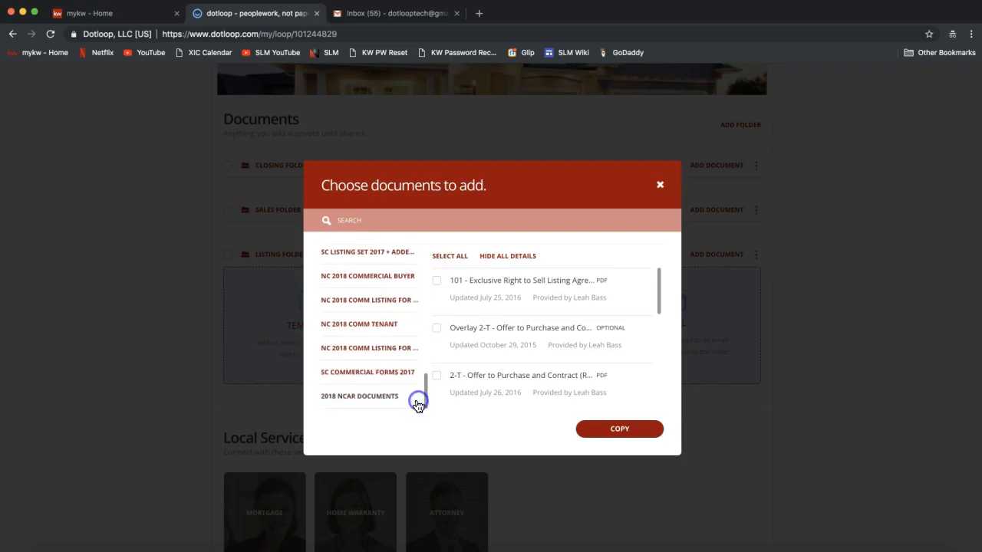
left_click(370, 403)
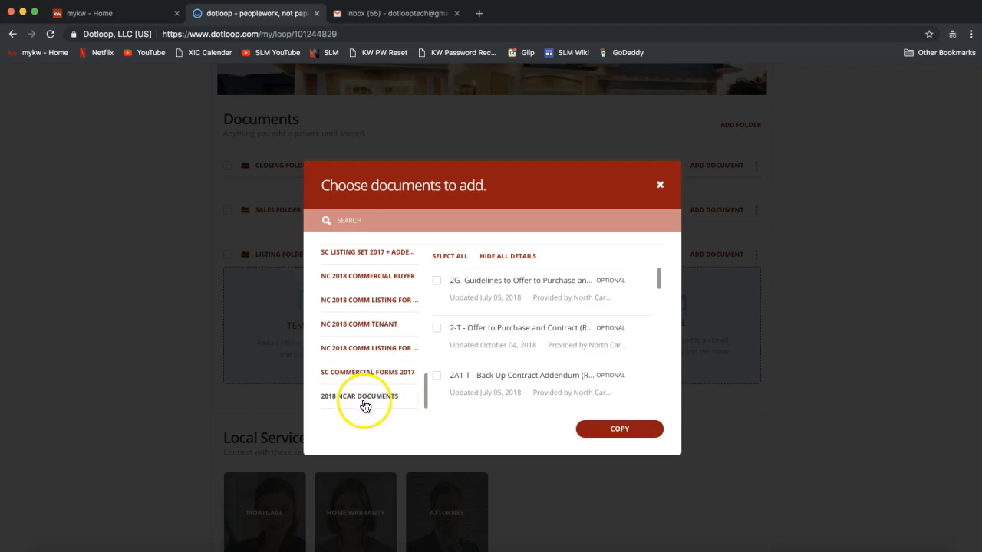
Search templates for 'listing' and check only form 101 - Exclusive Right to Sell Listing Agreement.
left_click(371, 221)
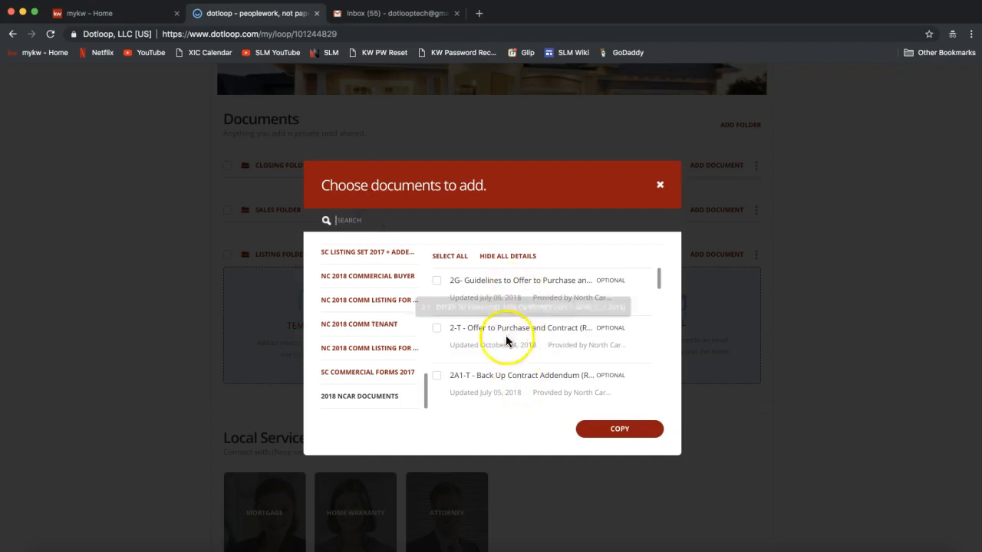
type("listing")
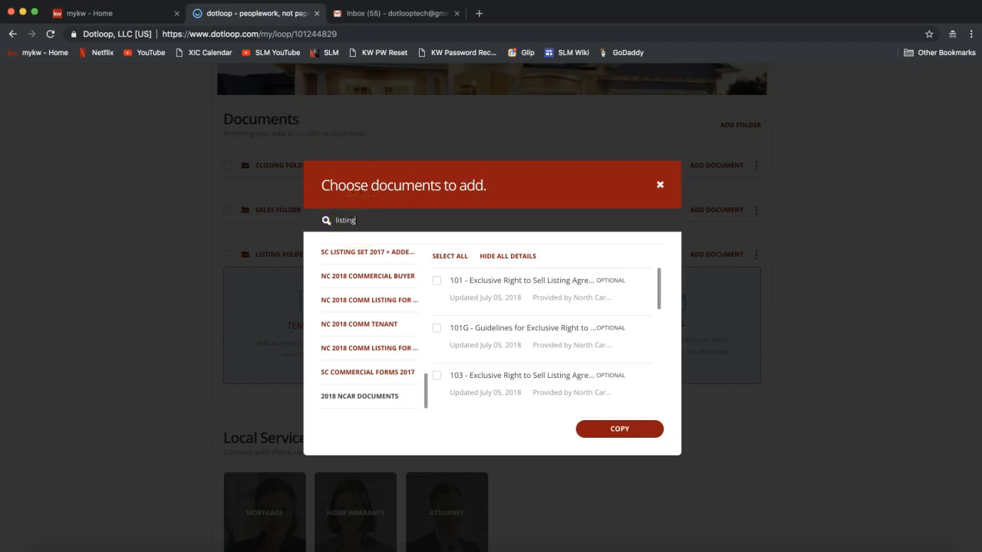
left_click(437, 281)
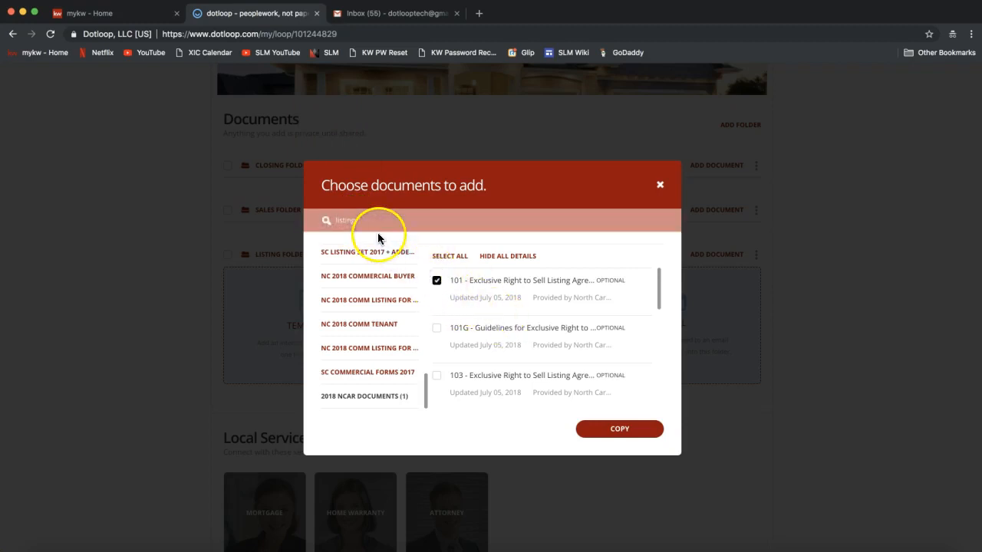
mouse_move(659, 286)
left_mouse_down()
mouse_move(655, 366)
mouse_move(656, 280)
left_mouse_up()
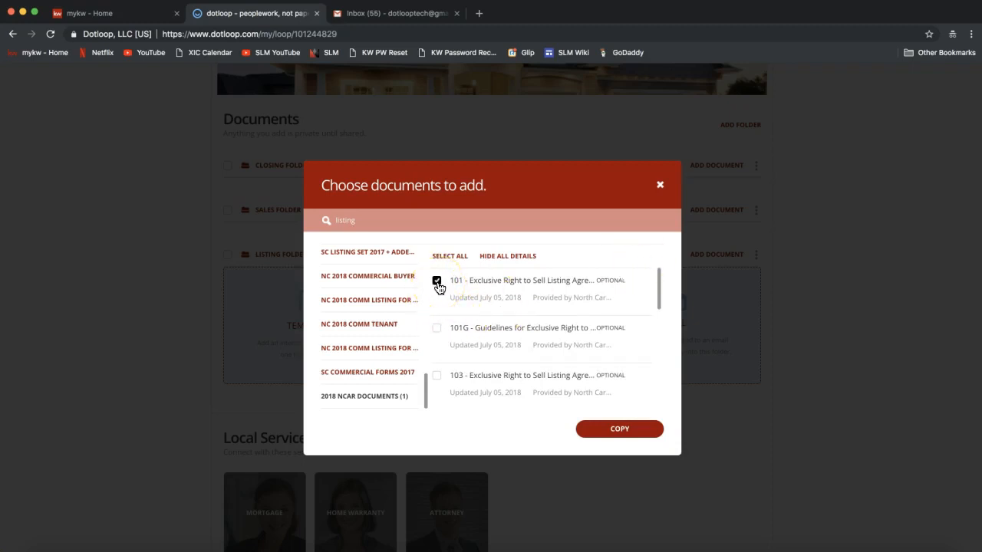
left_click(437, 329)
left_click(436, 376)
left_click(435, 375)
left_click(437, 328)
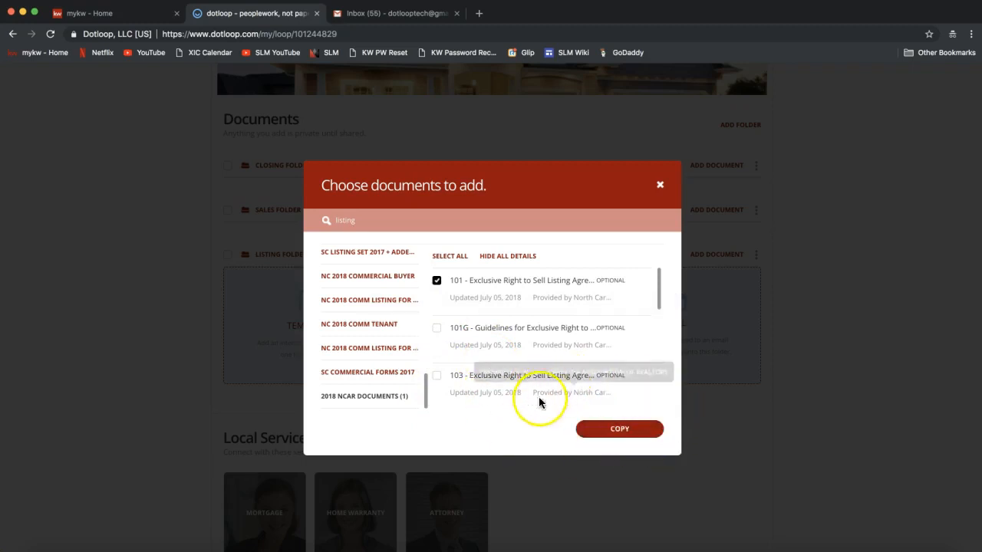
Copy form 101 into the Listing Folder and confirm the 1 of 1 import.
left_click(622, 432)
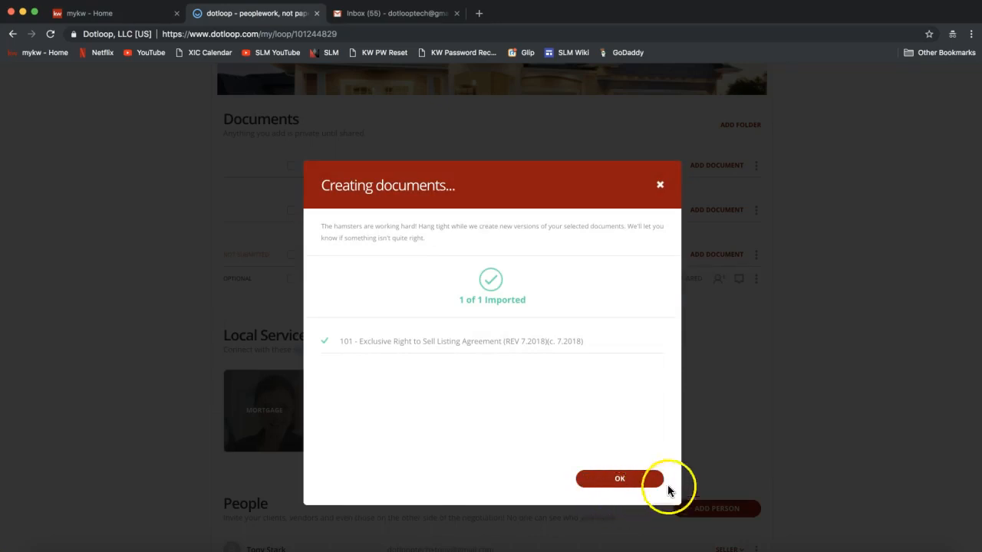
left_click(646, 476)
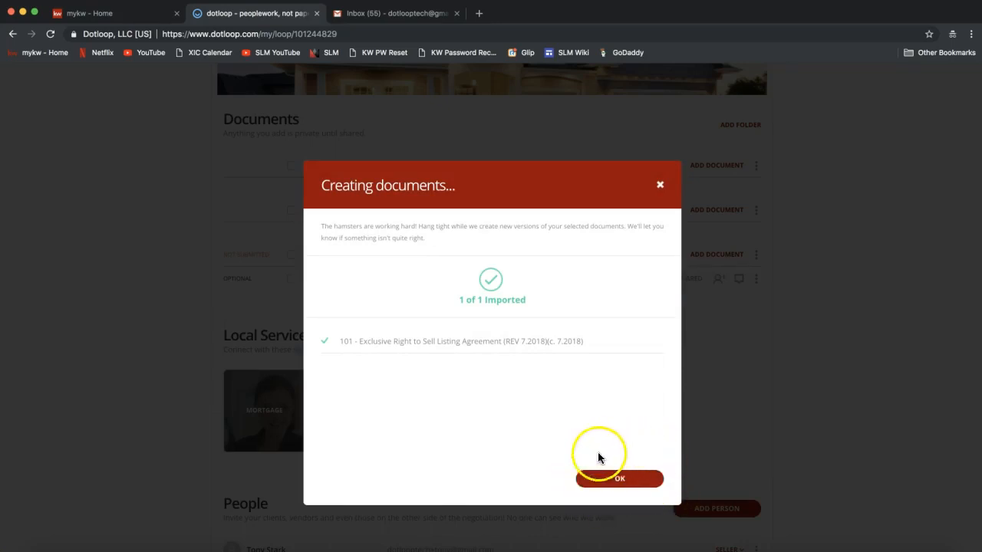
left_click(632, 483)
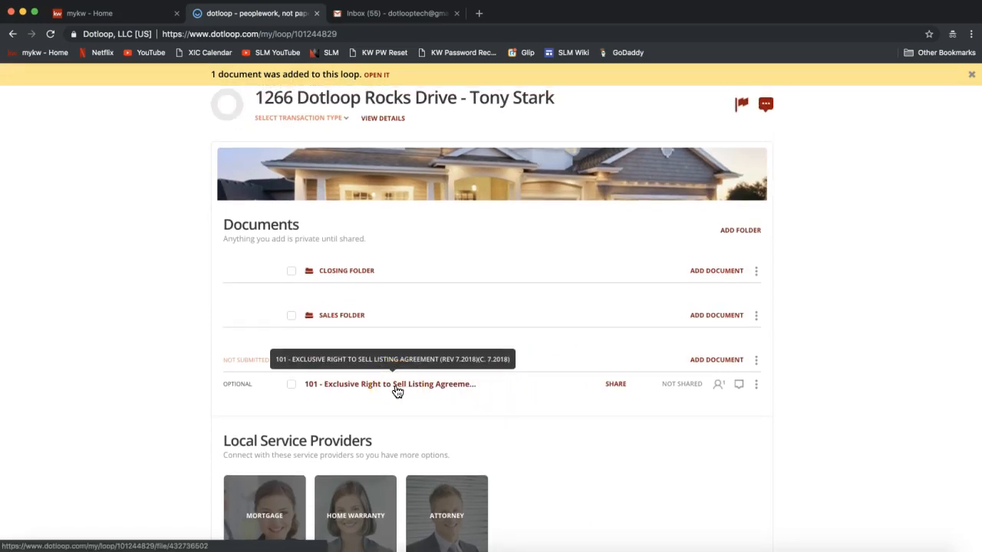
Open form 101 - Exclusive Right to Sell Listing Agreement to show its Autofill dialog.
left_click(407, 413)
left_click(397, 386)
left_click(505, 443)
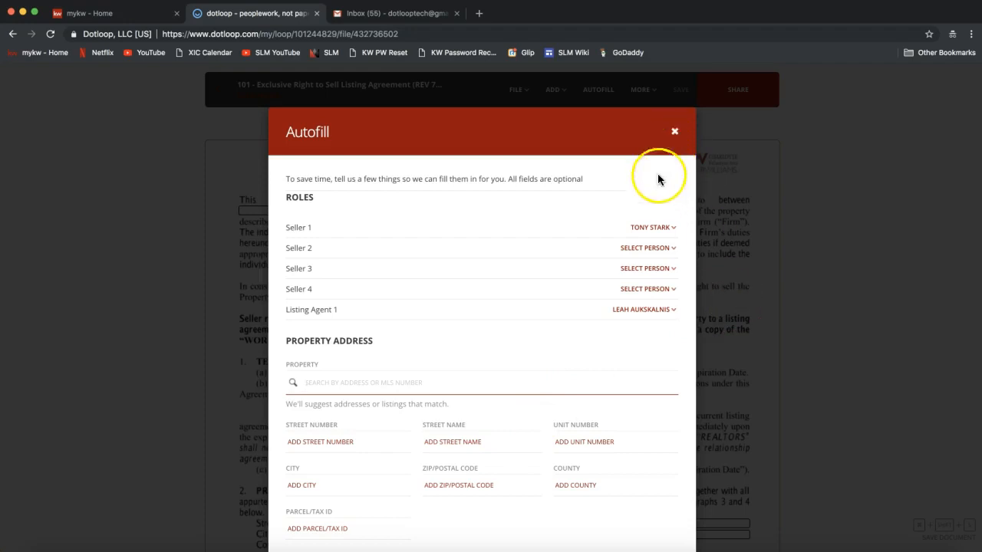
double_click(297, 197)
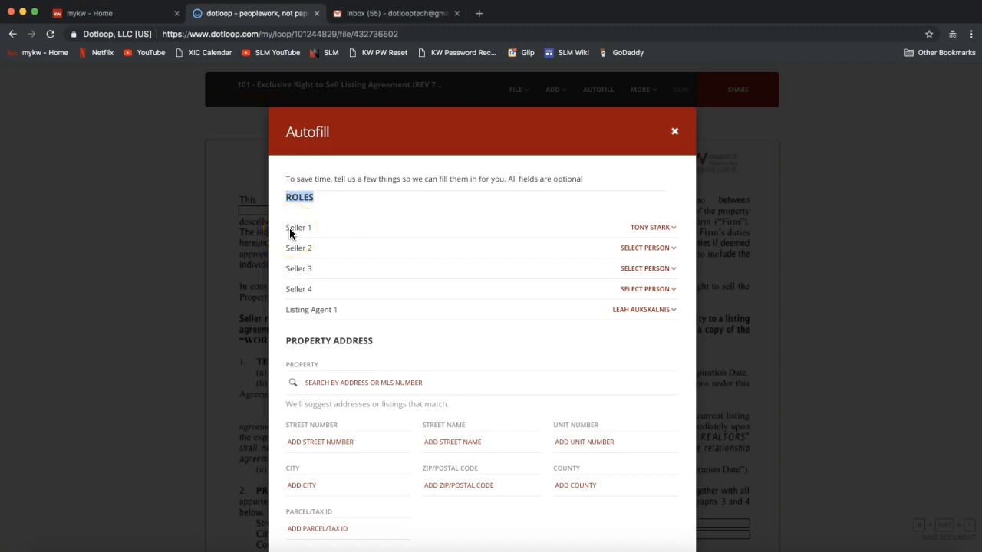
left_click(306, 232)
left_click(319, 234)
left_click(650, 254)
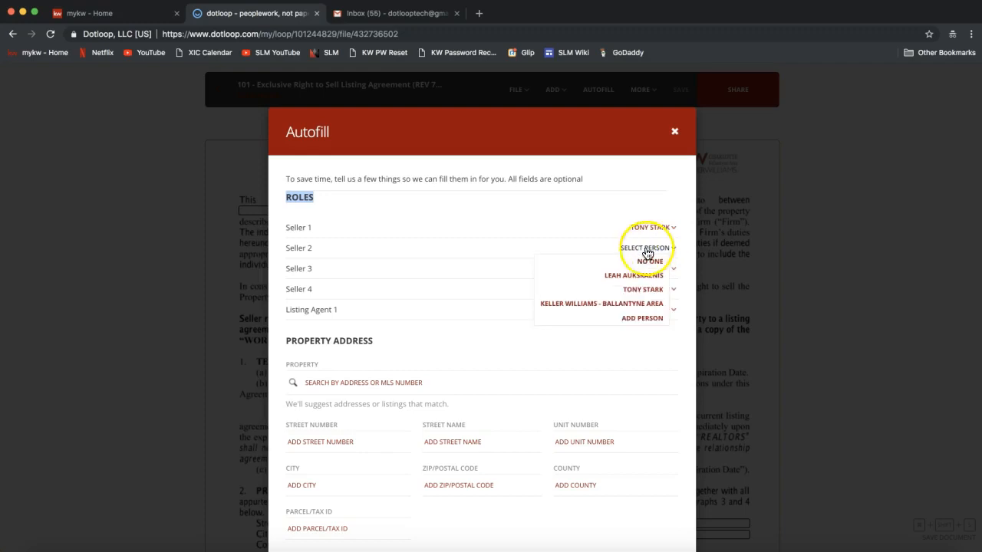
left_click(650, 253)
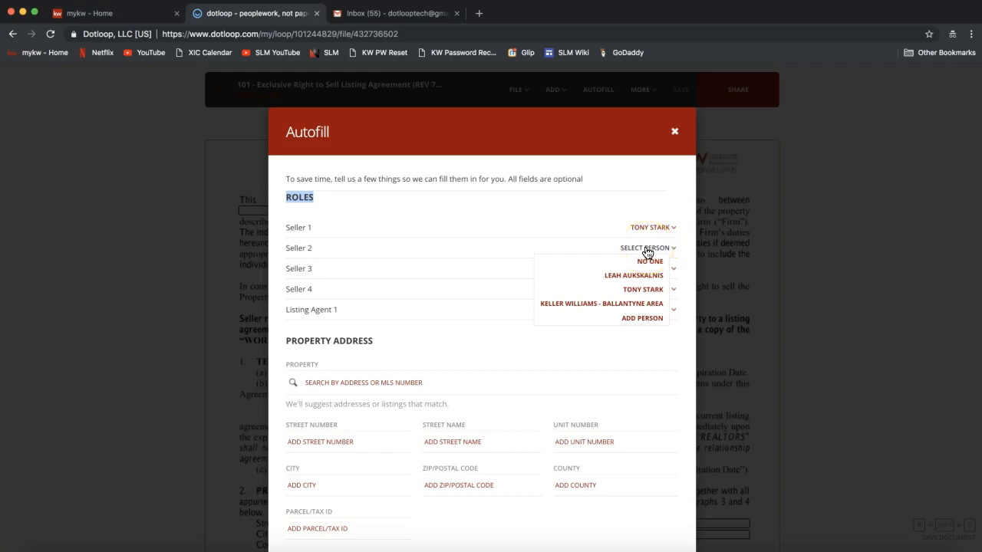
left_click(636, 287)
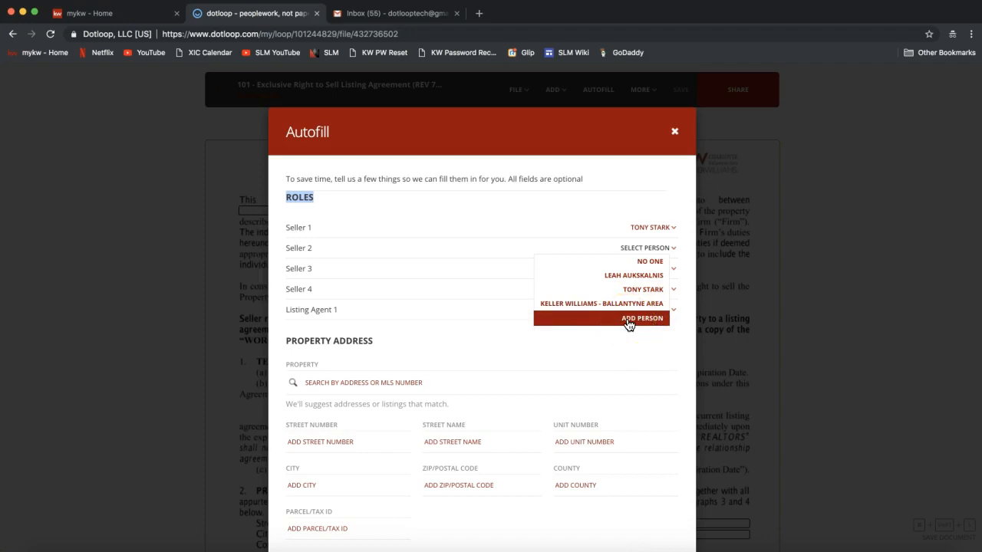
left_click(464, 248)
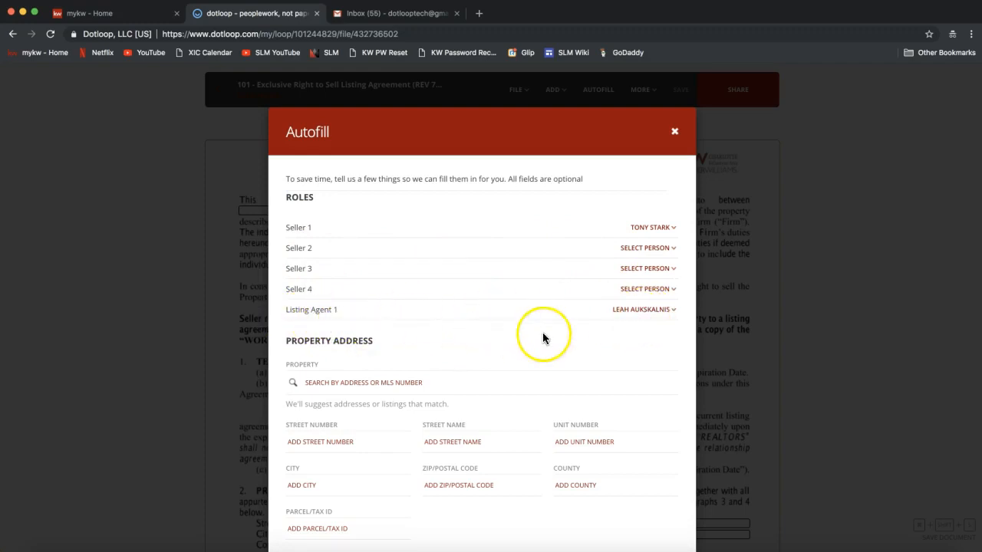
Enter the property's street number 1266 and street name Dotloop Rocks Drive.
scroll(544, 338, "down", 2)
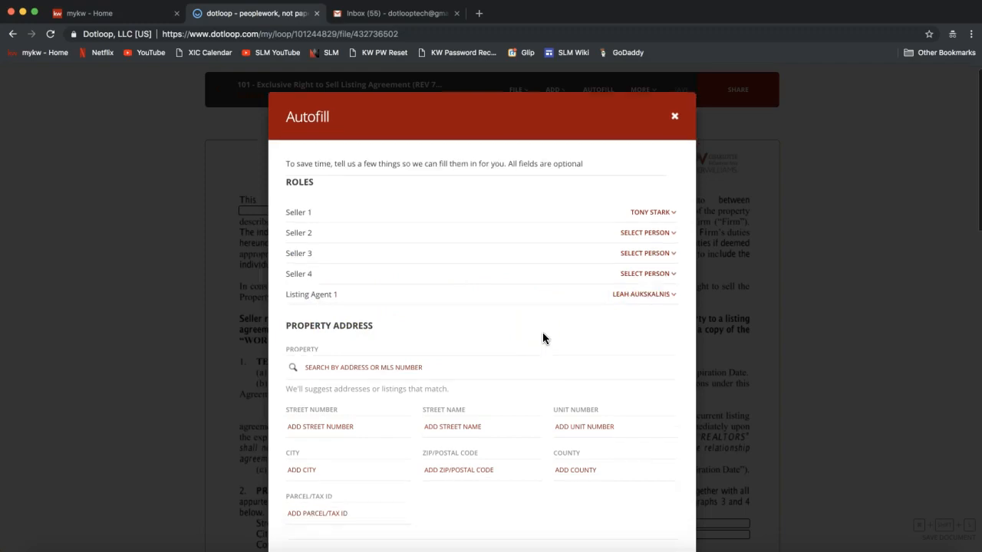
scroll(542, 334, "down", 2)
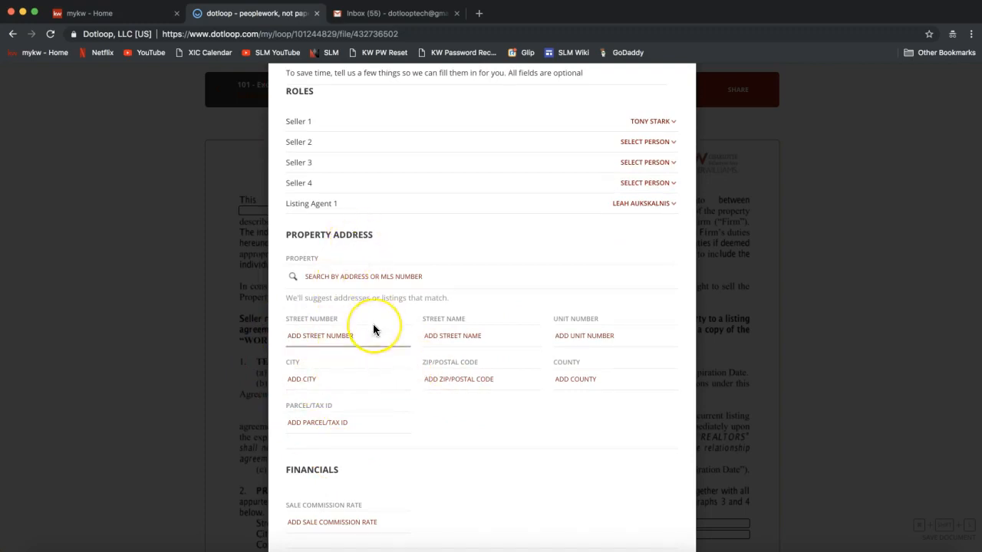
scroll(373, 326, "down", 2)
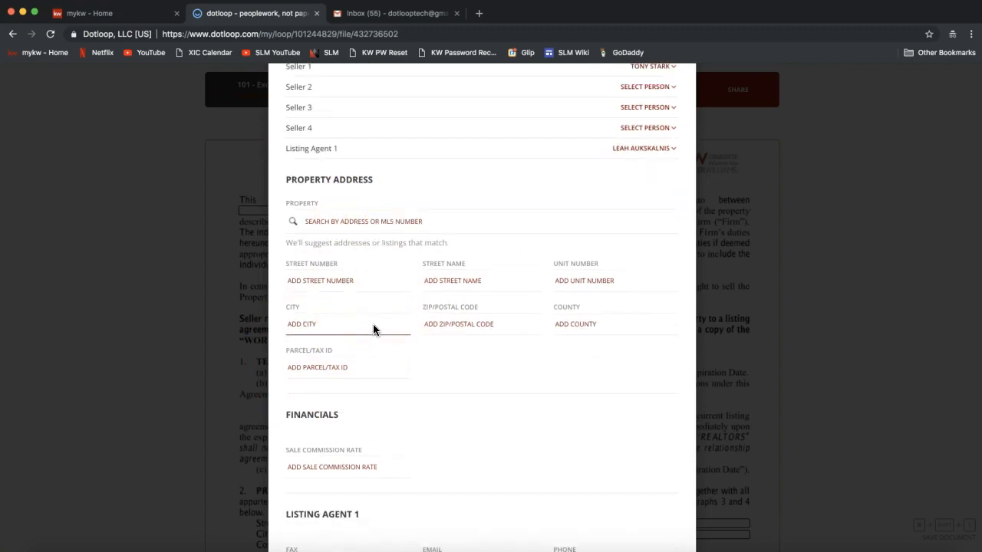
left_click(343, 283)
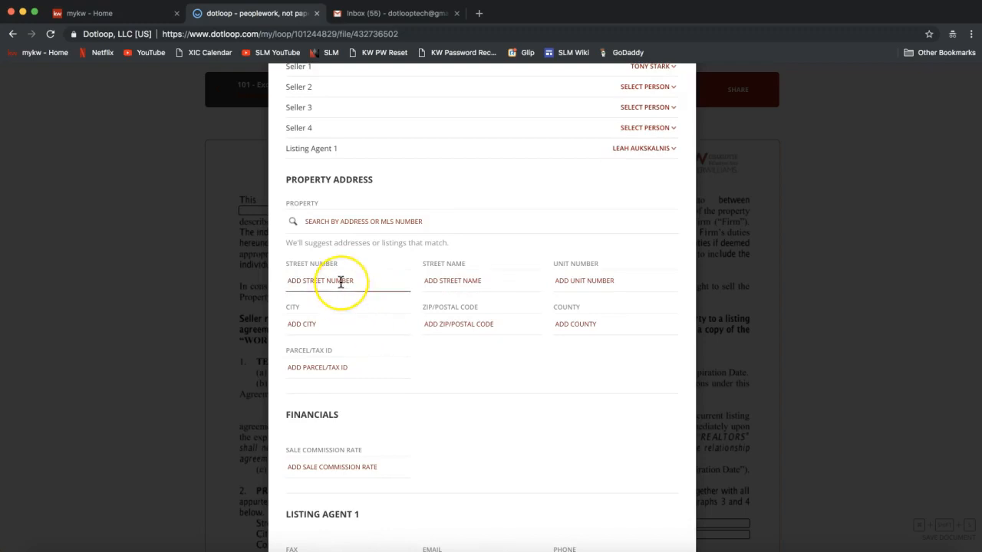
type("12")
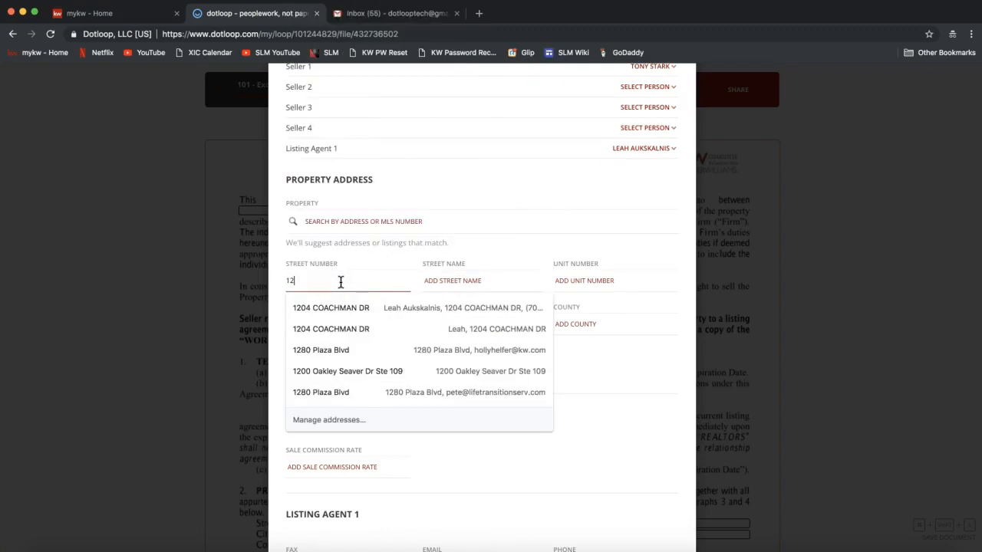
type("66")
key("Tab")
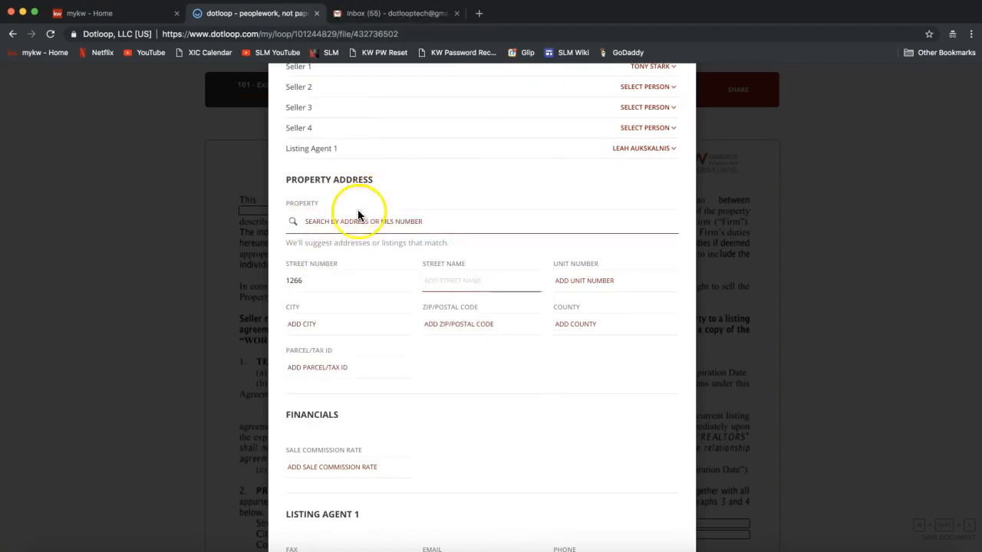
type("Dotloop R")
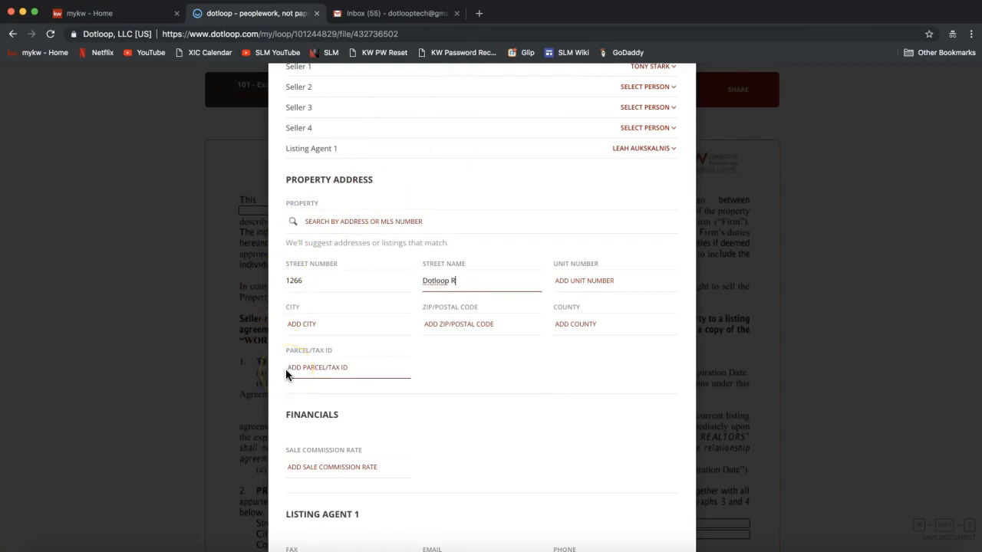
type("ocks Drive")
left_click(545, 401)
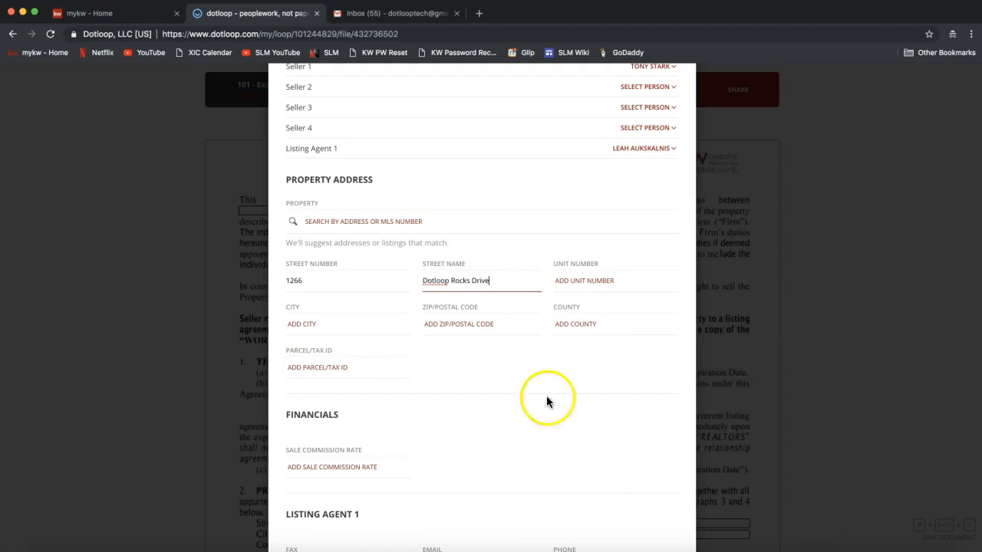
Enter city Charlotte, ZIP code 28277 and county Mecklenburg for the property.
left_click(346, 322)
type("Charlotte")
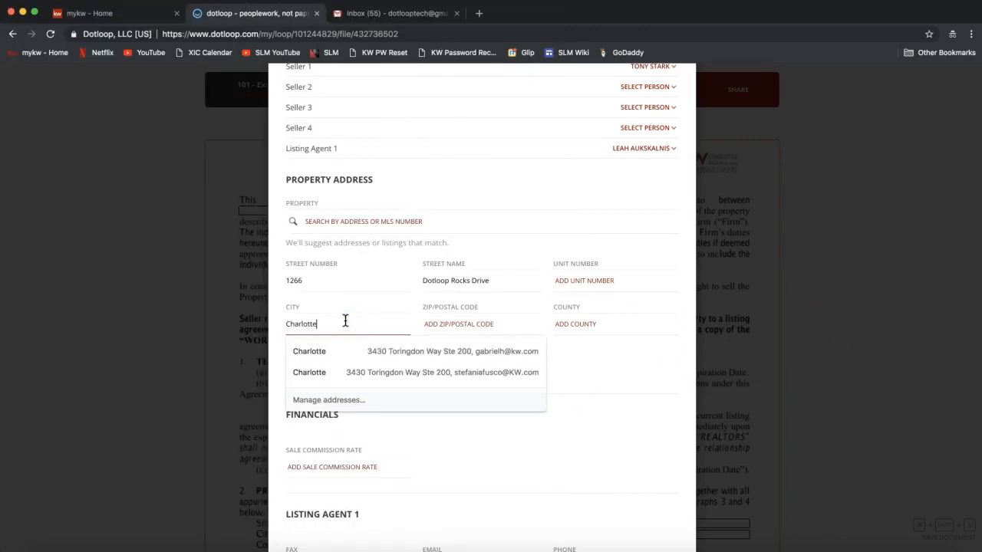
key("Tab")
type("2827")
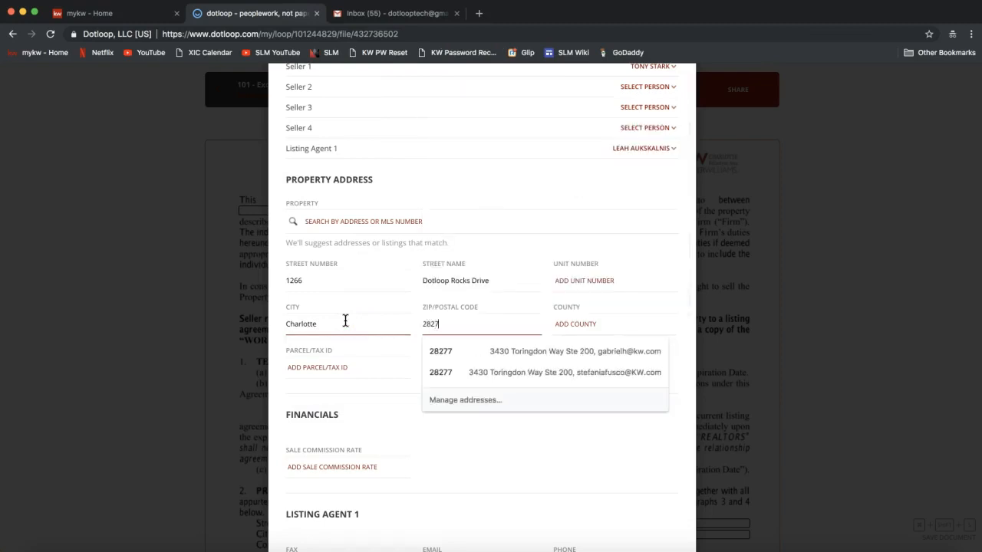
type("7")
left_click(572, 323)
type("Mecklenburg")
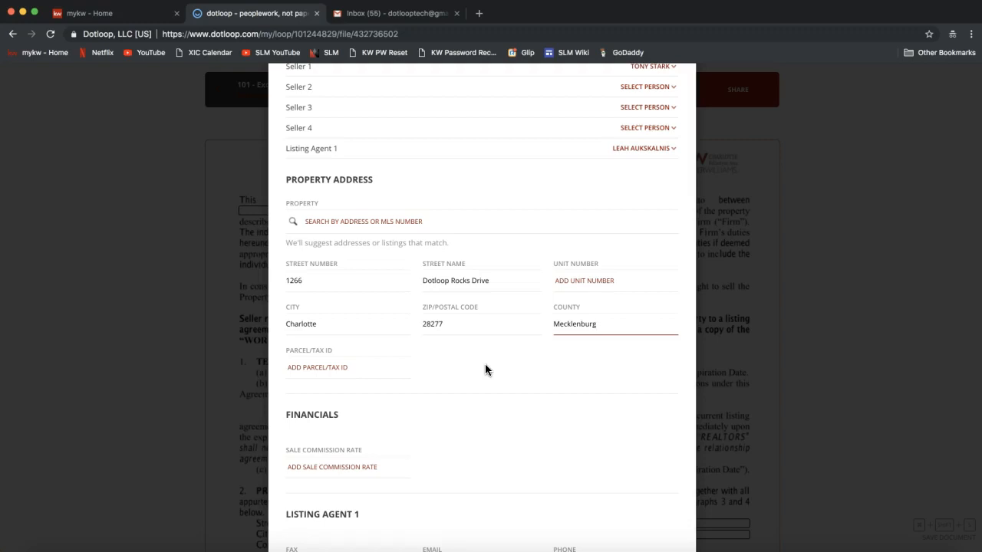
left_click(361, 226)
left_click(360, 227)
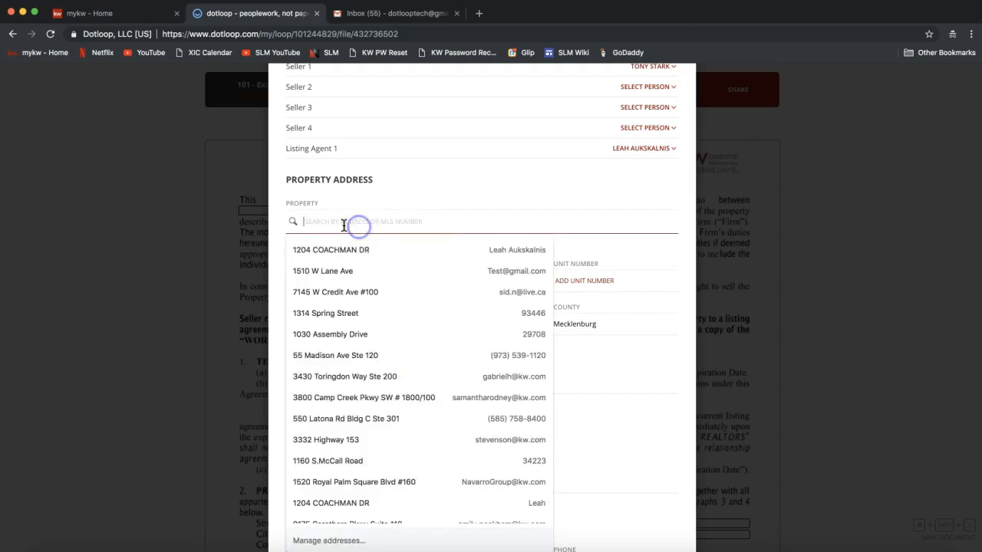
left_click(359, 201)
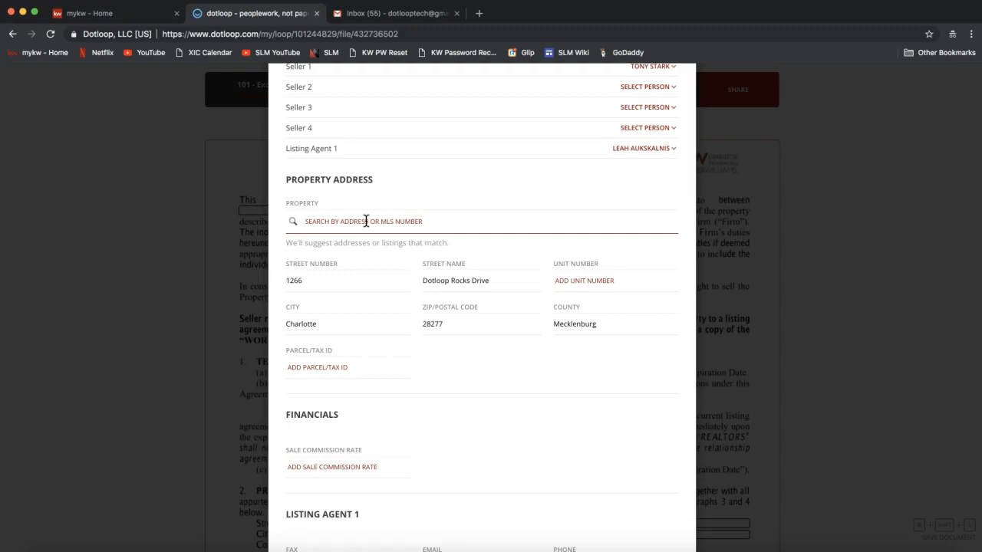
scroll(368, 221, "down", 3)
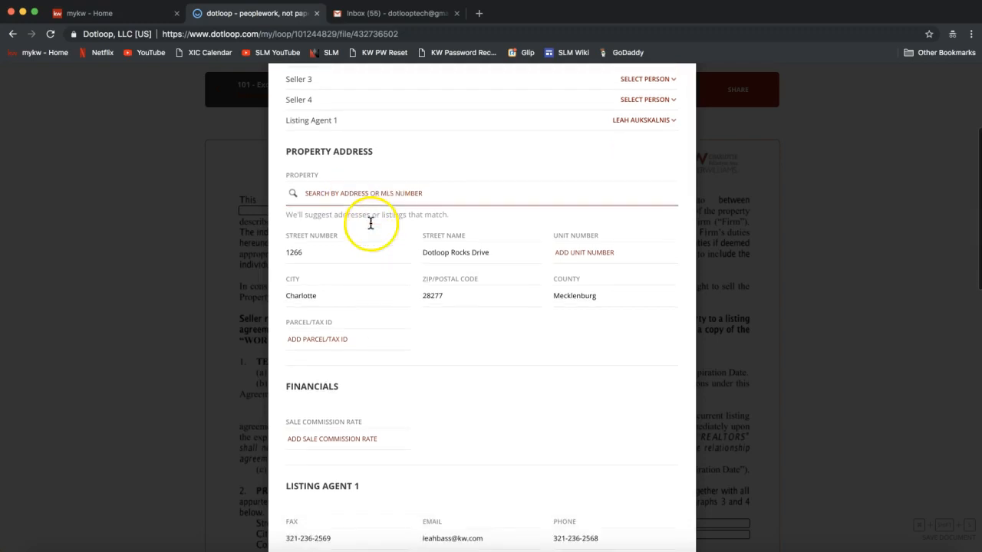
scroll(350, 337, "down", 3)
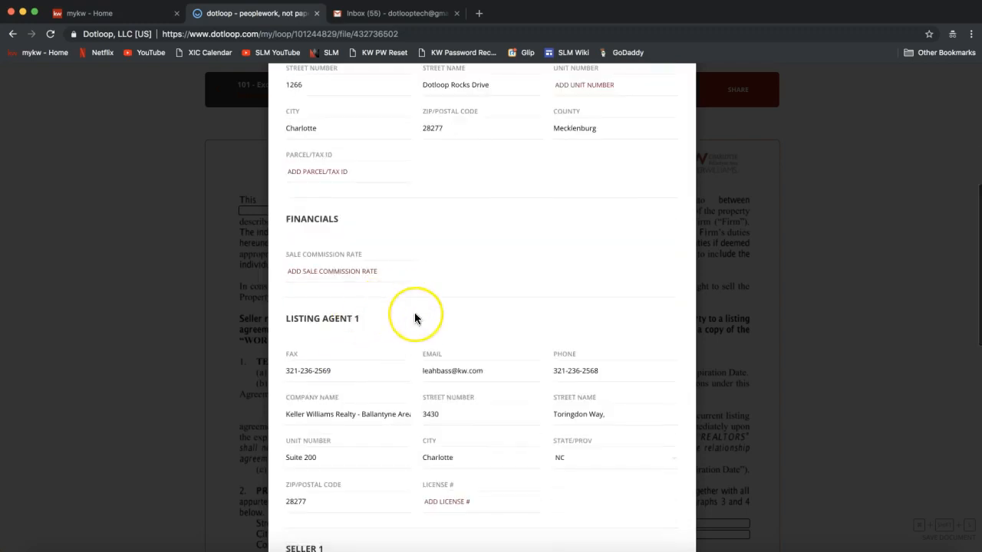
scroll(415, 318, "down", 4)
scroll(414, 317, "down", 10)
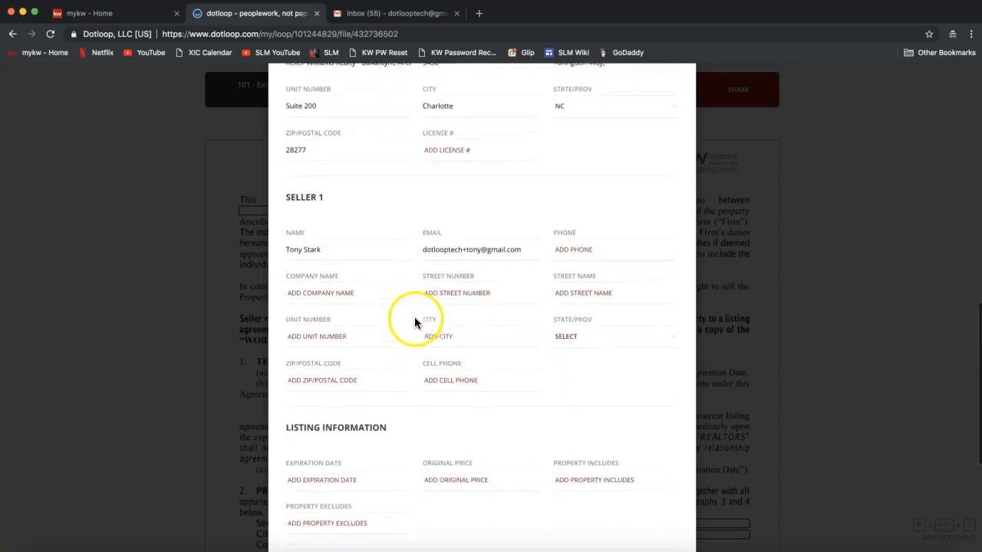
scroll(415, 329, "down", 4)
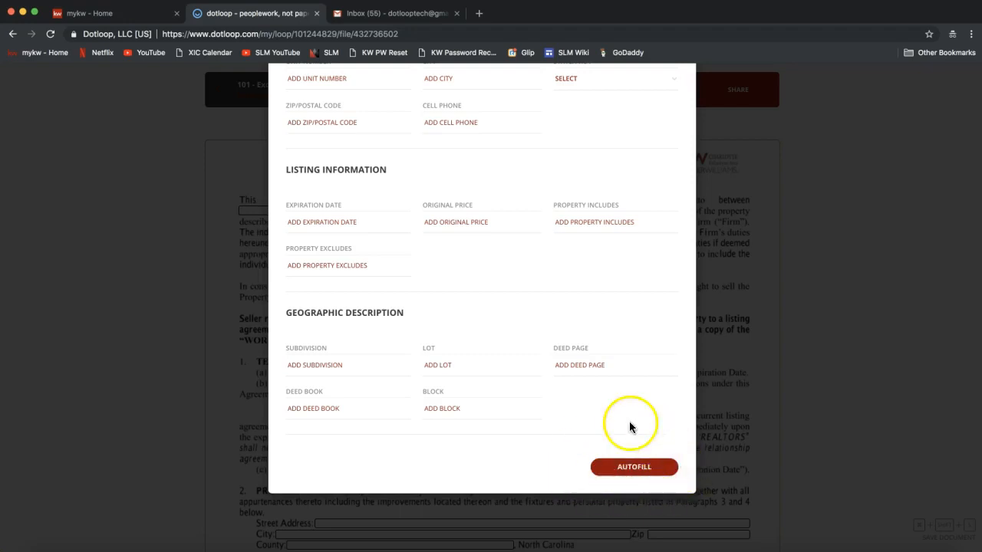
Apply Autofill so form 101's seller name, listing firm and property address fields fill in.
left_click(632, 469)
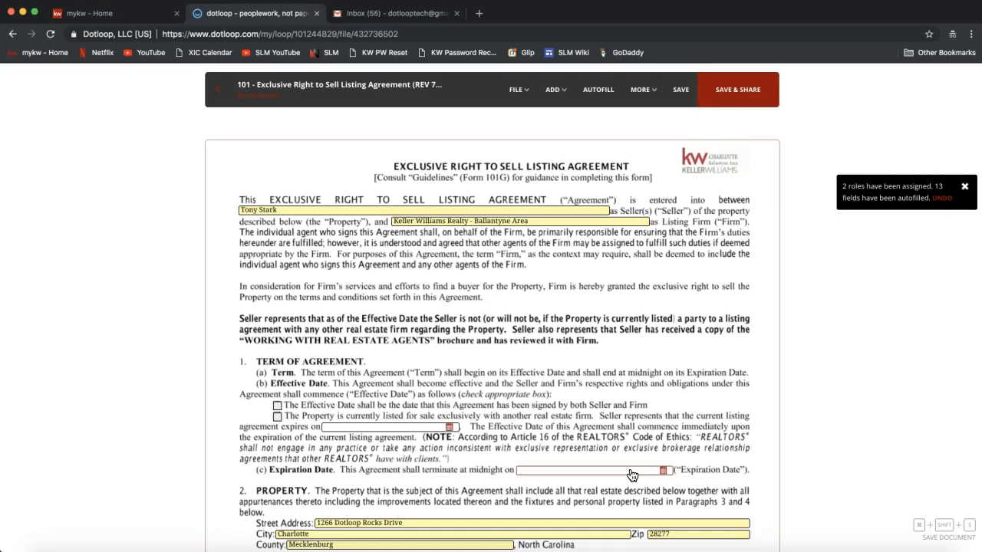
left_click(291, 210)
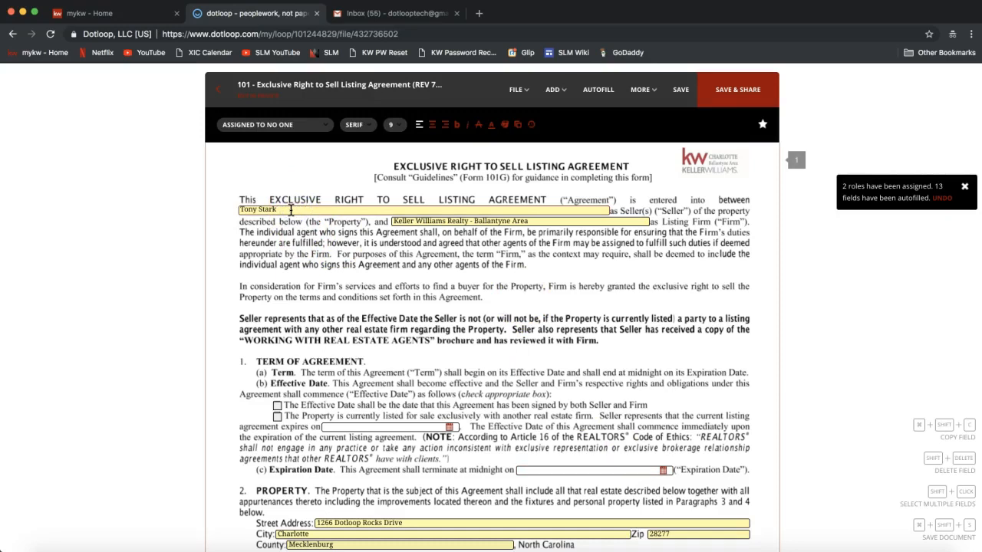
left_click(463, 205)
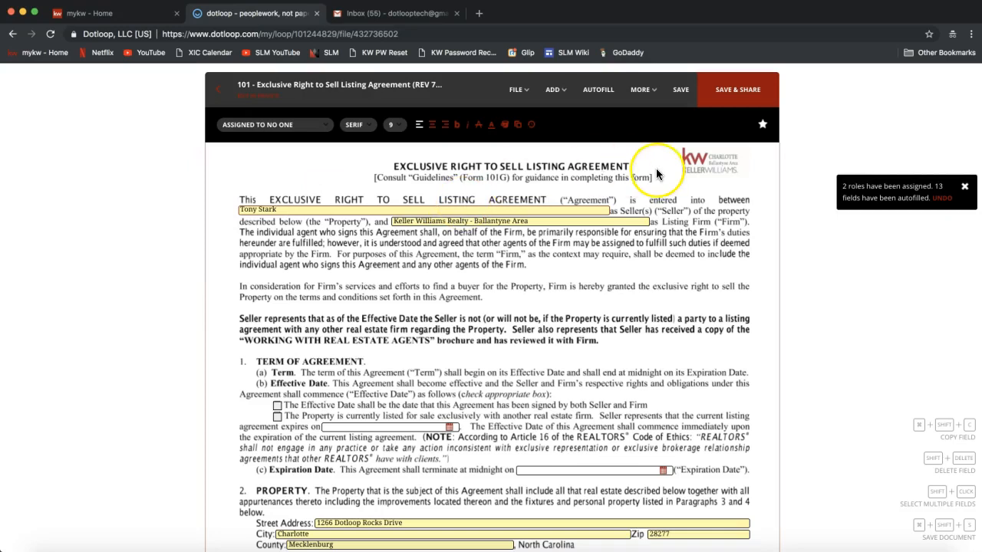
left_click(642, 95)
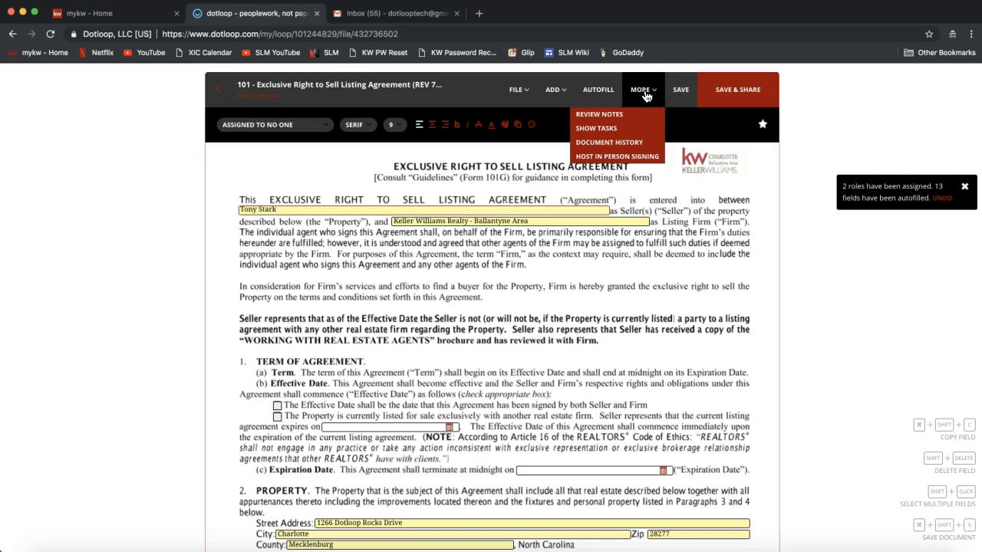
Choose Host In Person Signing from the MORE menu until the Save Changes? prompt for form 101 appears.
left_click(623, 157)
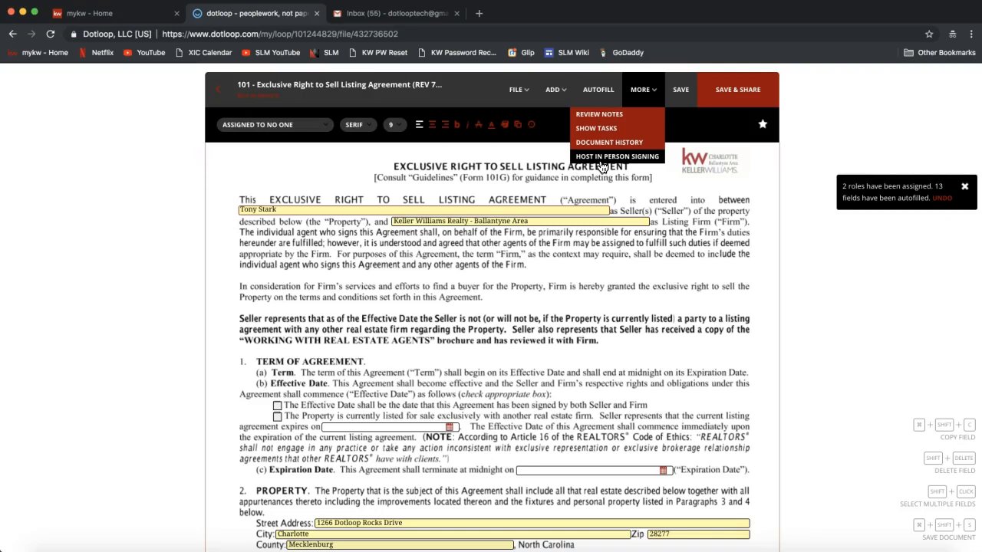
left_click(603, 165)
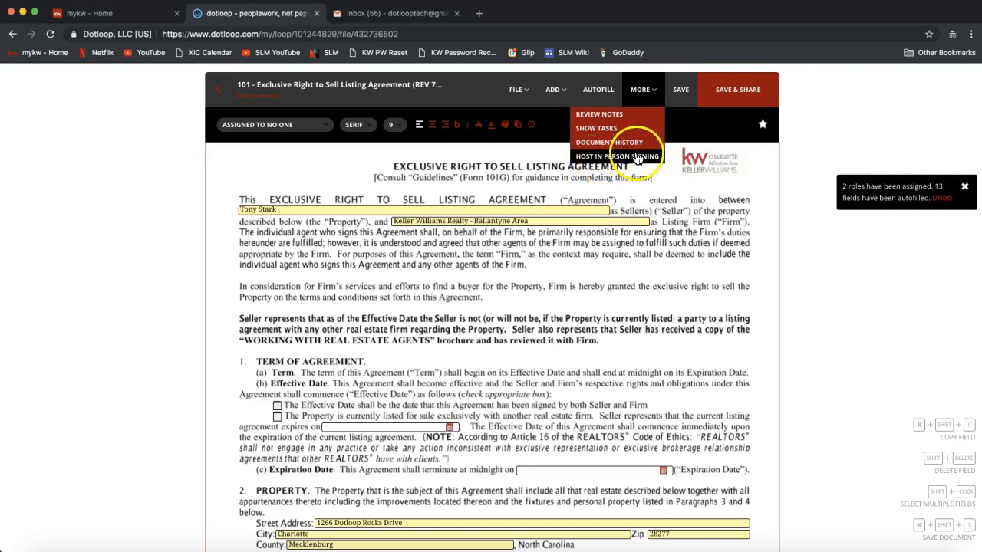
left_click(647, 100)
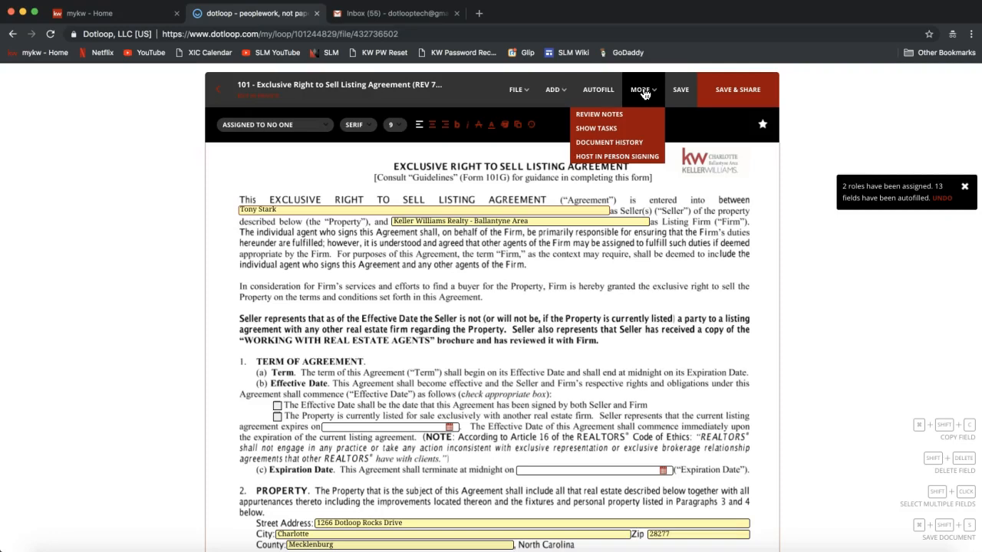
left_click(610, 158)
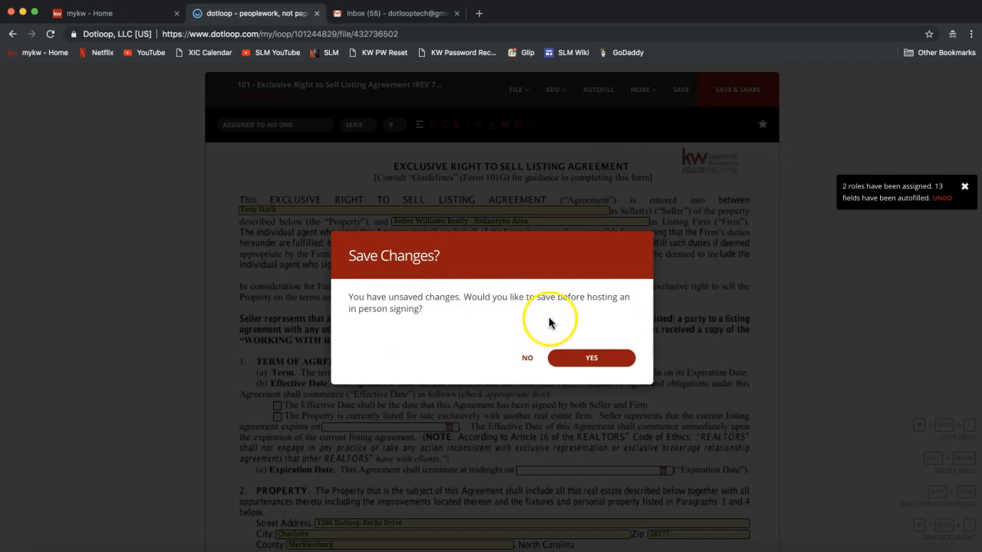
Save form 101's changes and pick the seller as the in-person signer.
left_click(600, 362)
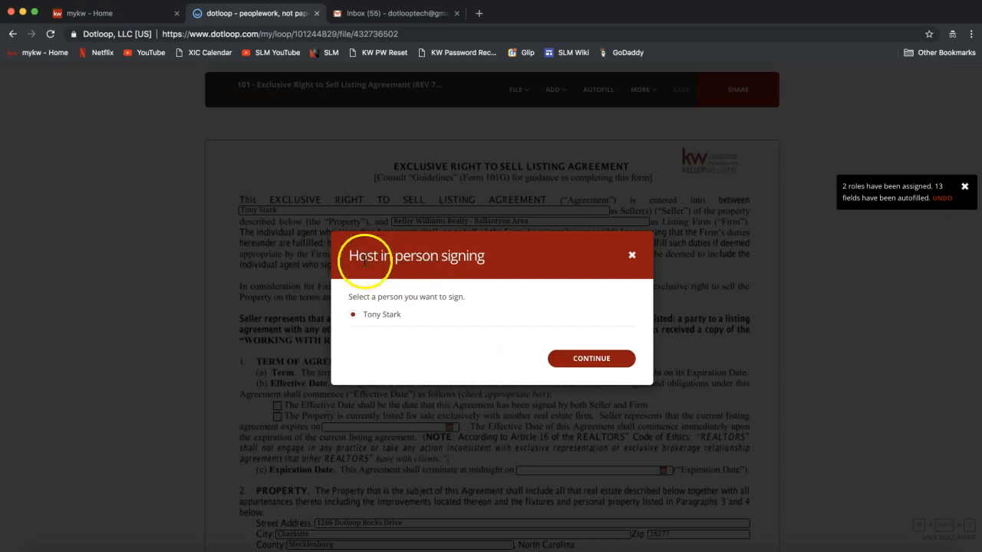
left_click(352, 316)
Close the Host in person signing dialog and look through the MORE menu.
left_click(632, 255)
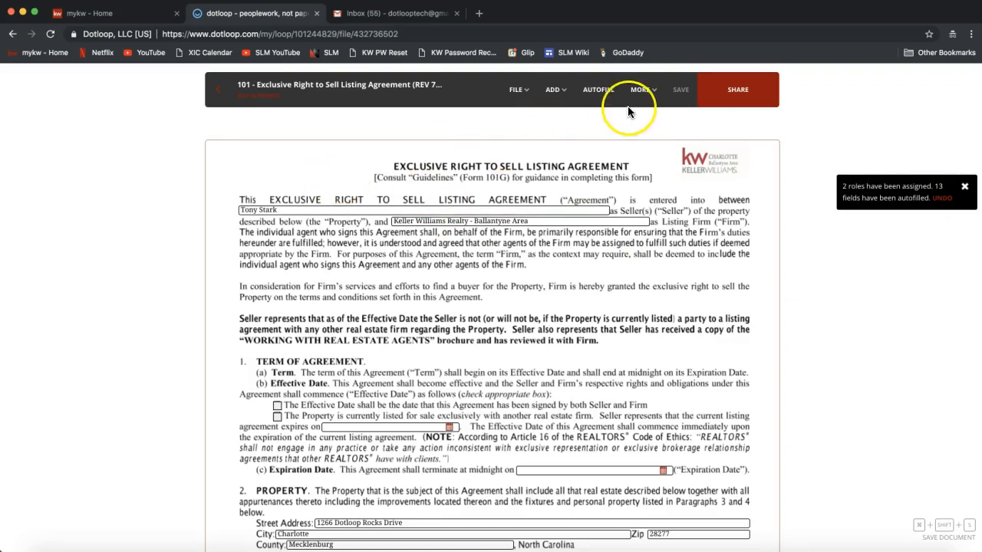
left_click(641, 90)
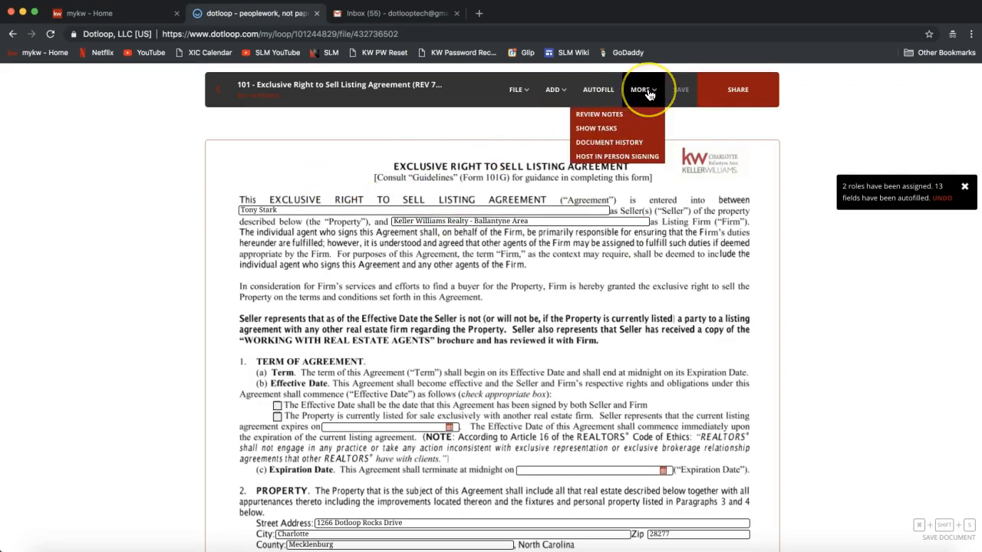
left_click(643, 156)
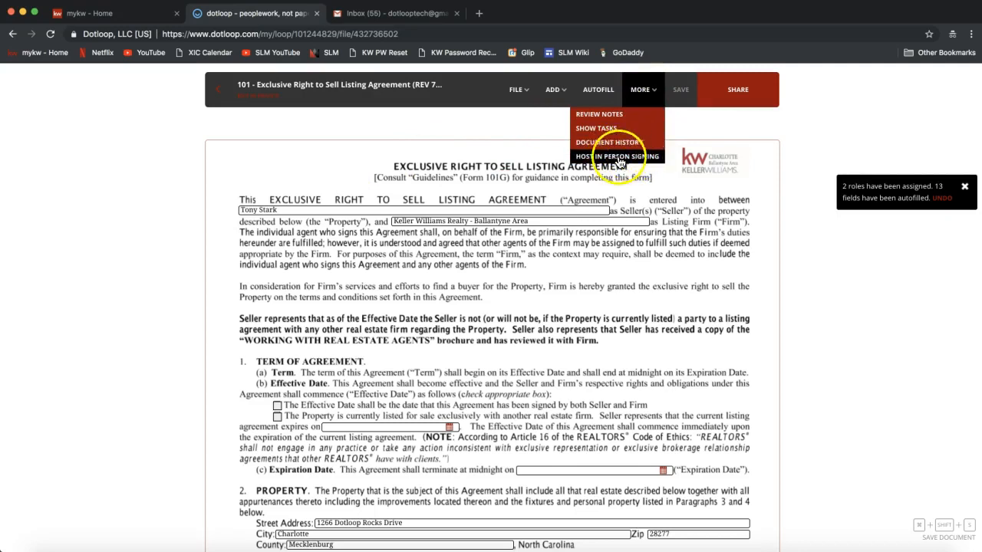
left_click(521, 149)
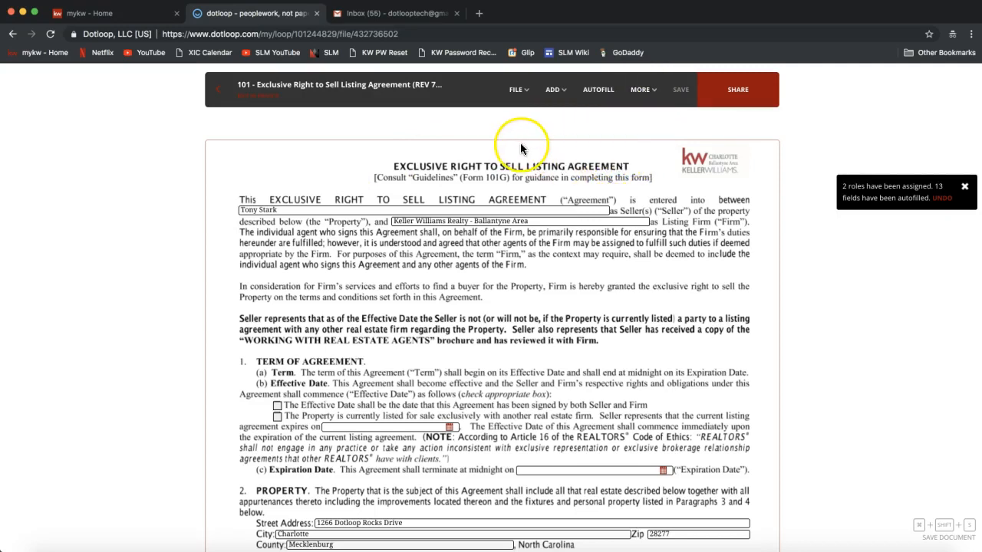
Look at the FILE menu's Download and Print options, then close the menu.
left_click(517, 90)
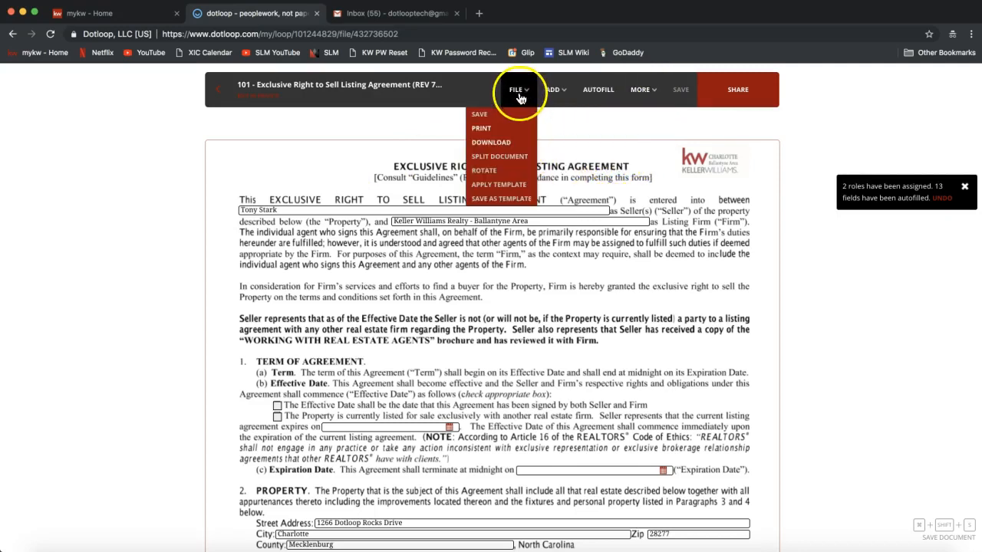
left_click(500, 145)
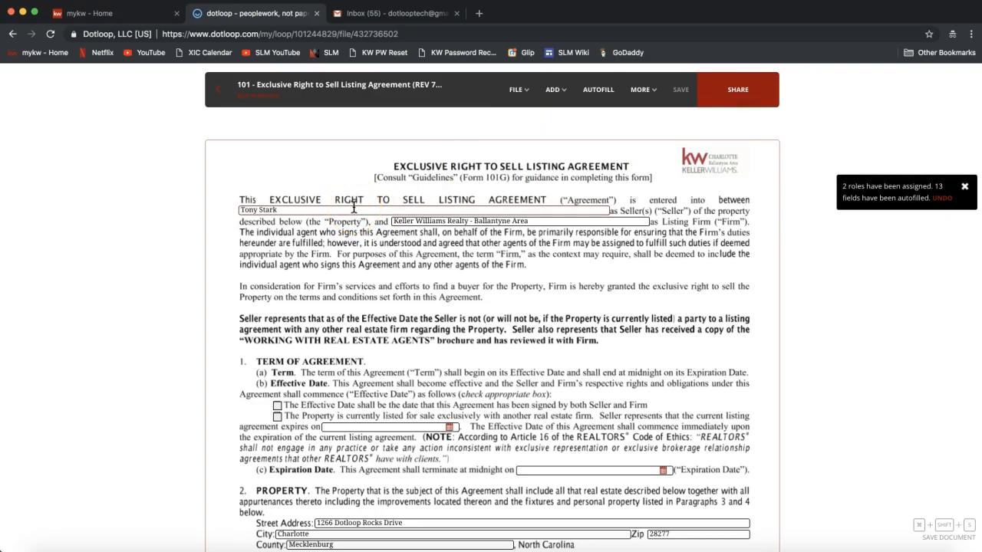
left_click(512, 91)
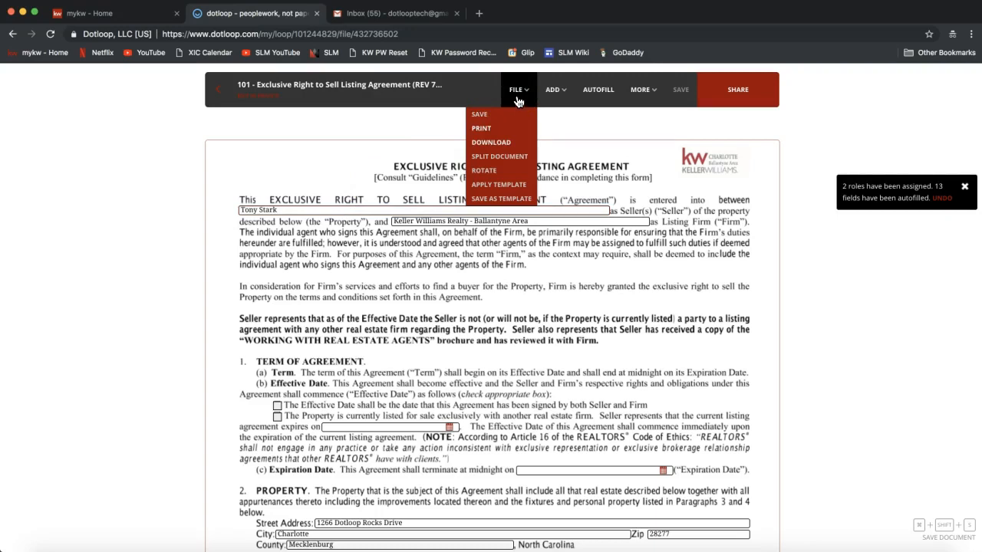
left_click(502, 132)
left_click(381, 136)
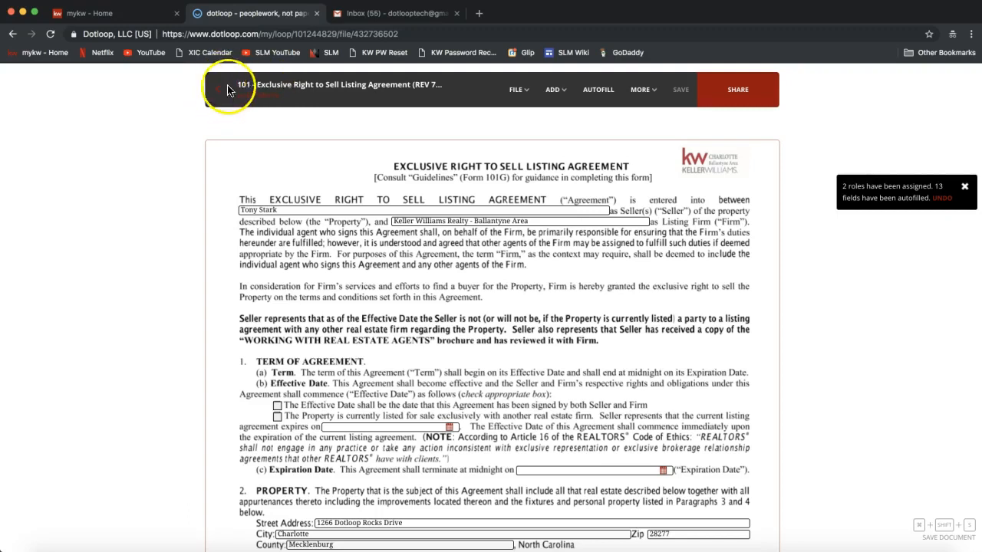
Return from the editor to the 1266 Dotloop Rocks Drive loop page and scroll to Documents.
mouse_move(282, 98)
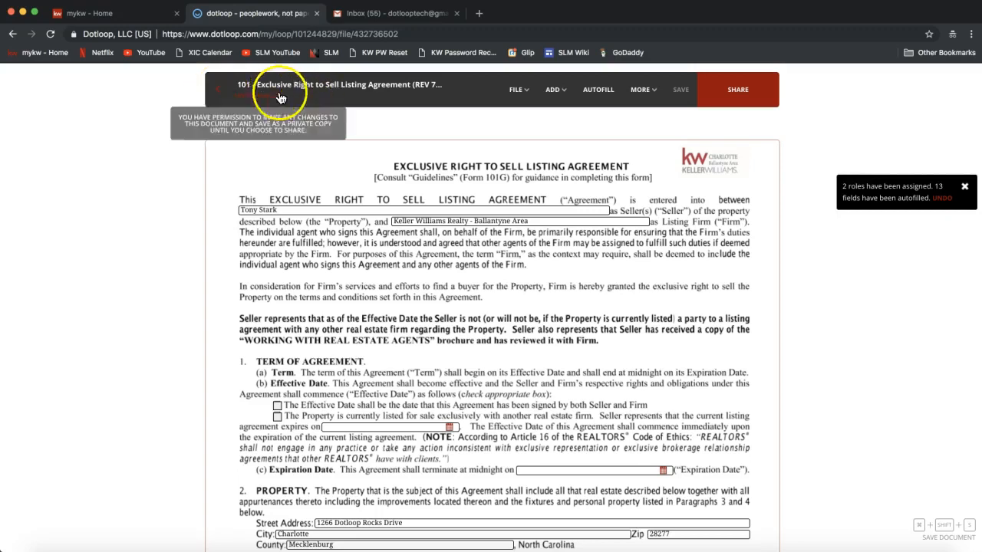
left_click(218, 102)
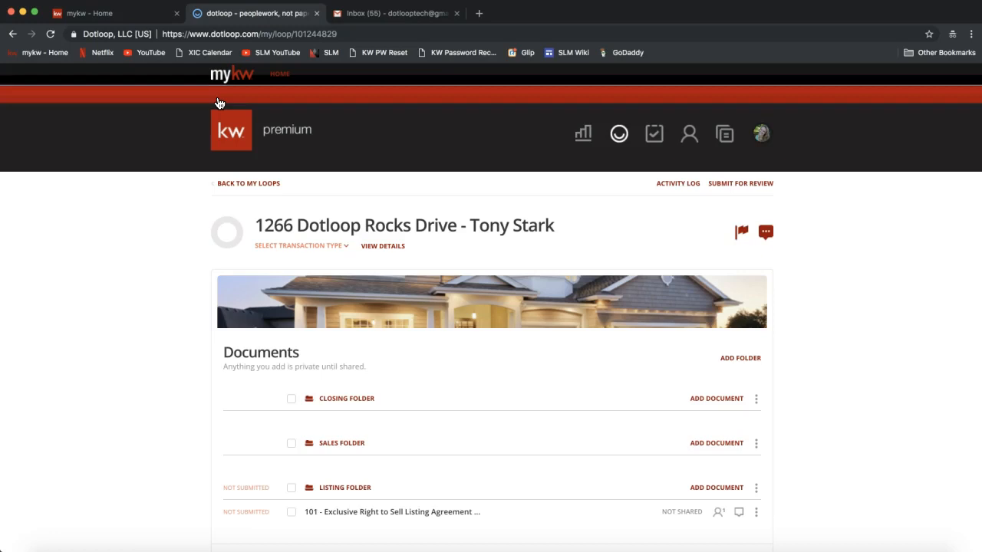
scroll(232, 242, "down", 3)
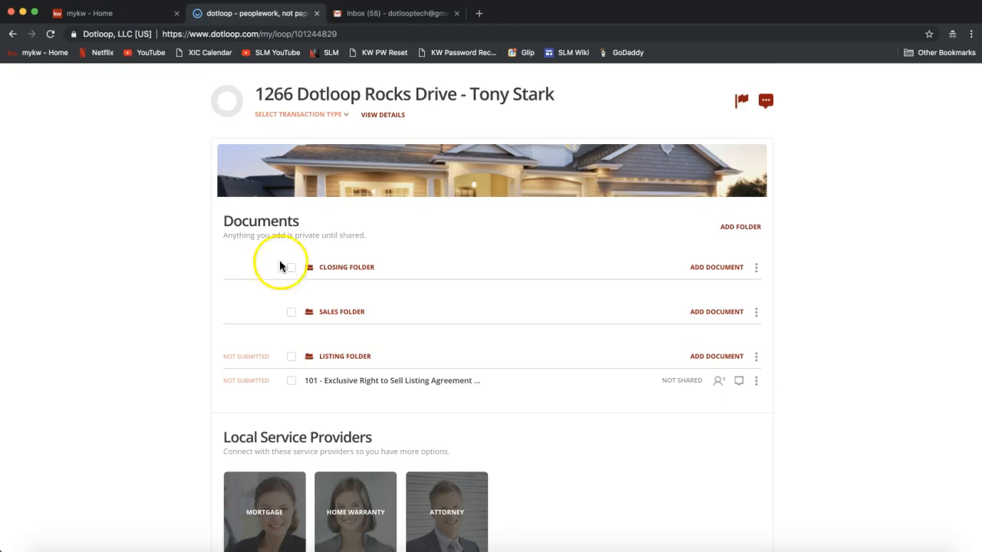
left_click(758, 389)
Open the kebab menu on the 101 - Exclusive Right to Sell Listing Agreement row and point to Make a Copy.
left_click(757, 384)
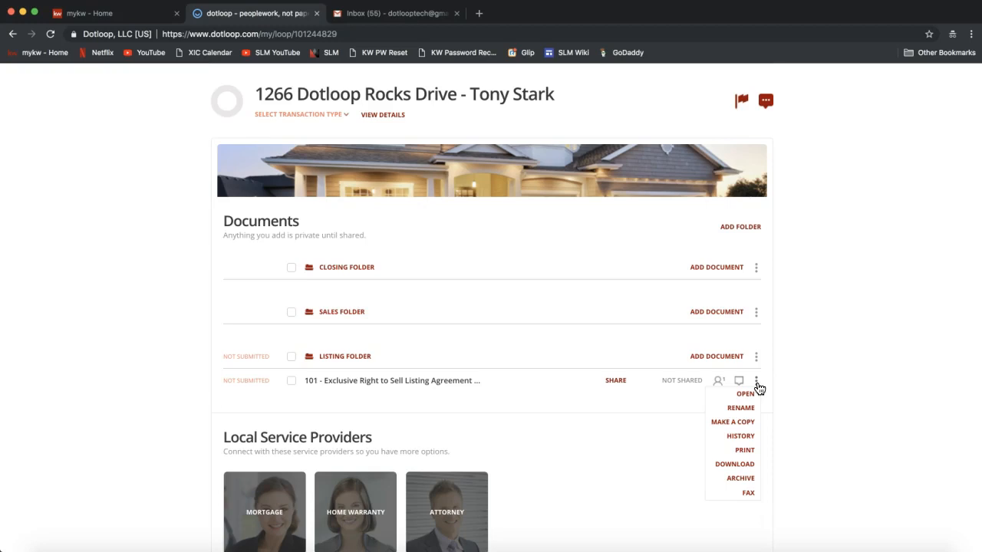
left_click(733, 428)
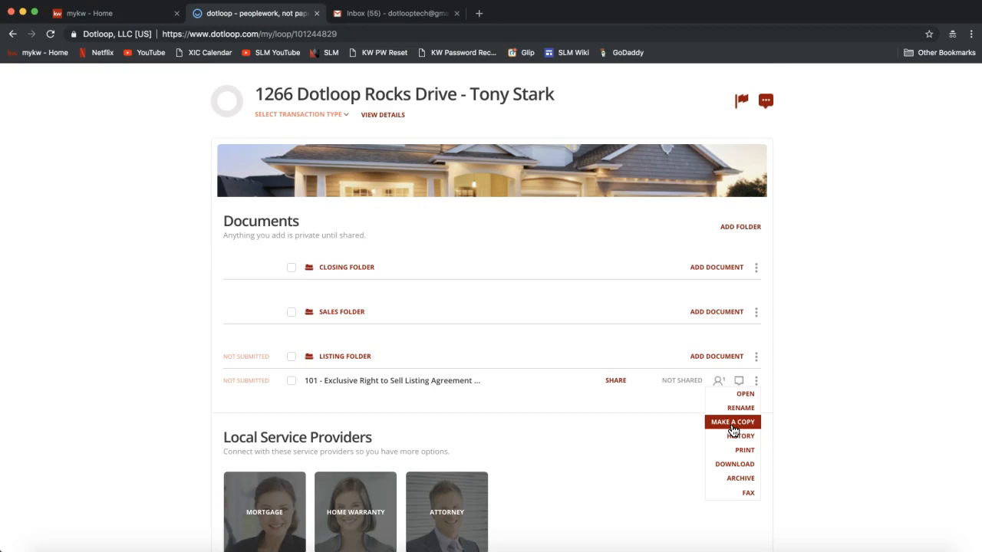
left_click(733, 426)
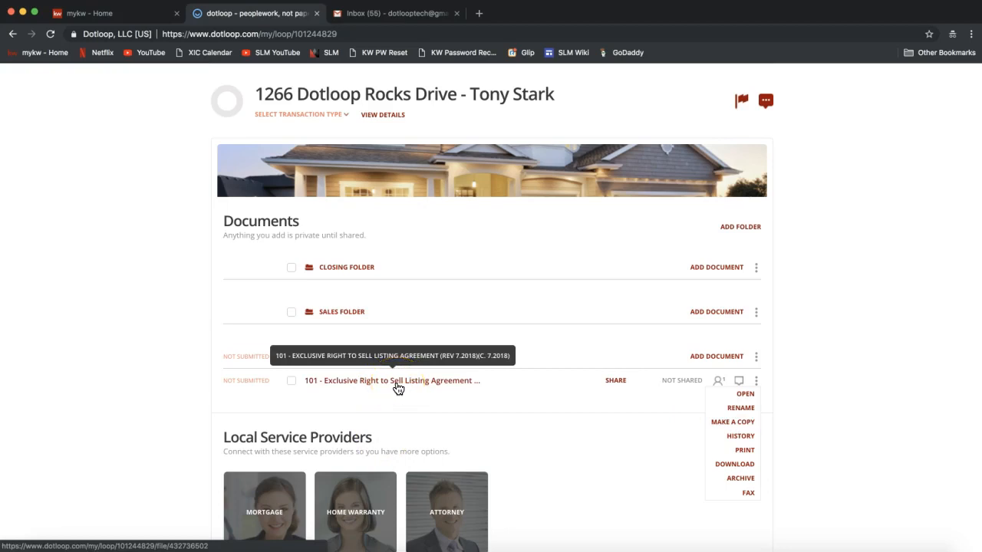
left_click(733, 428)
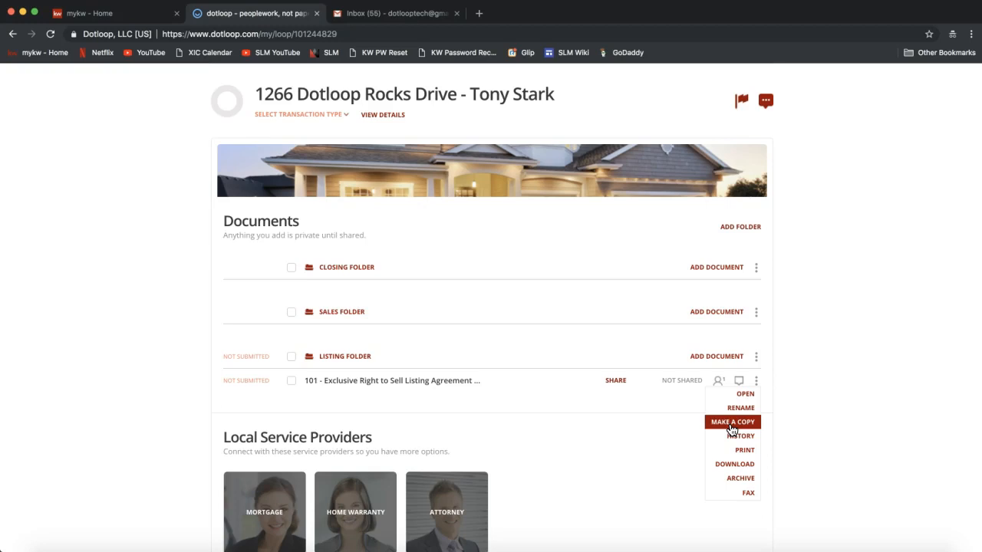
left_click(731, 428)
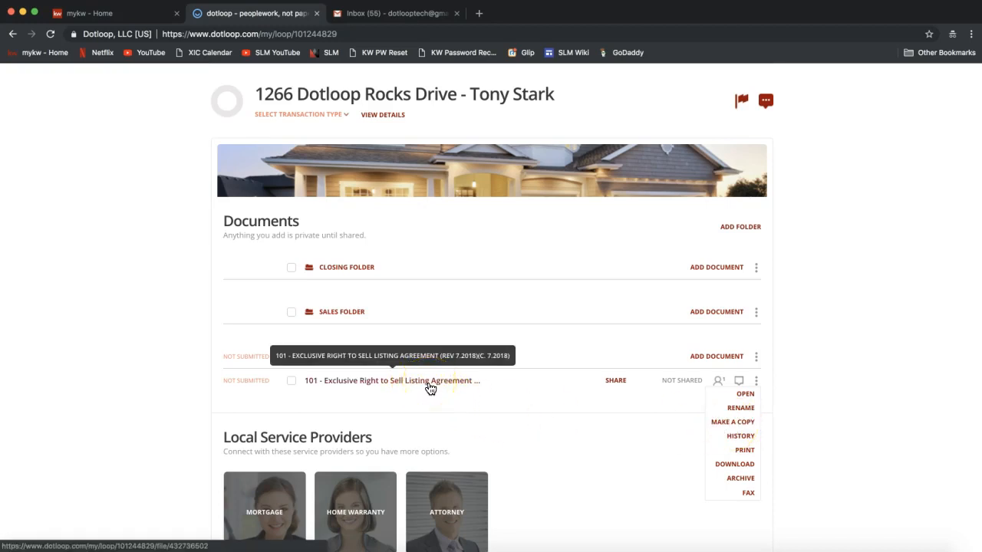
left_click(741, 424)
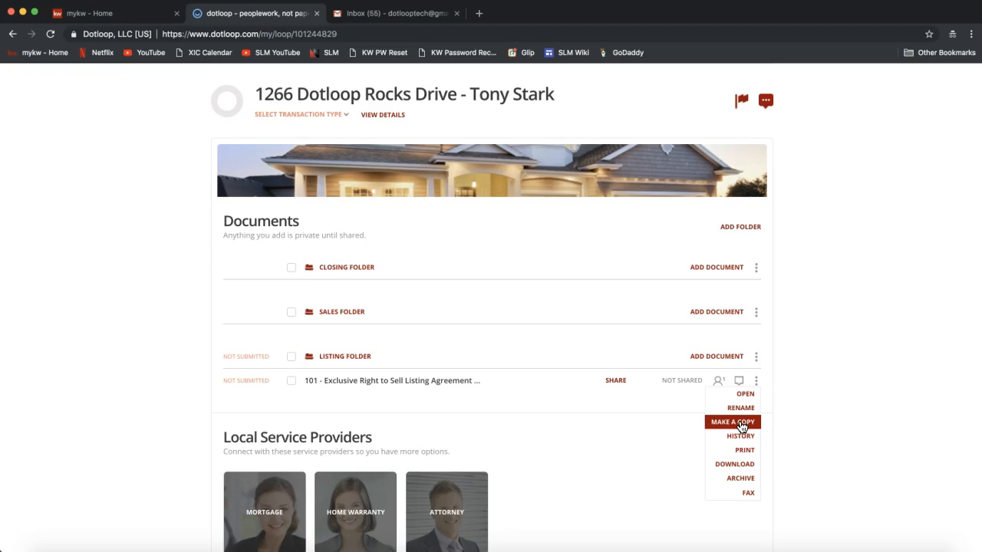
left_click(755, 382)
left_click(756, 383)
Choose Make a Copy and select Copy as Flat PDF (signatures preserved, not editable).
left_click(732, 424)
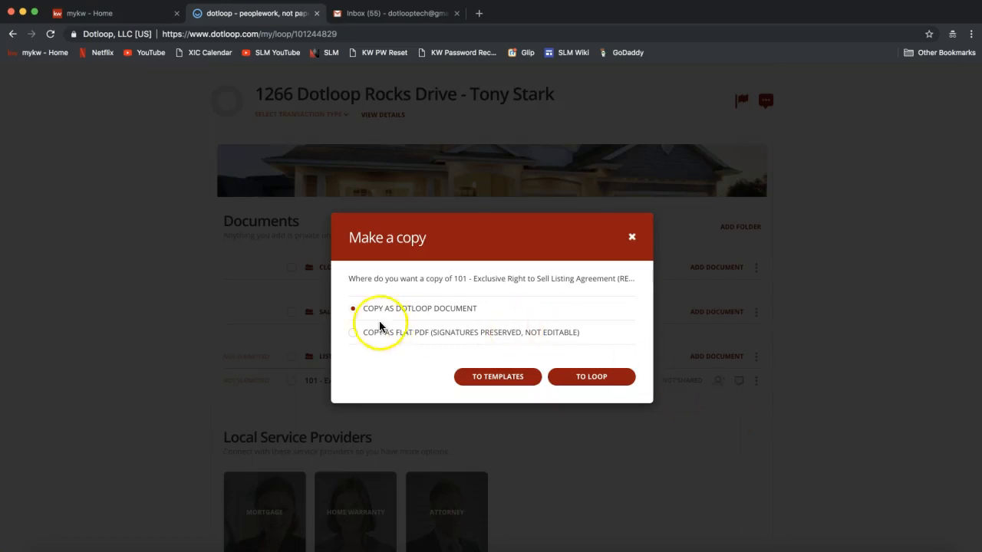
left_click_drag(364, 308, 483, 307)
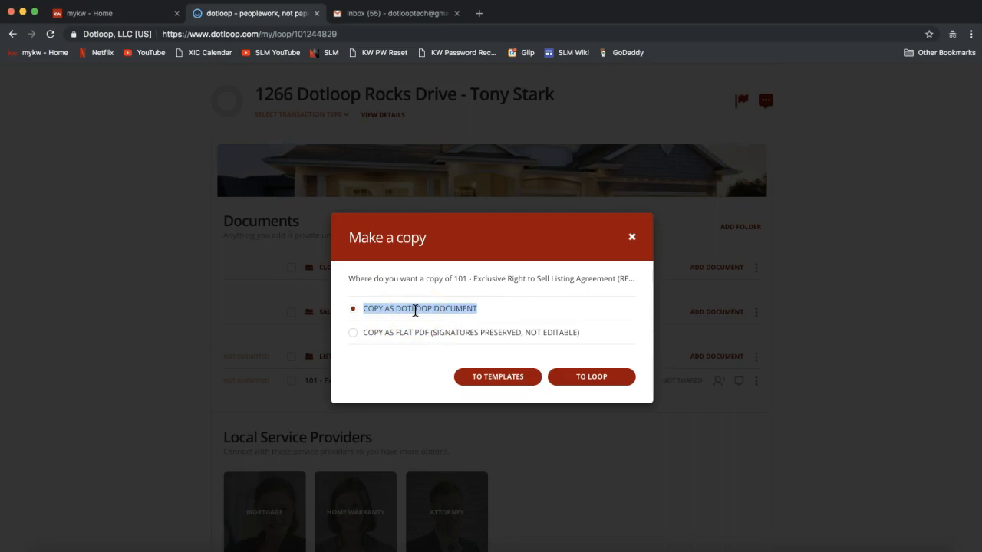
left_click(352, 335)
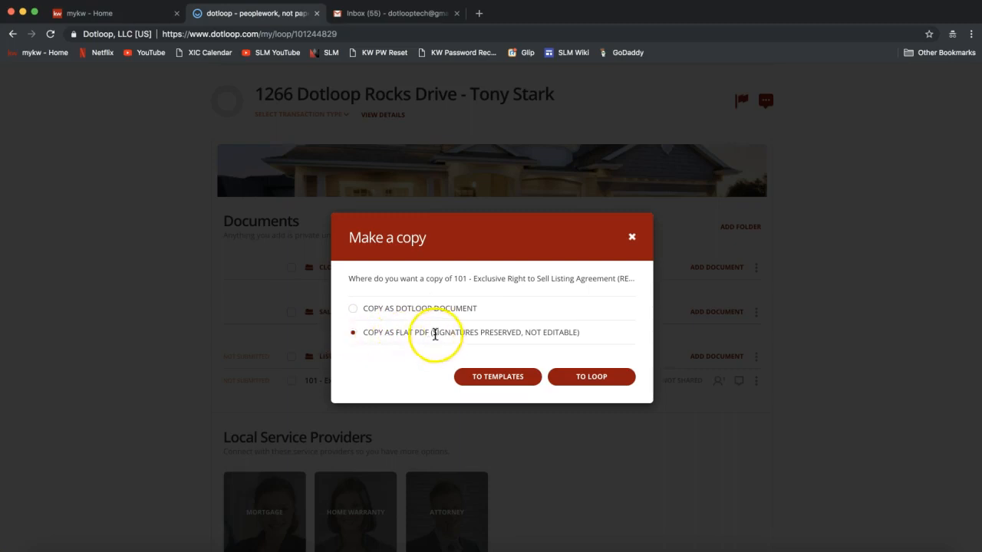
left_click_drag(434, 332, 523, 331)
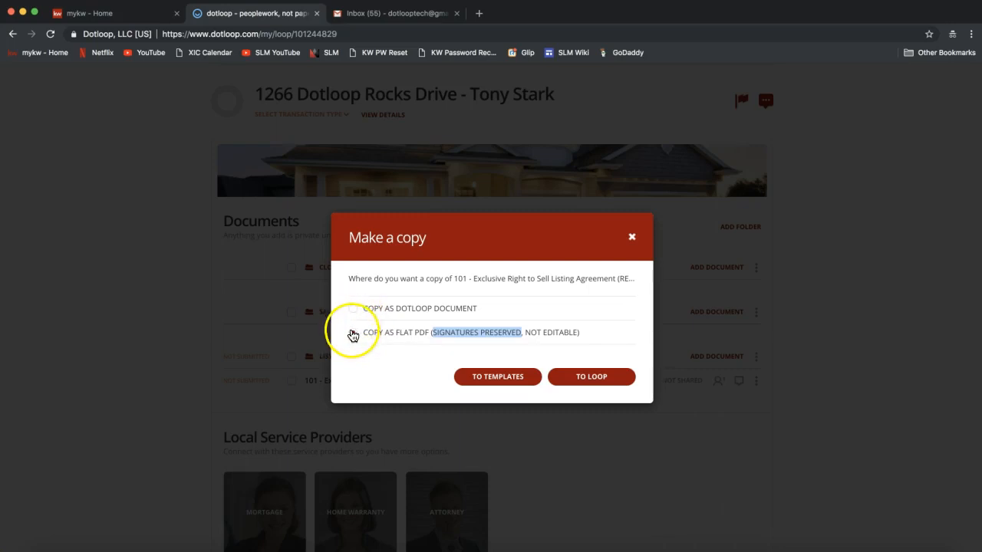
left_click_drag(362, 332, 511, 358)
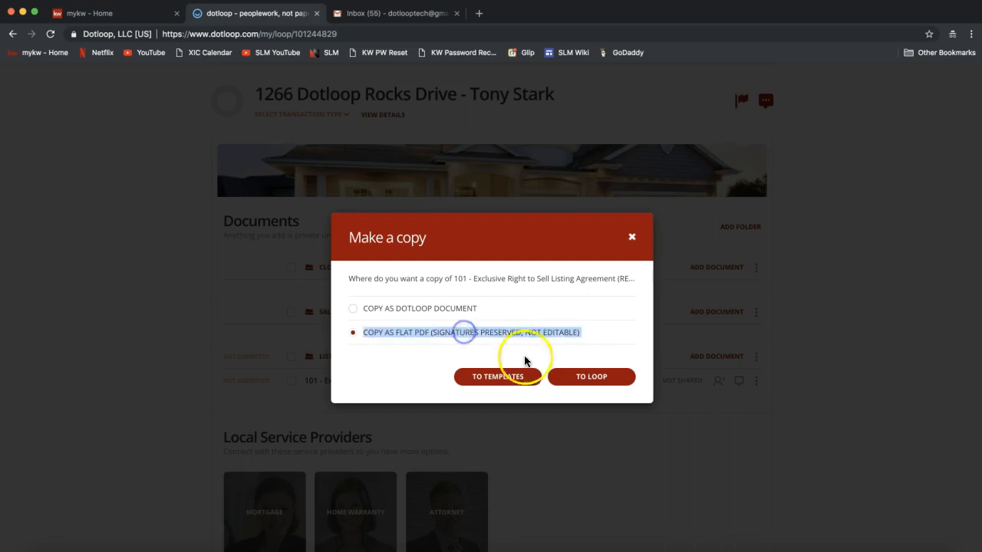
left_click(557, 335)
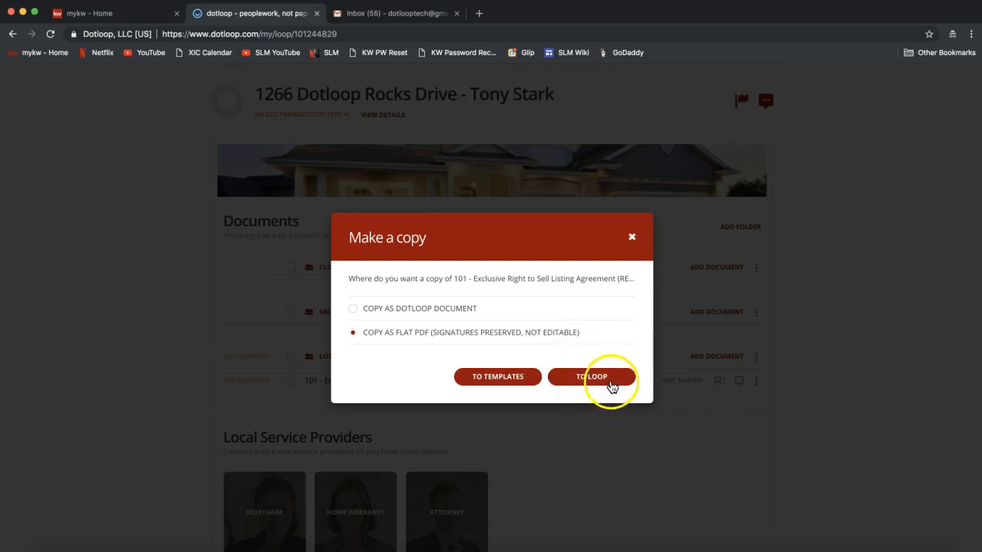
Copy form 101 to the 1266 Dotloop Rocks Drive loop's Sales Folder and confirm.
left_click(608, 379)
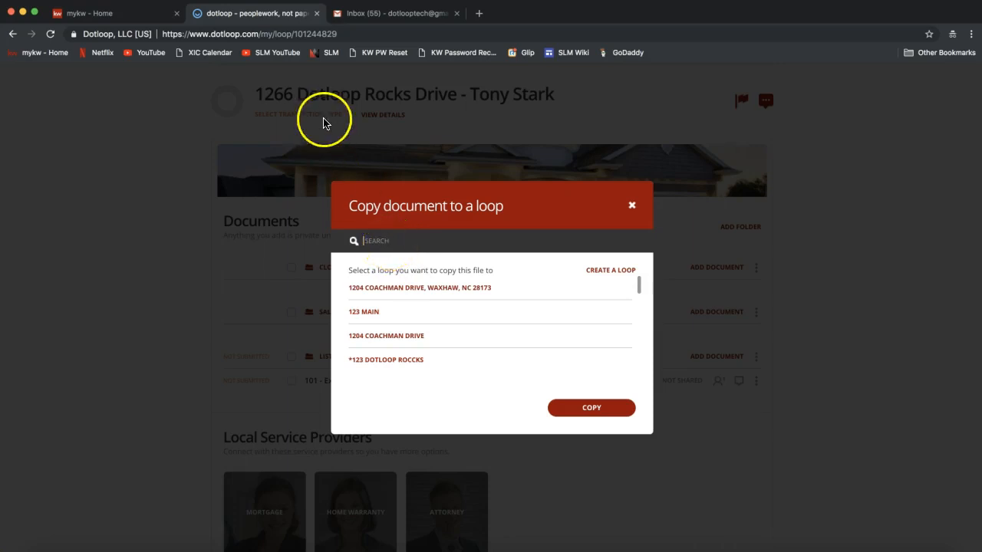
type("1266")
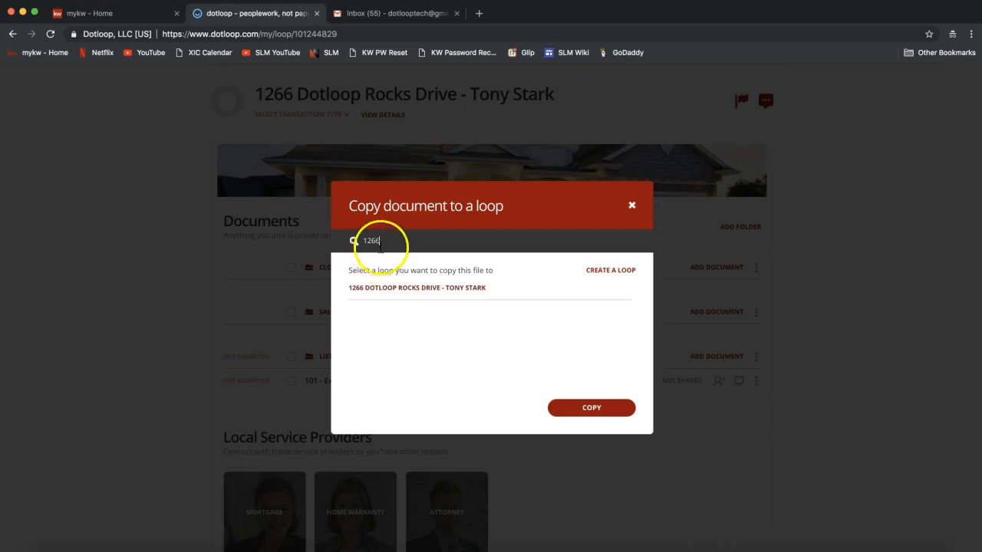
left_click(380, 294)
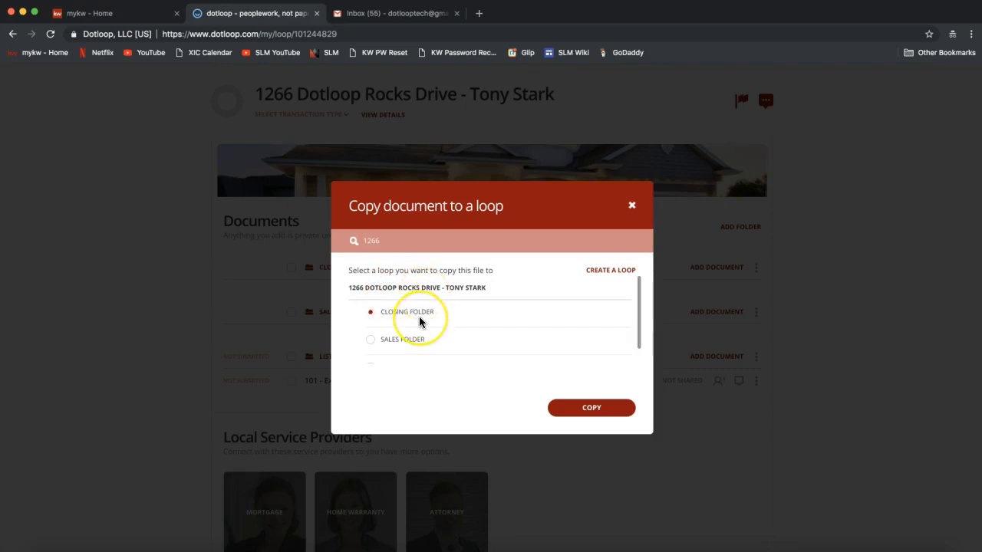
scroll(421, 322, "down", 1)
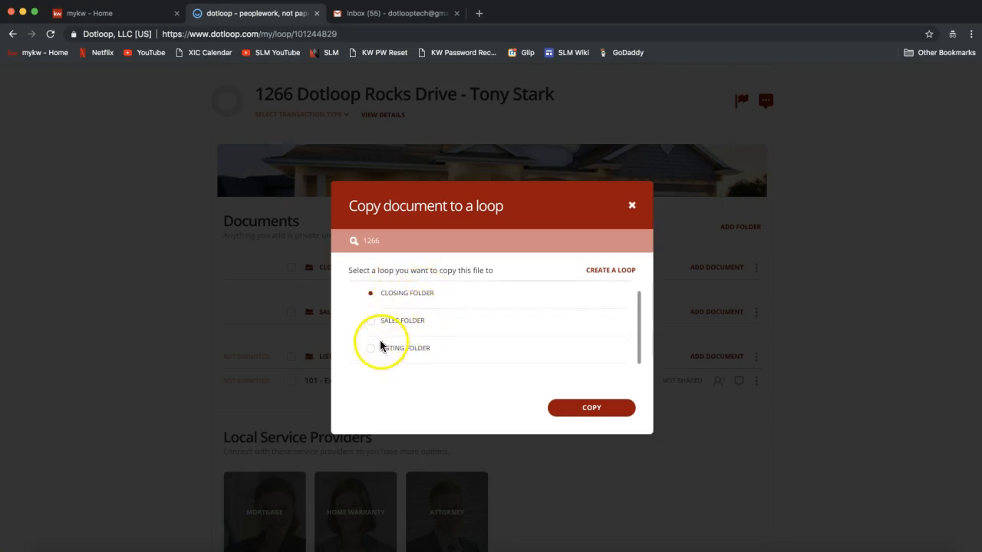
left_click(372, 322)
left_click_drag(381, 321, 424, 326)
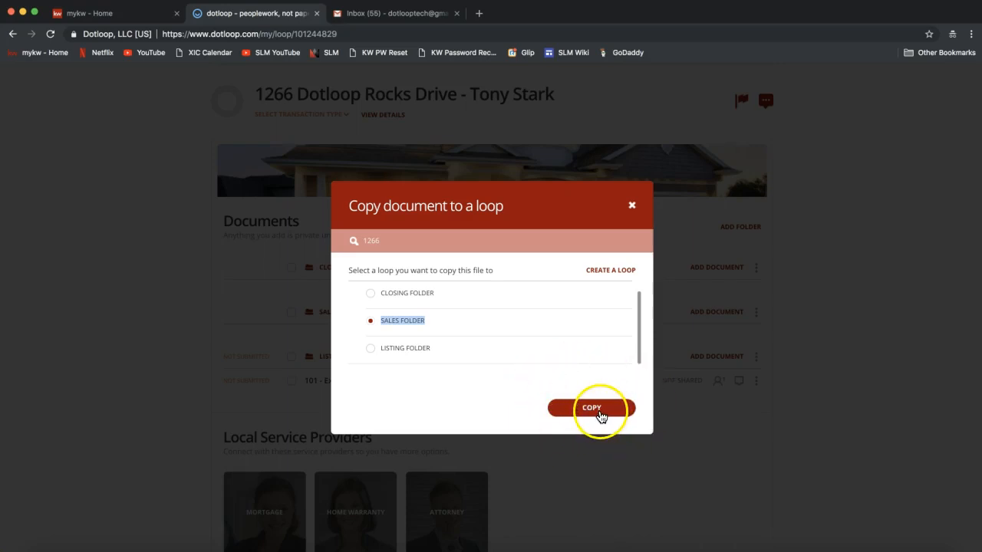
left_click(591, 412)
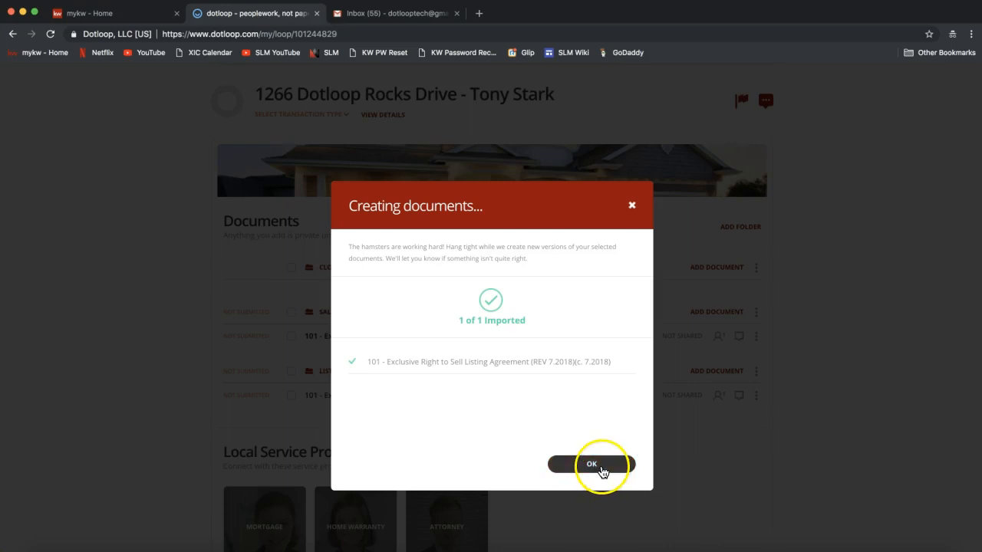
left_click(602, 469)
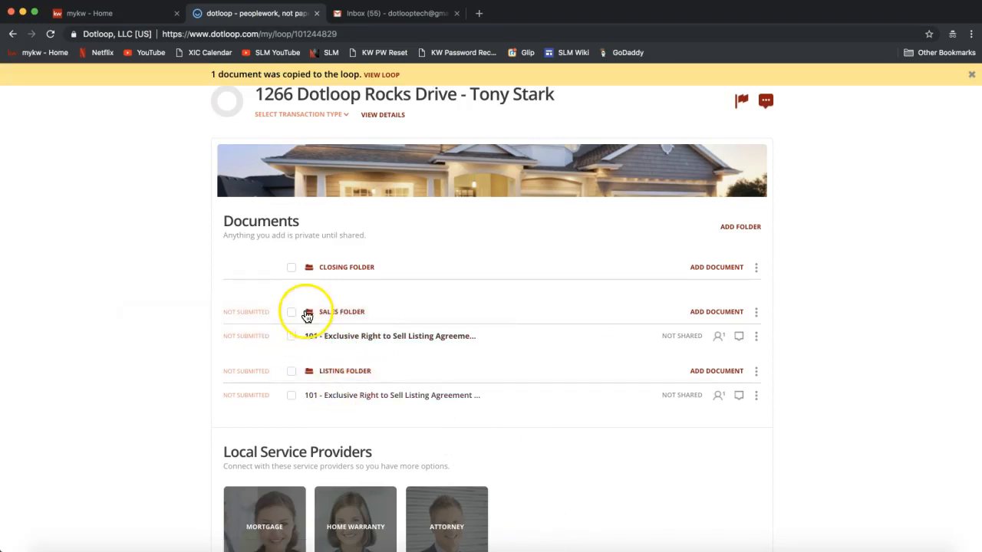
Open the new copy's actions menu, then close it again.
left_click(755, 336)
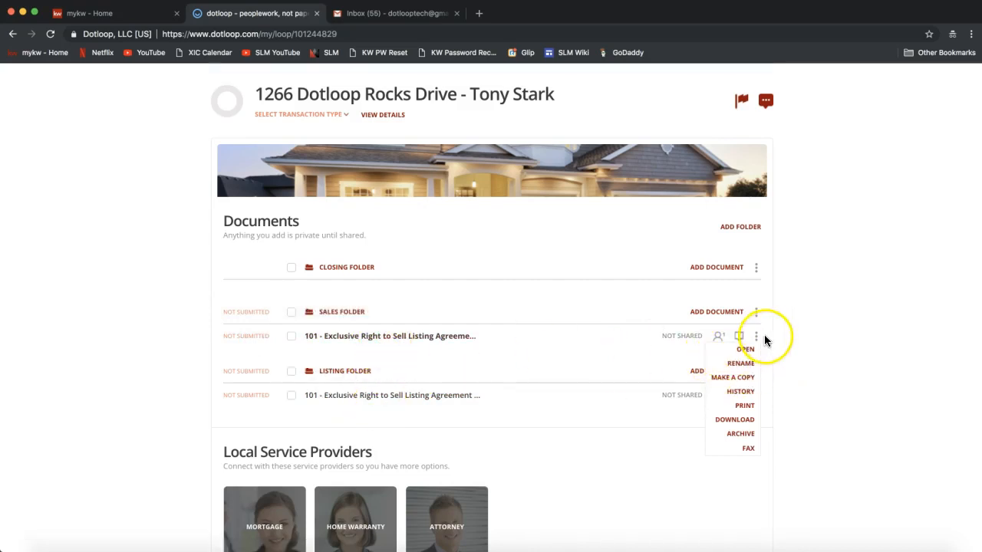
left_click(741, 372)
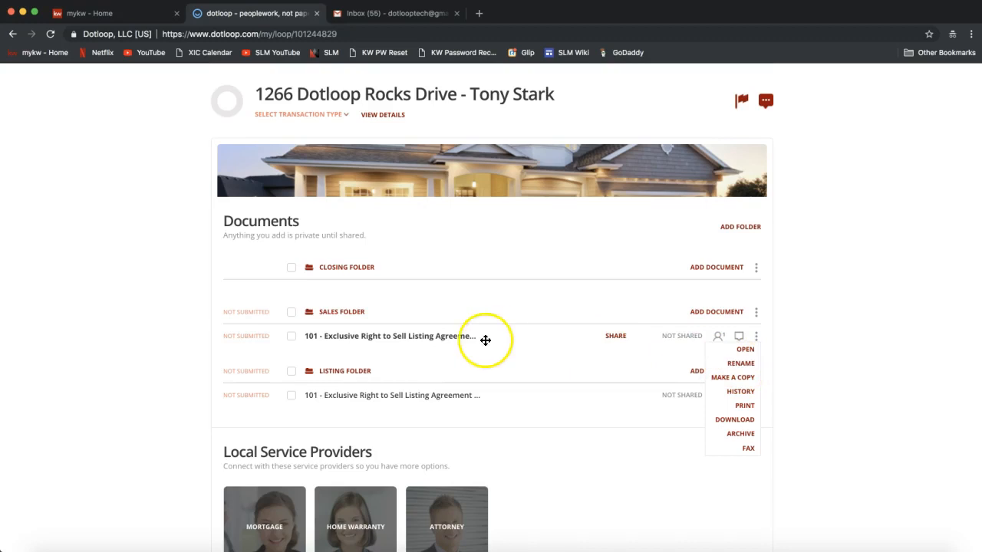
left_click(127, 343)
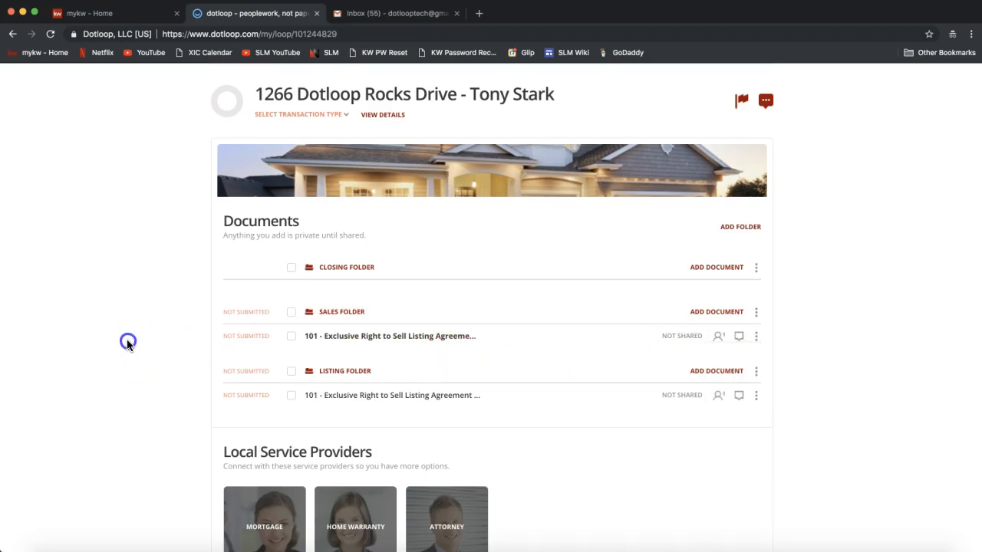
Open the copied 101 - Exclusive Right to Sell Listing Agreement from Sales Folder.
left_click(374, 337)
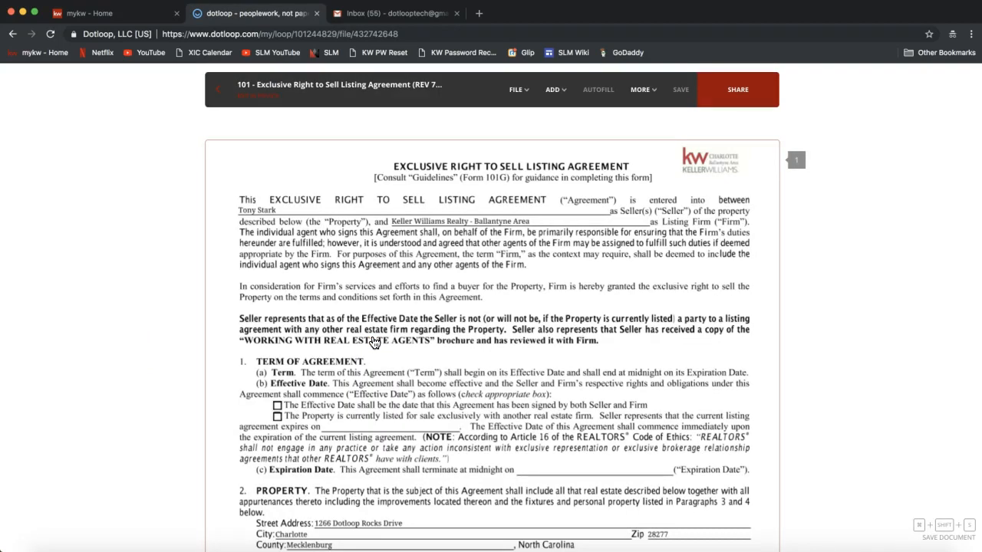
left_click(267, 209)
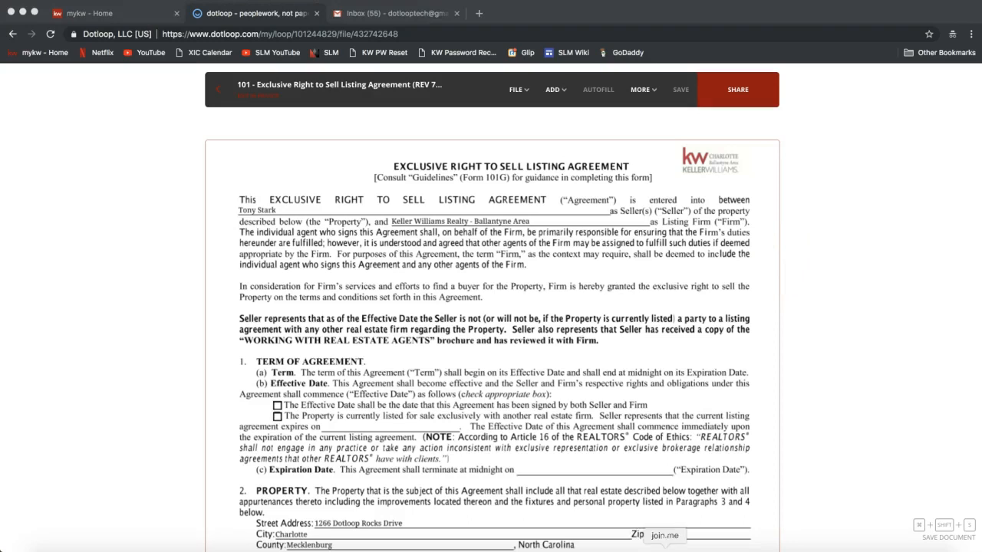
Post the Make a Copy Feature video link to everyone in join.me chat, then close chat and minimize the toolbar.
left_click(461, 34)
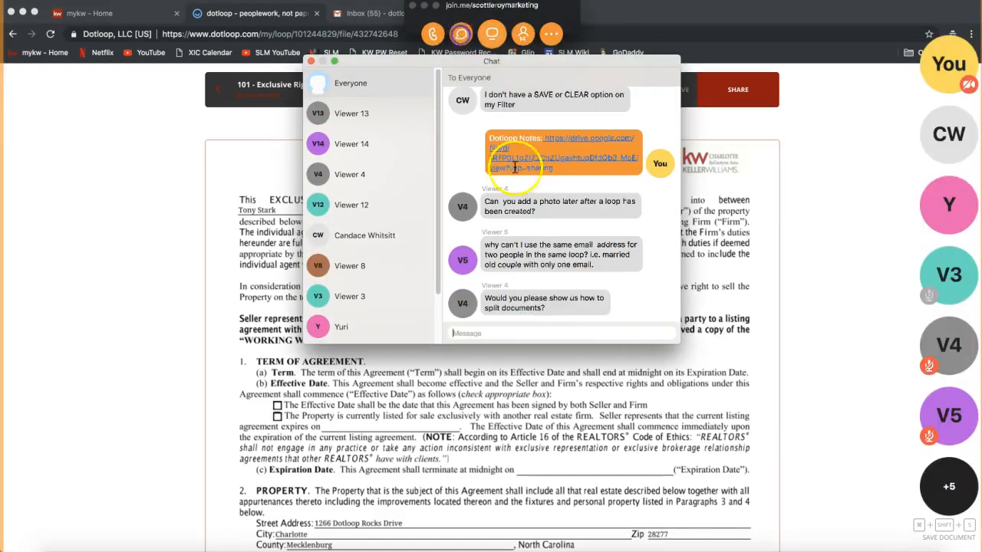
left_click(522, 334)
key("super+v")
key("Return")
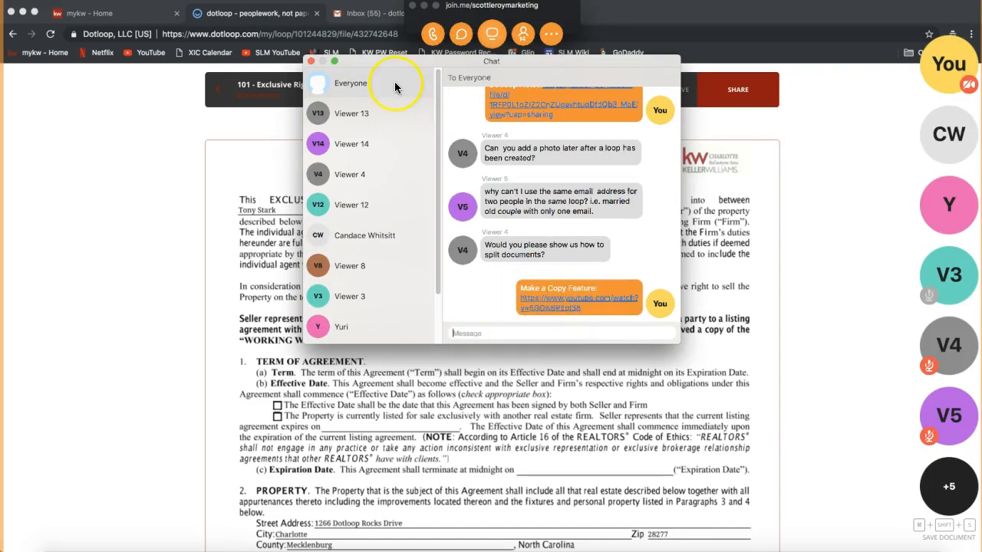
left_click(310, 60)
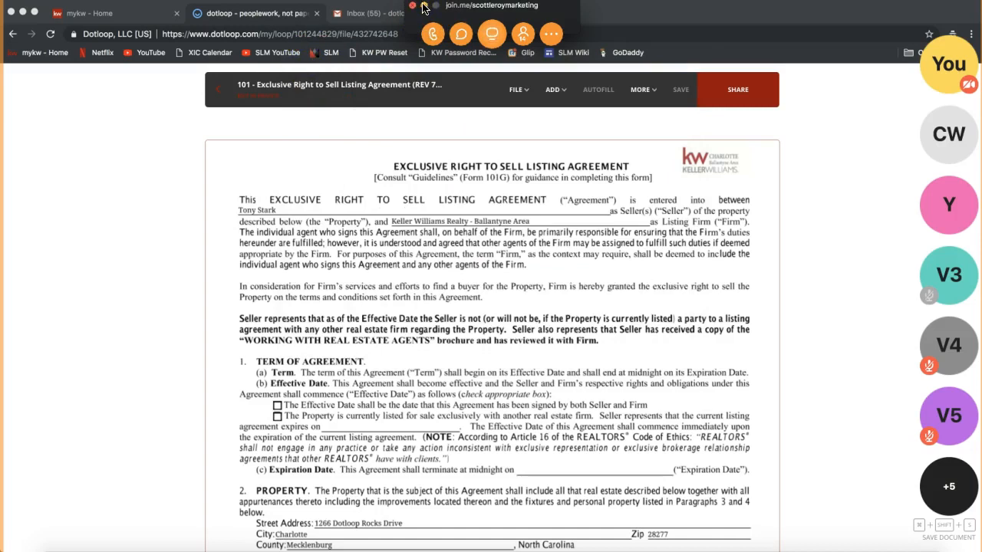
left_click(425, 6)
left_click(378, 254)
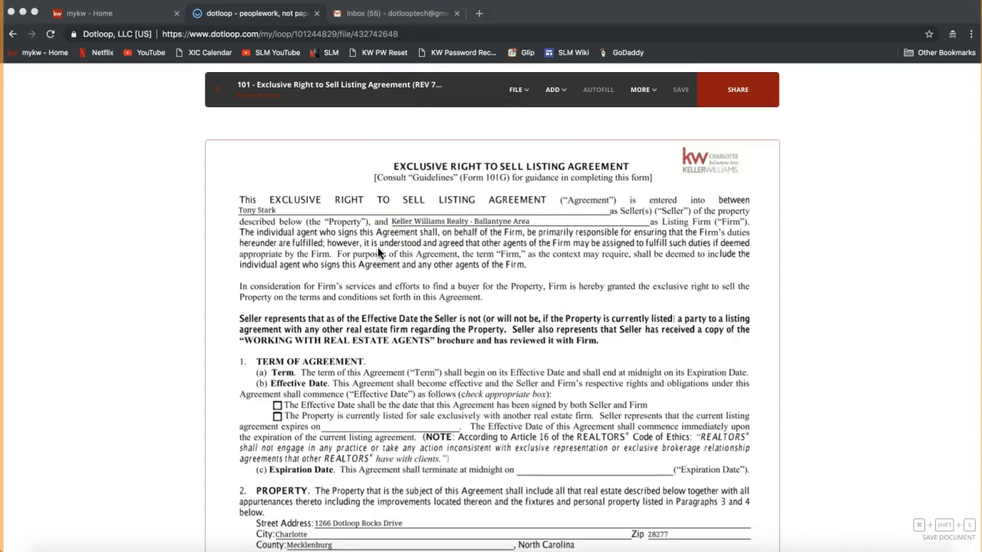
Browse form 101's FILE menu, showing the Rotate submenu and Split Document option.
left_click(522, 98)
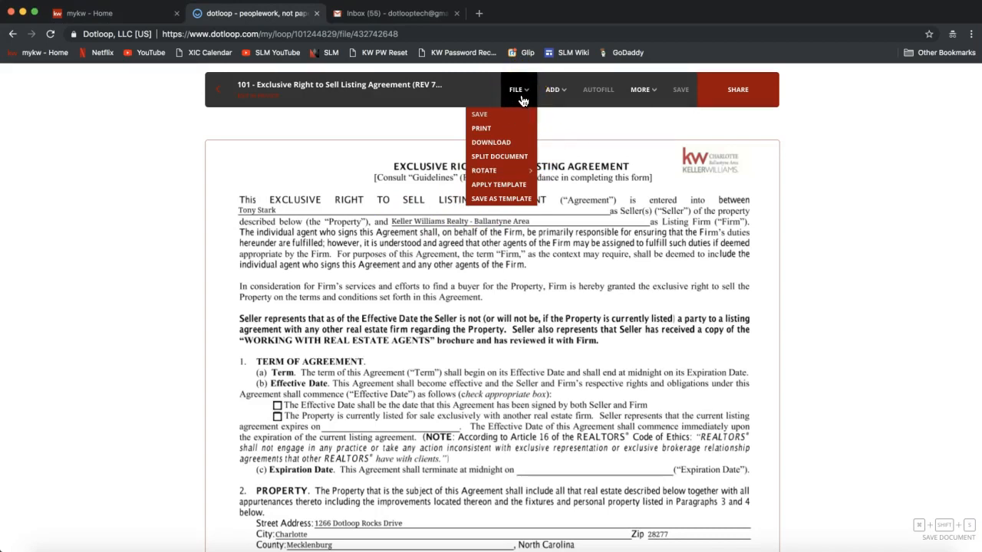
left_click(502, 158)
left_click(500, 171)
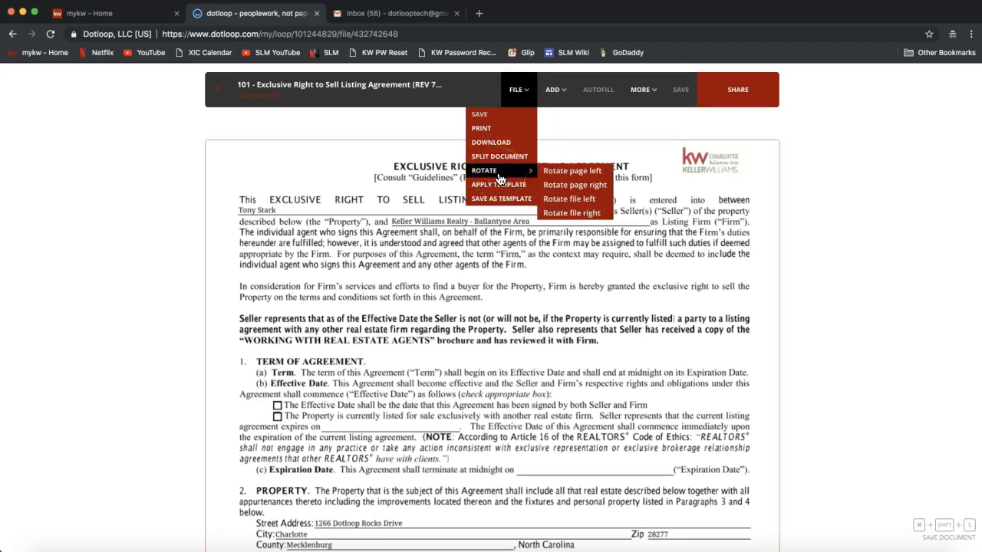
left_click(567, 199)
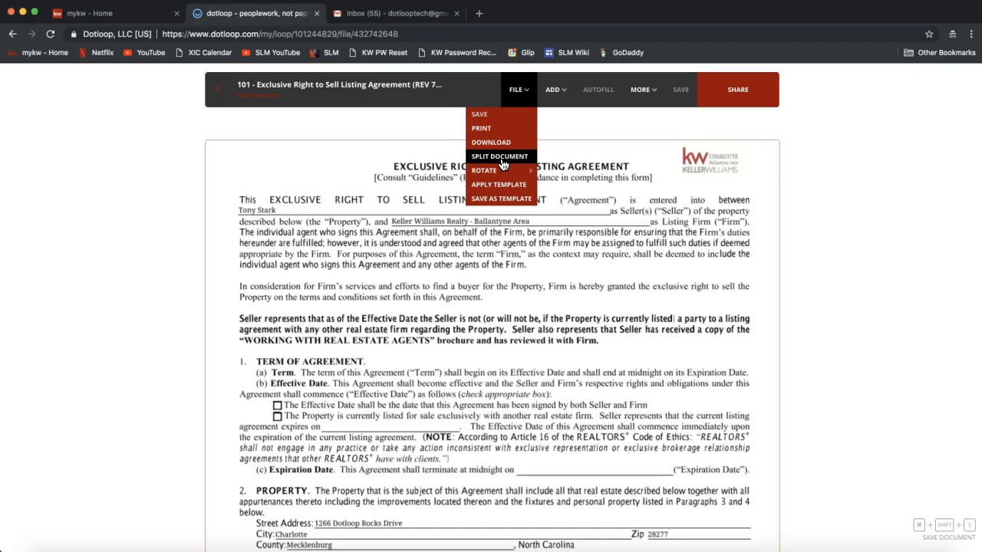
Set Split Document to 3 files, then close the dialog without splitting the 10-page agreement.
left_click(502, 164)
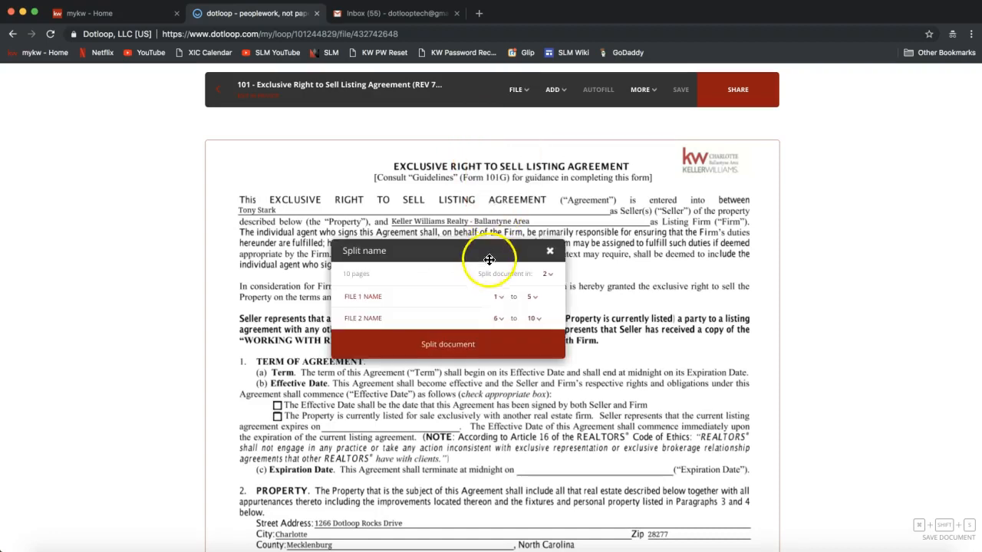
left_click_drag(480, 274, 537, 277)
left_click(553, 278)
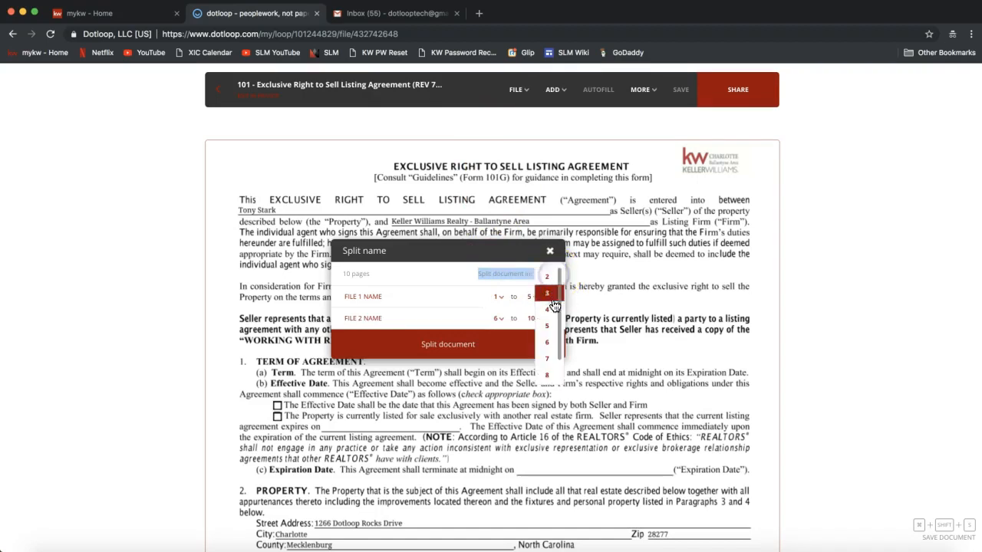
scroll(549, 376, "down", 3)
scroll(549, 360, "up", 3)
left_click(548, 297)
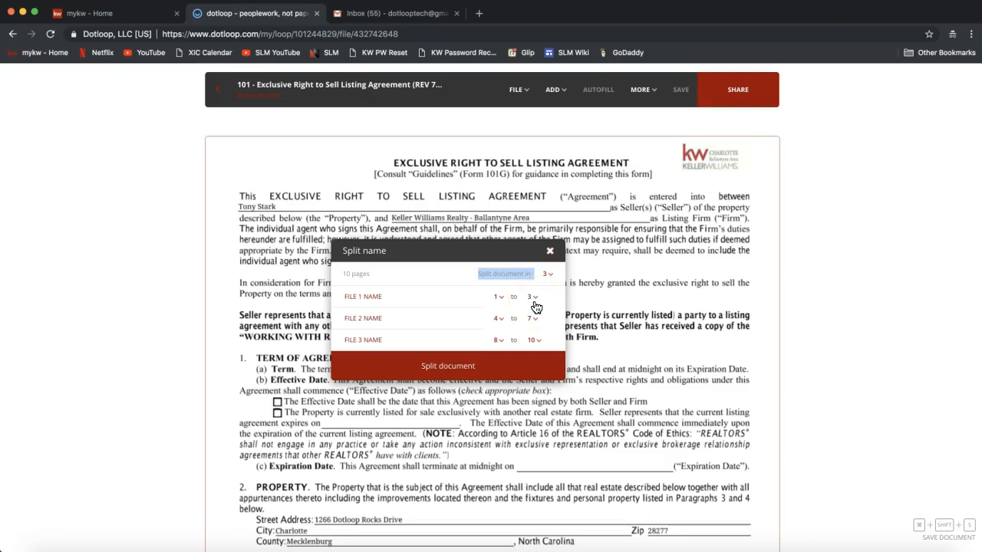
left_click(383, 296)
left_click(383, 318)
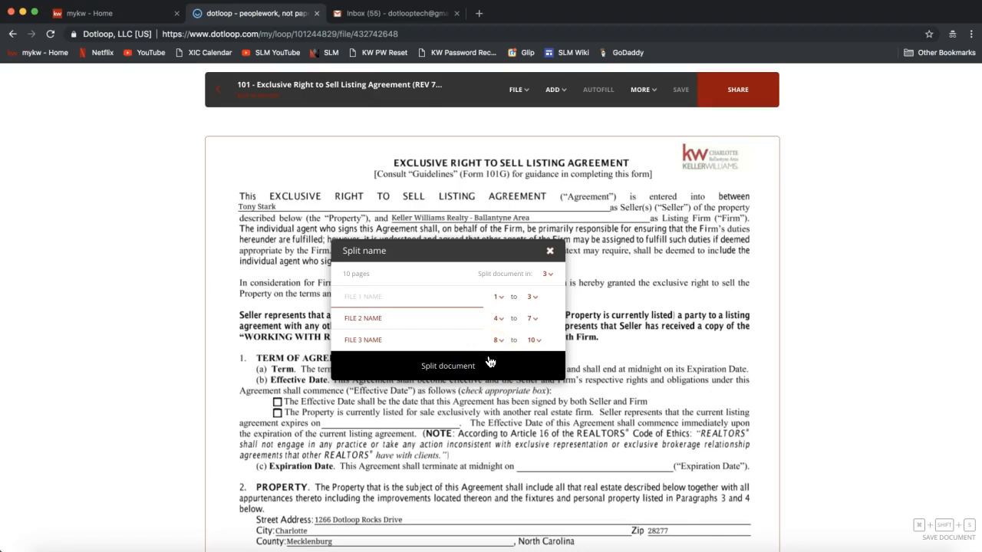
left_click(549, 251)
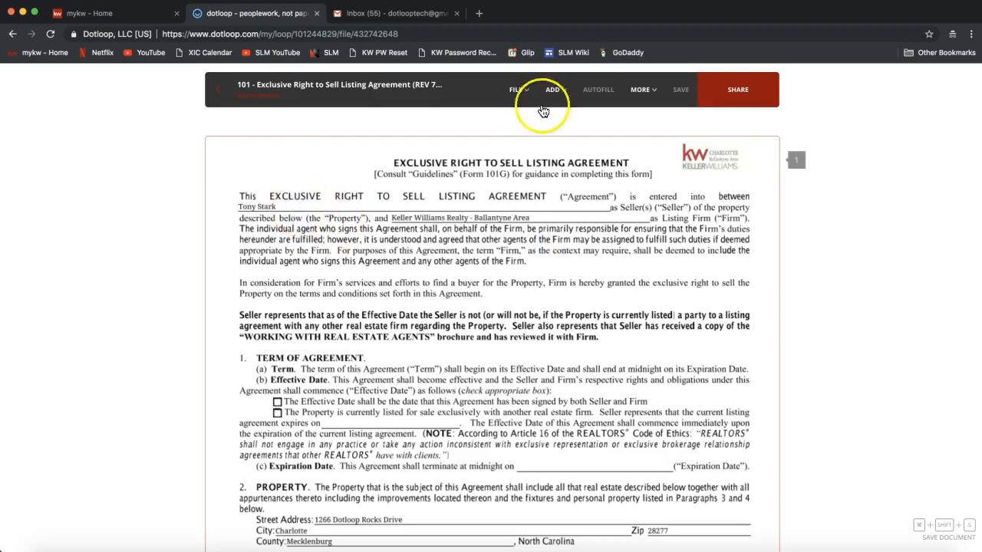
Add a strikethrough line across the autofilled seller name on form 101's first line.
left_click(519, 90)
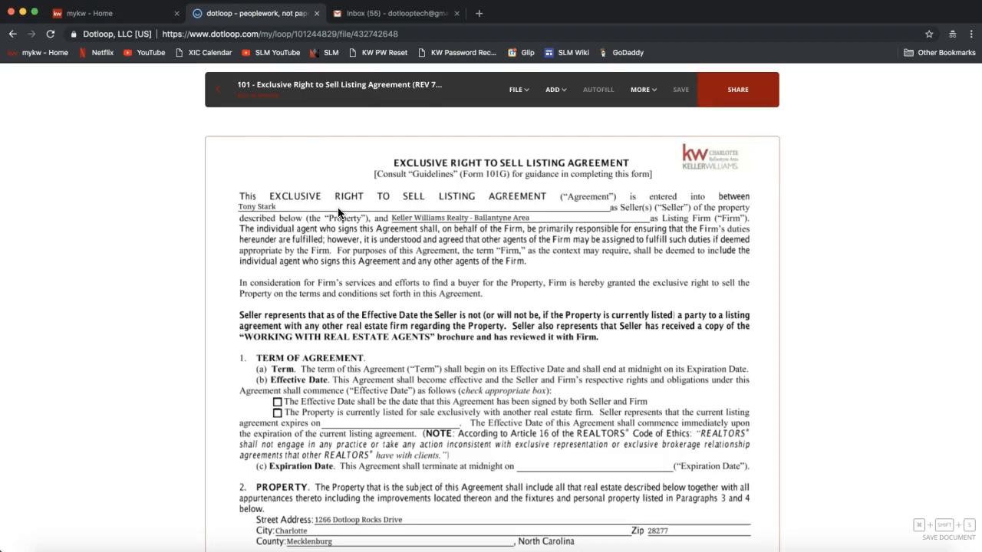
left_click(239, 218)
left_click(549, 95)
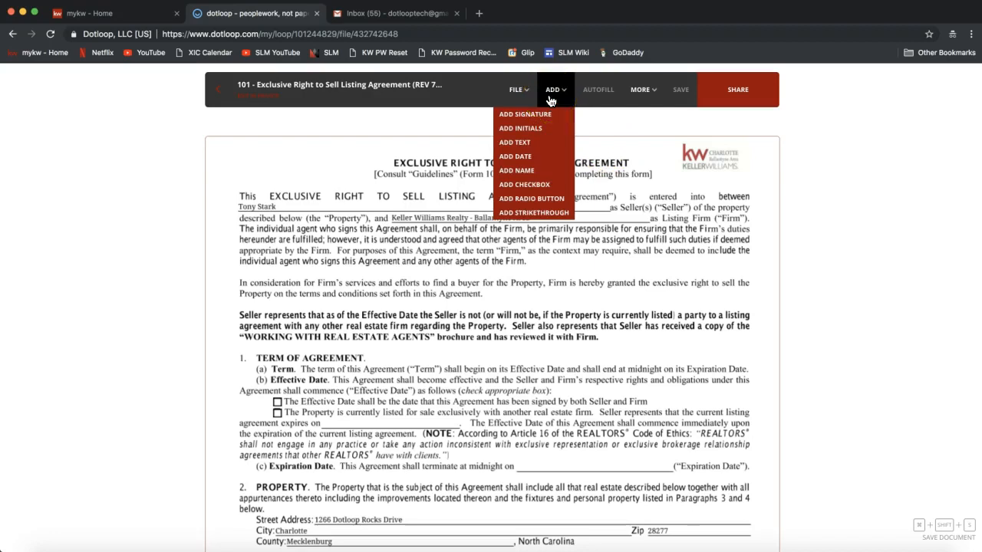
left_click(556, 98)
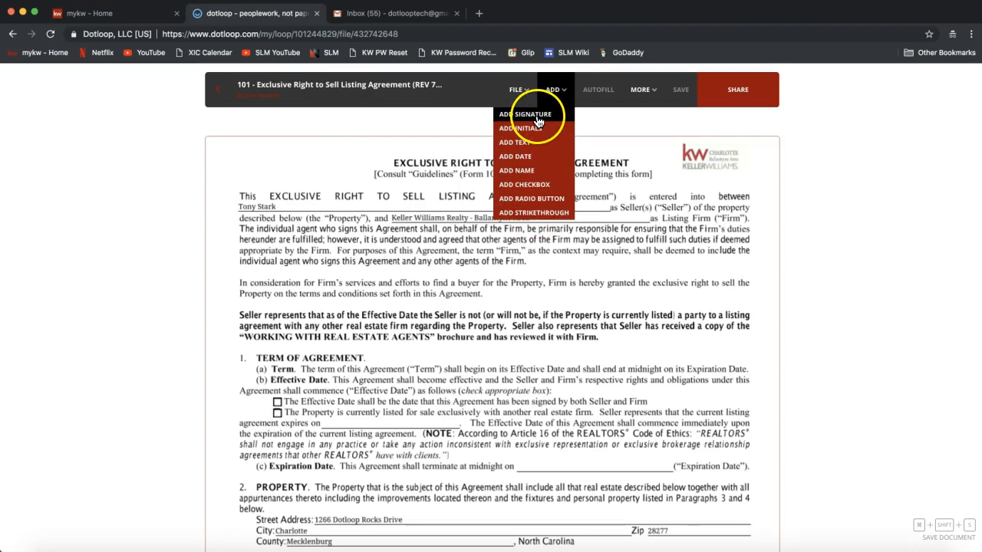
left_click(531, 214)
left_click(298, 224)
left_click_drag(298, 227, 260, 211)
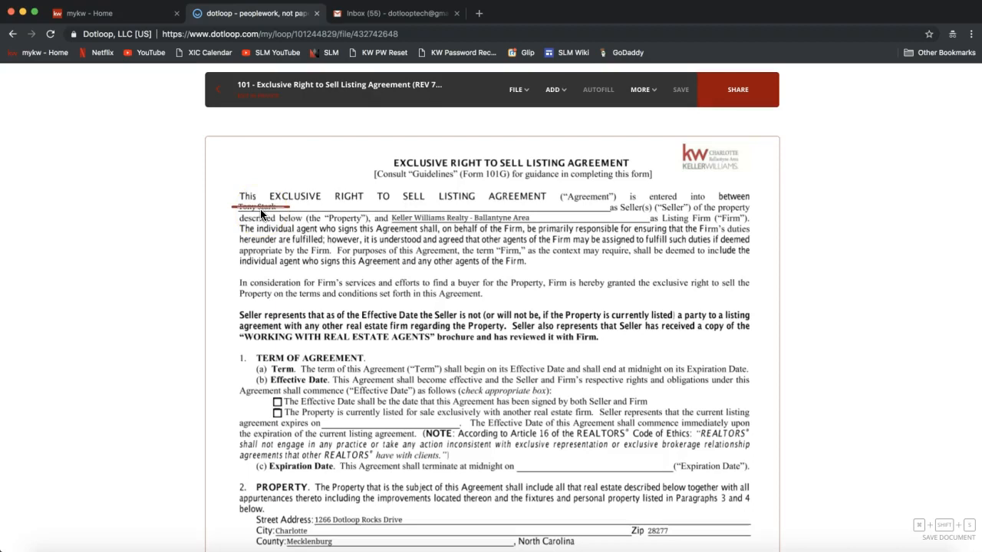
left_click(261, 213)
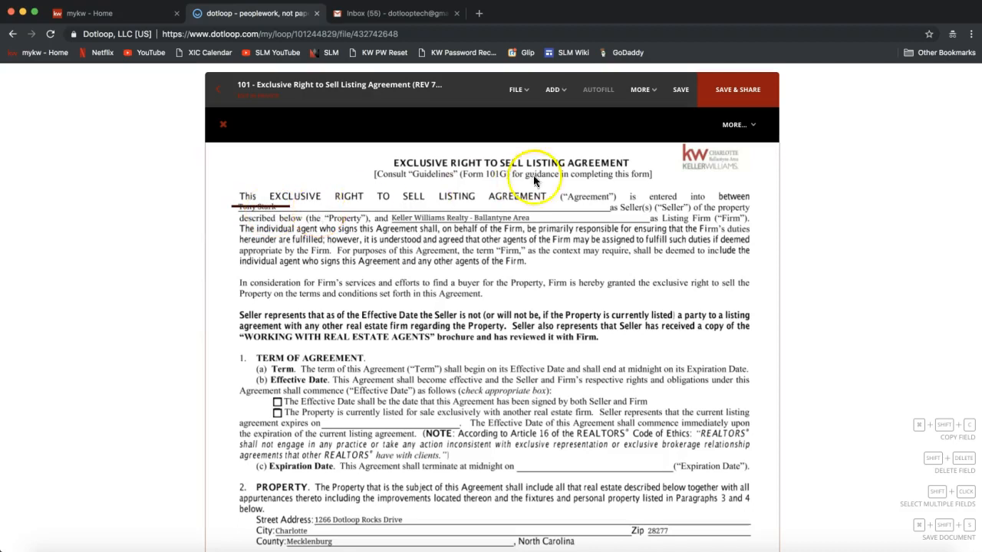
Place a text field after the struck-out seller name and widen it across the seller line.
left_click(554, 91)
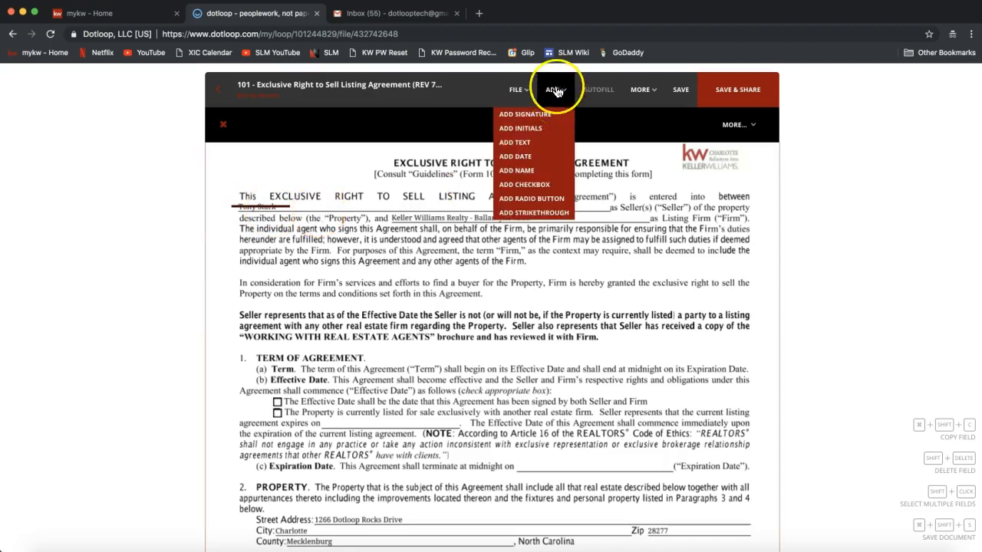
left_click(516, 147)
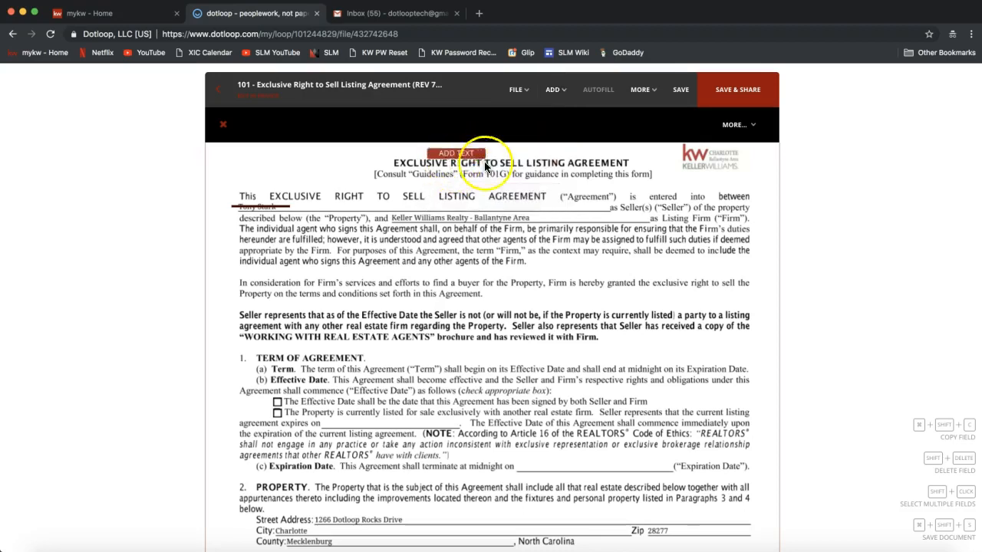
left_click(358, 215)
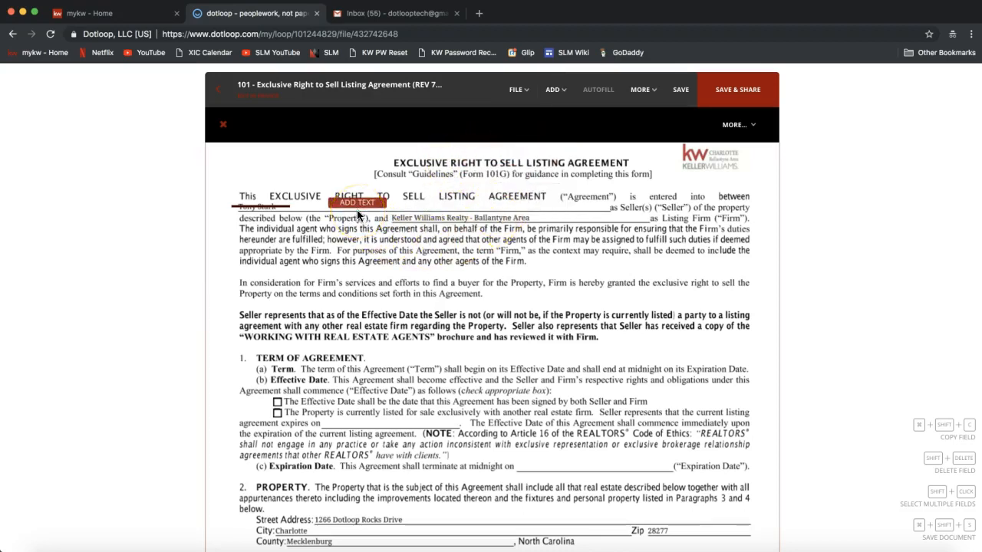
left_click(328, 217)
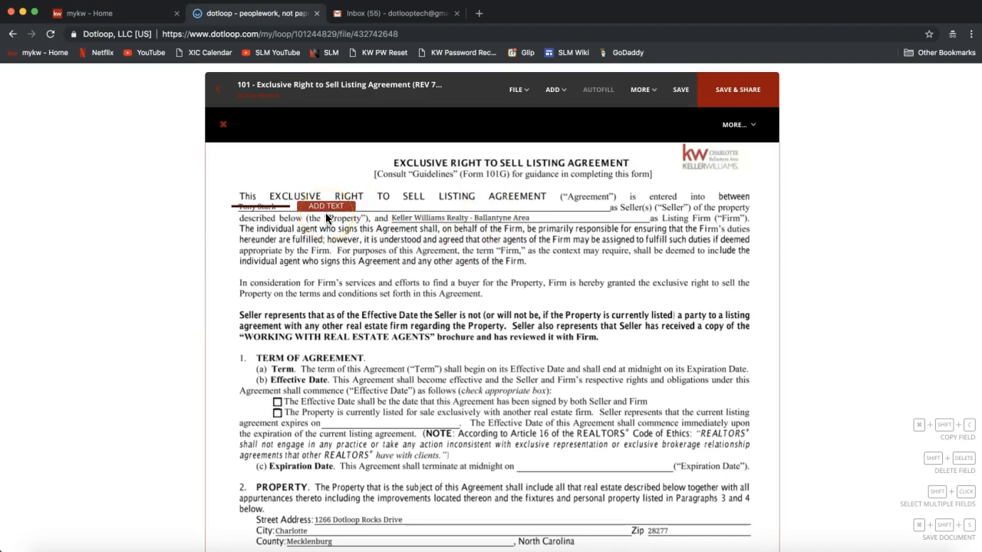
left_click(381, 257)
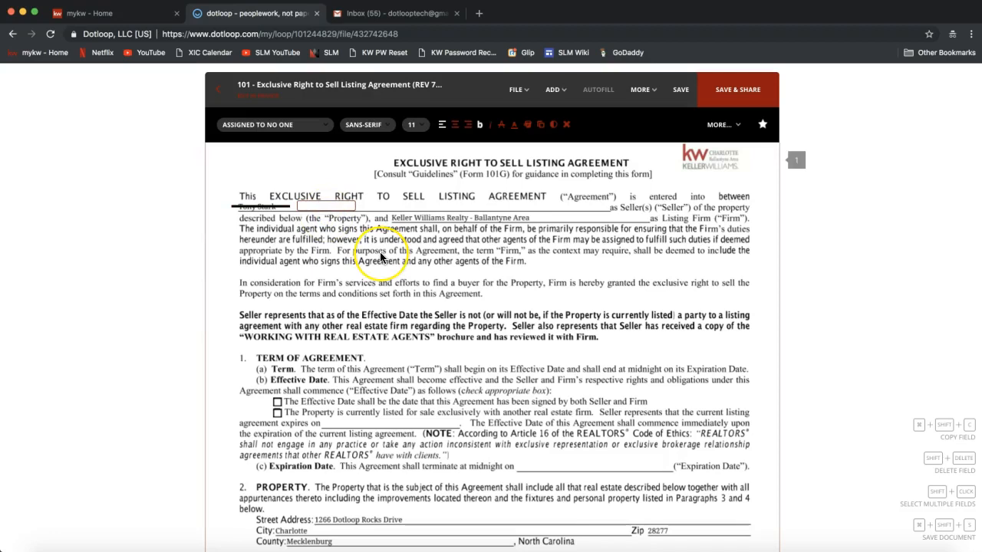
left_click(350, 203)
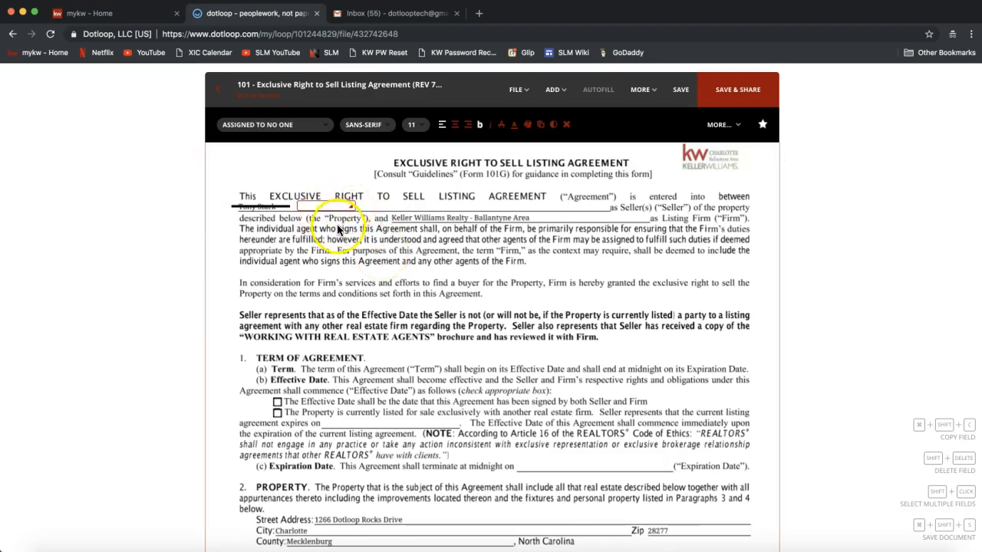
left_click(335, 205)
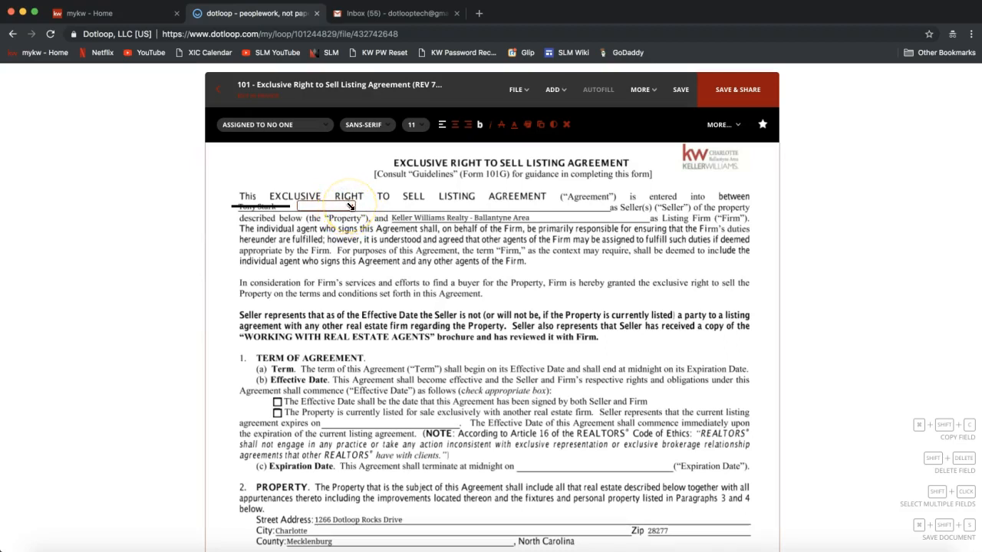
left_click_drag(351, 205, 602, 207)
Type the seller's corrected full name into the new text field.
left_click(332, 211)
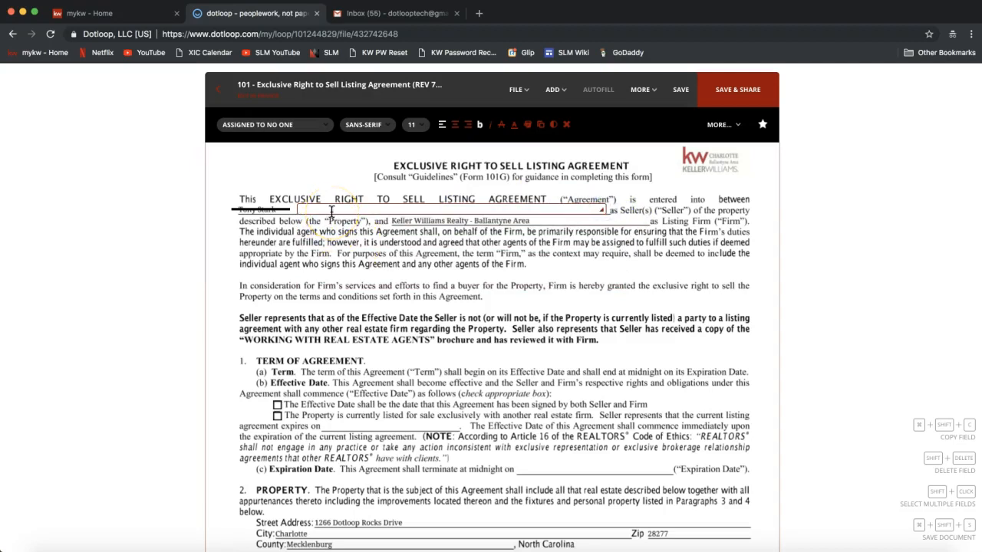
type("Anthony Stark")
left_click(309, 255)
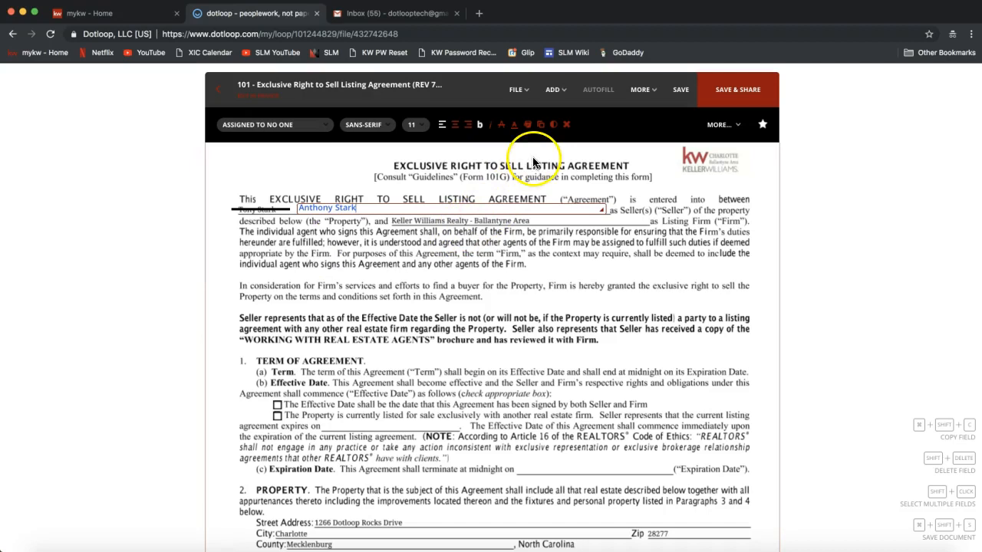
left_click(555, 92)
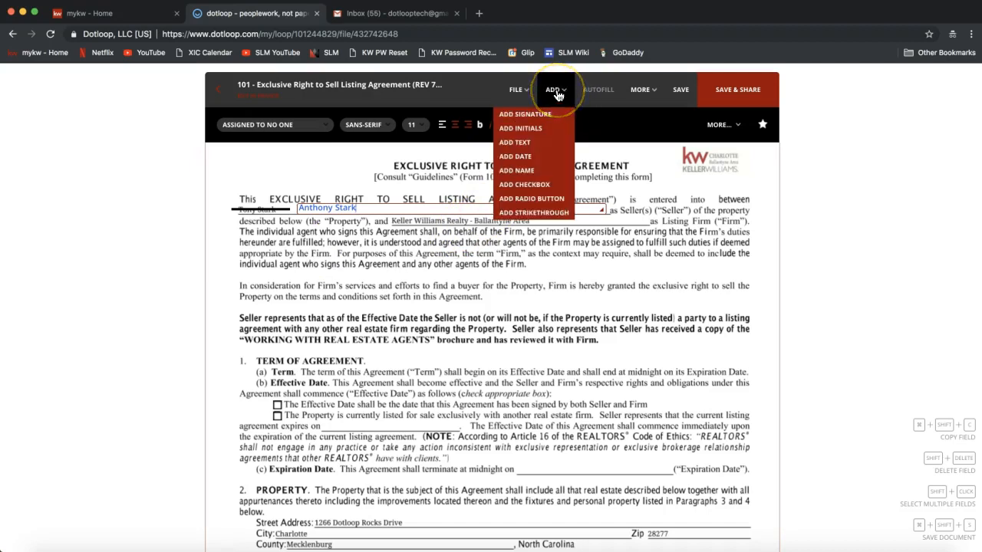
Add an initials field and position it at page one's top-left beside the title.
left_click(536, 128)
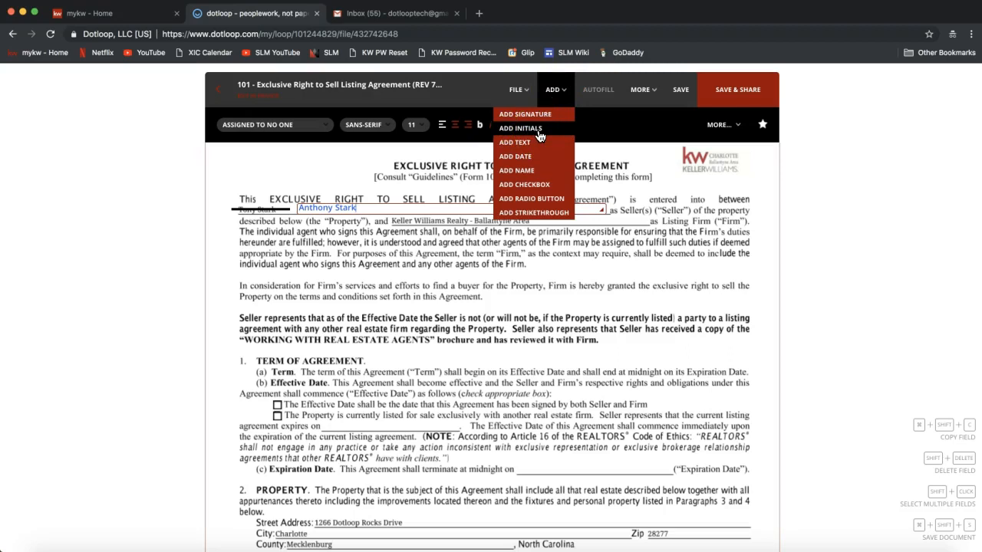
left_click(537, 132)
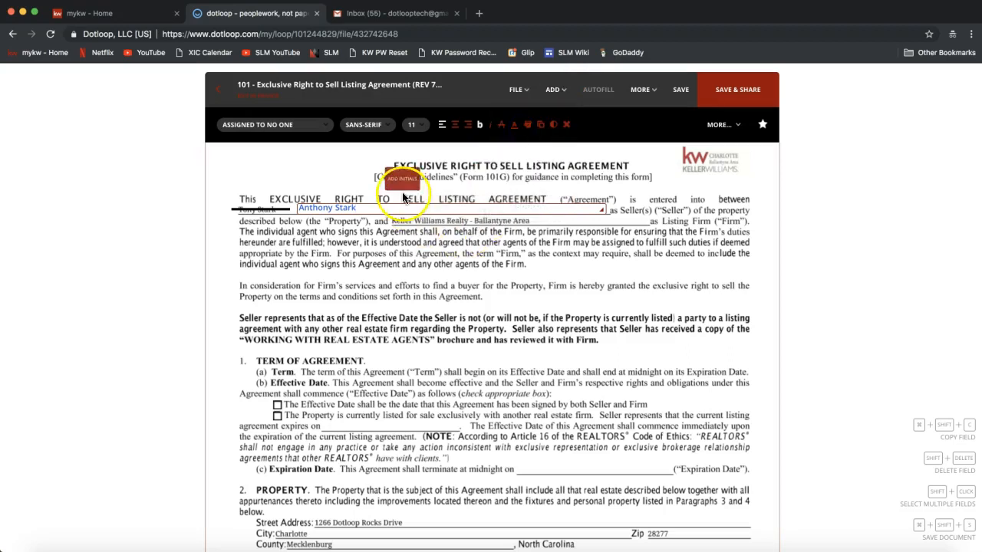
left_click(247, 193)
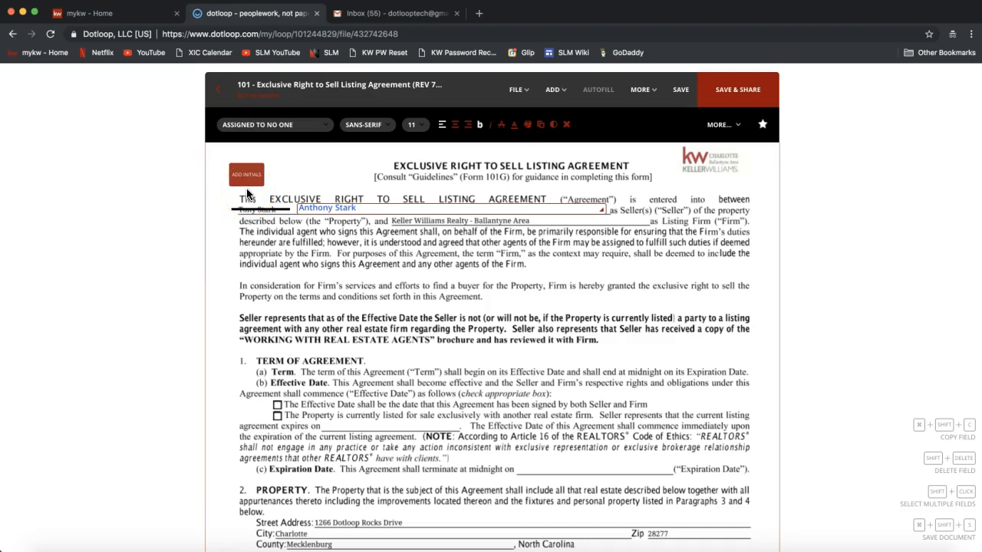
left_click_drag(247, 193, 239, 190)
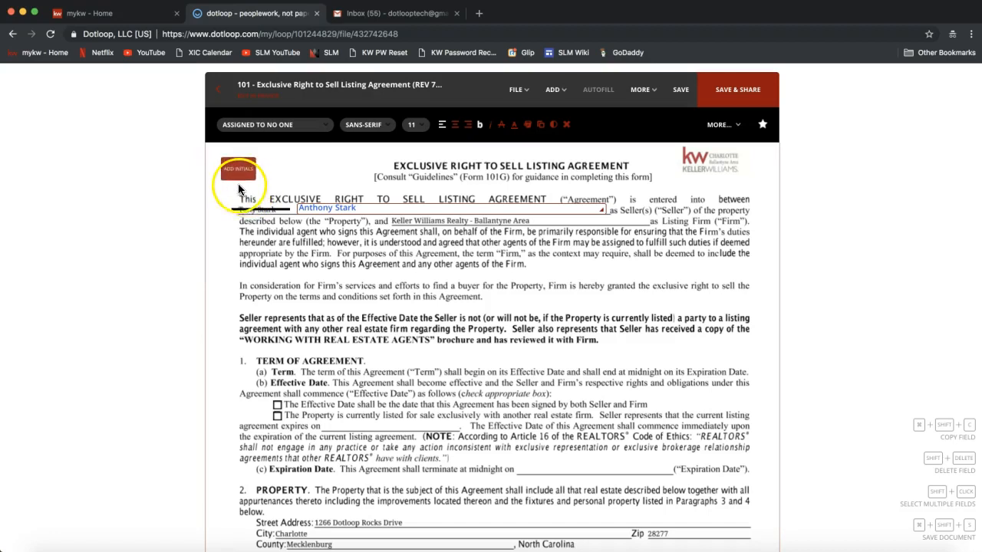
left_click_drag(239, 191, 238, 192)
left_click(237, 186)
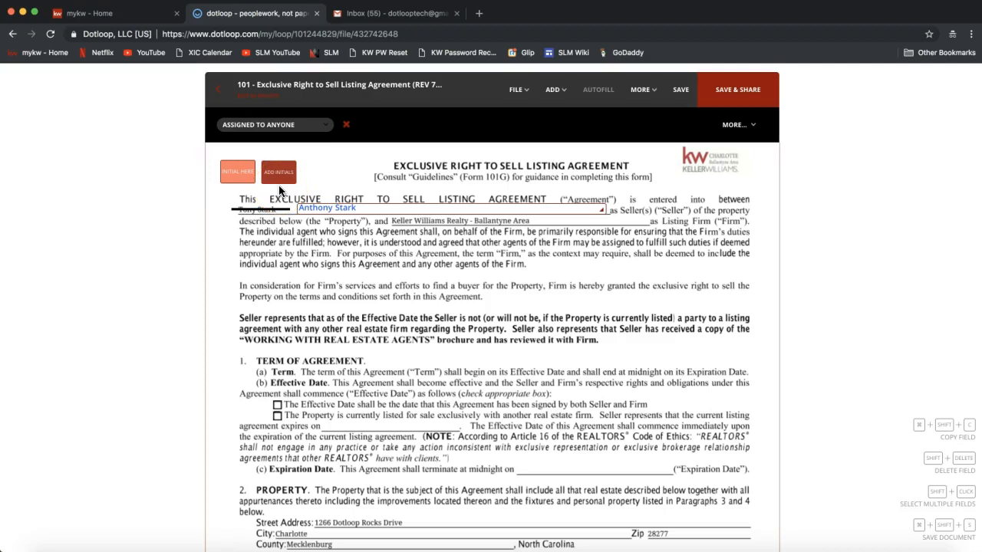
Drop a second Initial Here field beside the first and select it.
left_click(280, 192)
left_click(338, 165)
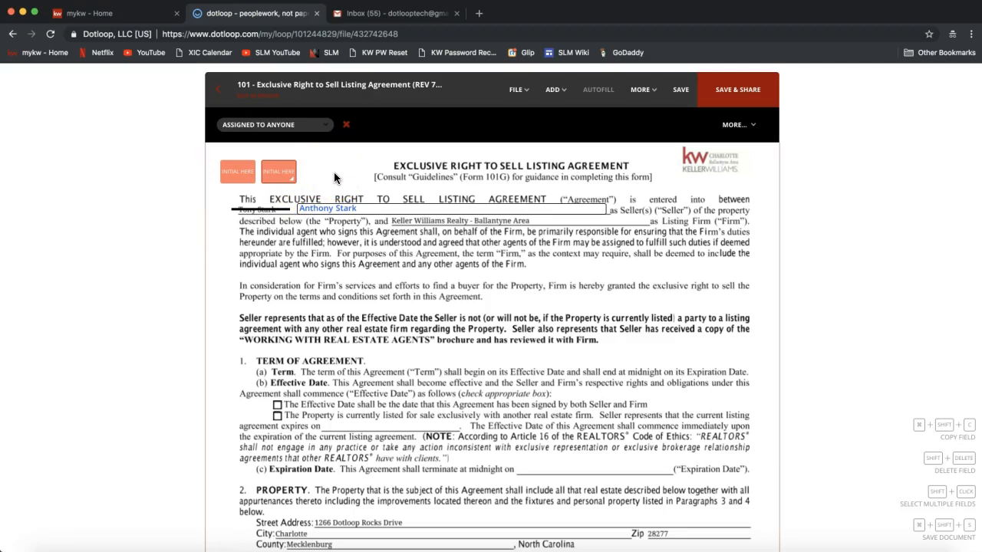
left_click(278, 176)
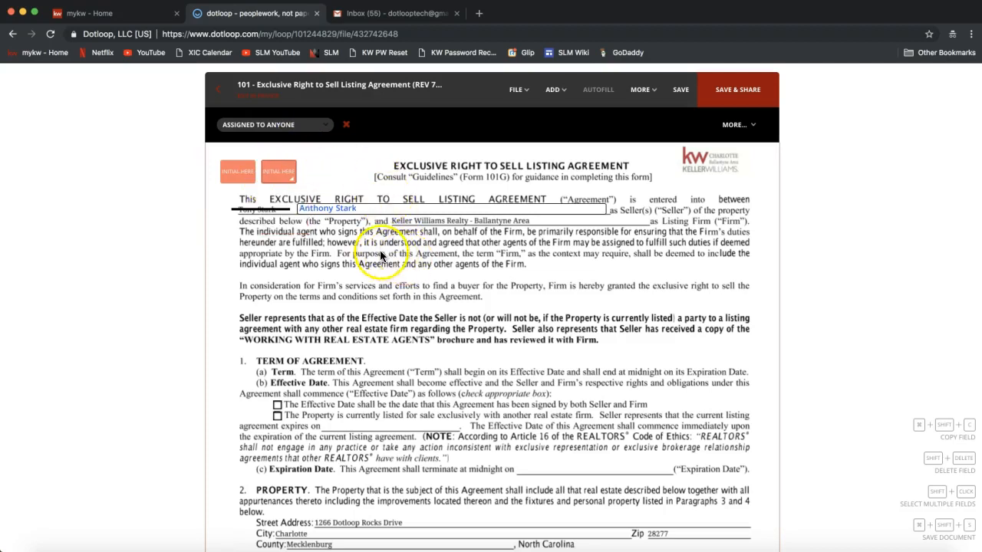
left_click(279, 177)
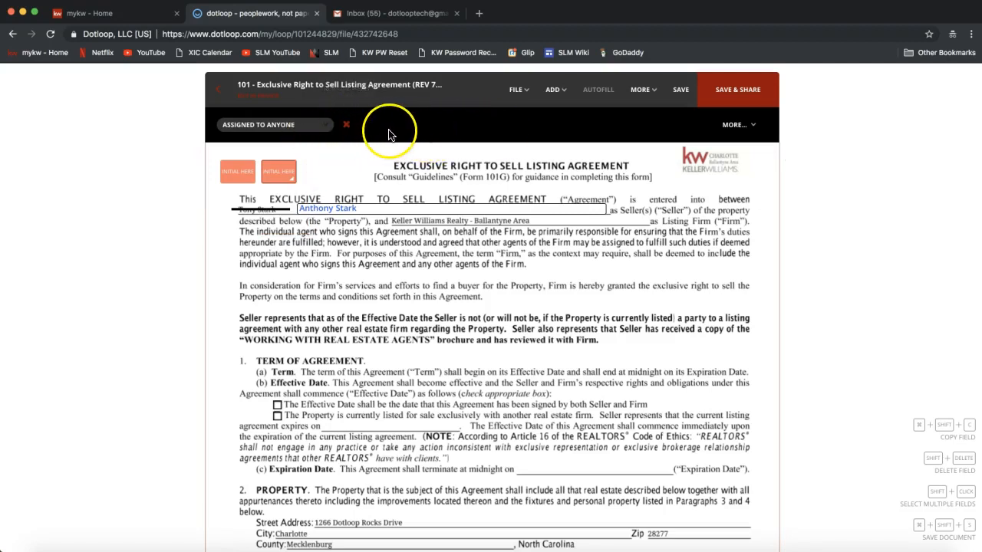
Delete the second Initial Here field and assign the first one to the seller.
left_click(346, 126)
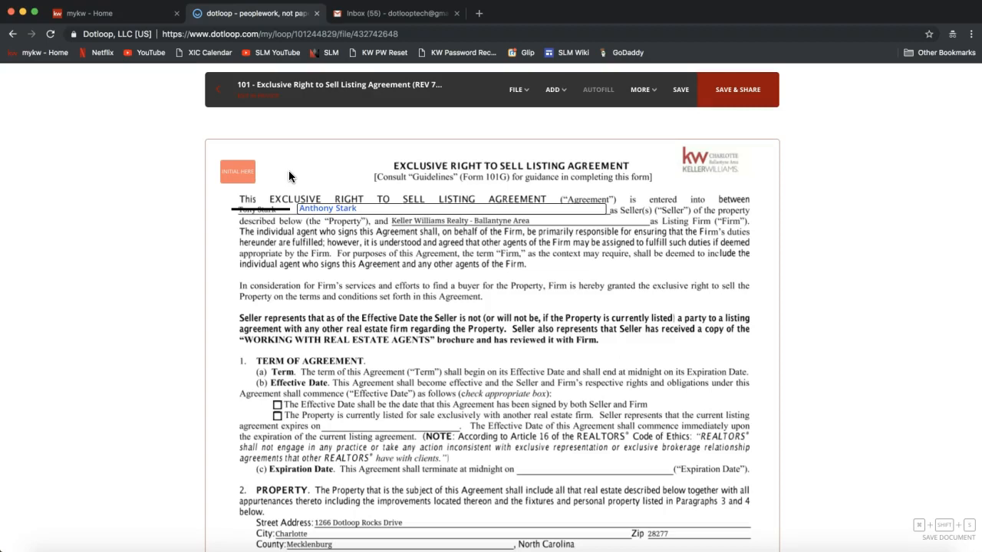
left_click(241, 173)
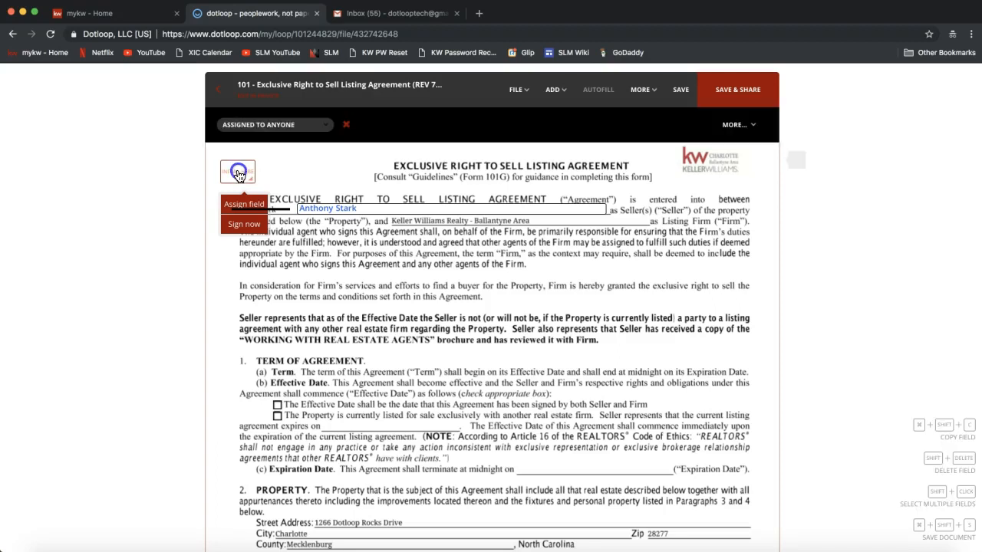
left_click(239, 205)
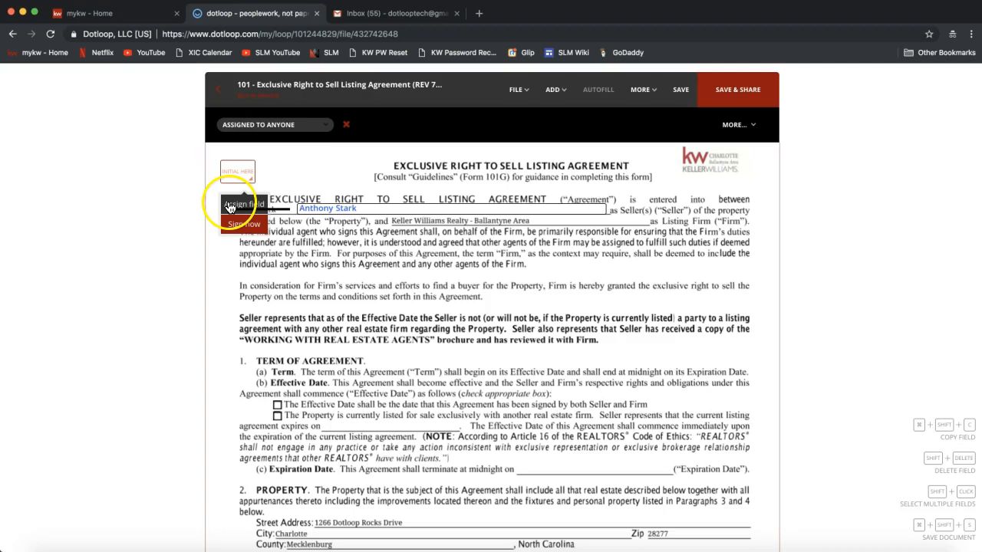
left_click(229, 207)
mouse_move(227, 181)
left_click(234, 205)
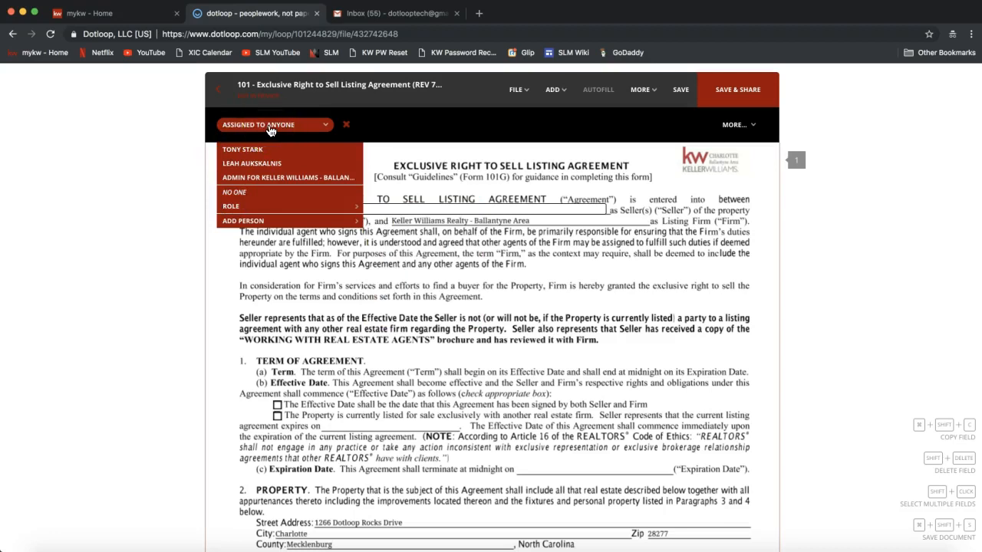
left_click(254, 151)
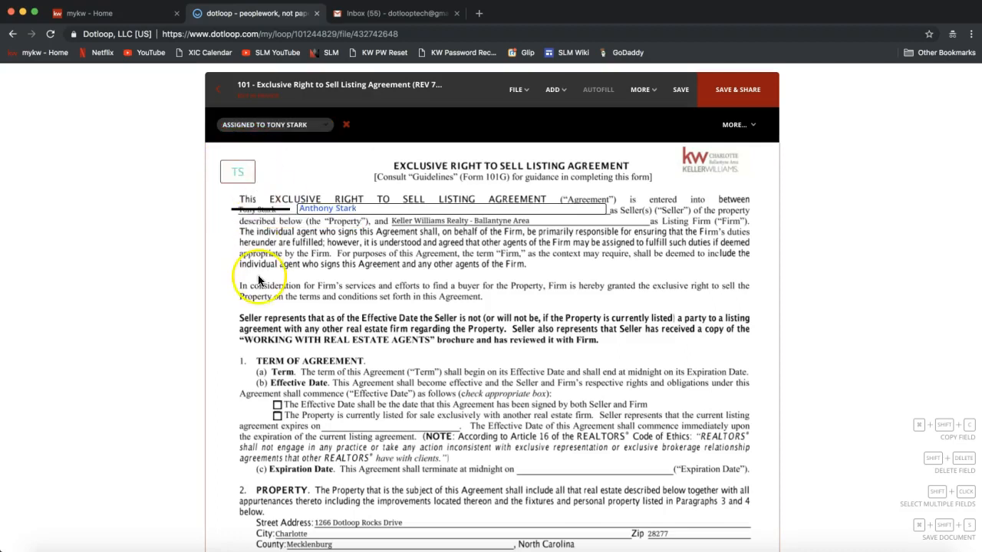
left_click(281, 129)
left_click(554, 90)
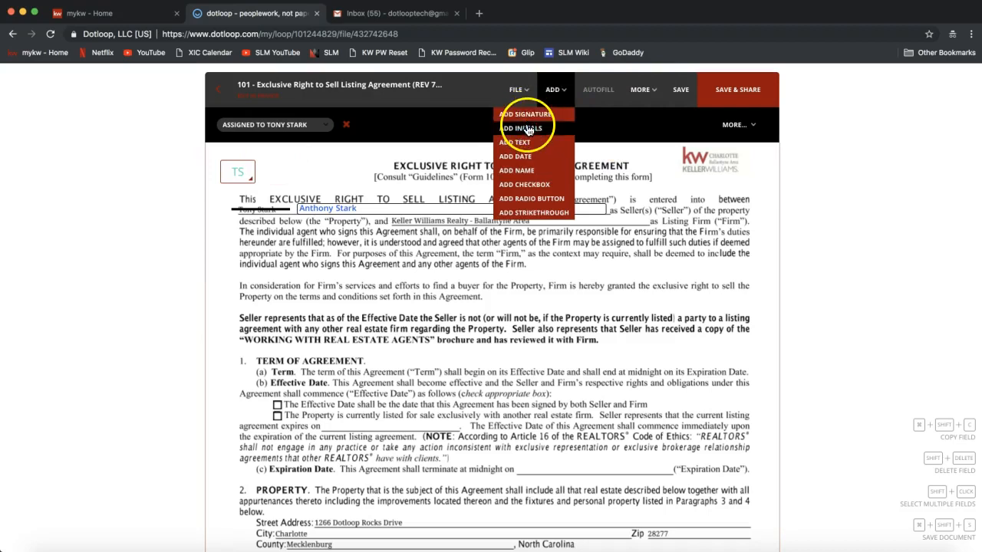
left_click(528, 128)
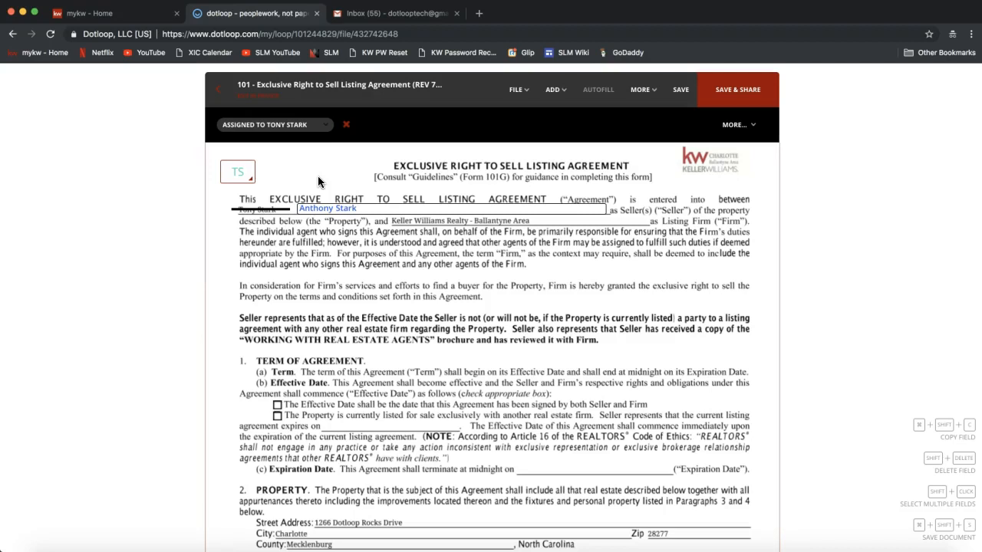
Place initials fields in both Seller initials boxes at the foot of page one.
scroll(415, 268, "down", 5)
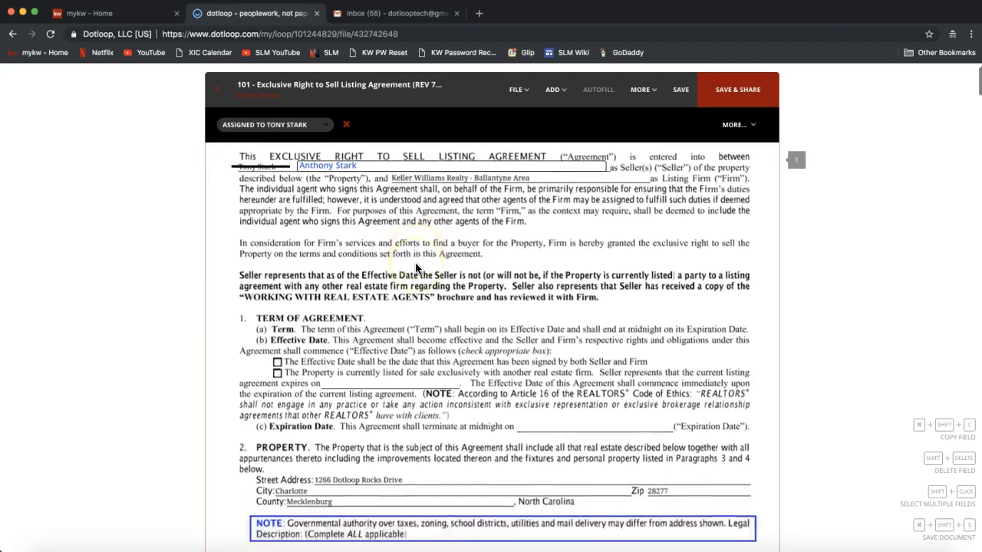
scroll(416, 268, "down", 5)
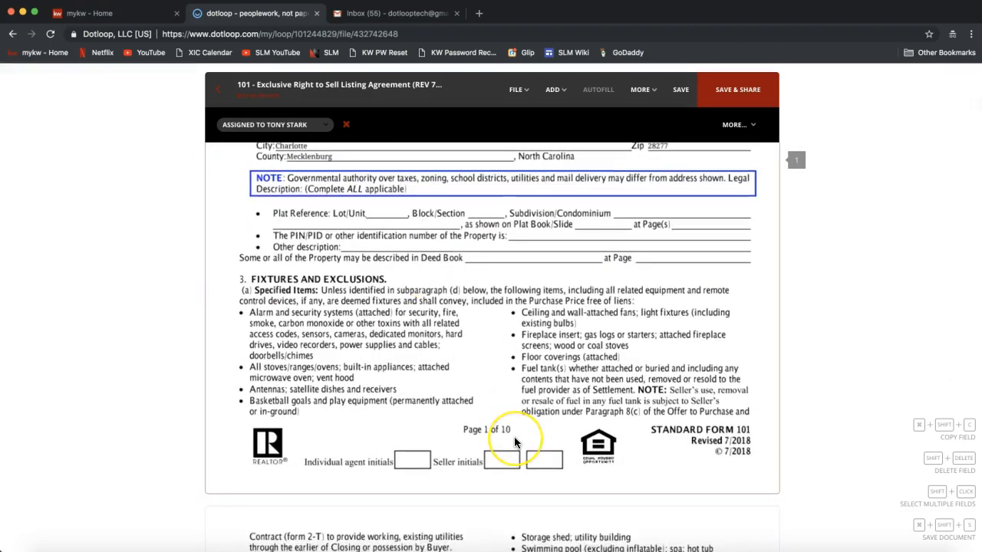
left_click(553, 90)
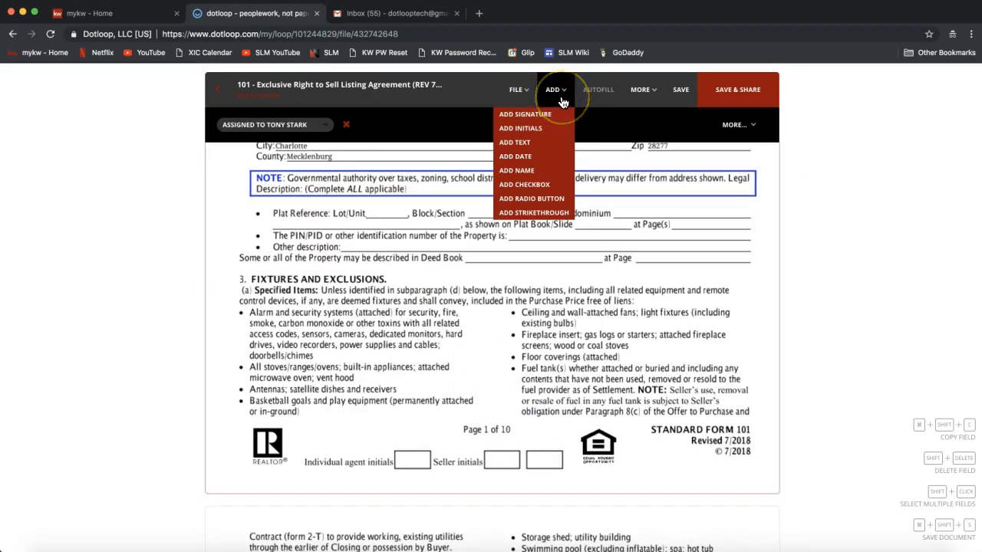
left_click(537, 130)
left_click(503, 477)
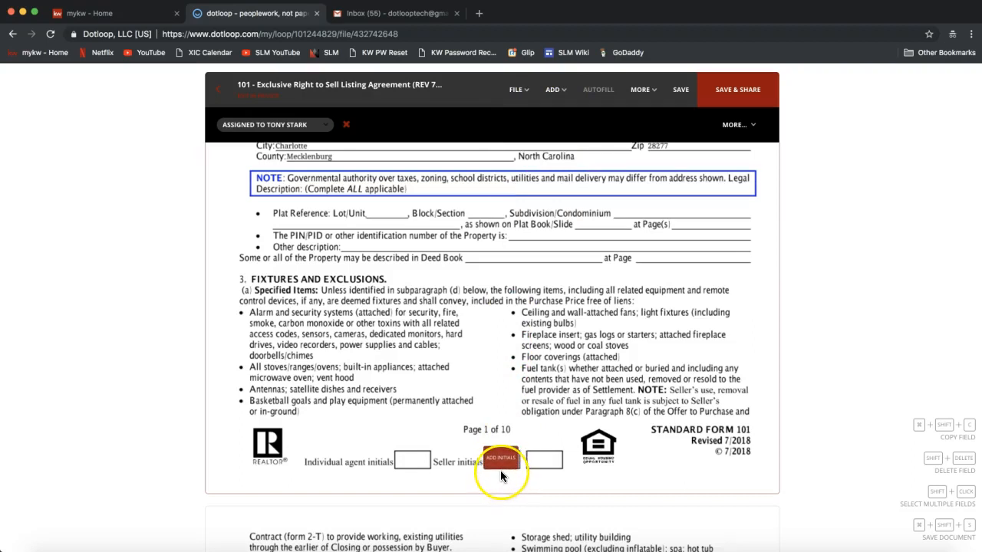
left_click(500, 470)
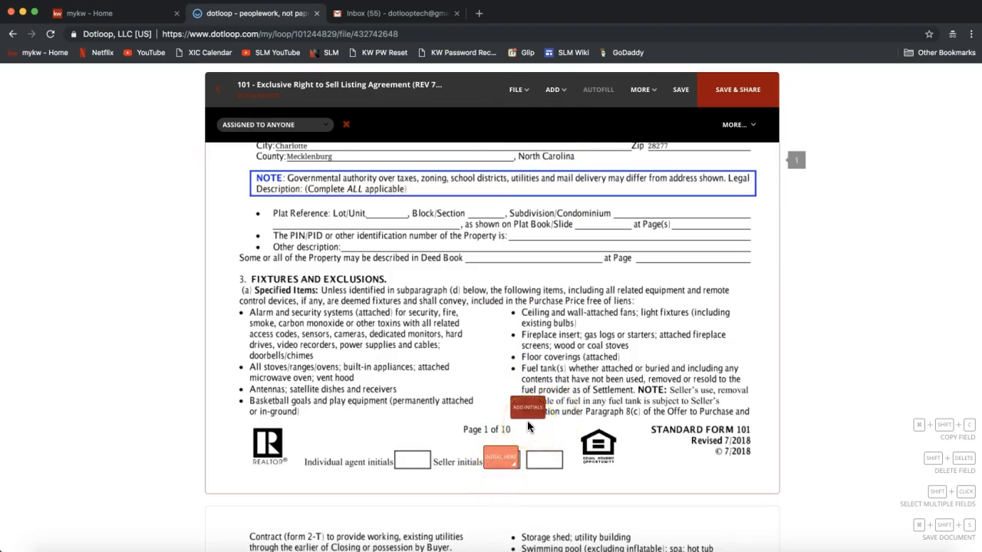
left_click(541, 468)
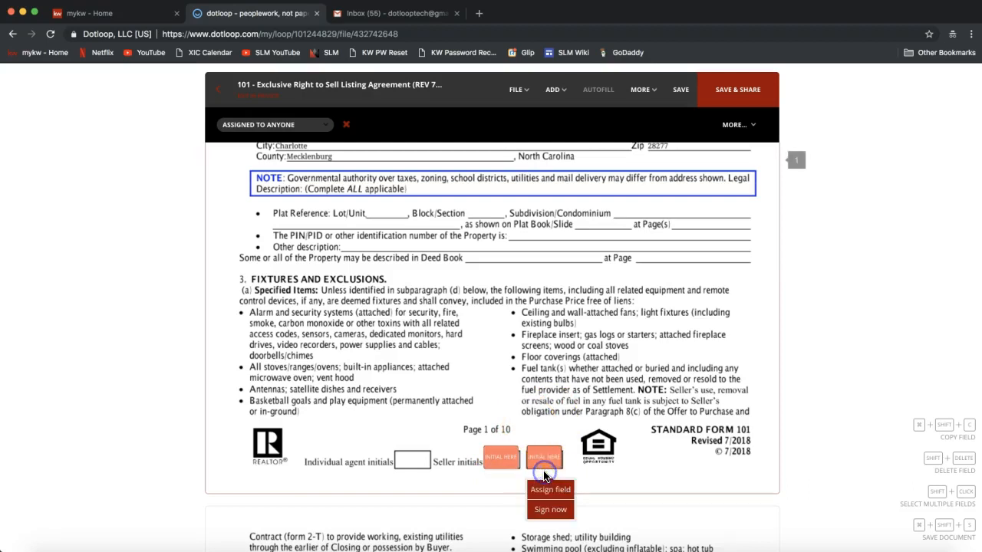
Assign the first Seller initials field to the seller.
left_click(501, 458)
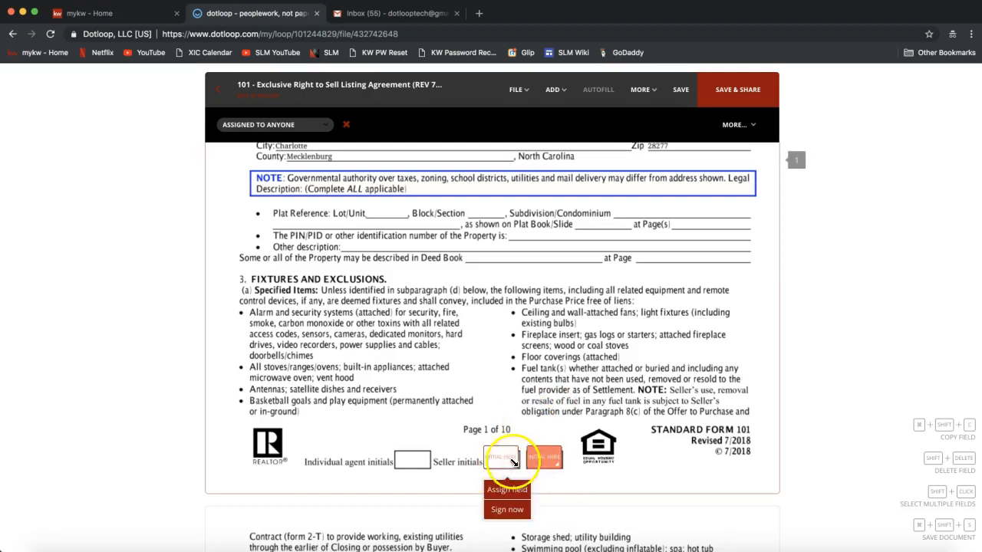
left_click(500, 491)
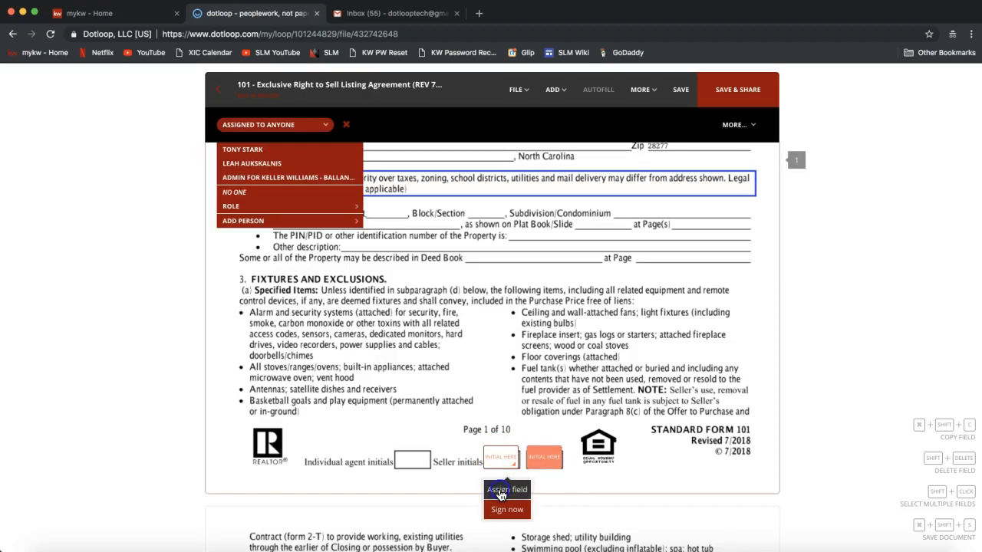
left_click(242, 150)
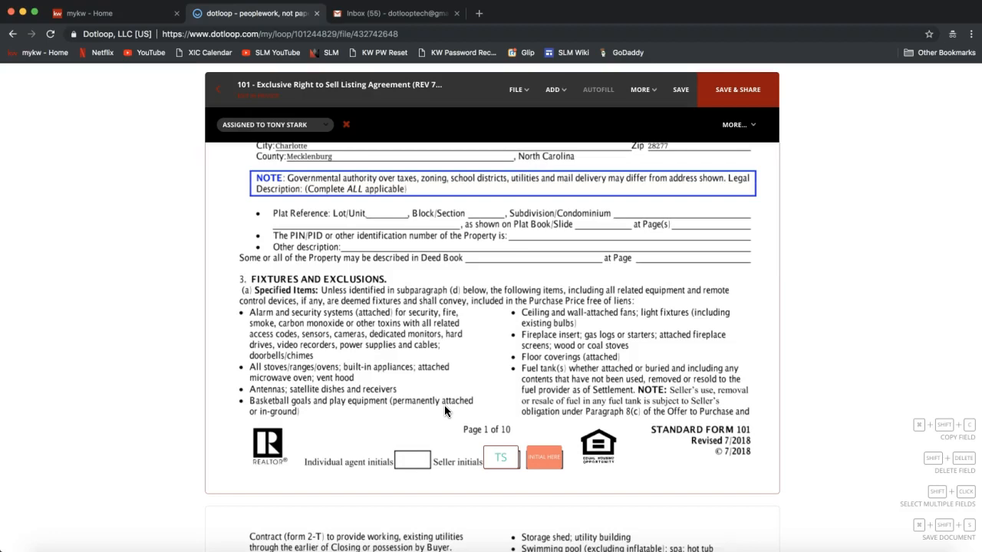
left_click(499, 457)
Choose Download from the FILE menu for the marked-up agreement.
left_click(516, 89)
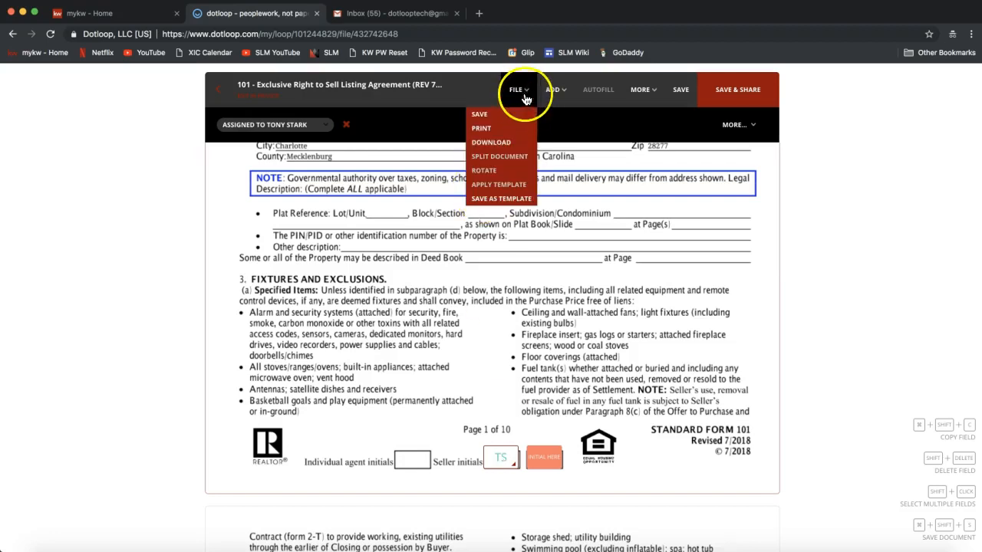
left_click(496, 150)
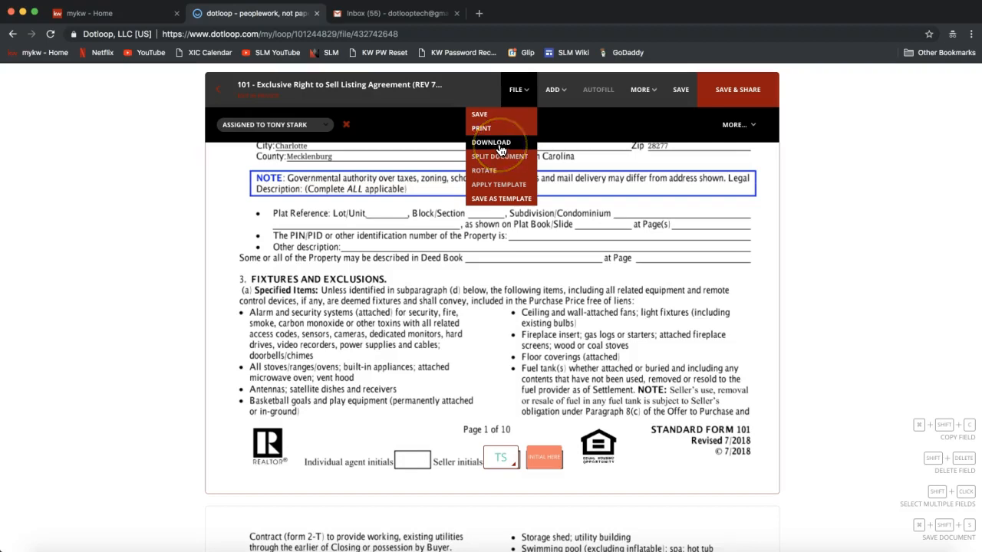
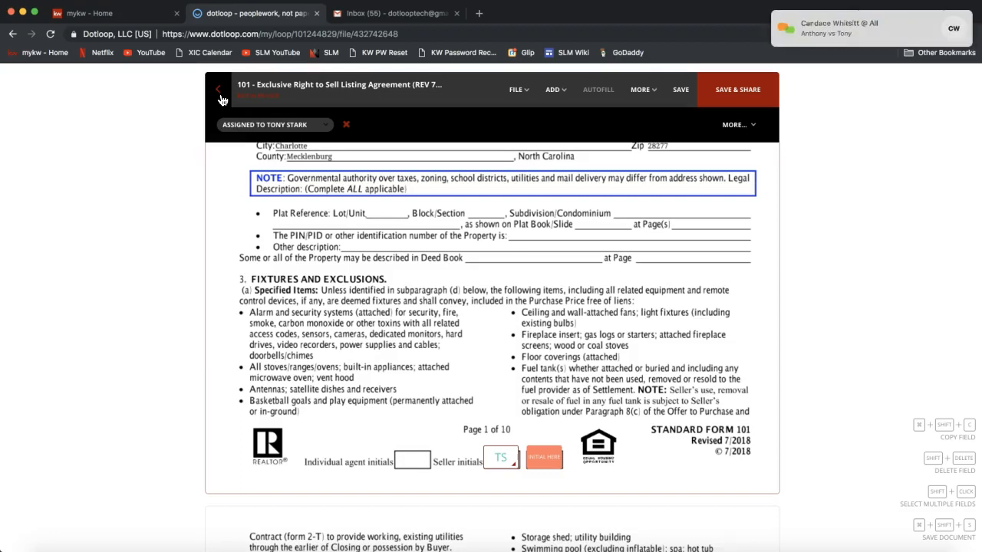
Review the seller name field and TS initials box, then exit the listing agreement toward the loop.
scroll(556, 282, "up", 8)
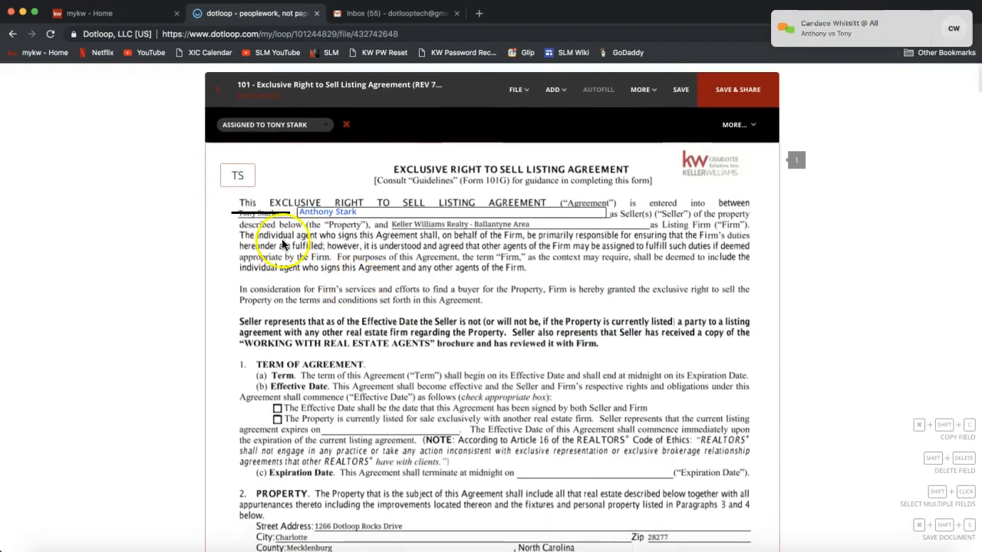
left_click(314, 211)
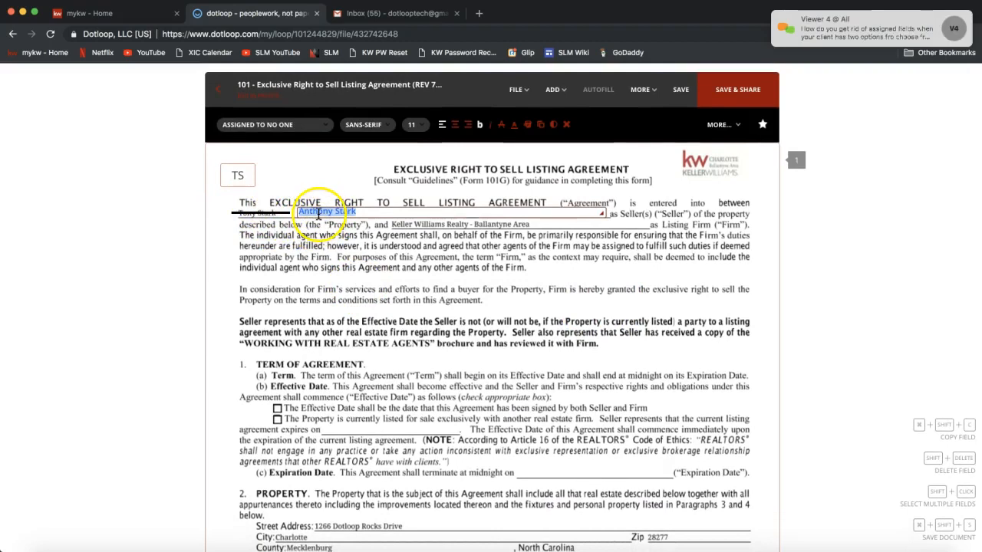
left_click(834, 28)
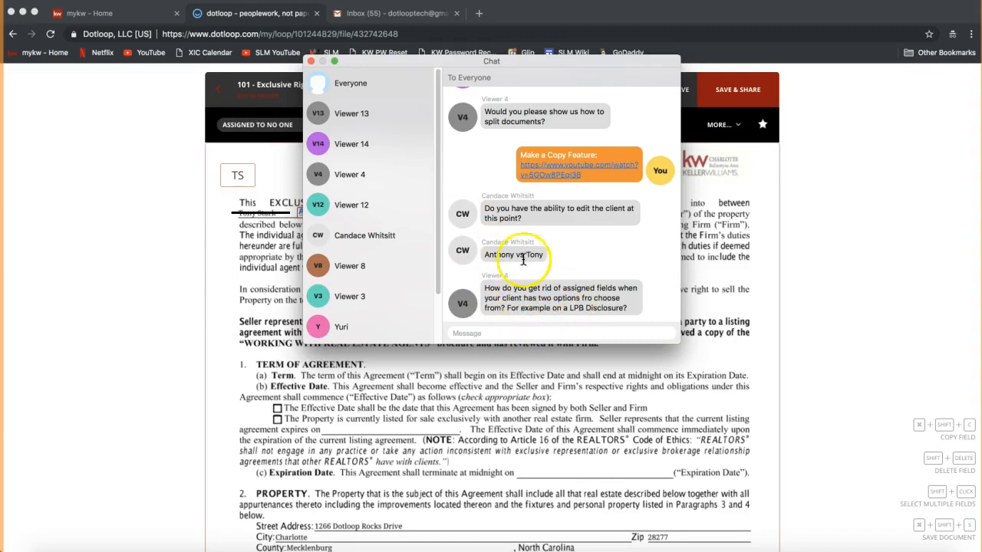
left_click(311, 62)
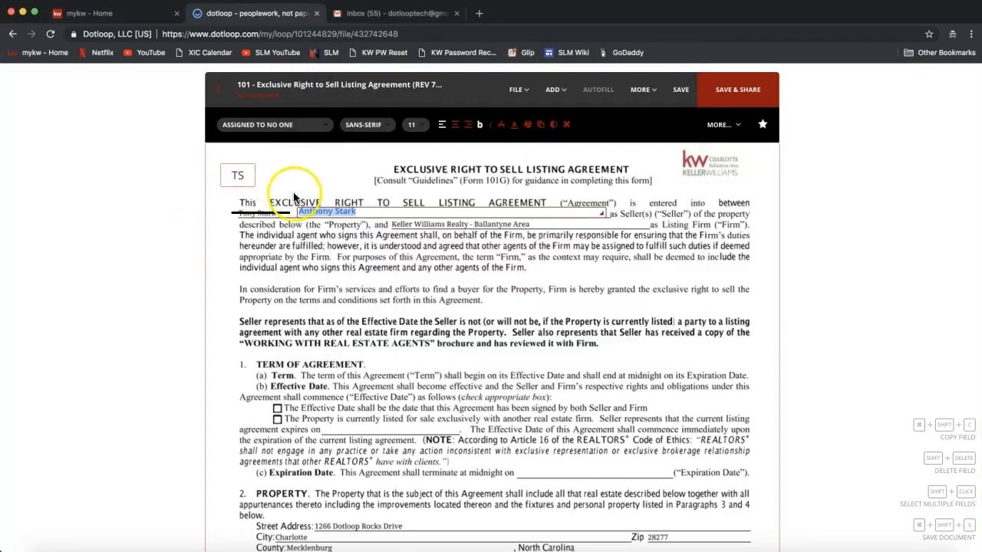
left_click(239, 188)
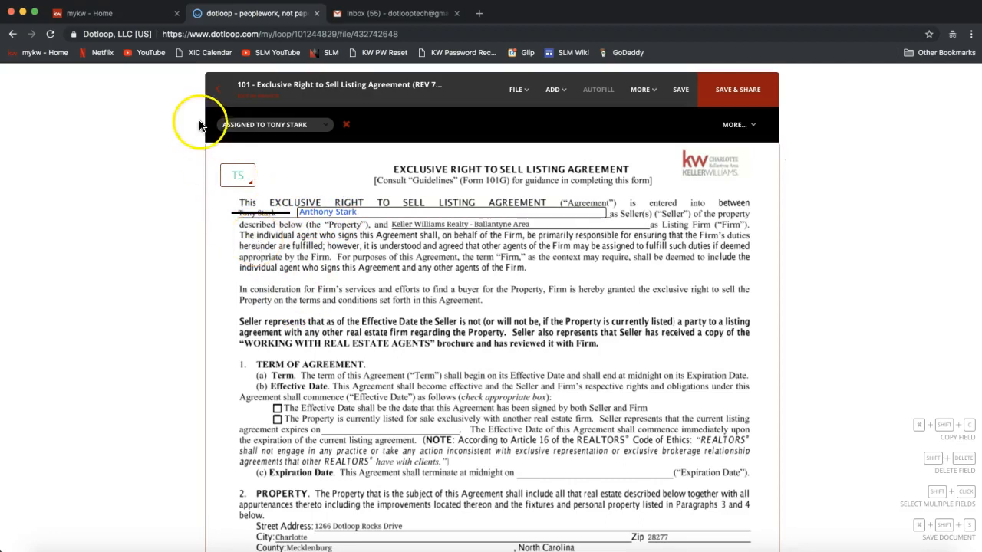
left_click(219, 96)
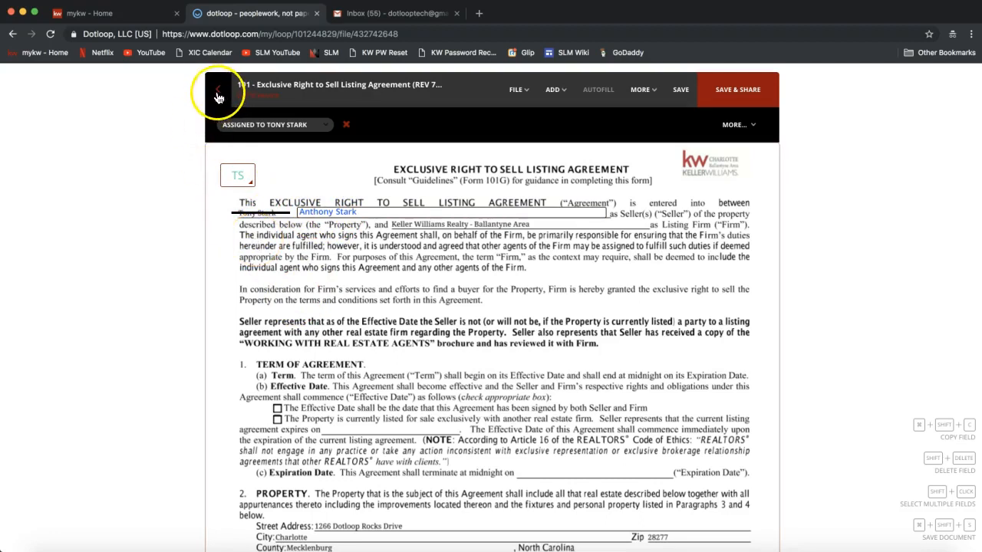
left_click(219, 96)
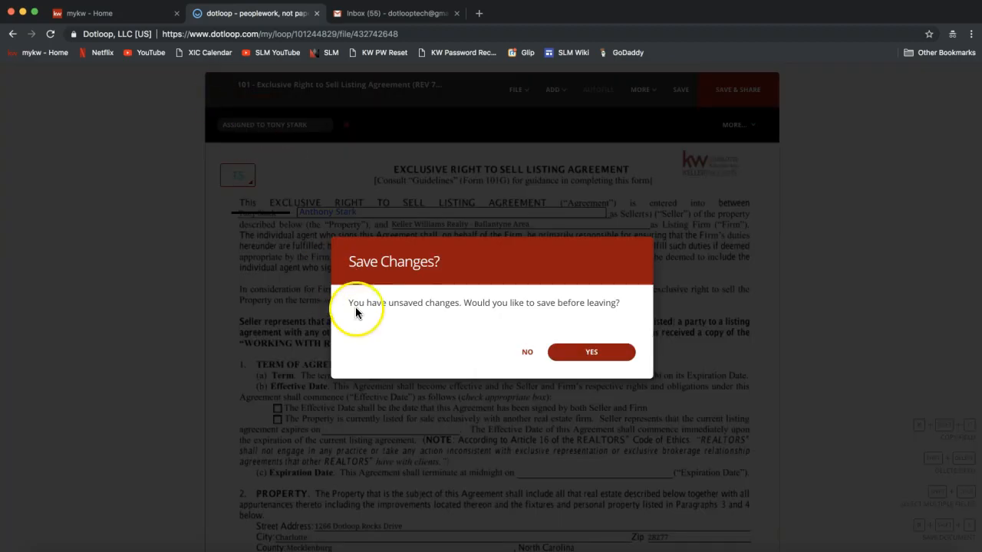
Save the agreement changes and open the seller's options in the loop's People list.
left_click(588, 358)
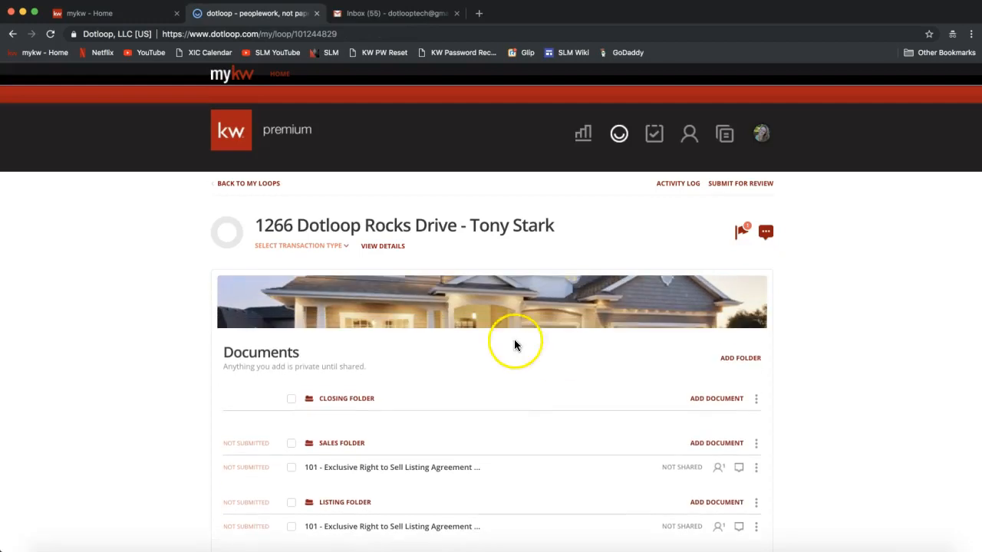
scroll(498, 337, "down", 6)
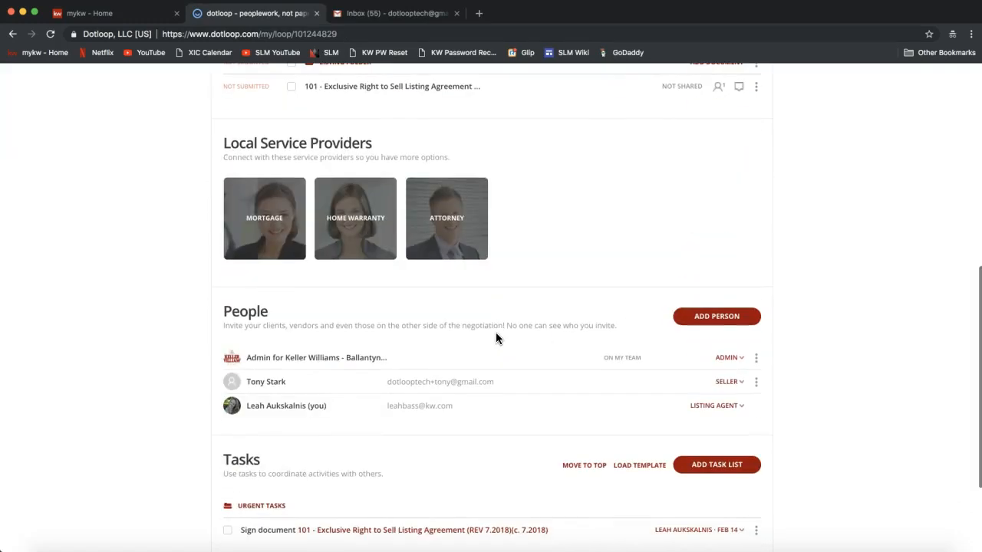
double_click(238, 313)
scroll(172, 368, "up", 3)
scroll(173, 370, "down", 5)
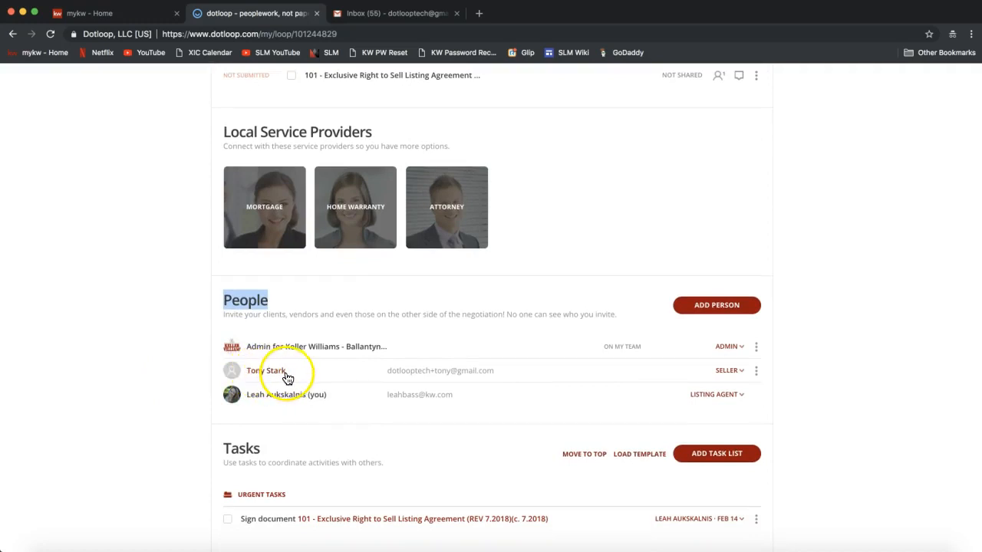
left_click(756, 372)
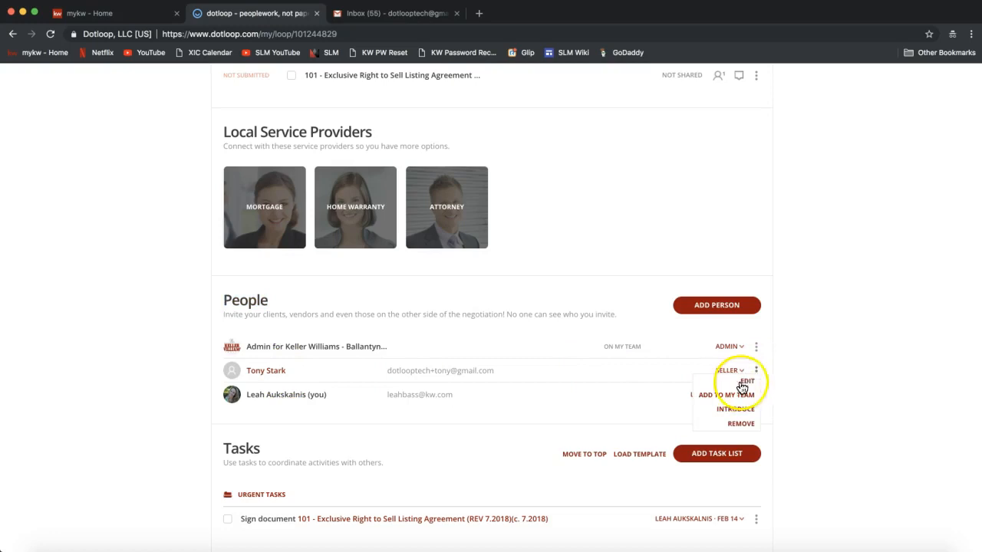
Edit the seller contact's Full Name to use the first name 'Anthony' and save.
left_click(742, 384)
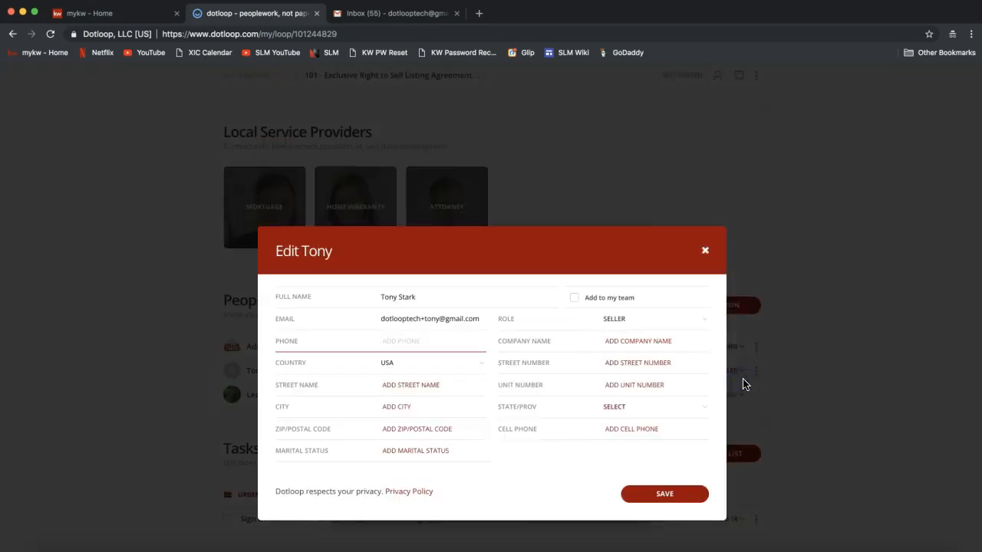
left_click(386, 297)
double_click(386, 297)
type("Anthony")
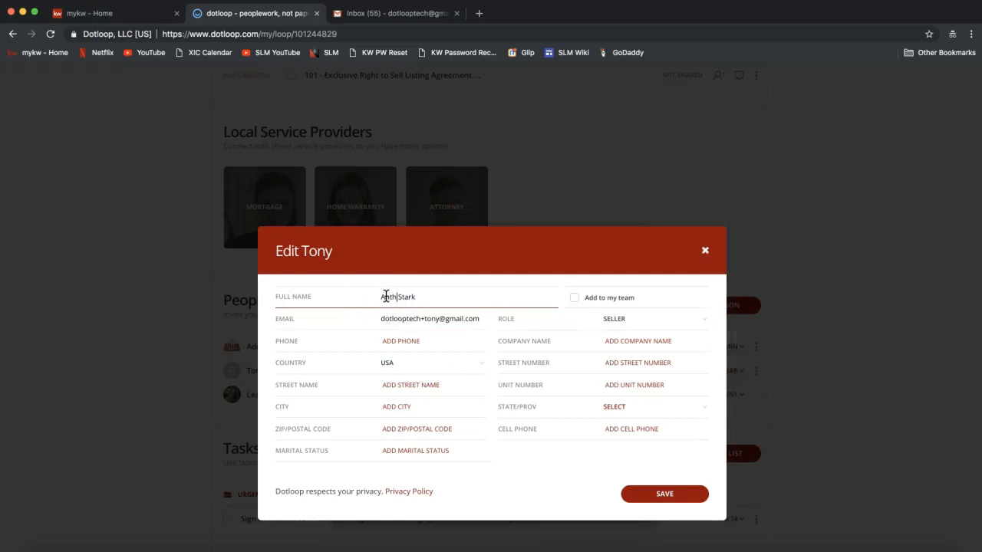
left_click(660, 499)
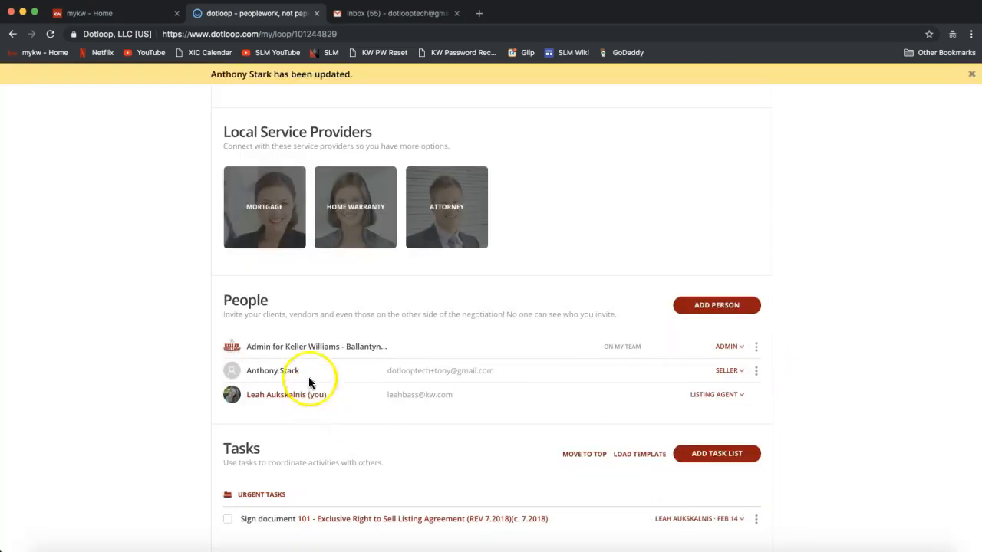
Reopen and close the seller's options, check the meeting chat, and return to Documents.
left_click(756, 372)
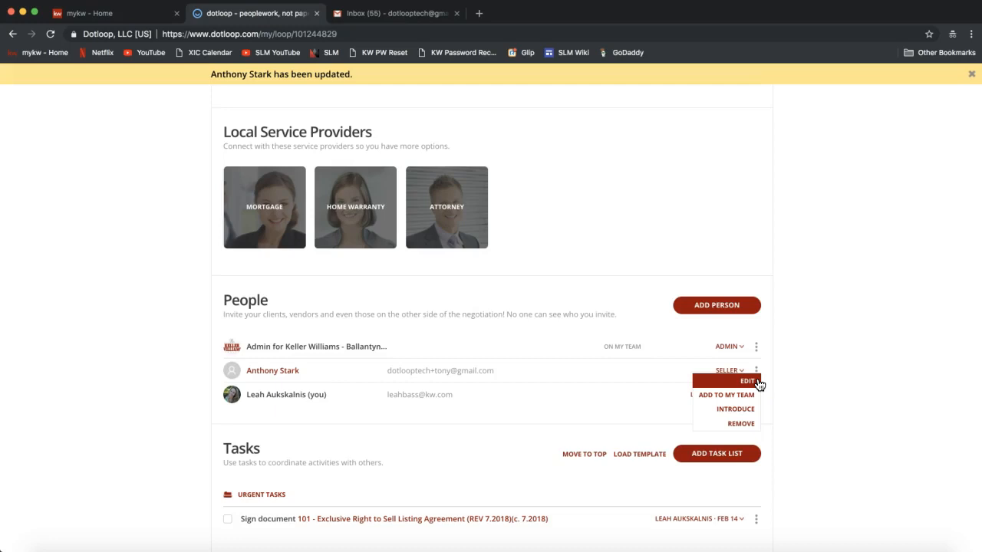
left_click(742, 383)
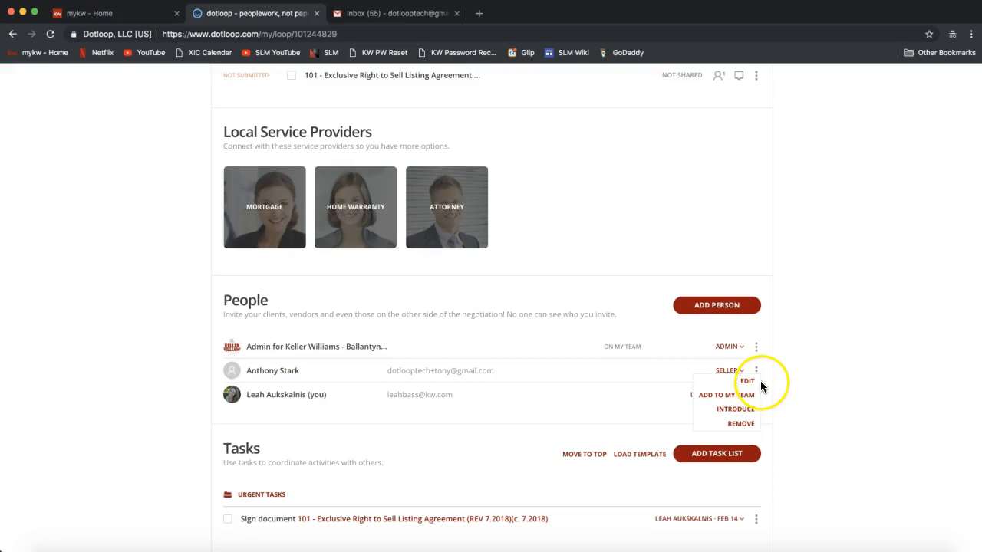
left_click(764, 359)
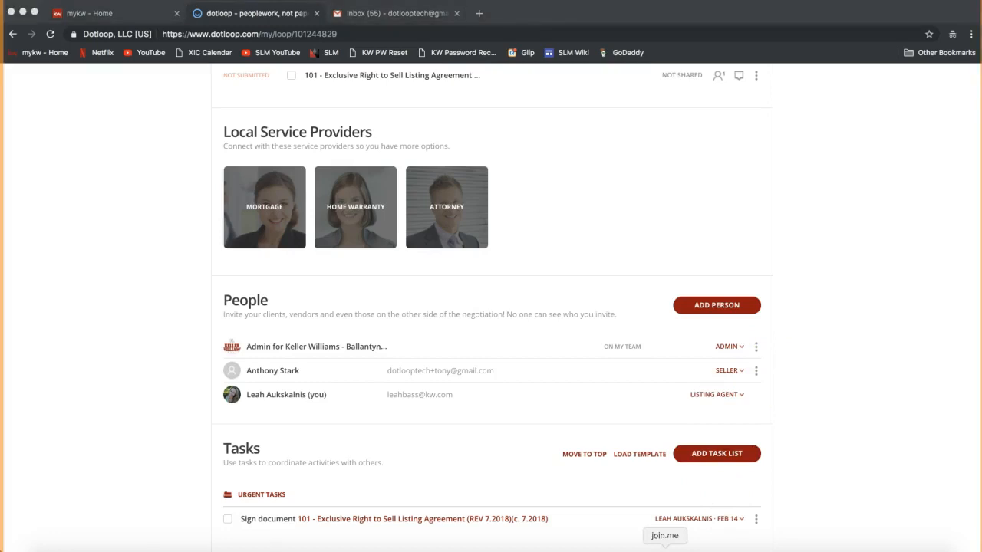
left_click(664, 549)
left_click(461, 34)
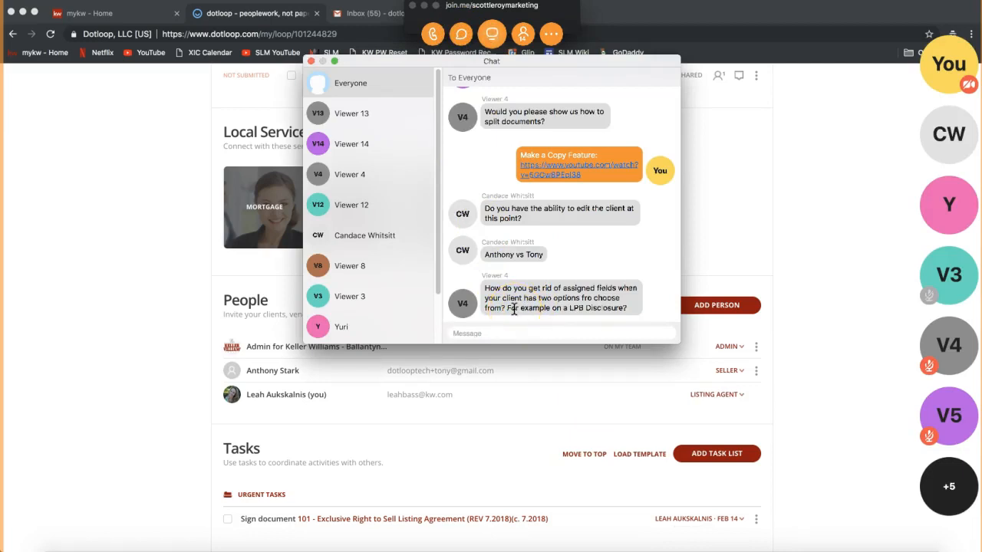
left_click(310, 61)
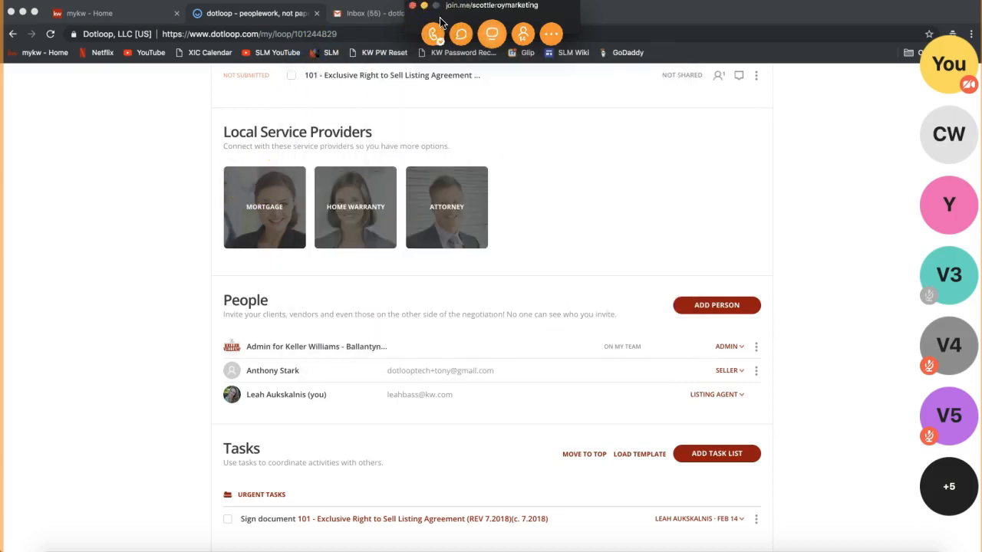
scroll(132, 273, "up", 5)
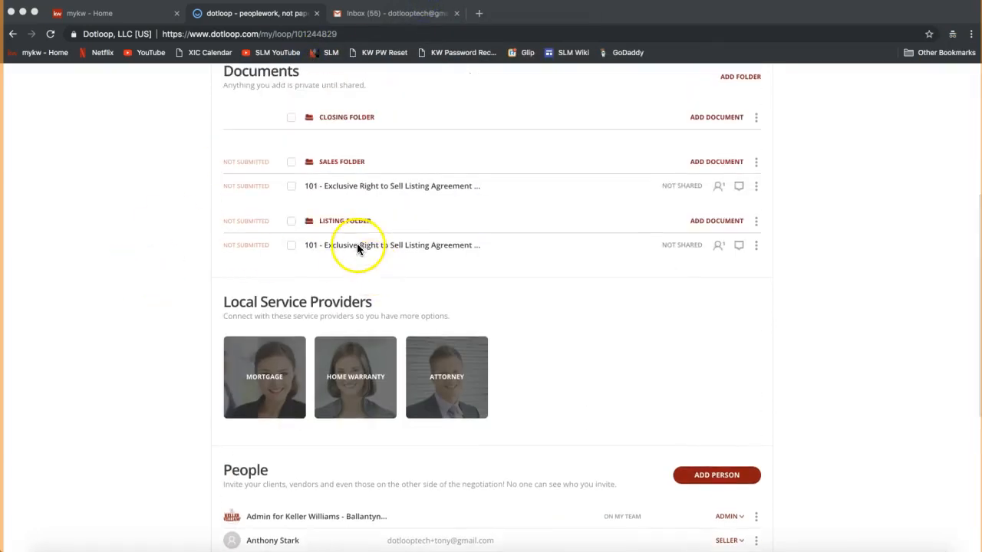
Open the listing agreement in the Listing folder and try reassigning the empty seller initials tag.
left_click(356, 187)
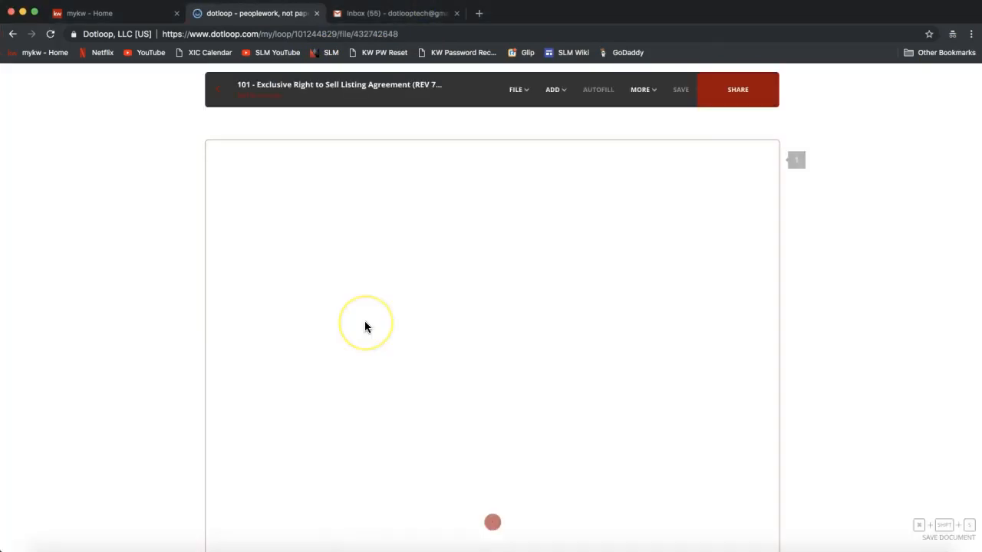
scroll(366, 325, "down", 10)
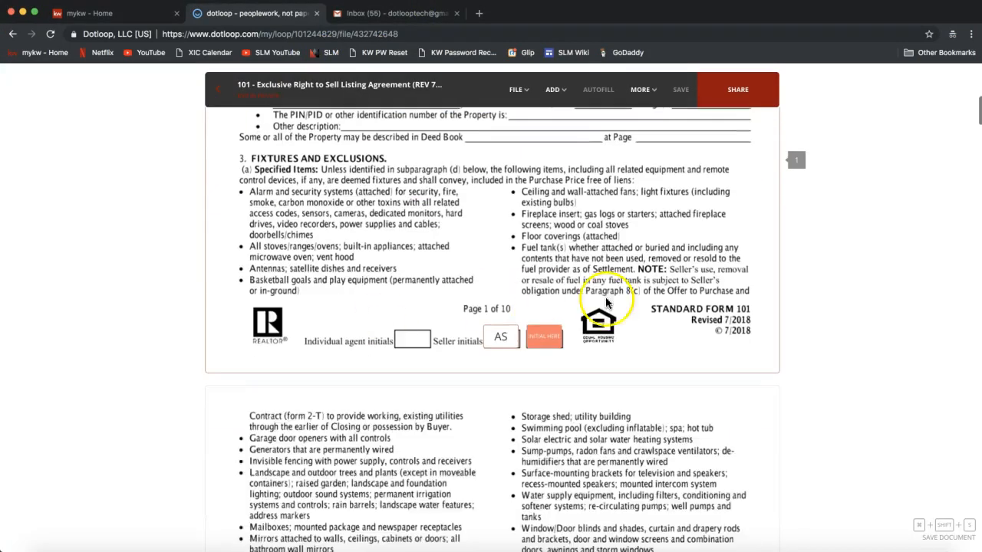
scroll(450, 433, "down", 1)
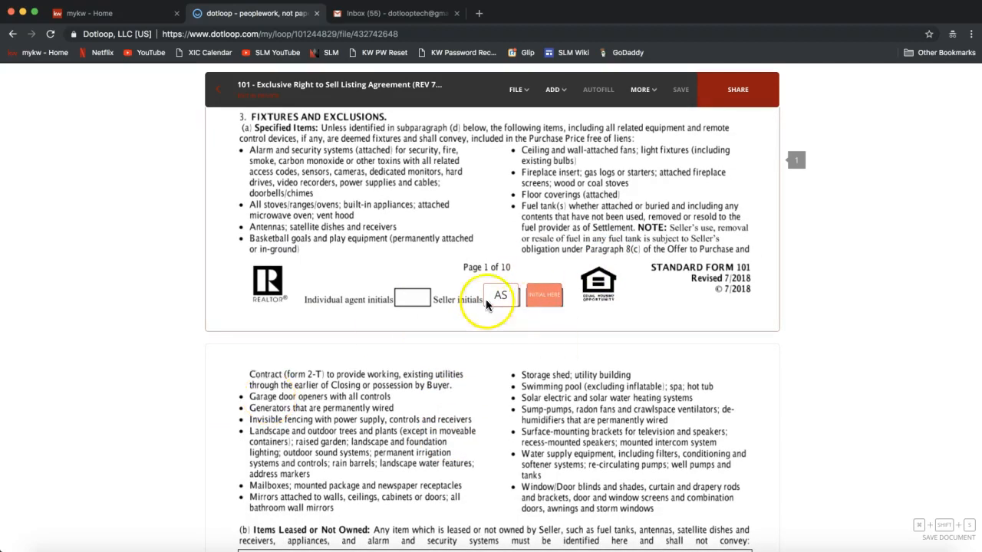
left_click(549, 299)
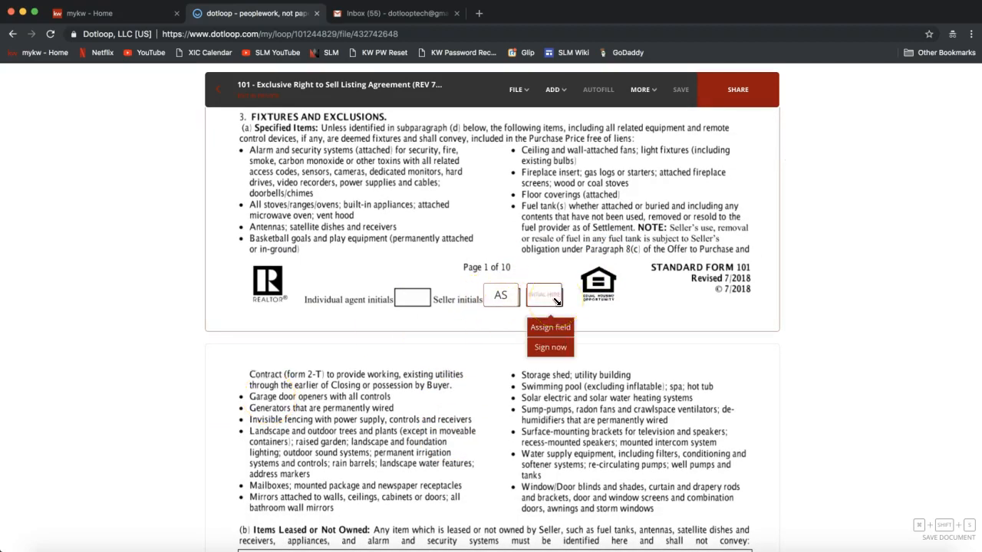
left_click(493, 299)
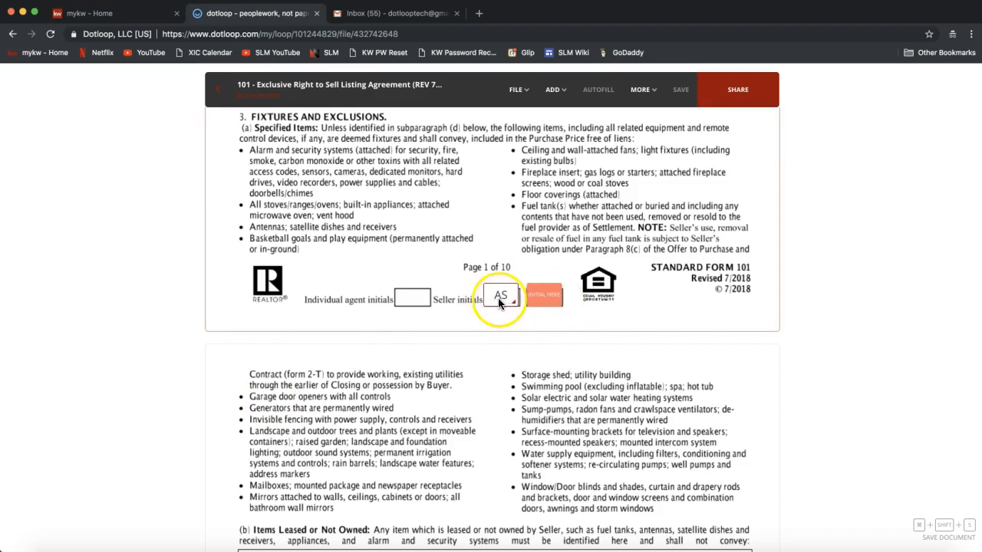
left_click(546, 297)
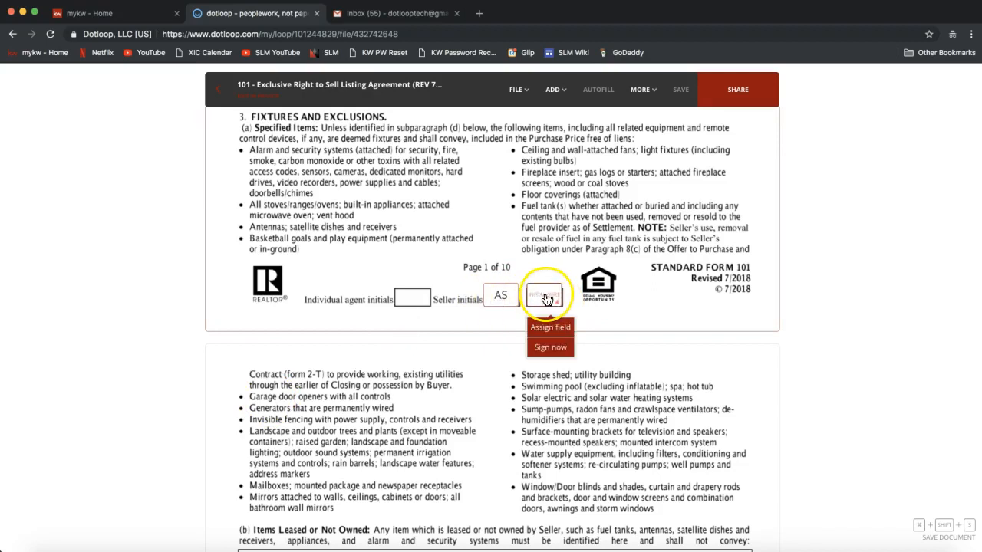
left_click(550, 331)
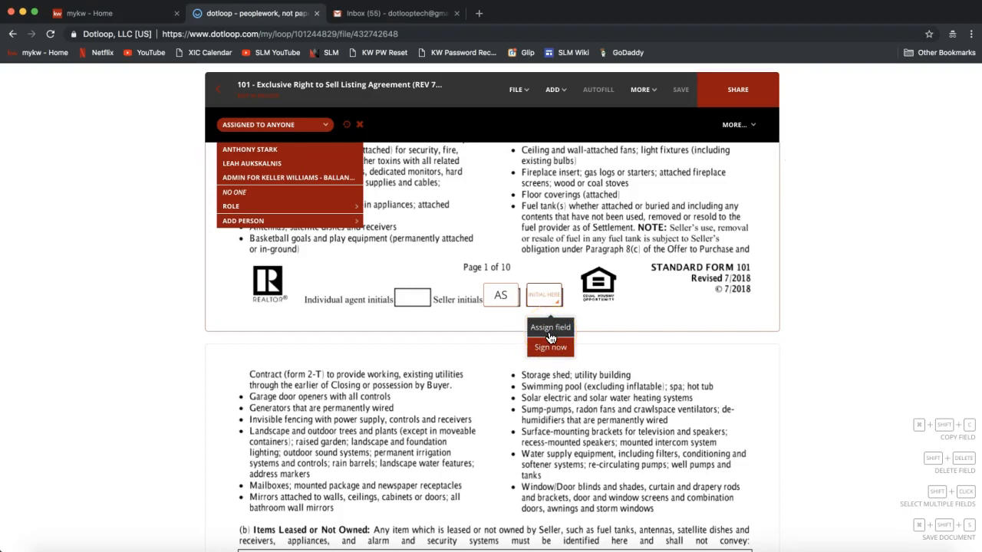
left_click(255, 198)
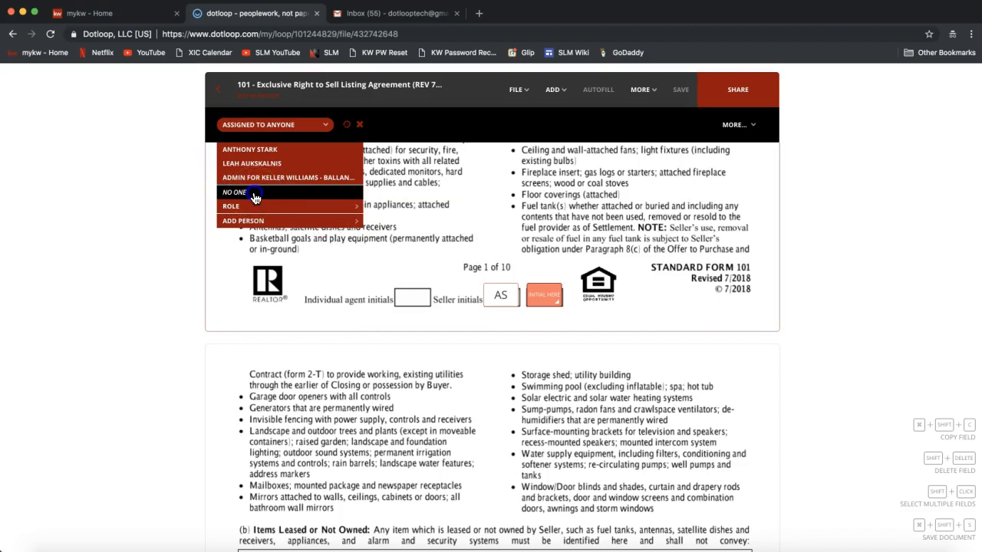
left_click(279, 124)
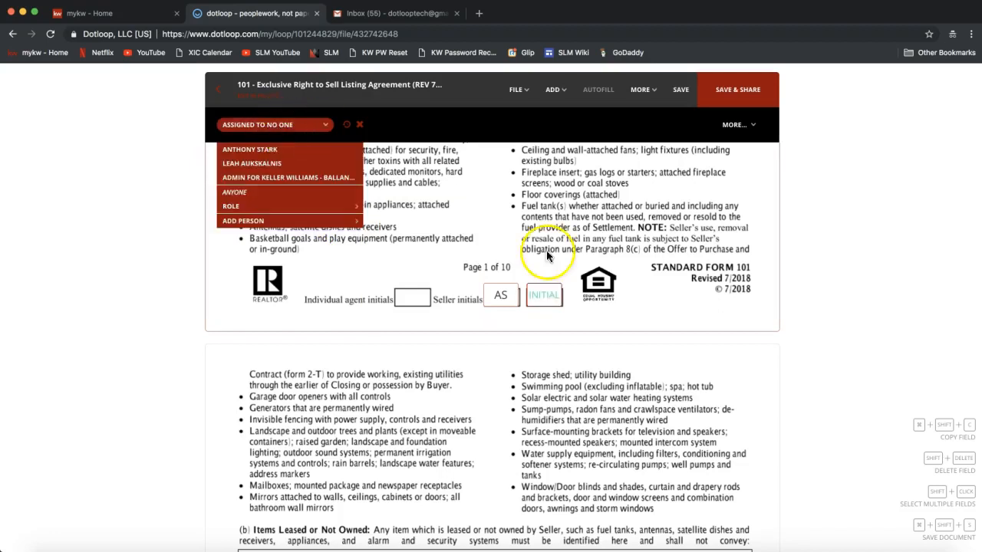
Compare the seller initials fields and list their possible assignees, pausing for a chat question.
left_click(548, 255)
left_click(544, 298)
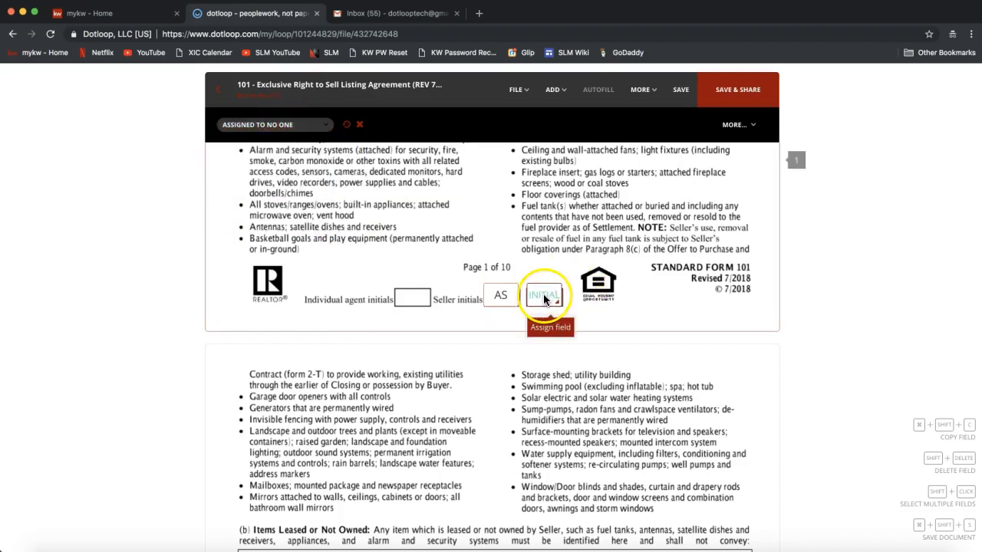
left_click(500, 299)
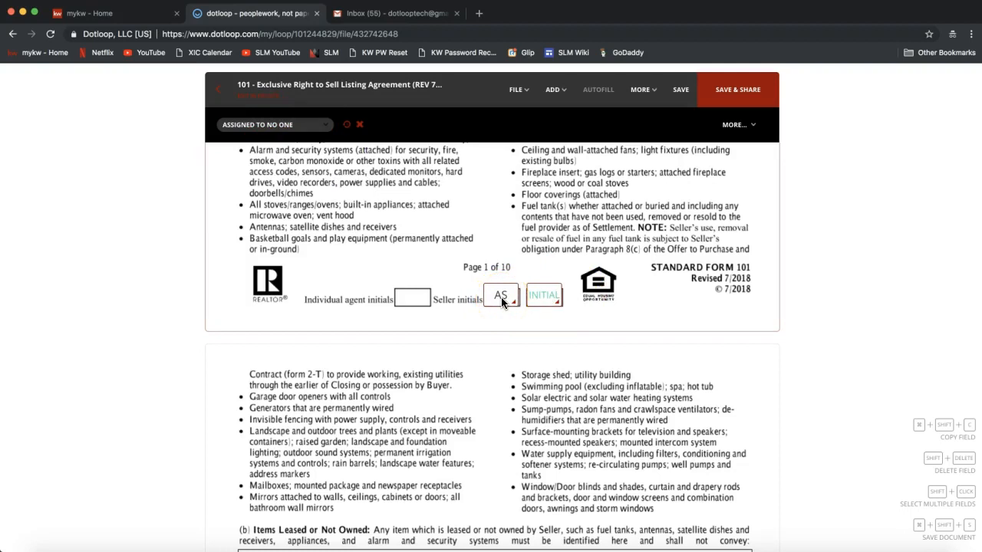
left_click(545, 298)
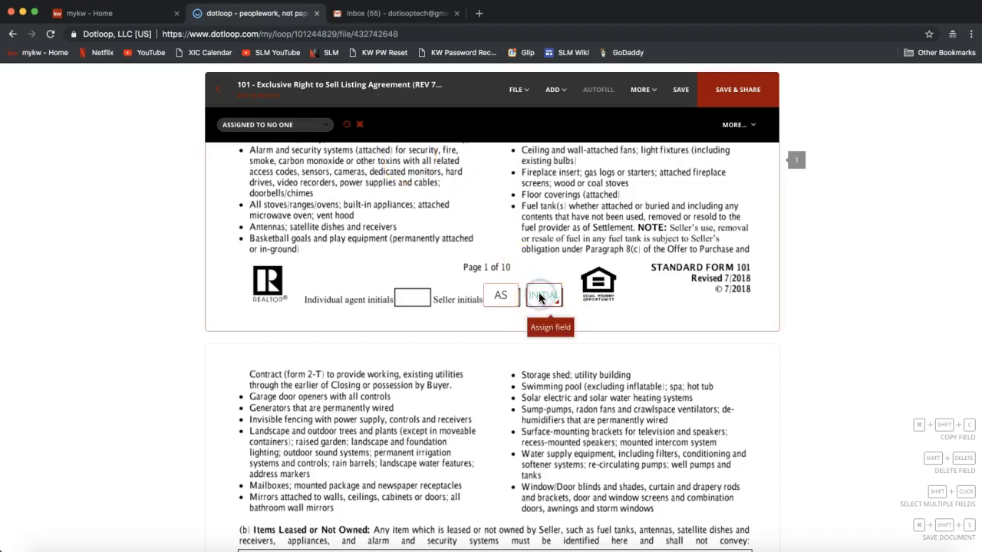
left_click(261, 125)
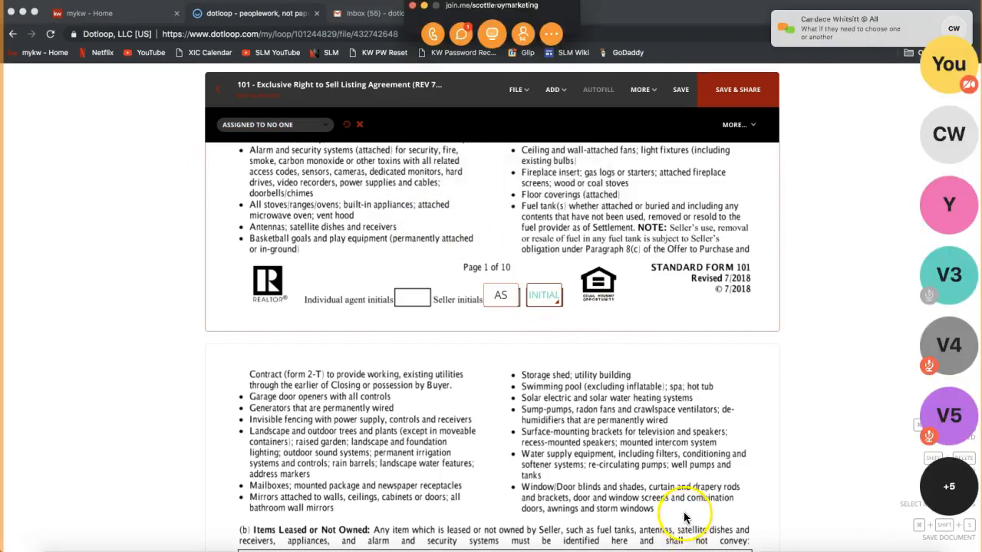
left_click(832, 33)
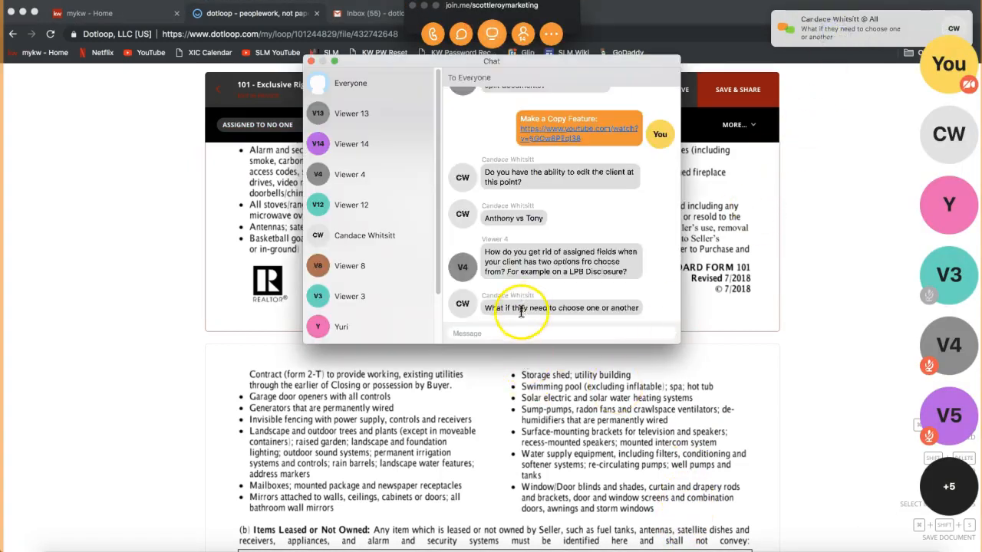
left_click(503, 331)
left_click(323, 61)
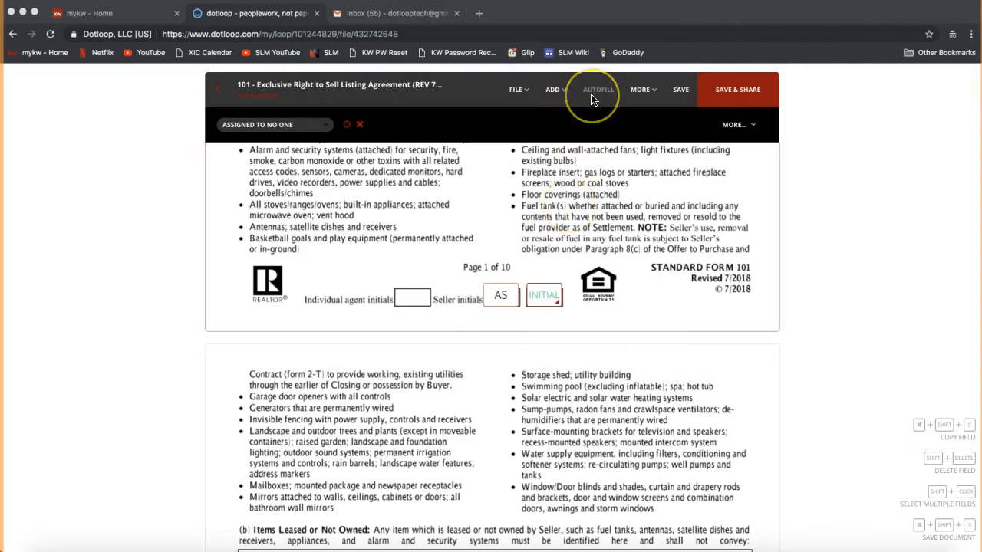
Set the AS seller initials field's Assigned To to Anyone and exit the agreement.
left_click(501, 294)
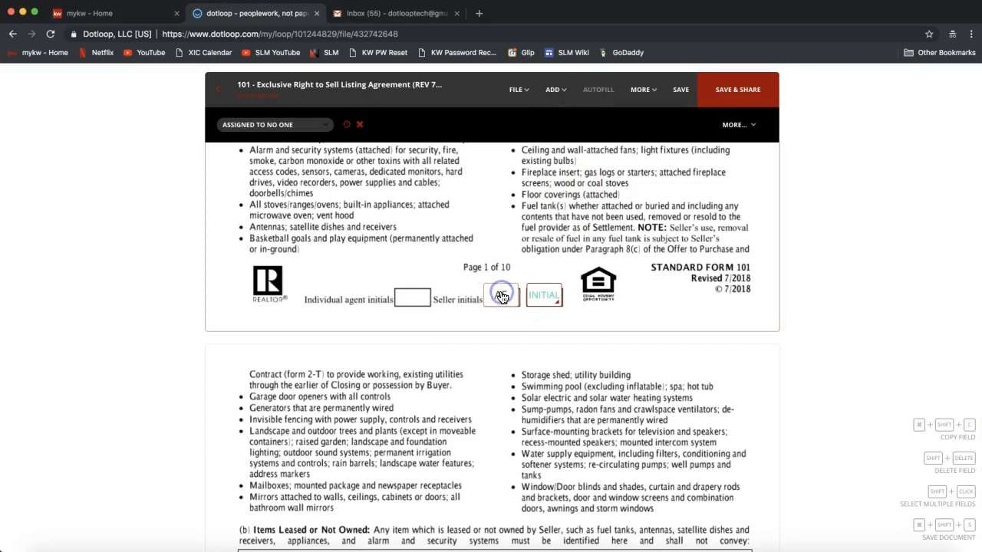
left_click(281, 126)
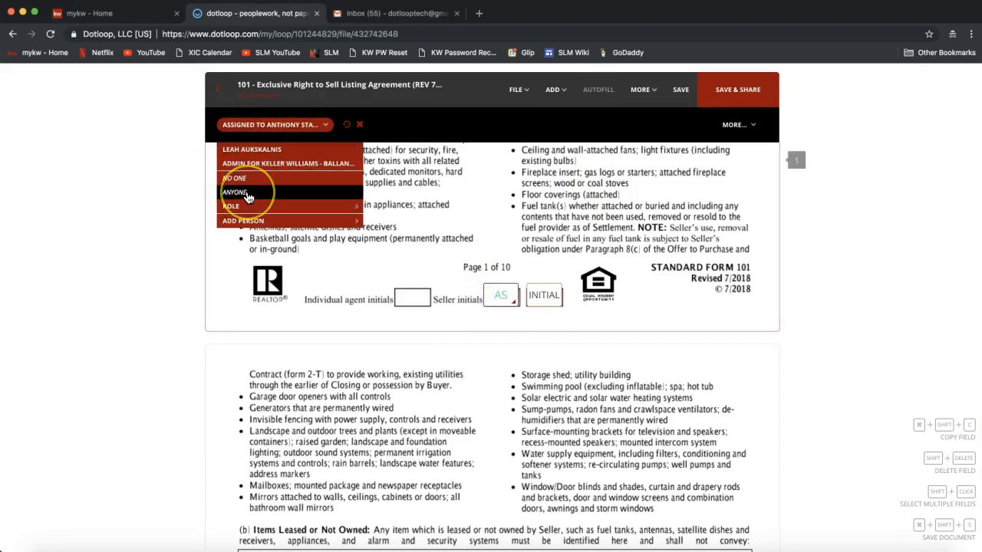
left_click(248, 198)
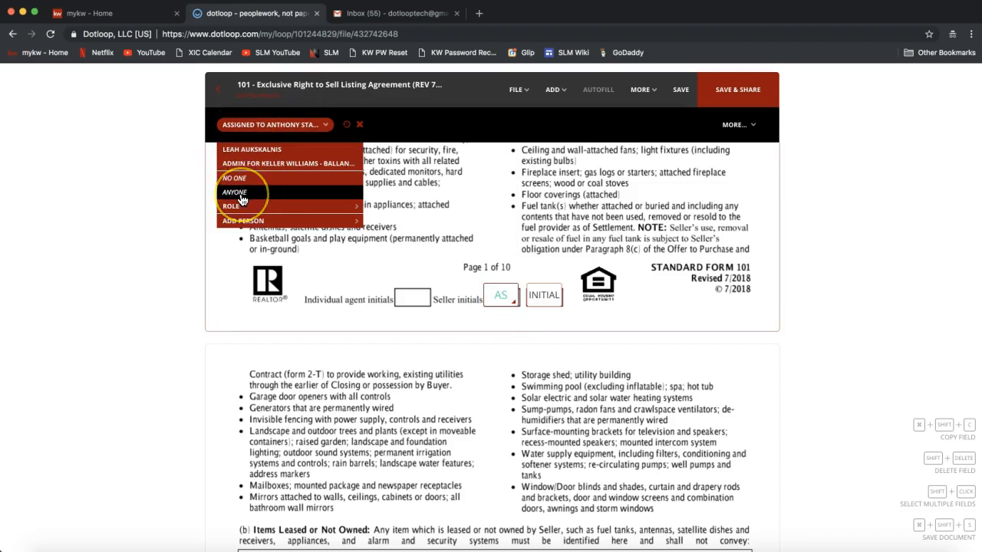
left_click(394, 223)
left_click(499, 293)
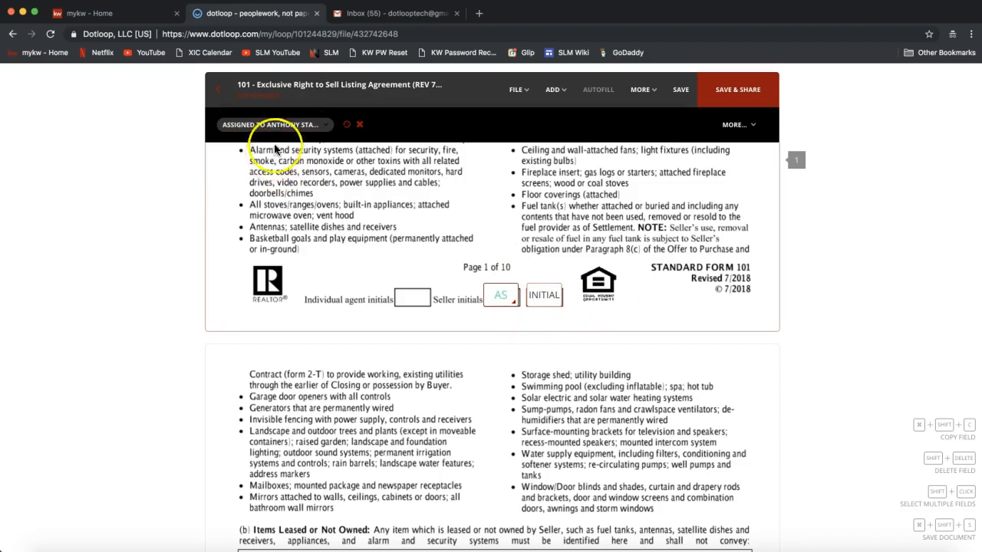
left_click(275, 124)
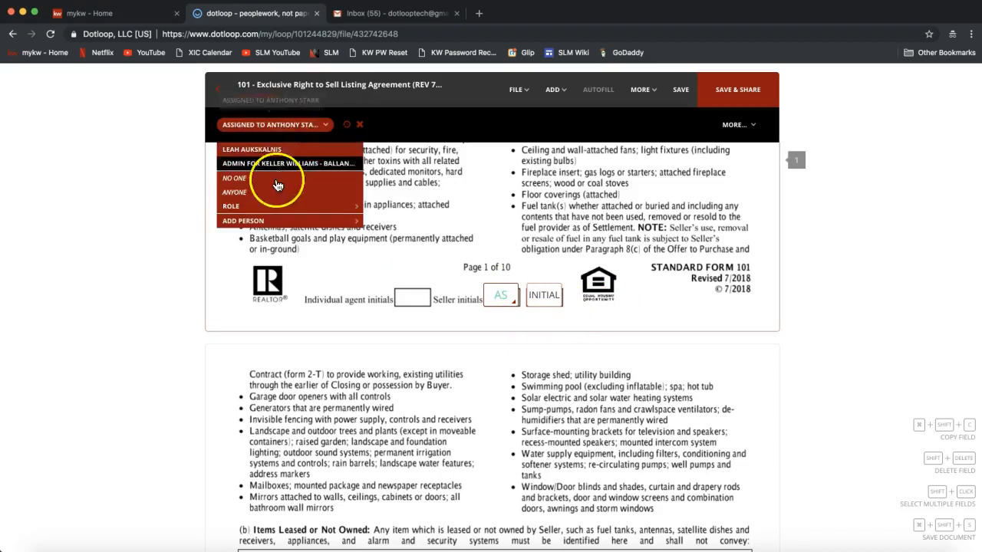
left_click(257, 193)
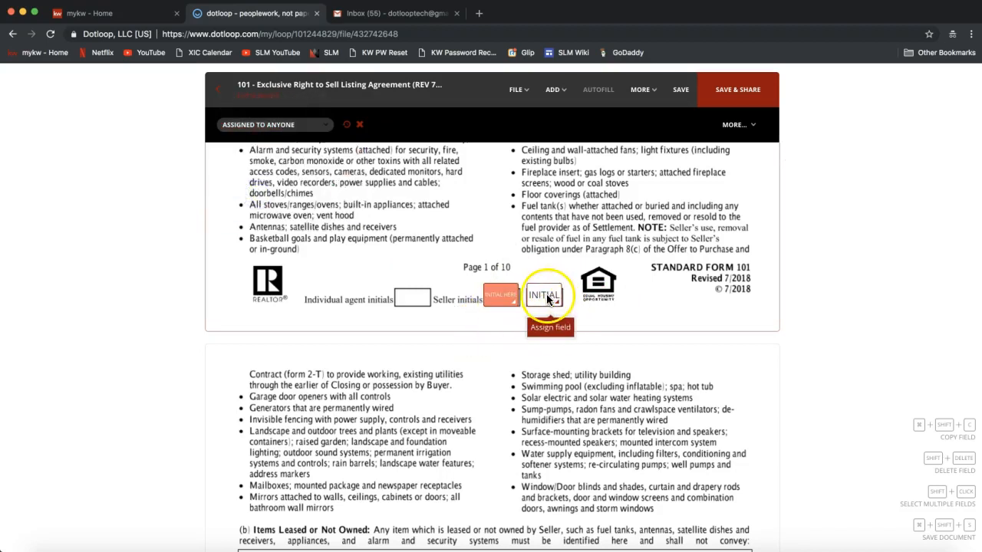
left_click(285, 124)
left_click(276, 213)
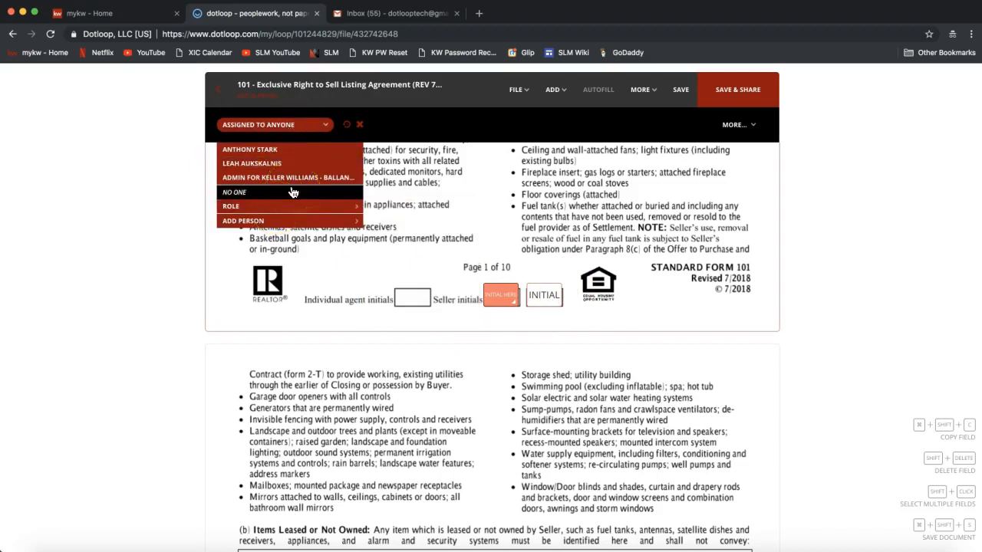
left_click(169, 234)
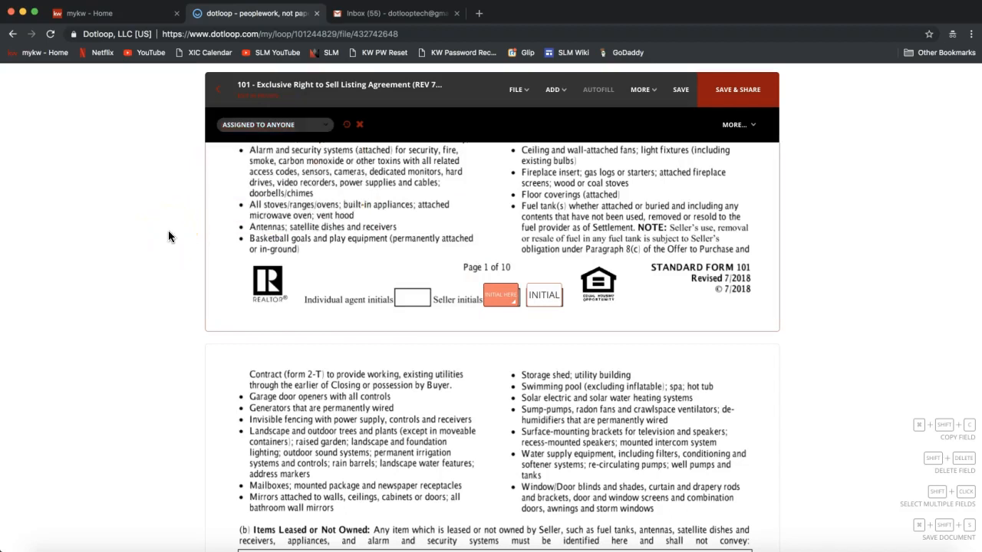
left_click(220, 98)
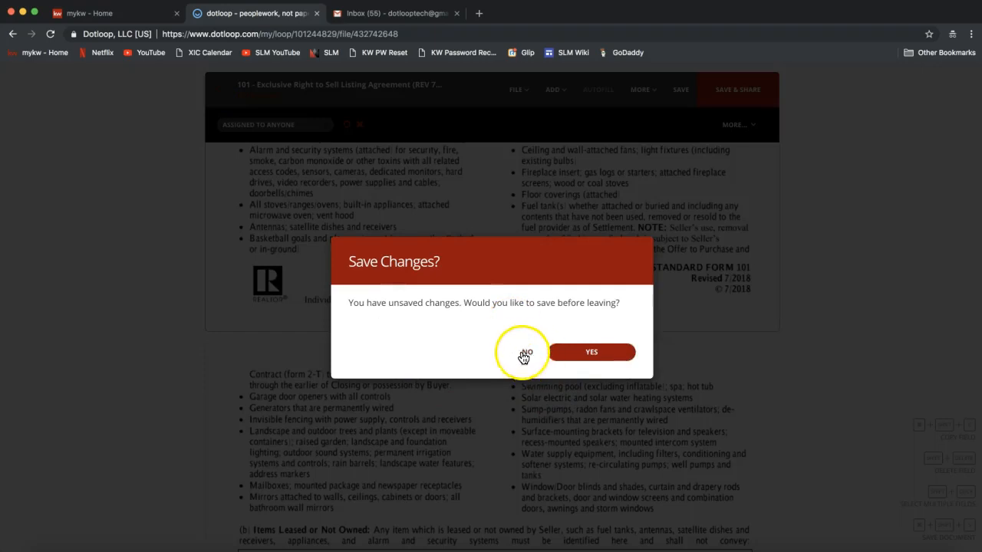
Save the agreement changes and show the Sales Folder's add-document options.
left_click(591, 355)
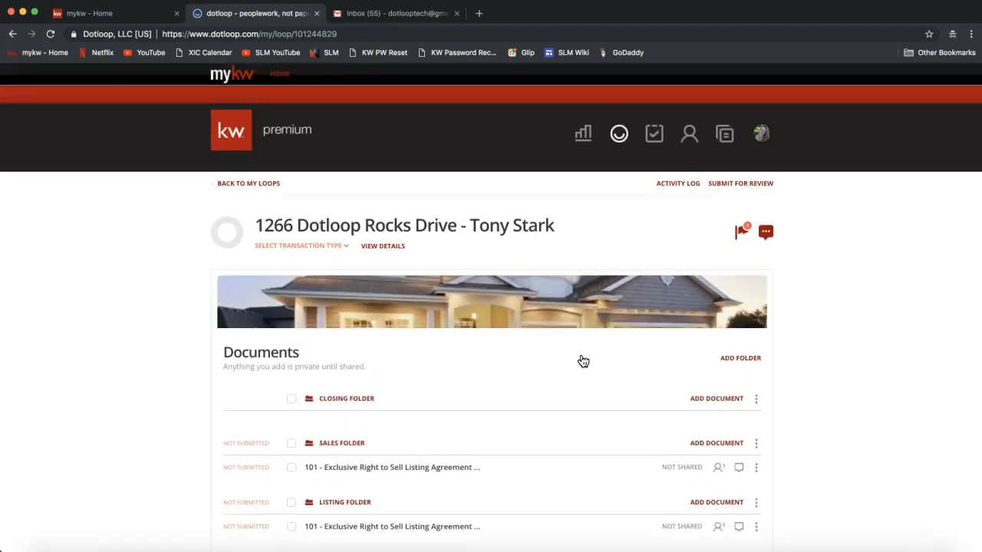
scroll(583, 361, "down", 4)
left_click(725, 299)
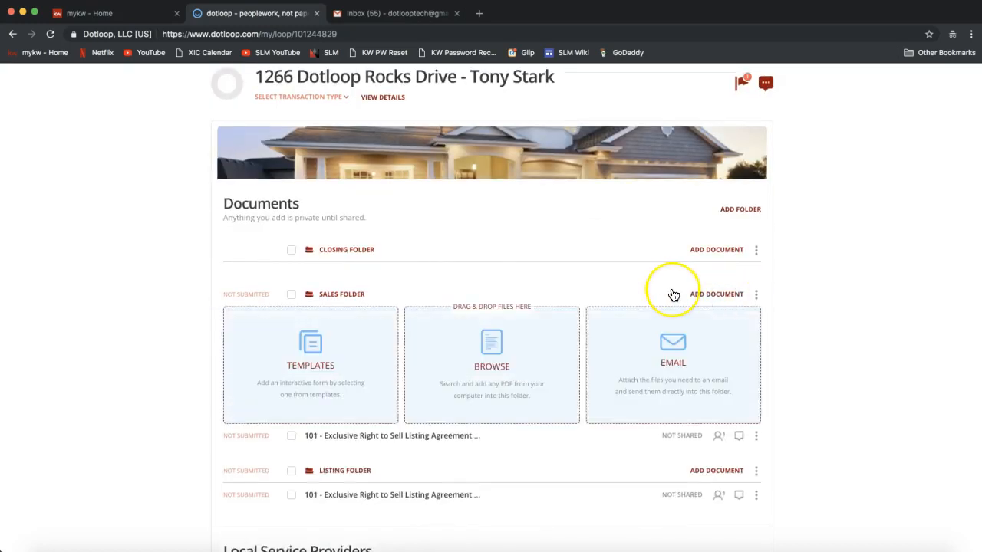
scroll(671, 276, "down", 1)
scroll(673, 295, "down", 1)
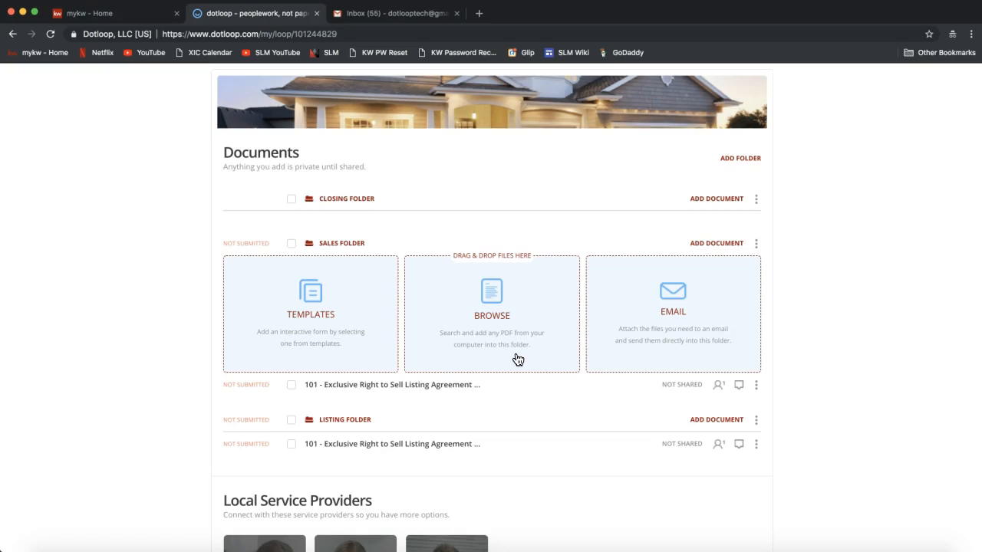
Browse the computer and upload the '2-T Offer to Purchase and Contract' PDF into the Sales Folder.
left_click(495, 320)
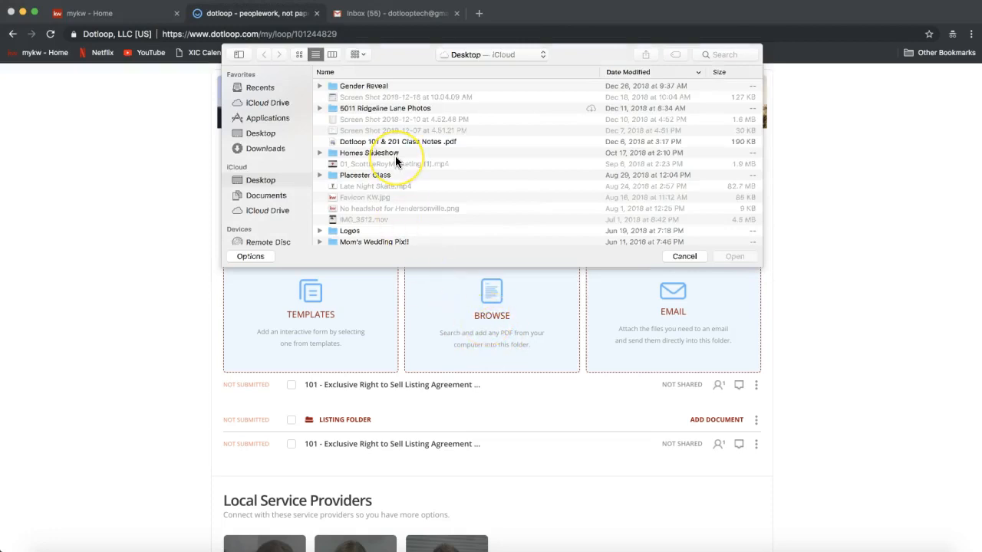
scroll(395, 156, "down", 10)
scroll(395, 156, "down", 10)
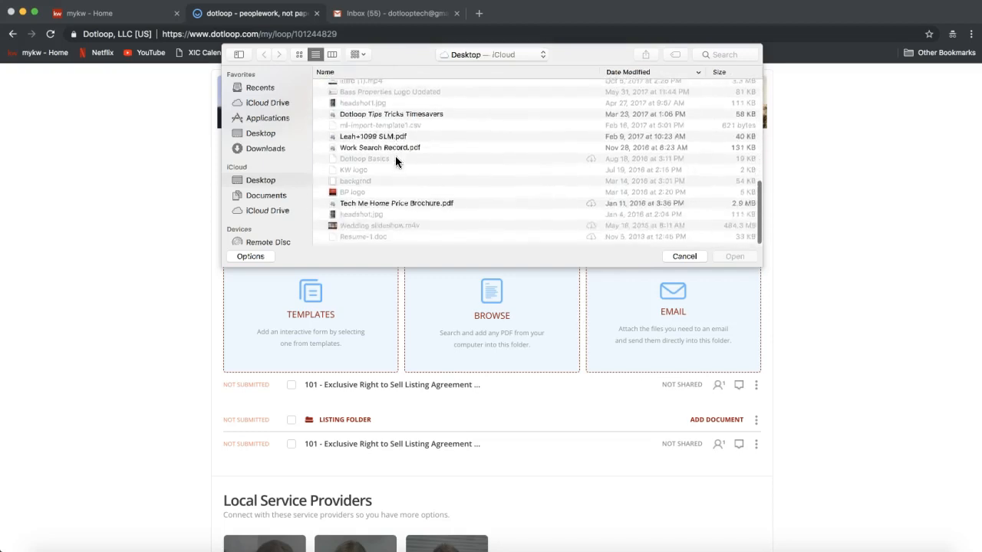
scroll(395, 156, "up", 10)
scroll(395, 156, "up", 6)
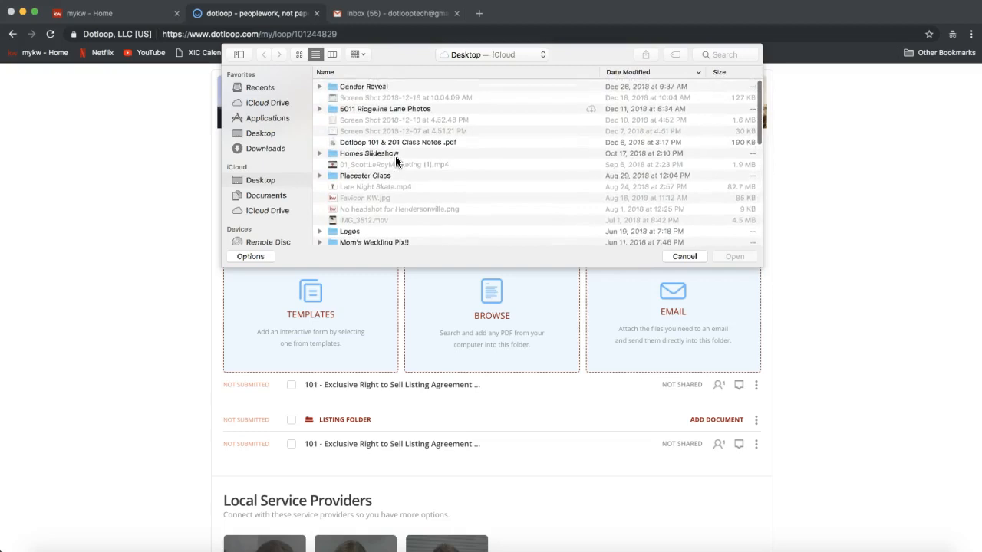
scroll(395, 156, "down", 3)
scroll(395, 156, "down", 5)
left_click(372, 203)
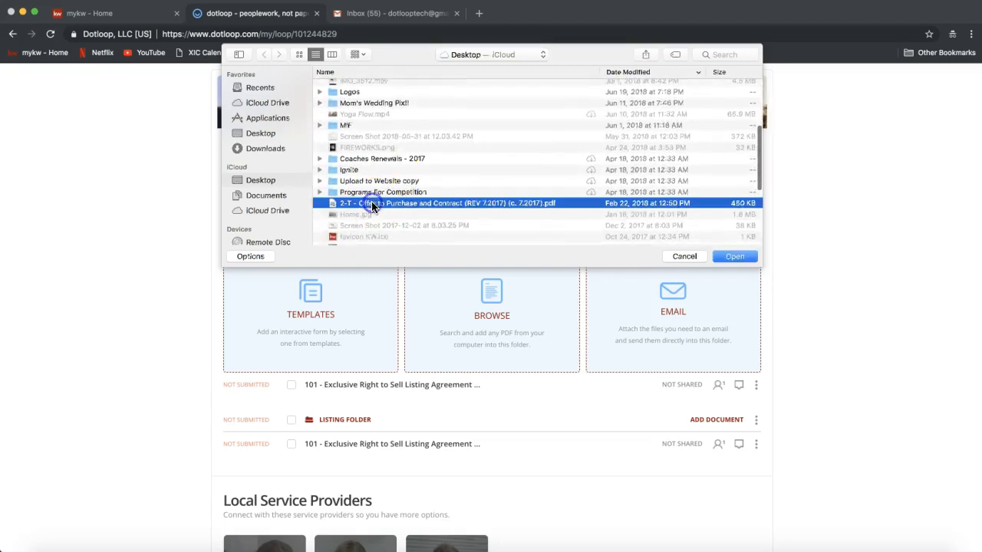
double_click(546, 203)
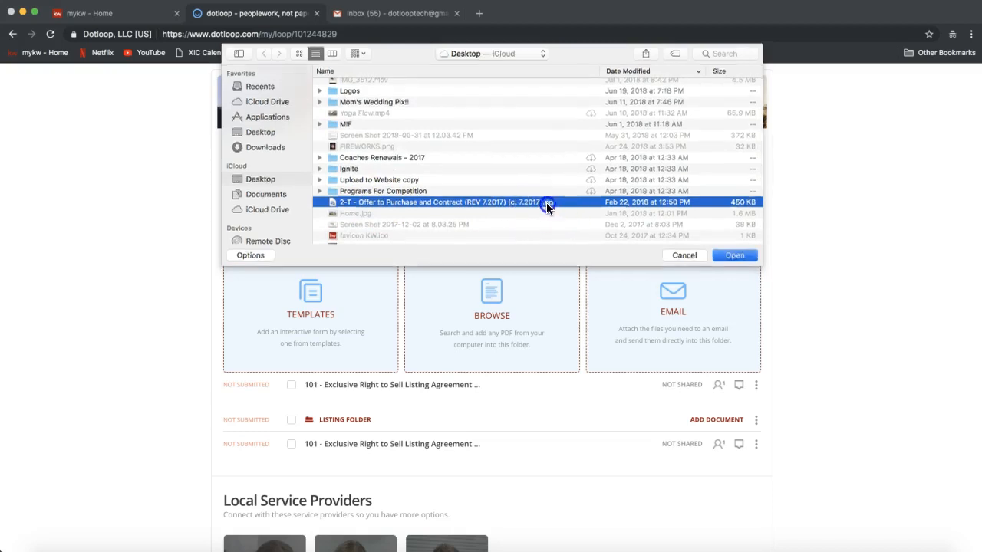
scroll(476, 483, "down", 3)
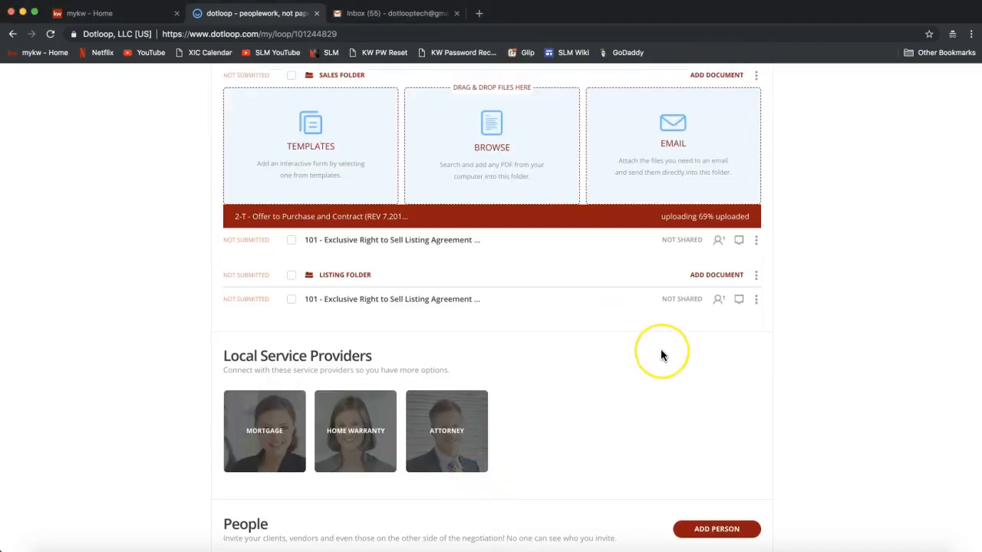
scroll(660, 349, "up", 2)
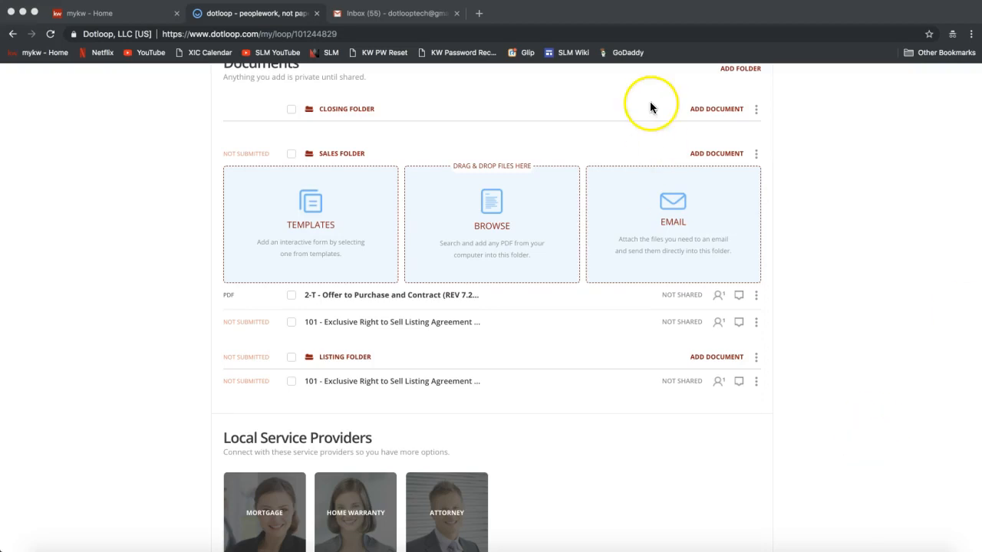
left_click(481, 13)
type("https://jpg2pdf.com/")
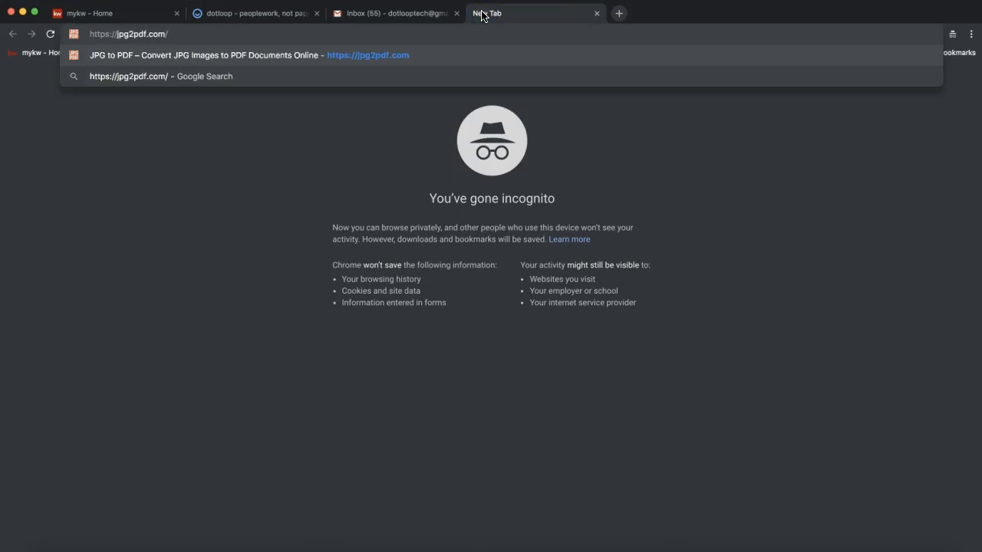
key("Return")
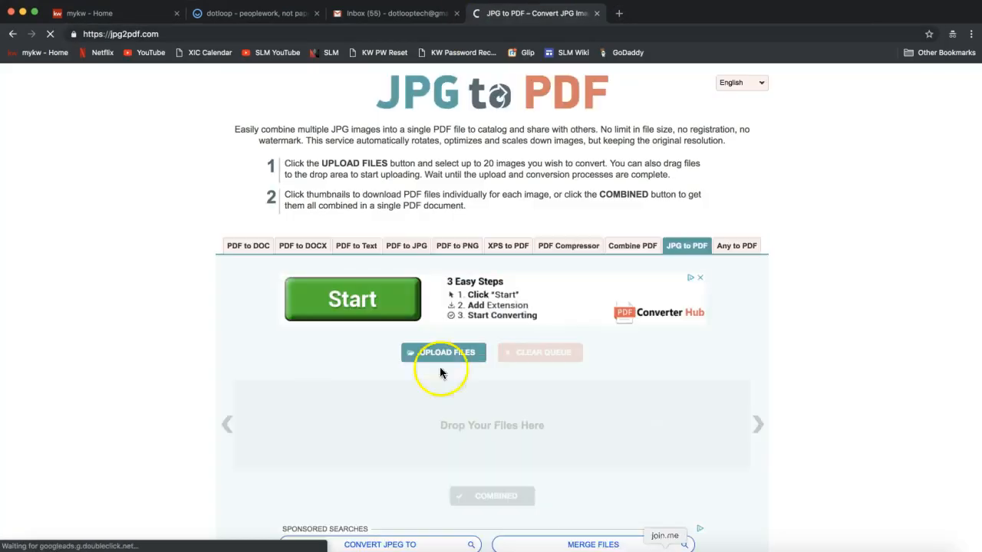
left_click(112, 34)
key("super+c")
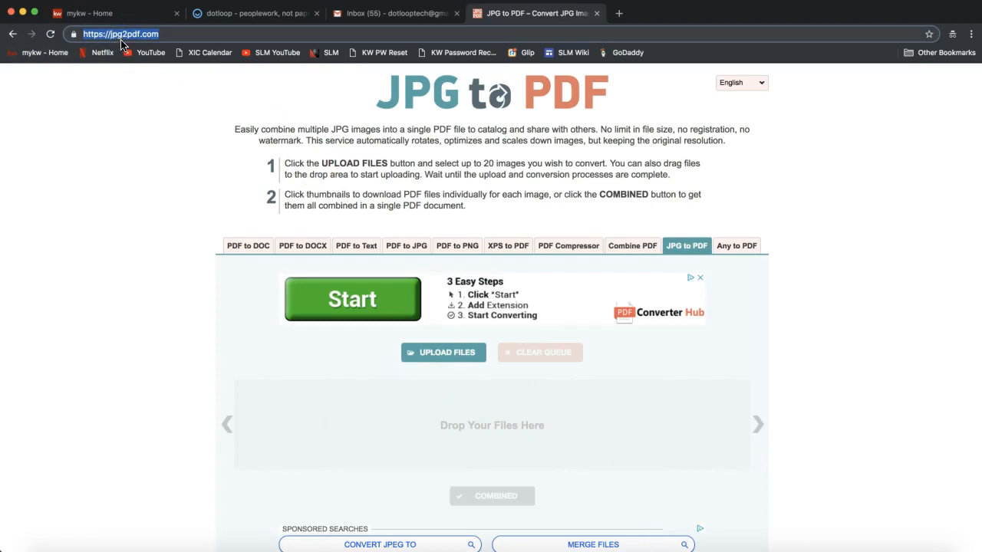
left_click(138, 39)
left_click(165, 36)
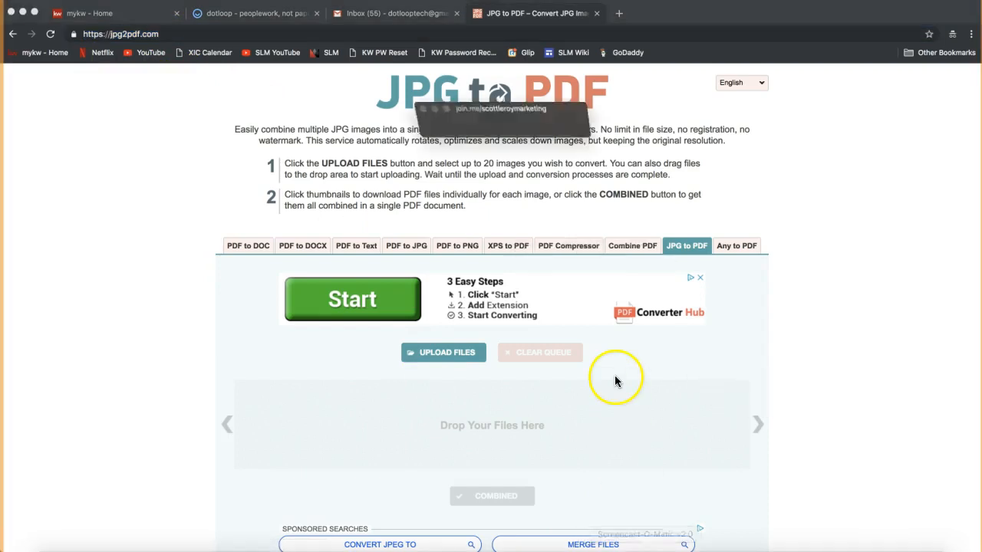
Paste and send the jpg2pdf.com link in the join.me meeting chat, then close the chat.
left_click(461, 34)
left_click(567, 330)
key("super+v")
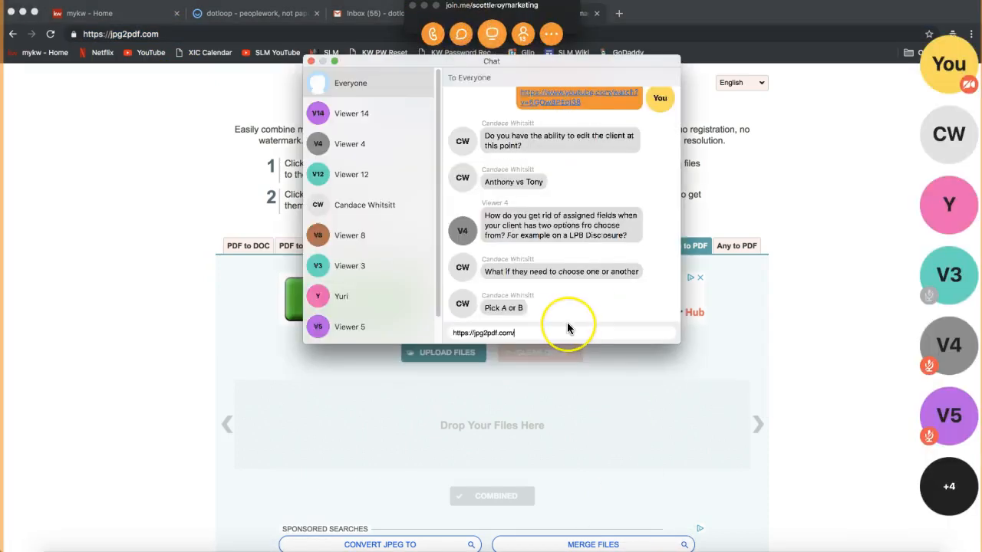
key("Return")
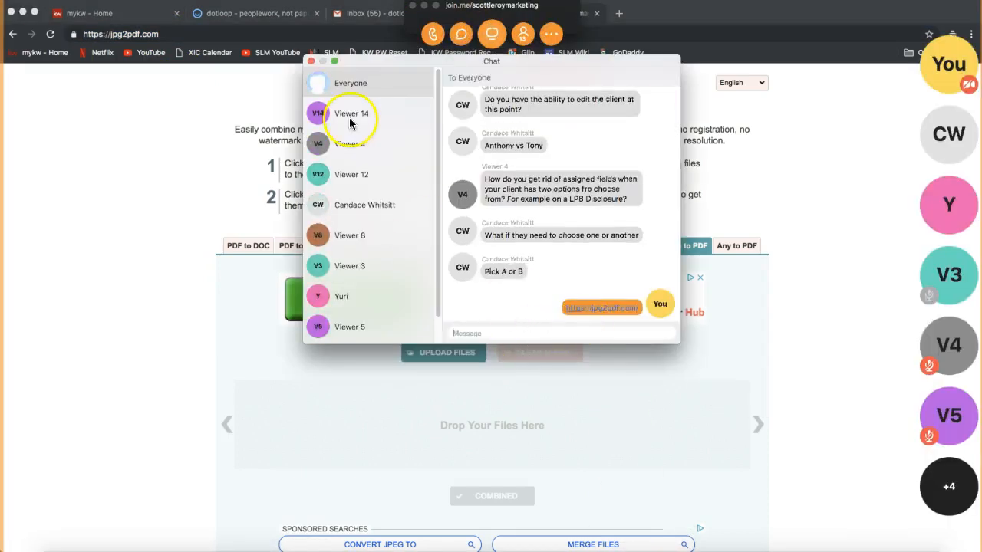
left_click(311, 61)
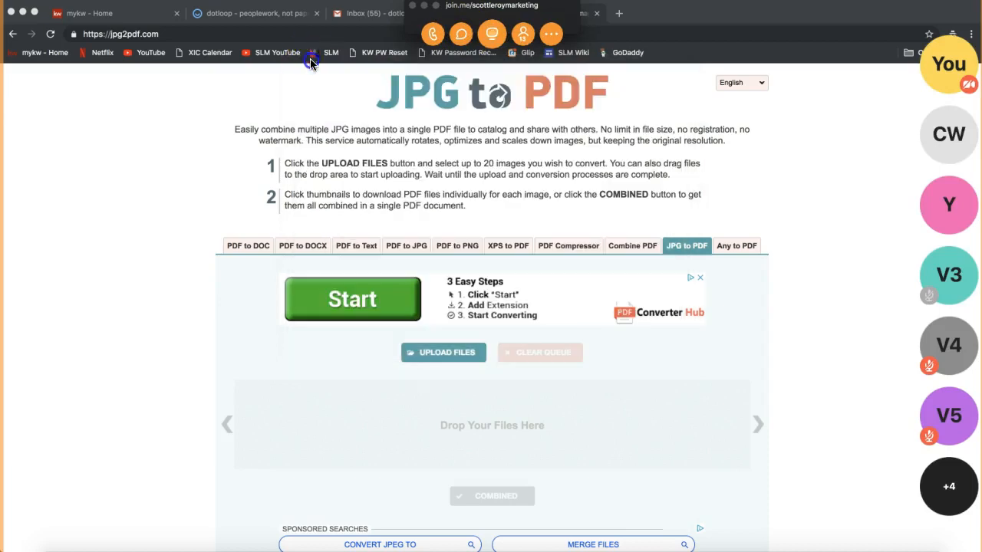
left_click(424, 8)
left_click(595, 15)
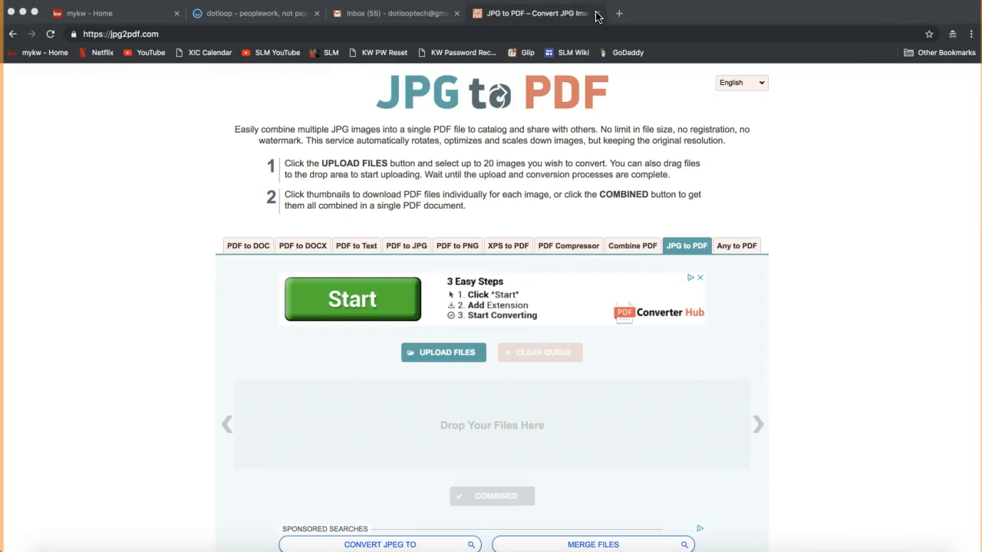
Close the JPG to PDF tab and return to the loop's Sales Folder.
left_click(597, 15)
left_click(455, 136)
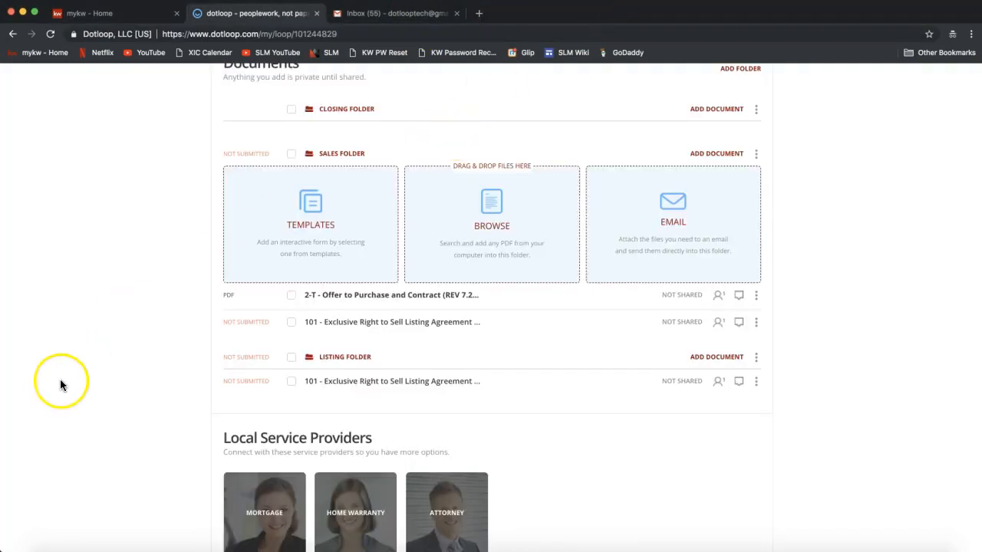
scroll(59, 387, "down", 1)
left_click_drag(434, 265, 520, 234)
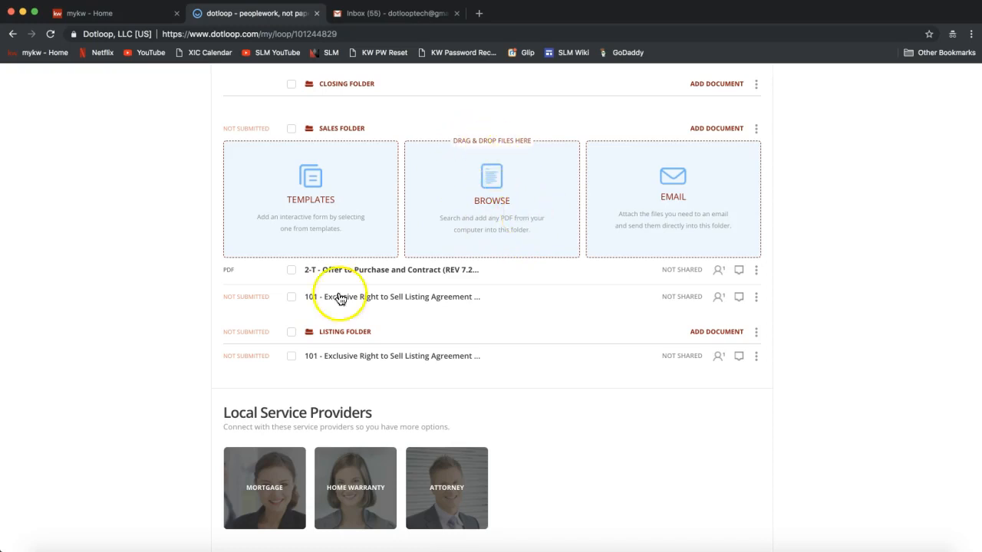
Drag the 2-T Offer to Purchase PDF from the Desktop onto the Sales Folder drop zone.
left_click(56, 546)
left_click_drag(588, 224, 310, 277)
left_click(80, 395)
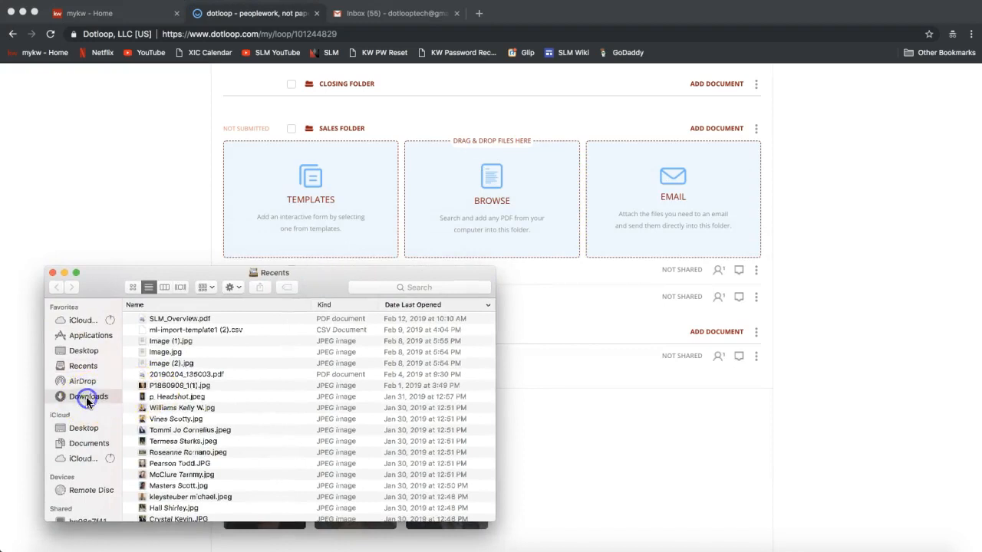
left_click(82, 350)
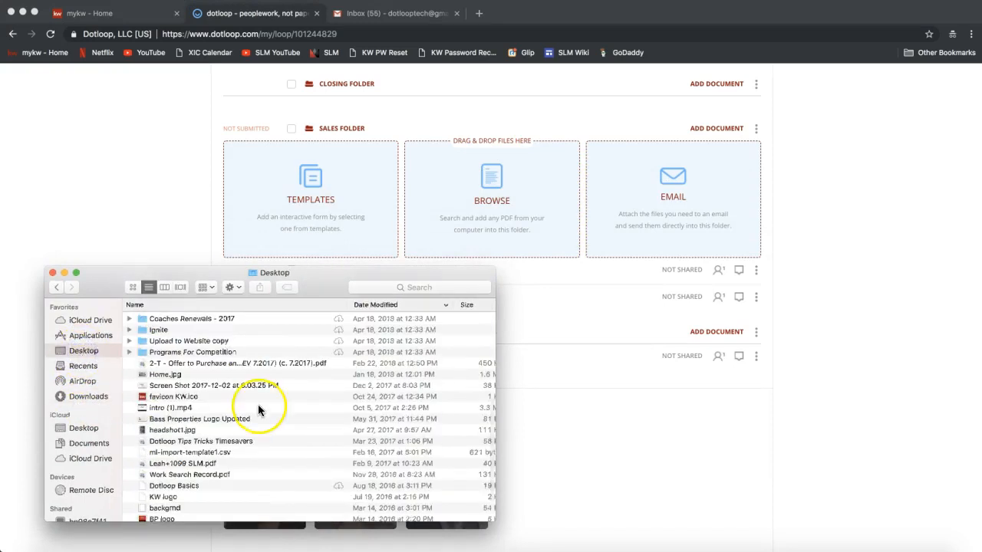
scroll(258, 407, "down", 5)
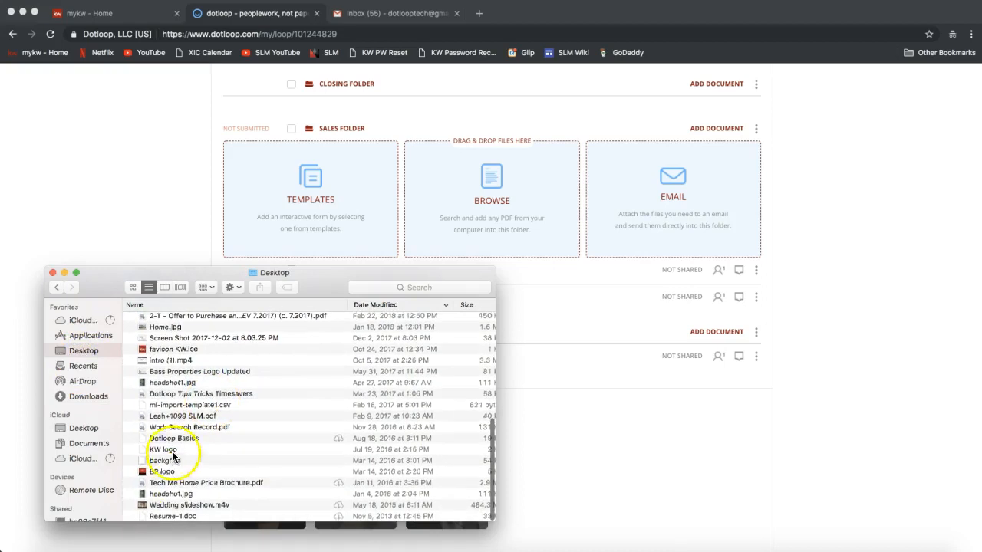
scroll(176, 415, "up", 5)
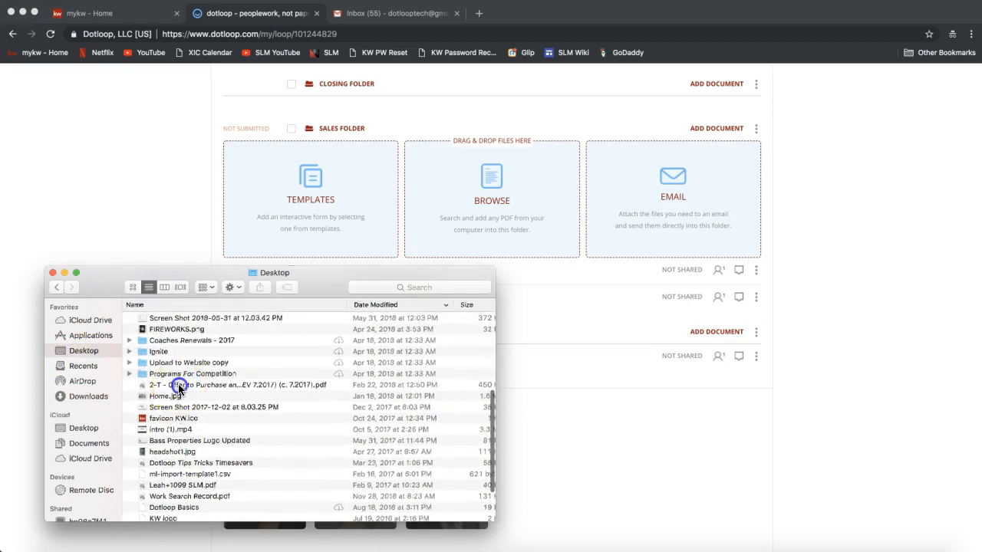
left_click(170, 386)
left_click_drag(170, 389, 451, 227)
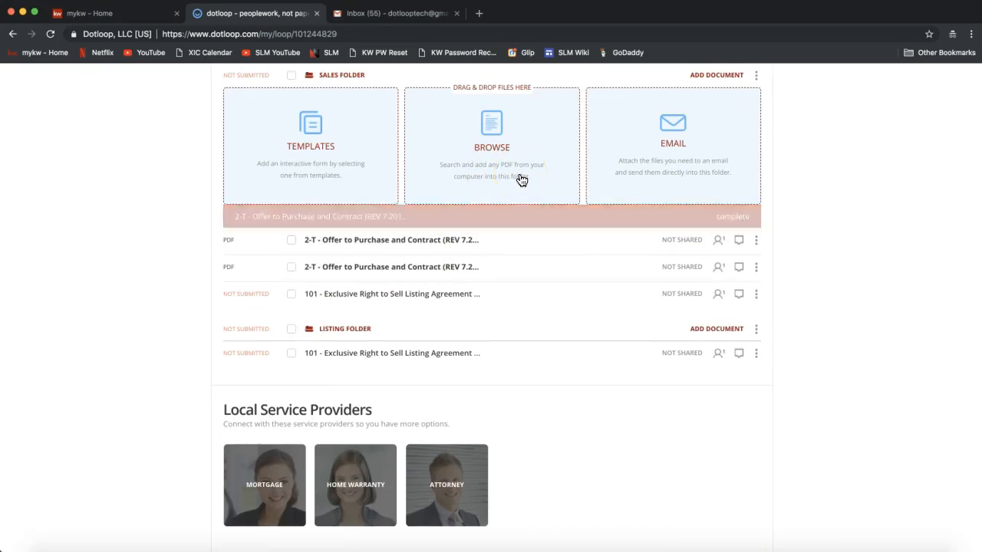
scroll(741, 211, "up", 2)
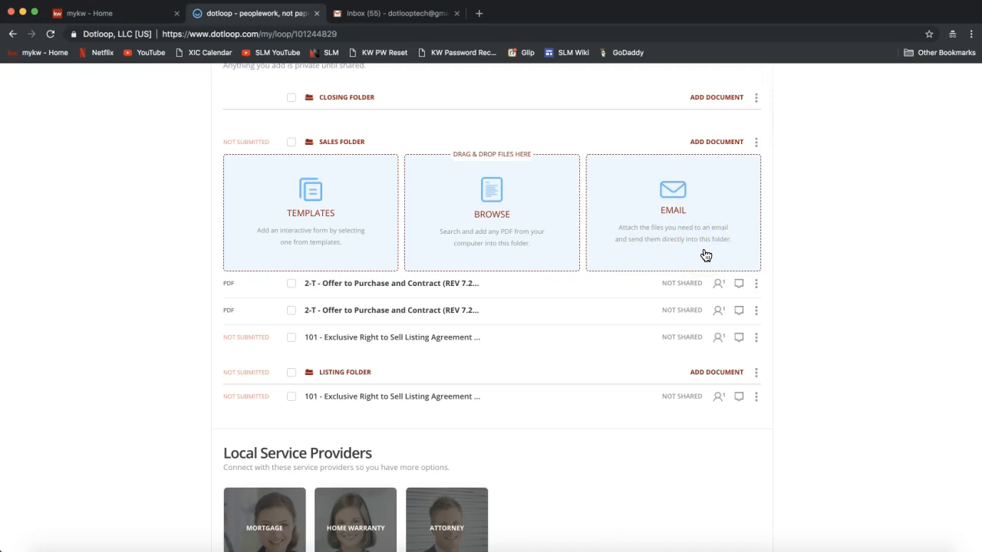
scroll(405, 100, "up", 1)
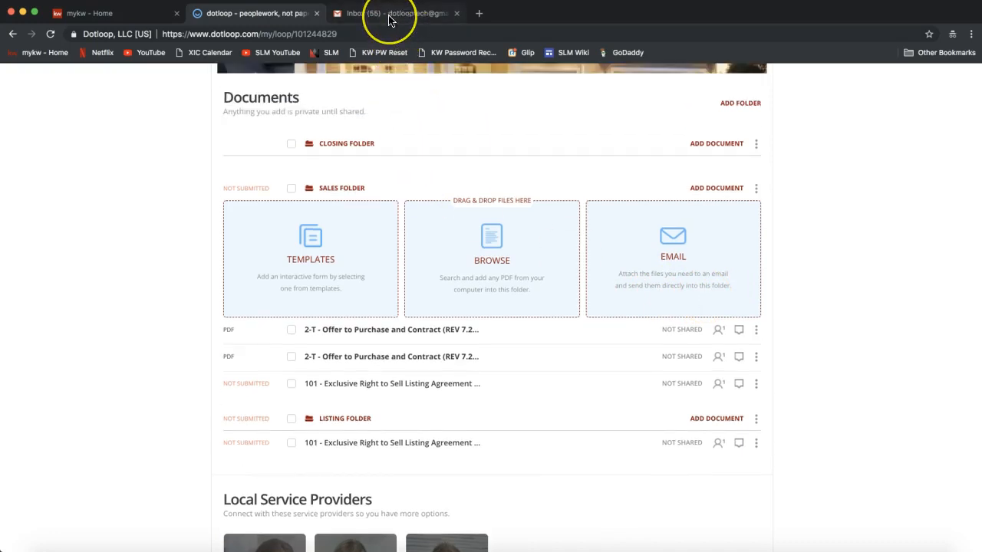
left_click(391, 15)
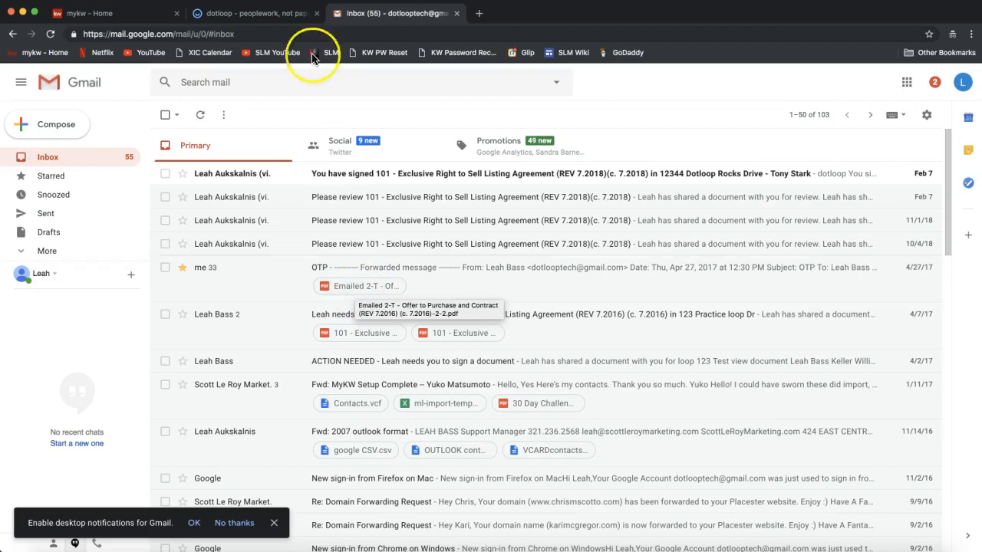
left_click(292, 15)
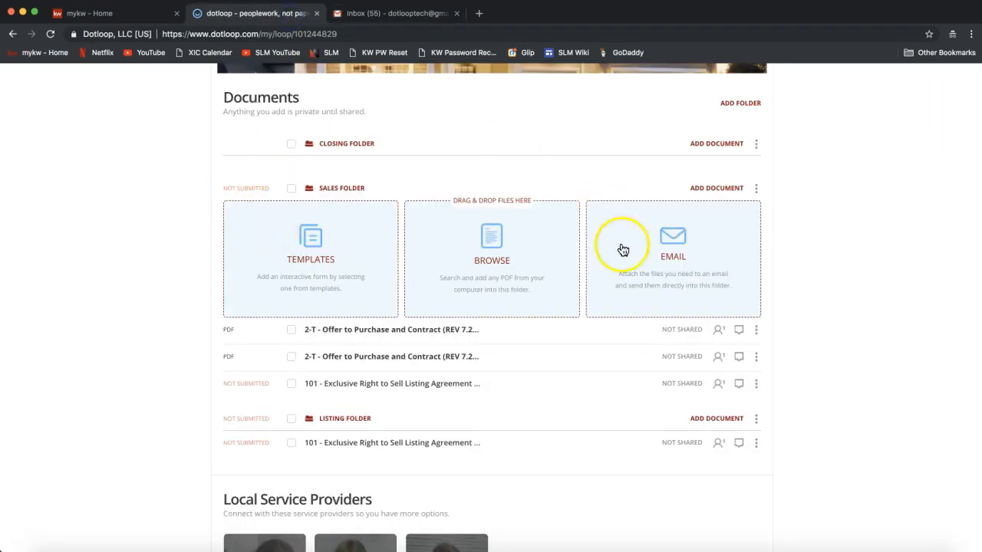
Choose EMAIL for the Sales Folder and copy its dedicated upload address to the clipboard.
scroll(807, 283, "up", 1)
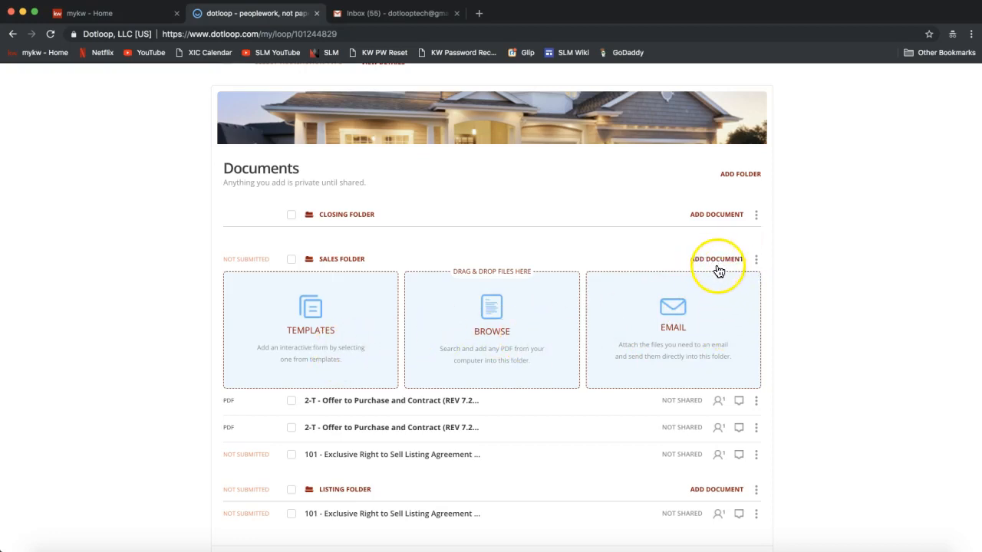
left_click(720, 217)
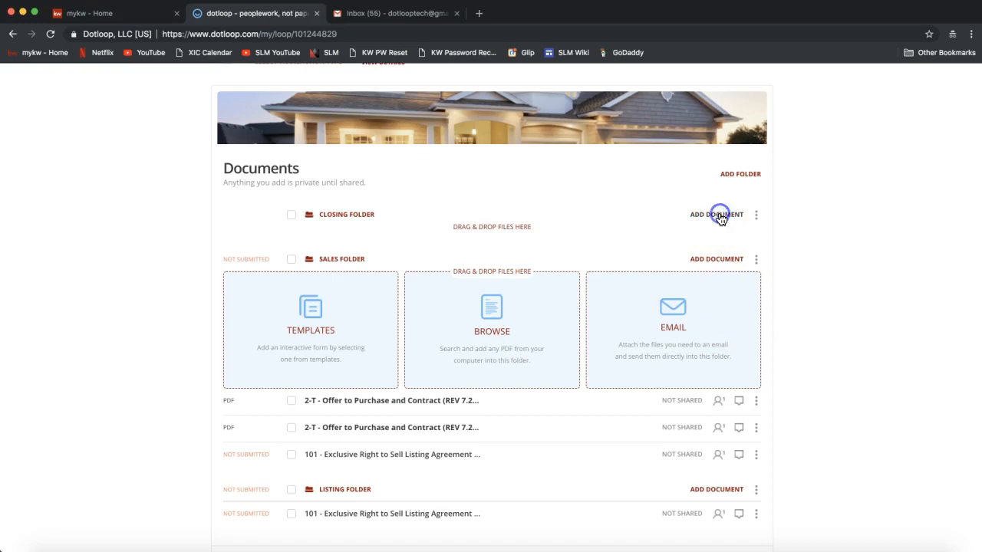
left_click(710, 375)
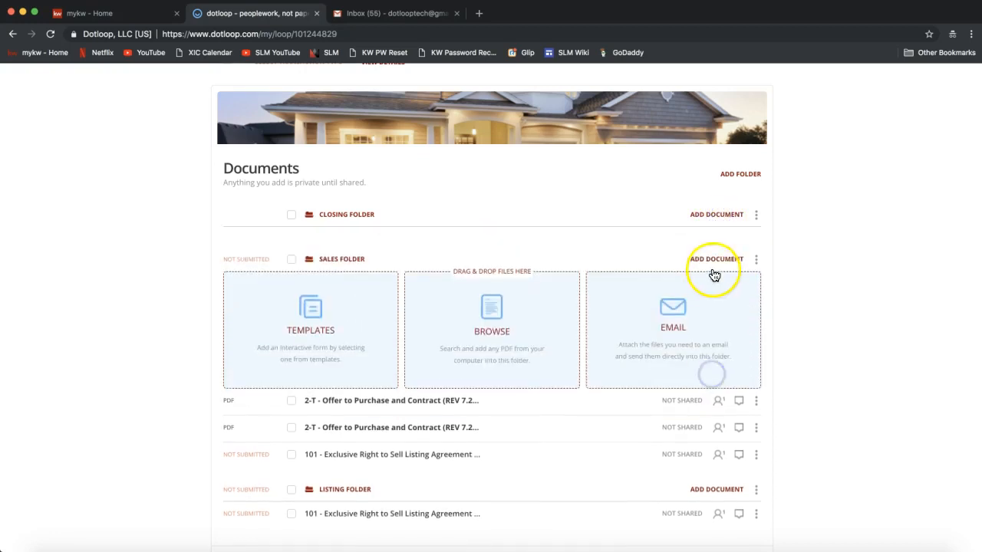
left_click(671, 342)
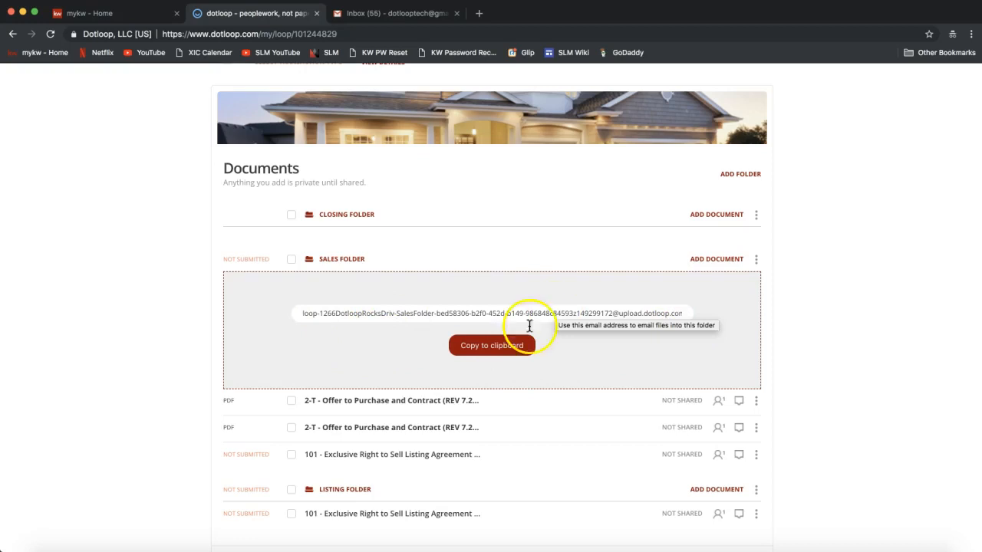
left_click(496, 350)
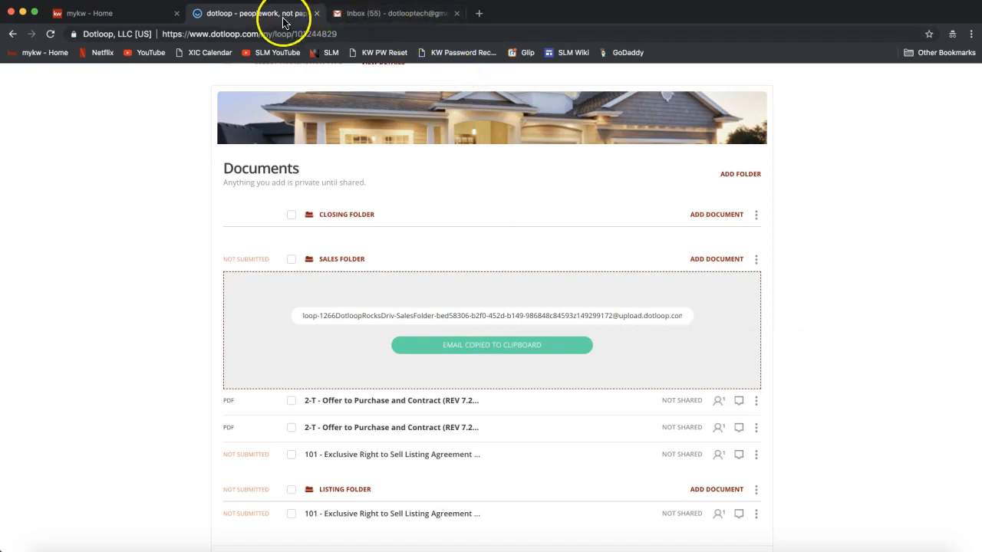
left_click(387, 17)
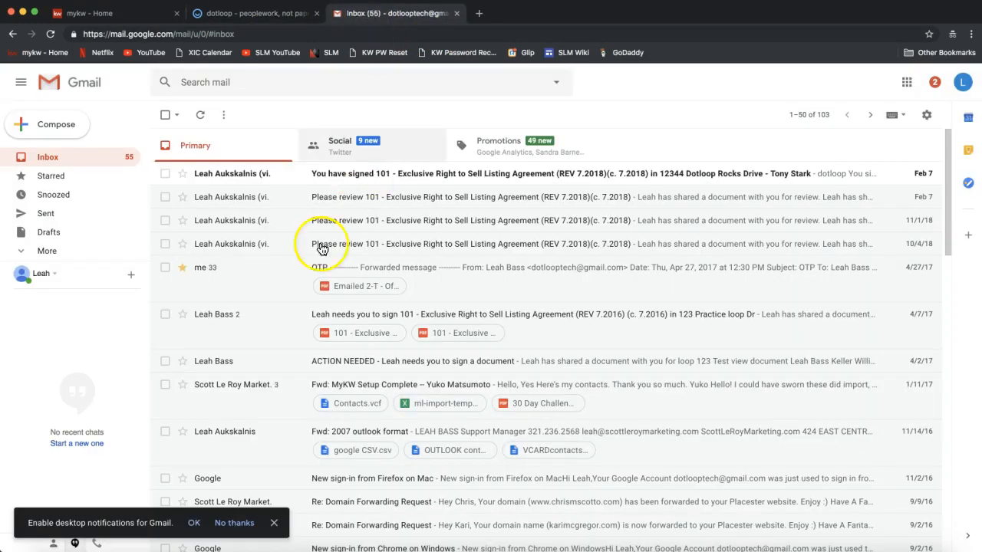
Open the OTP email, check its 2-T Offer to Purchase attachment, and forward the message.
left_click(246, 279)
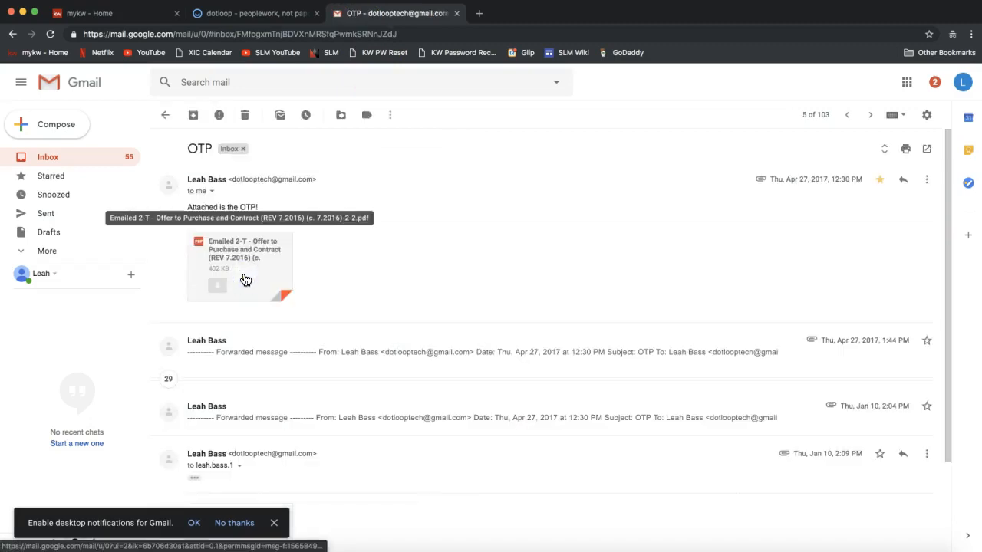
left_click(469, 223)
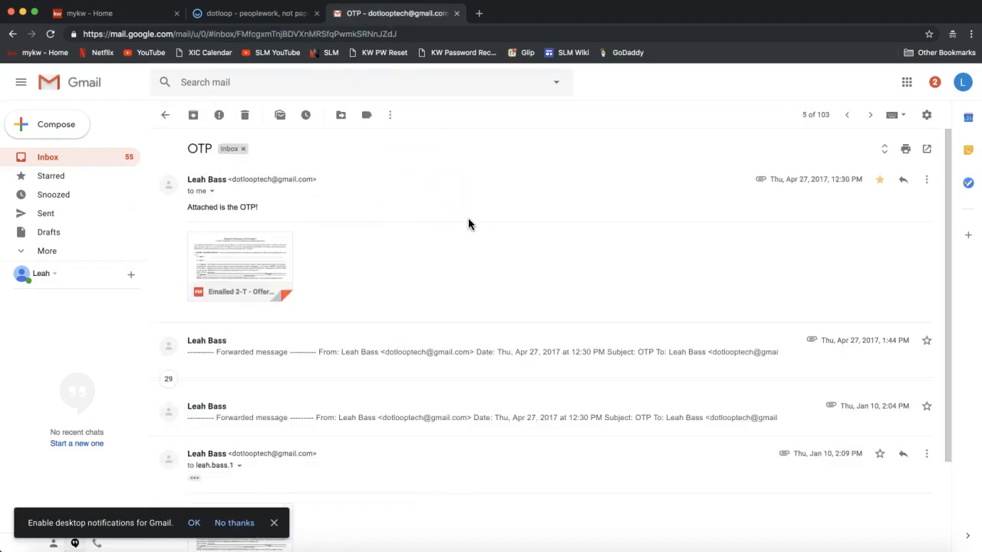
left_click(274, 264)
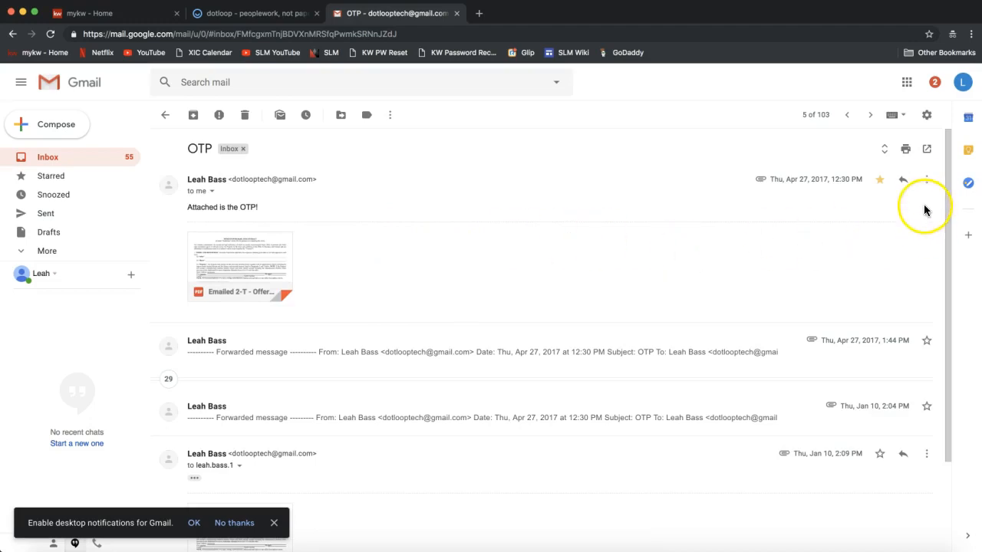
left_click(927, 181)
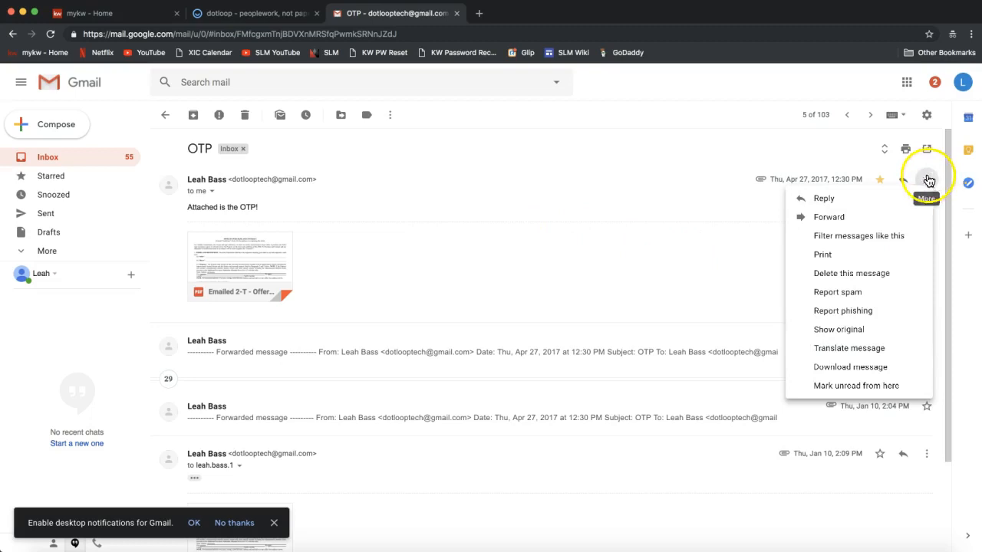
left_click(833, 221)
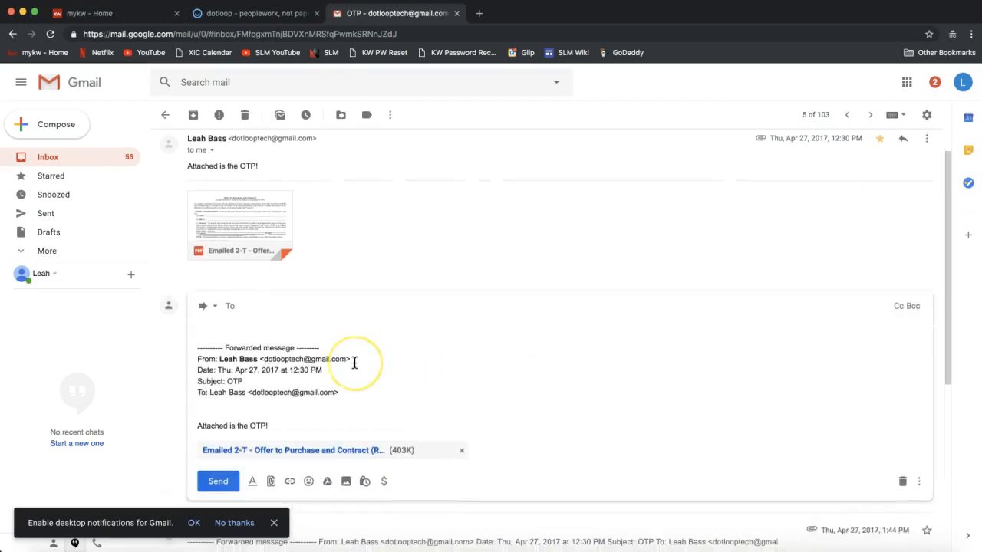
Send the OTP forward with its PDF to the pasted Sales Folder upload address.
right_click(247, 295)
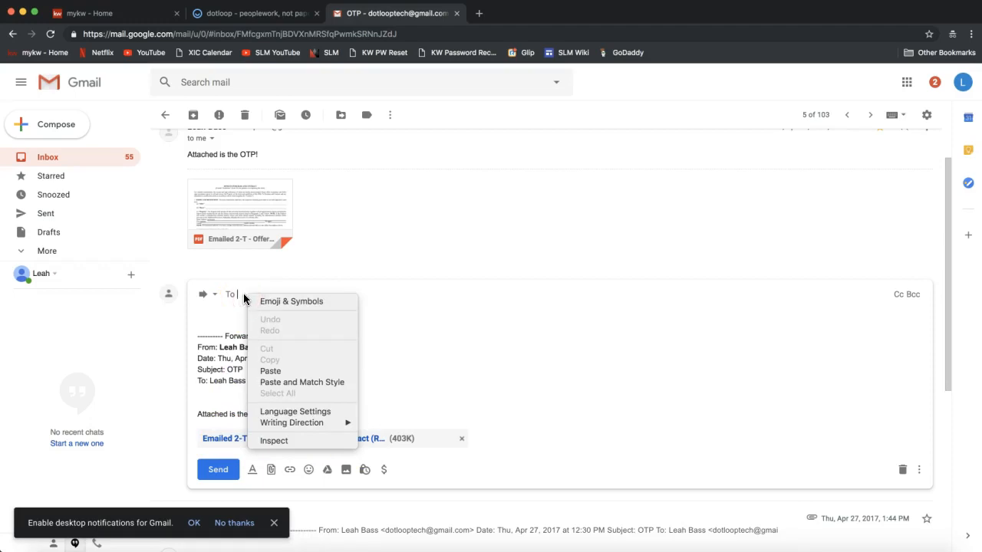
left_click(278, 373)
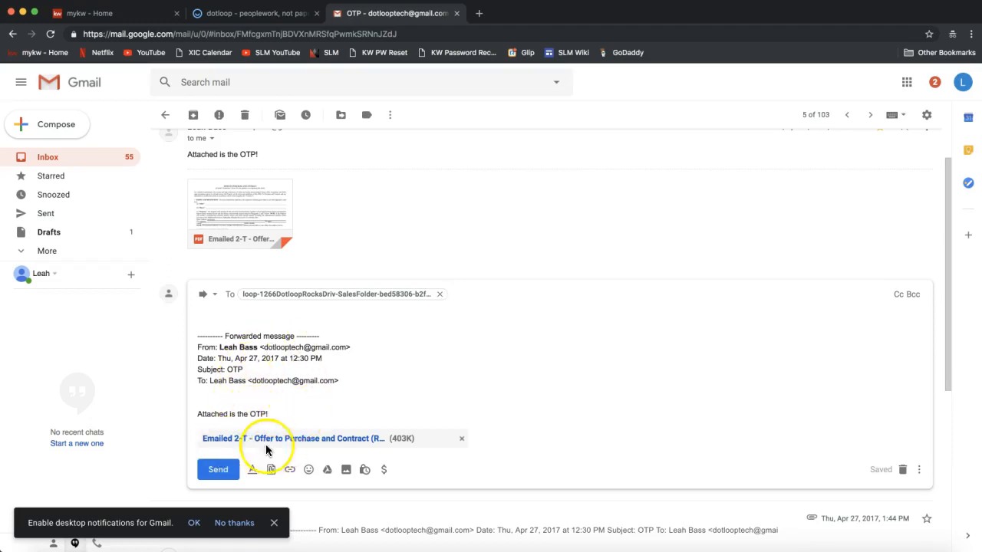
left_click(218, 470)
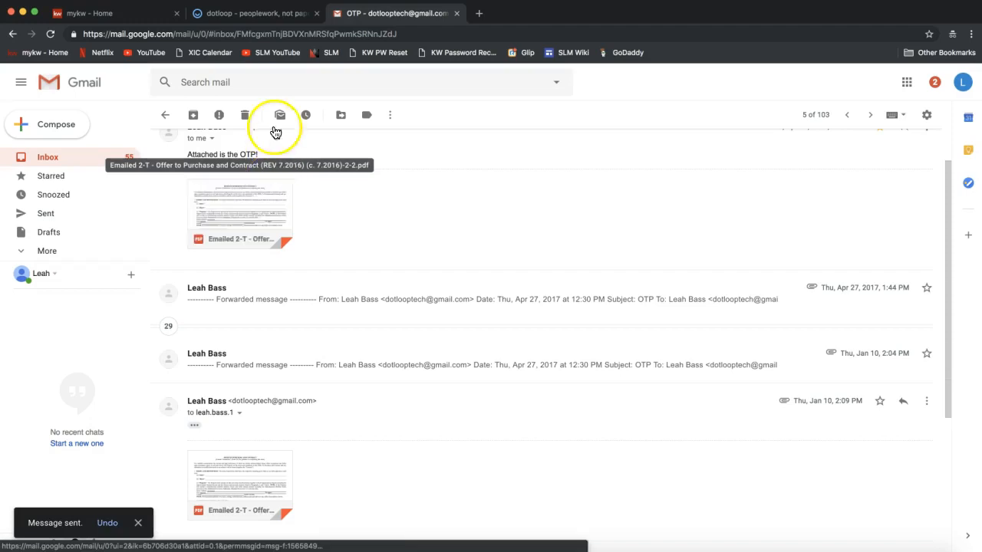
Reload the Dotloop loop so the emailed 2-T Offer to Purchase PDF shows in Sales Folder.
left_click(259, 15)
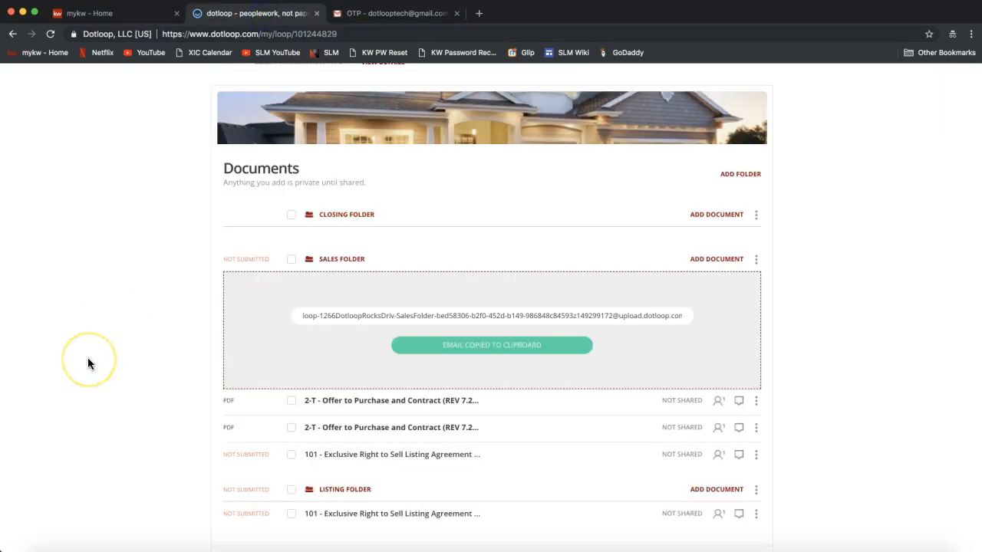
scroll(88, 357, "up", 1)
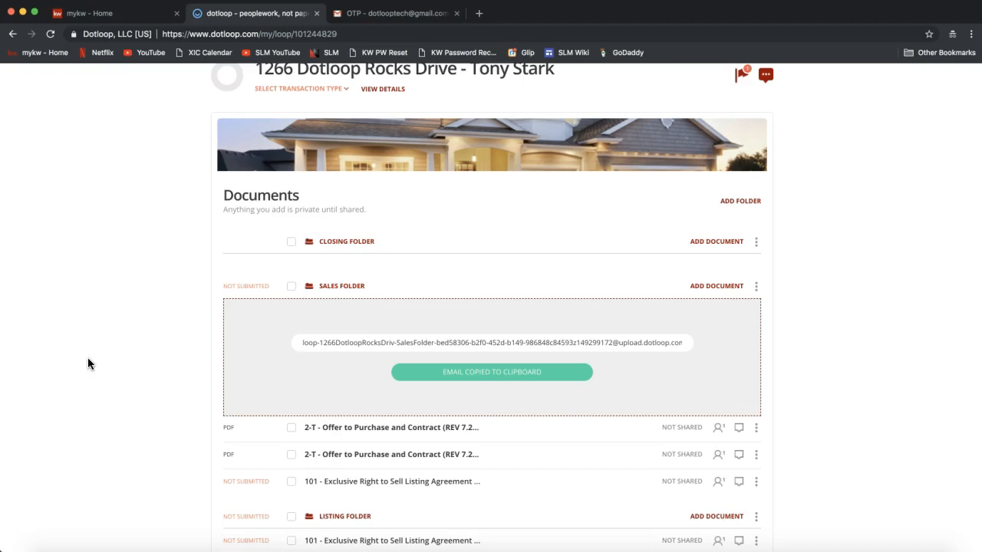
left_click(299, 342)
left_click(125, 150)
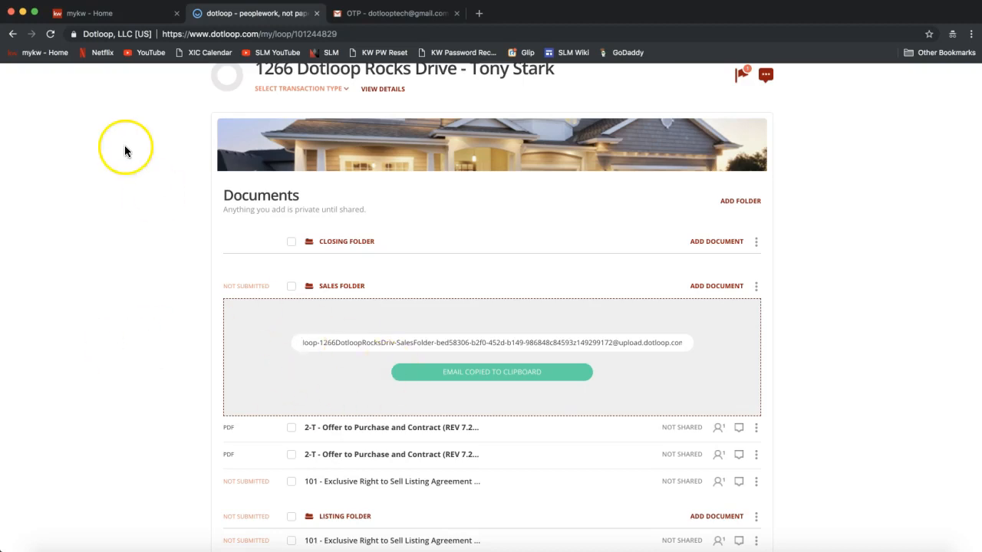
left_click(50, 38)
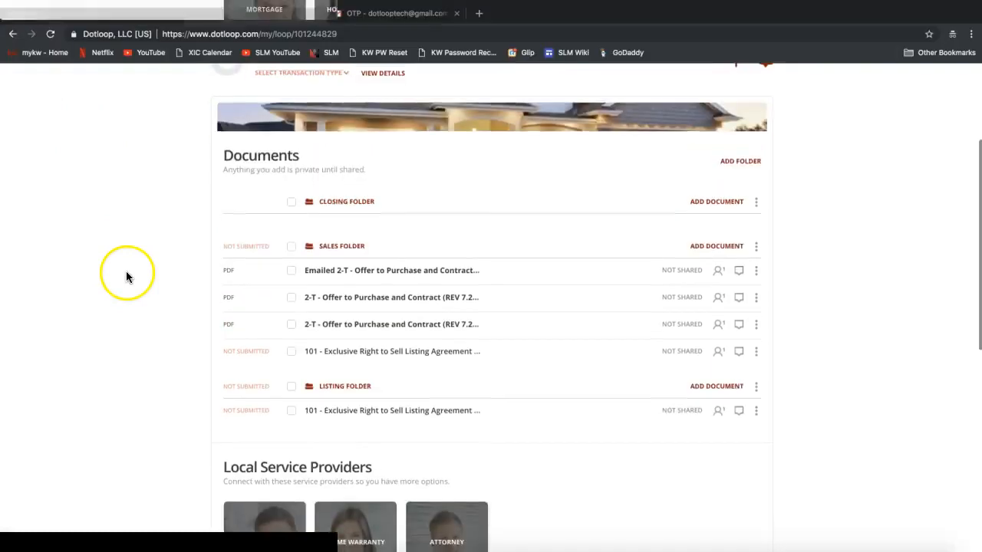
scroll(214, 269, "up", 1)
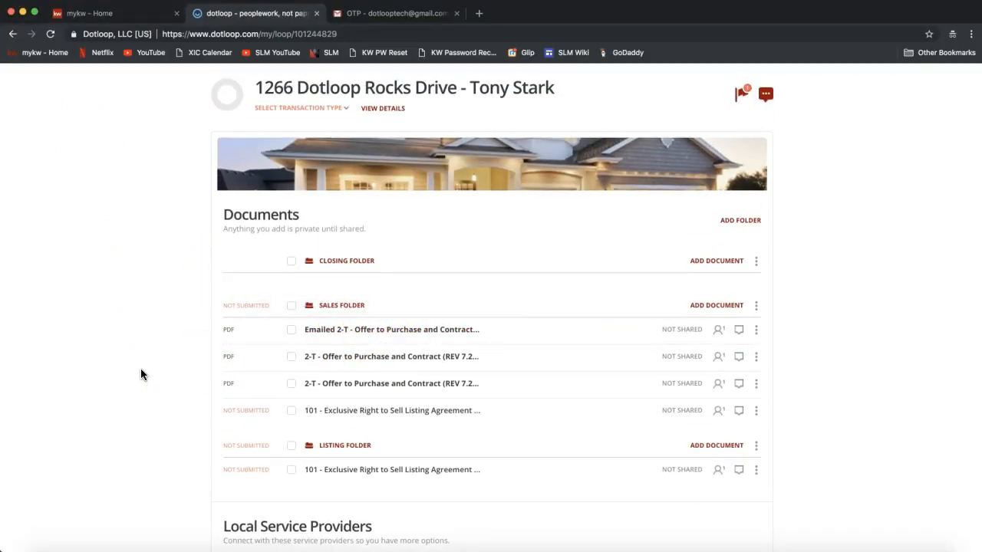
left_click(882, 366)
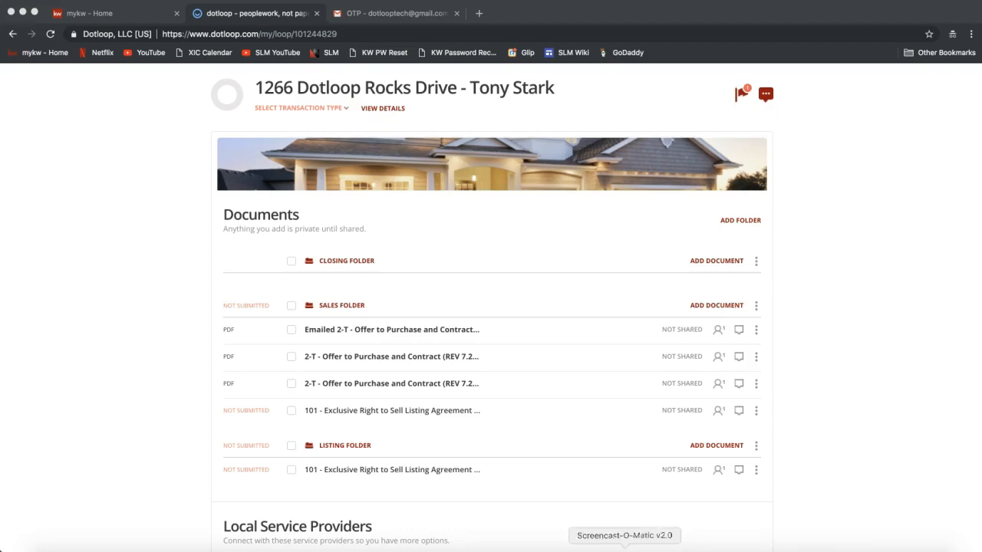
left_click(665, 551)
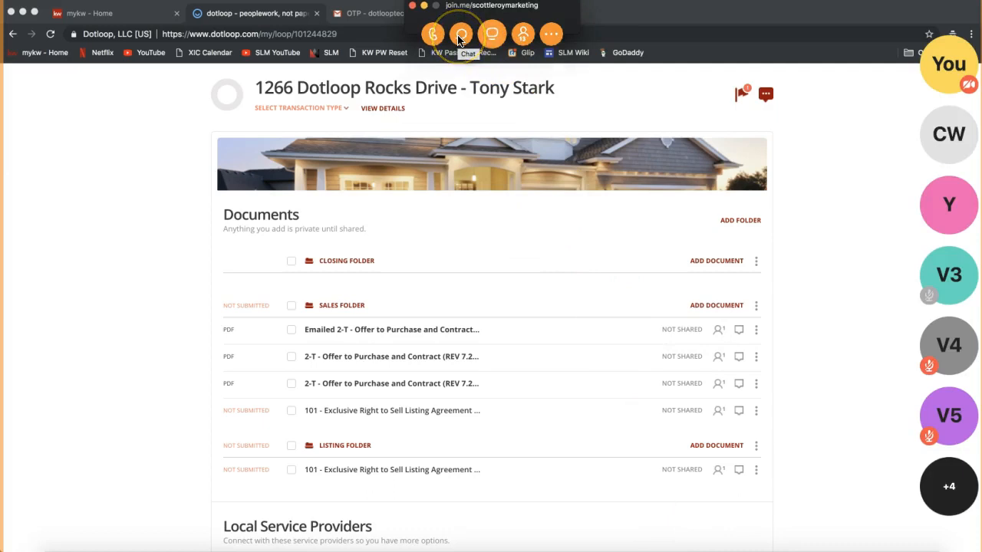
Post the Email Into Dotloop video link to everyone in the join.me chat.
left_click(806, 191)
scroll(806, 190, "up", 3)
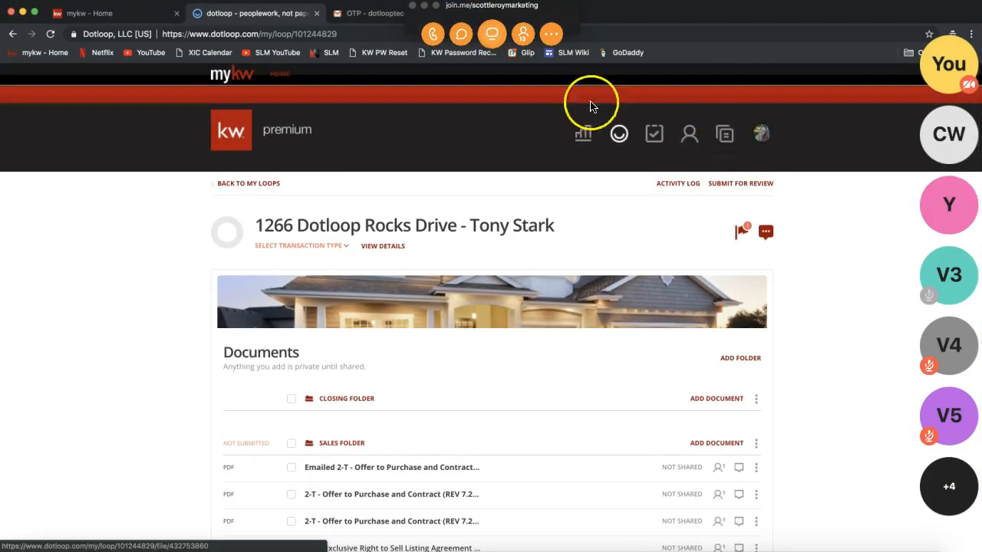
left_click(461, 35)
left_click(470, 334)
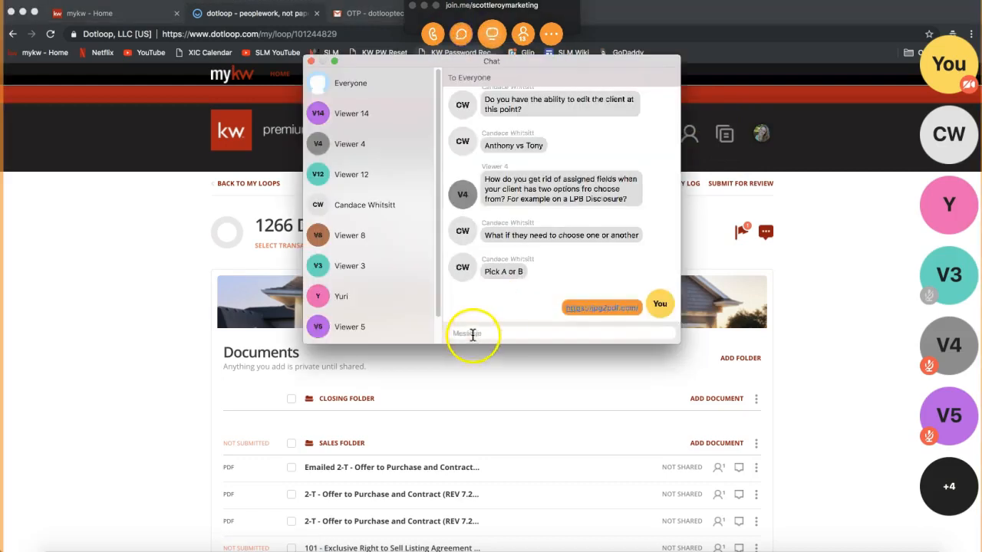
key("super+v")
key("Return")
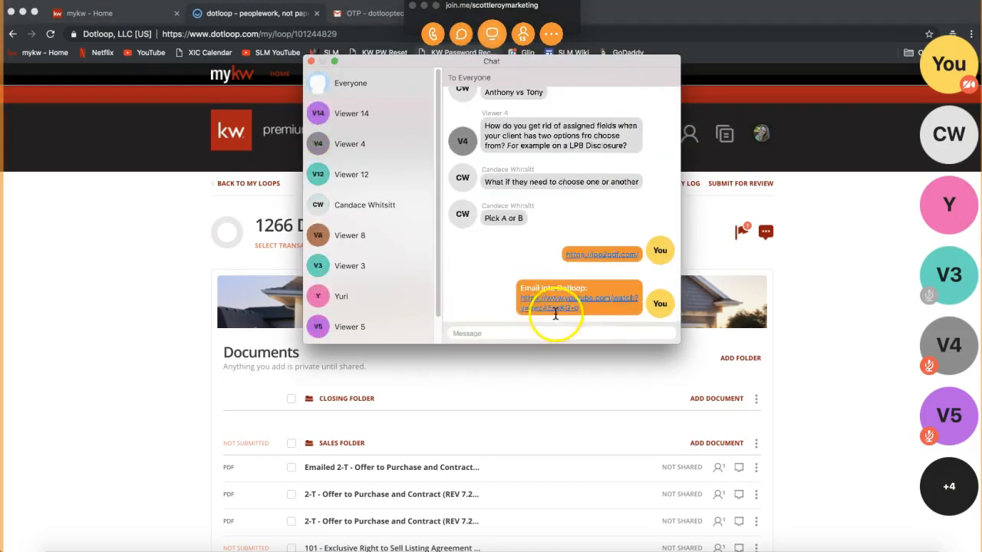
left_click(708, 370)
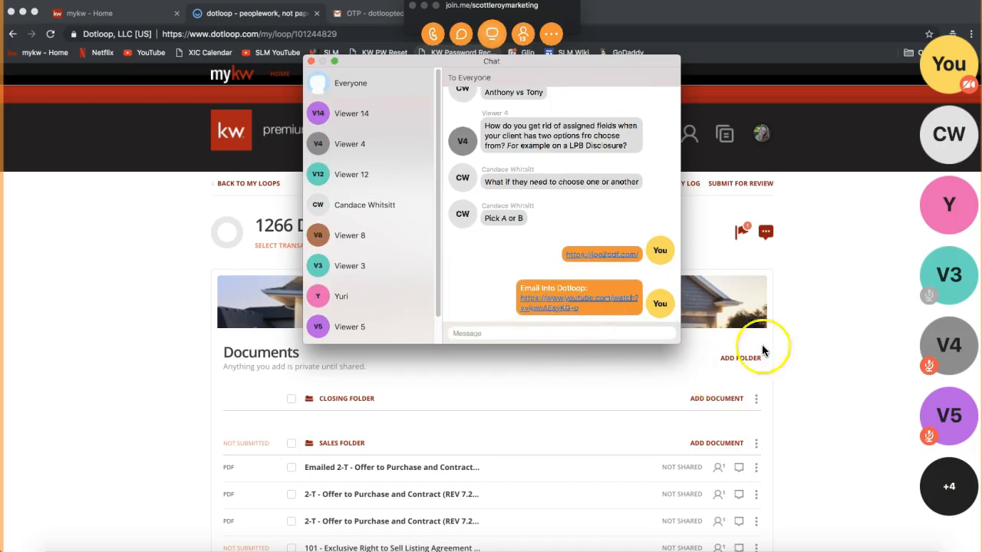
left_click(853, 279)
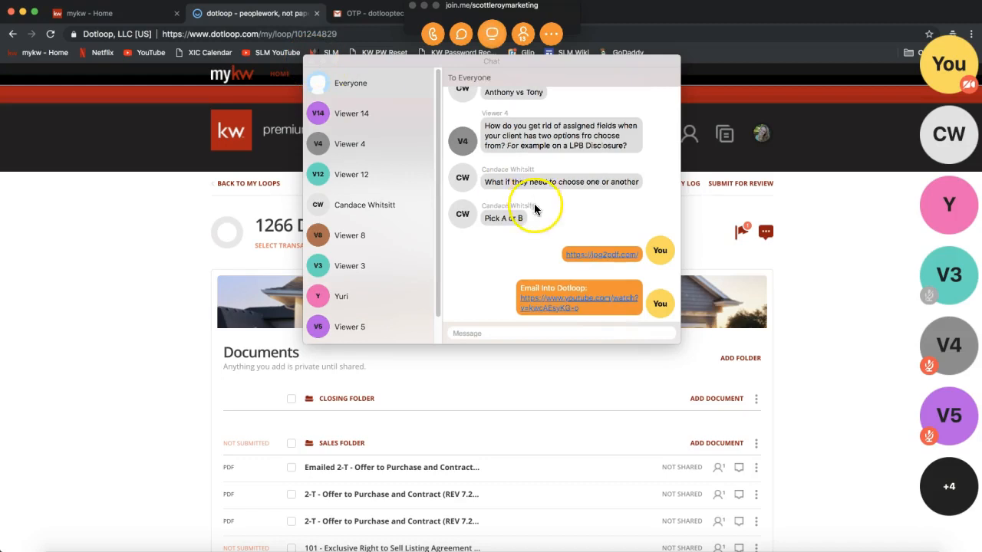
left_click(308, 63)
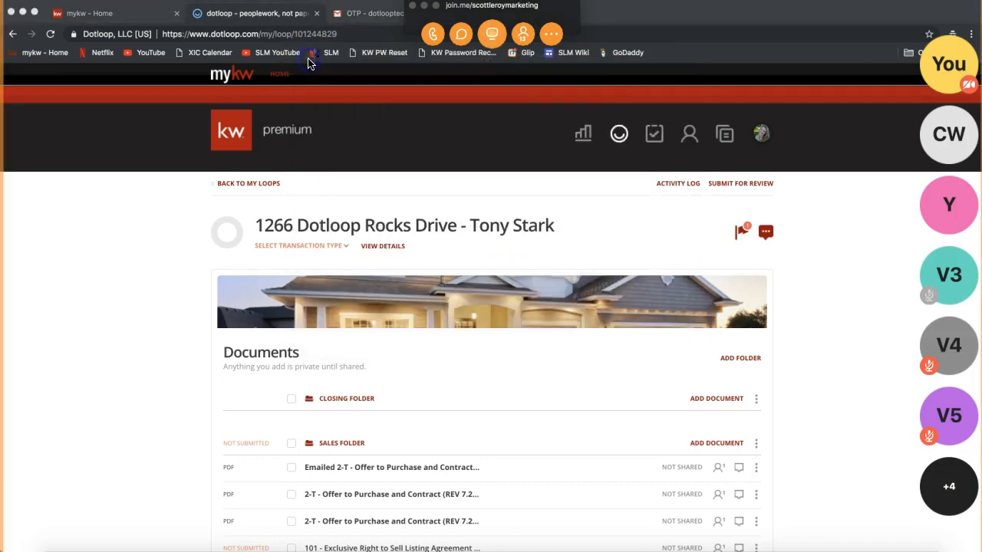
Post the Form Templates video link in the join.me chat, then hide the meeting controls.
left_click(113, 337)
scroll(114, 337, "down", 3)
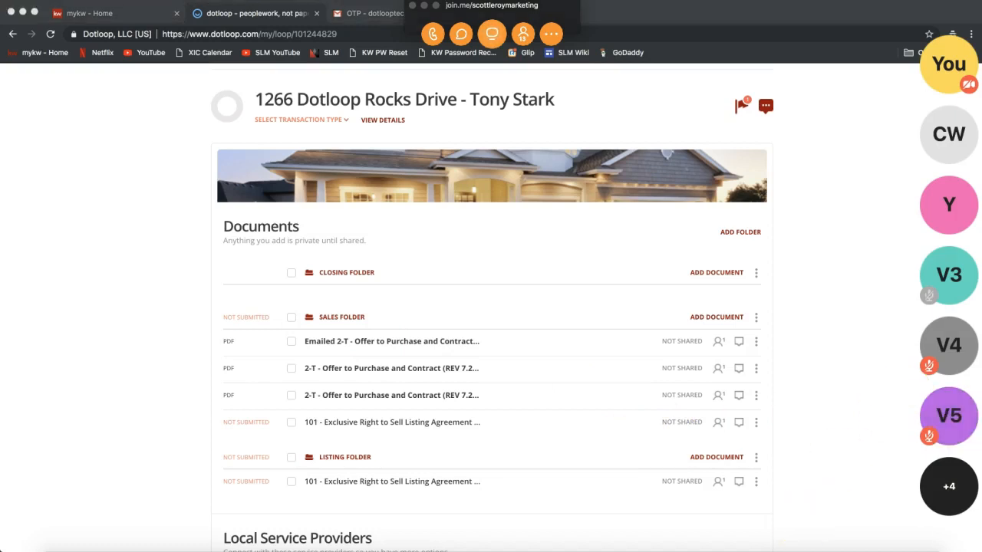
scroll(844, 287, "up", 3)
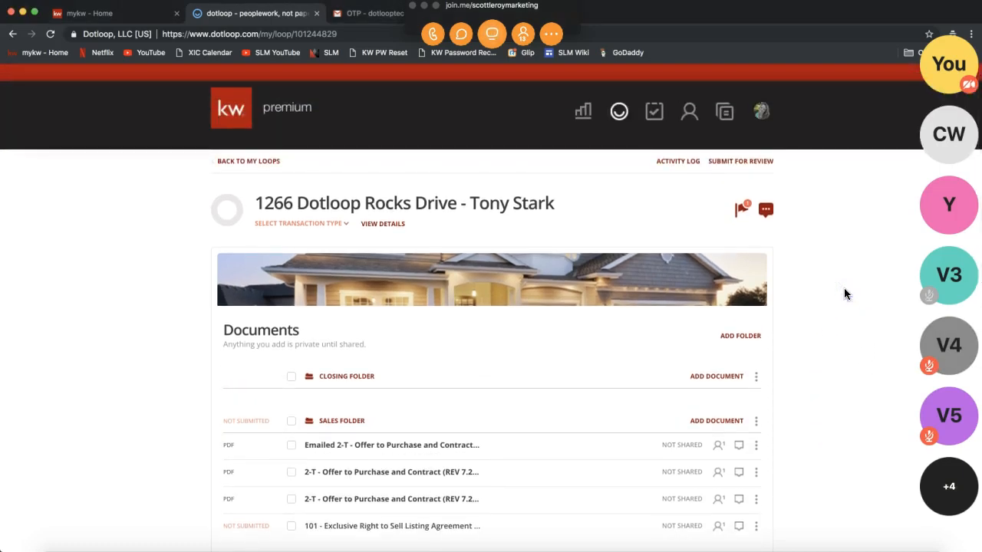
left_click(461, 34)
left_click(487, 331)
key("super+v")
key("Return")
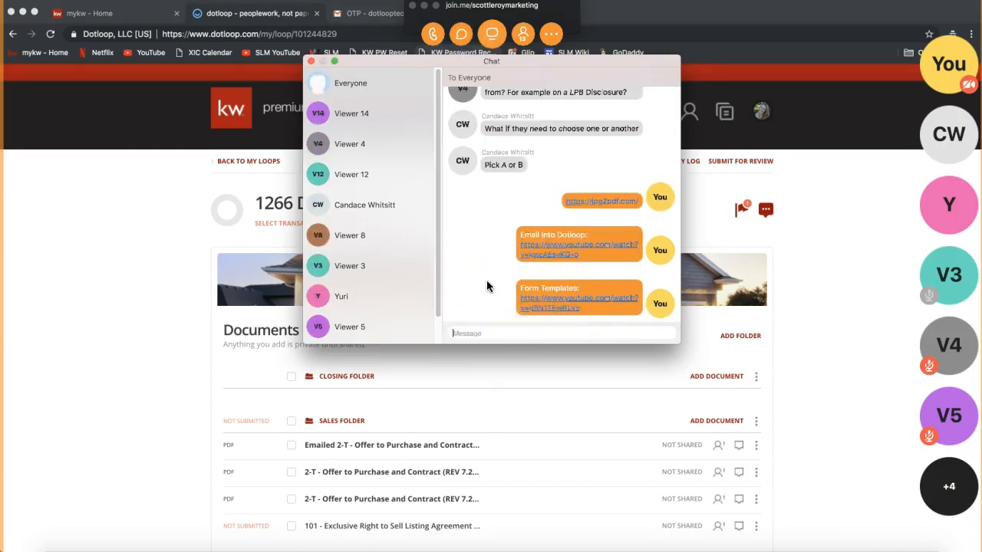
triple_click(527, 288)
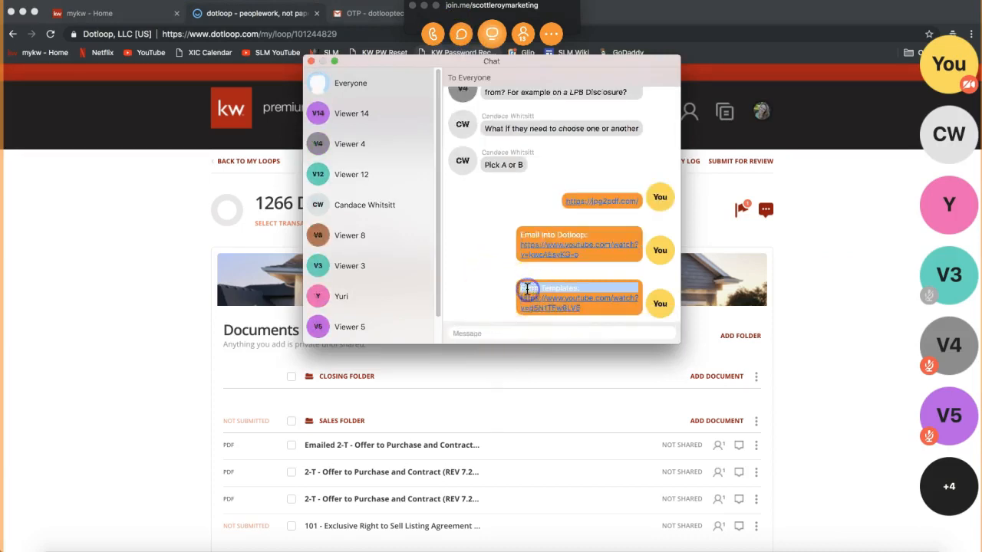
left_click(311, 60)
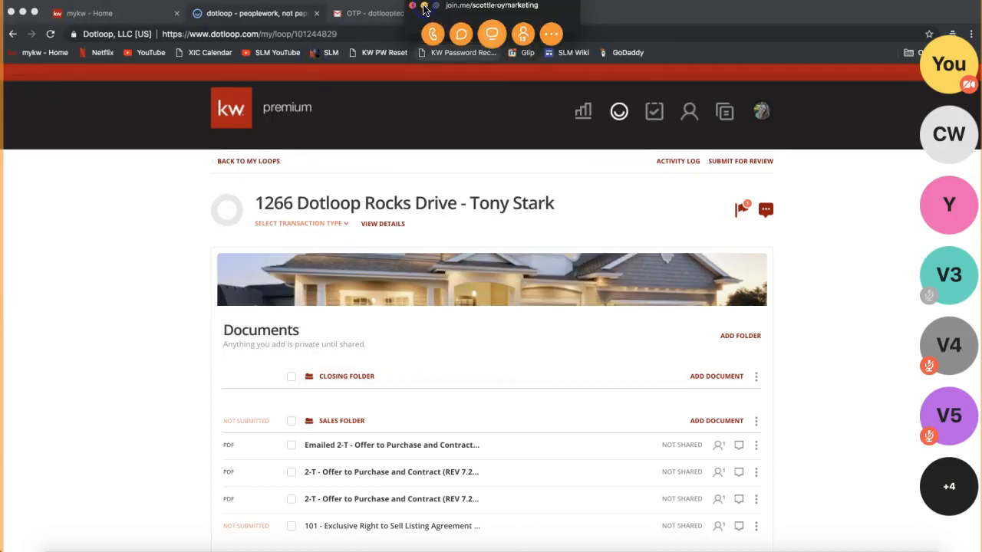
left_click(136, 272)
scroll(135, 268, "down", 3)
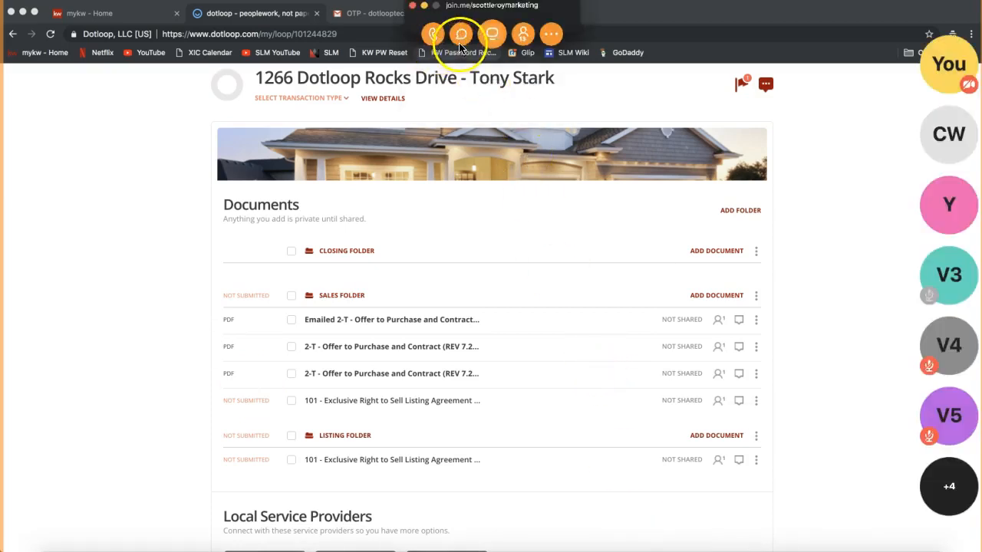
Close the join.me chat and minimize the control bar, leaving the 1266 Dotloop Rocks Drive Documents page.
left_click(462, 33)
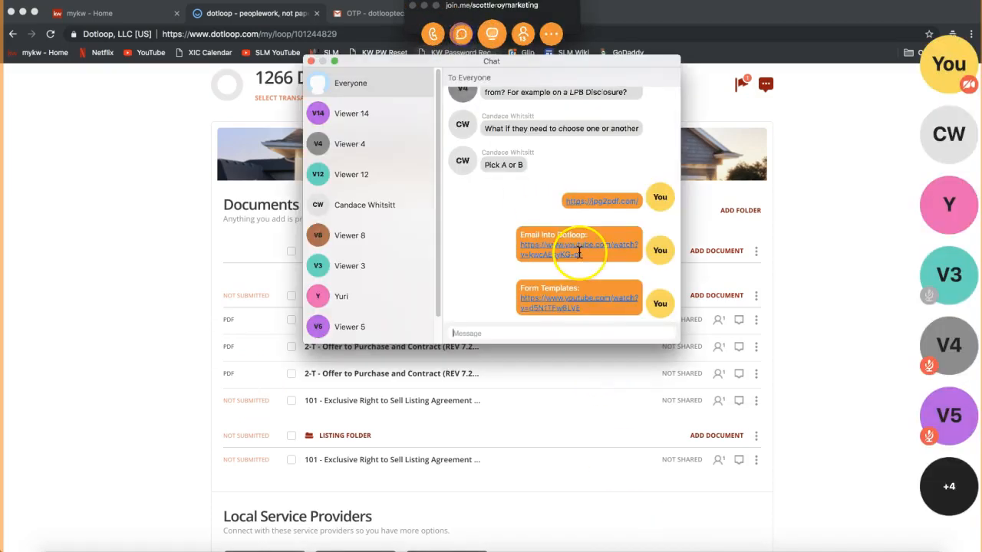
triple_click(537, 288)
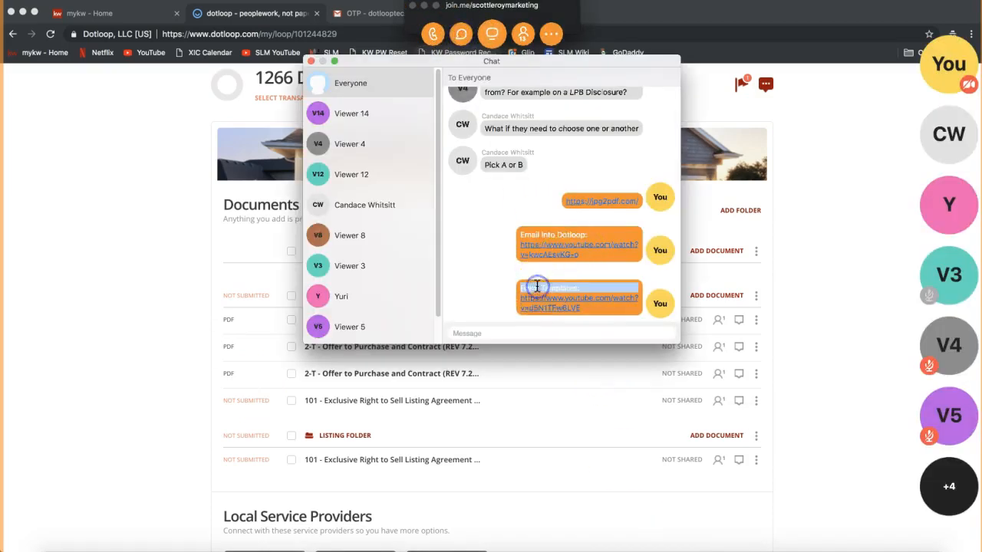
left_click(309, 60)
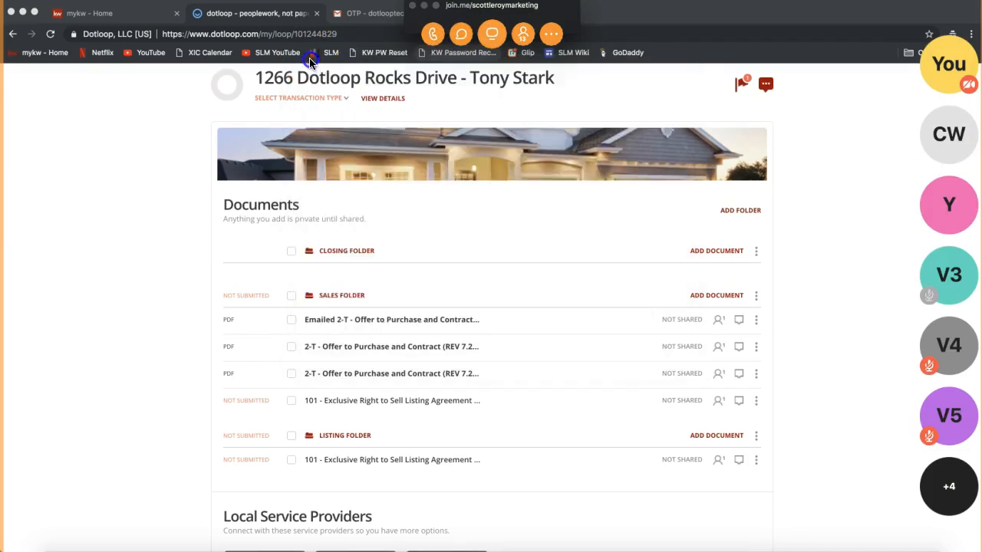
left_click(425, 8)
left_click(145, 244)
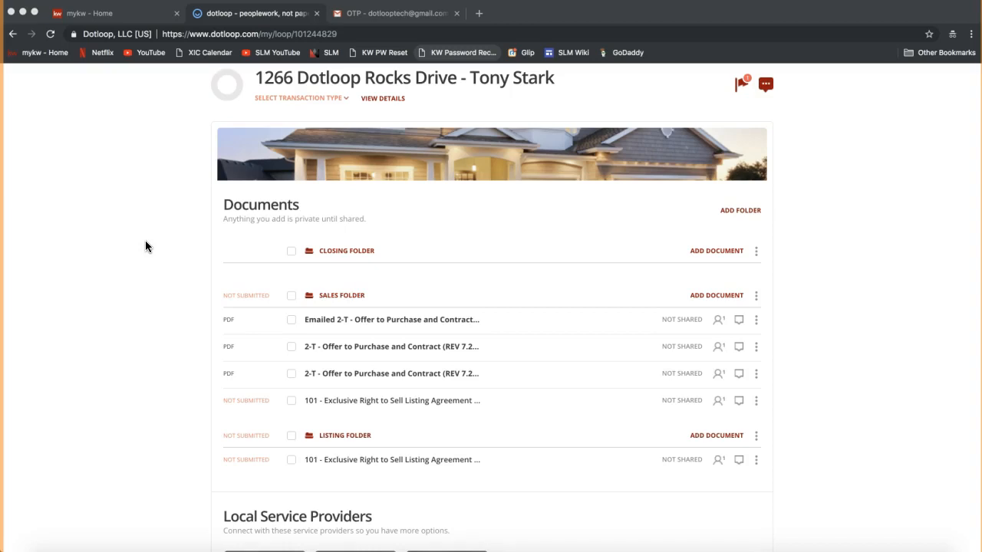
scroll(146, 246, "up", 3)
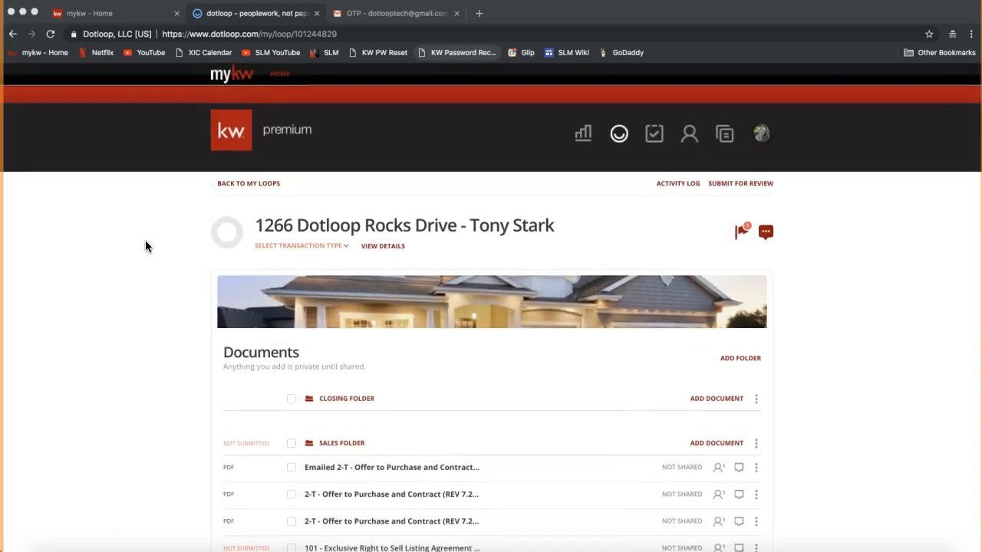